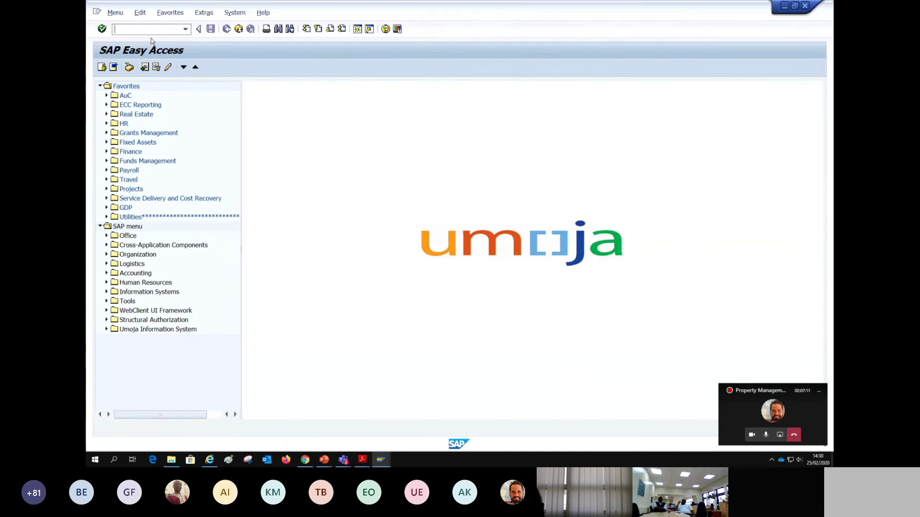
# - Open purchase order display with transaction ME23N and switch to the laptop order whose number ends in 1
pyautogui.write('ME23n')
pyautogui.press('Return')
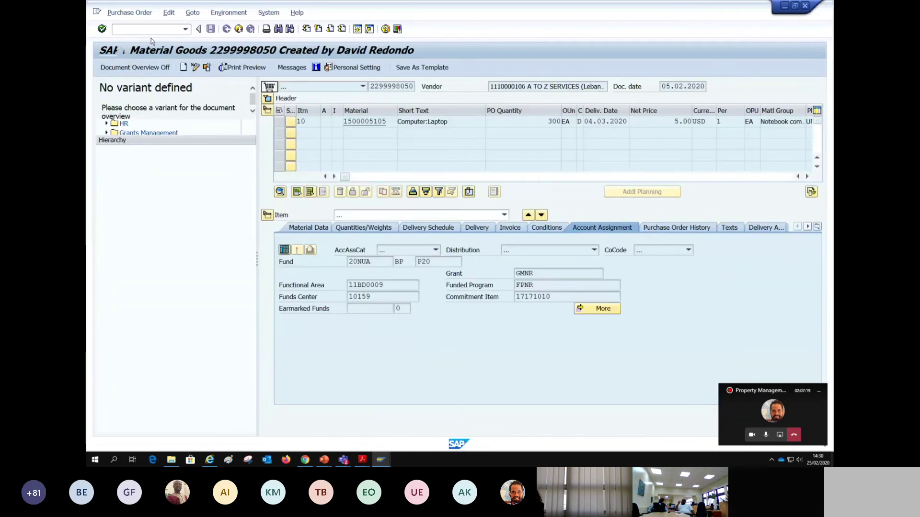
pyautogui.click(130, 13)
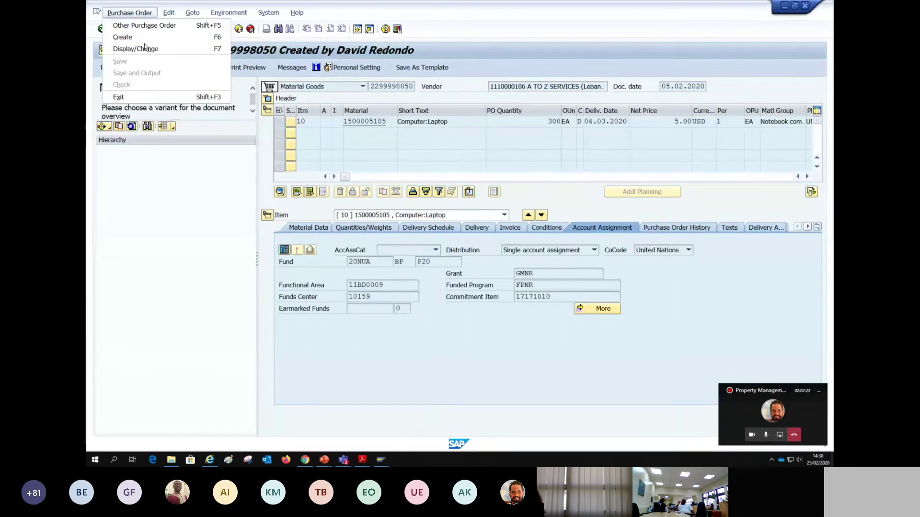
pyautogui.click(155, 30)
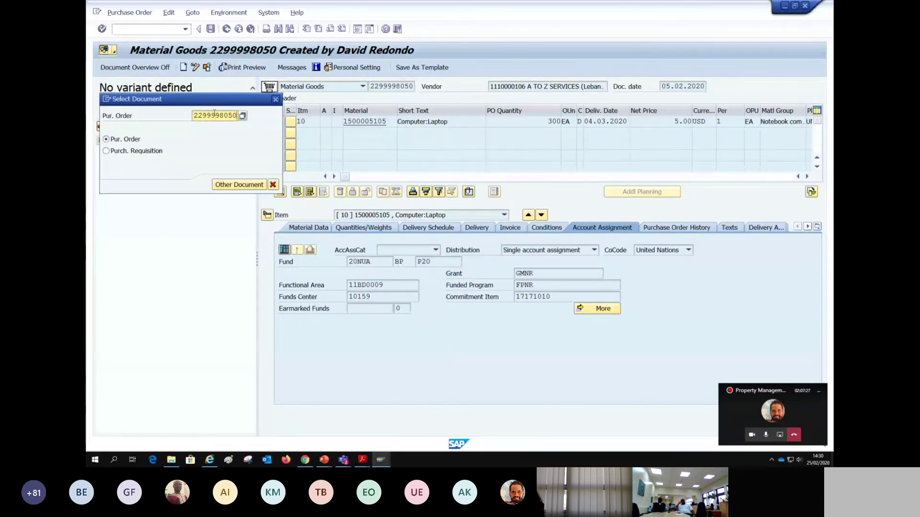
pyautogui.press('BackSpace')
pyautogui.write('1')
pyautogui.press('Return')
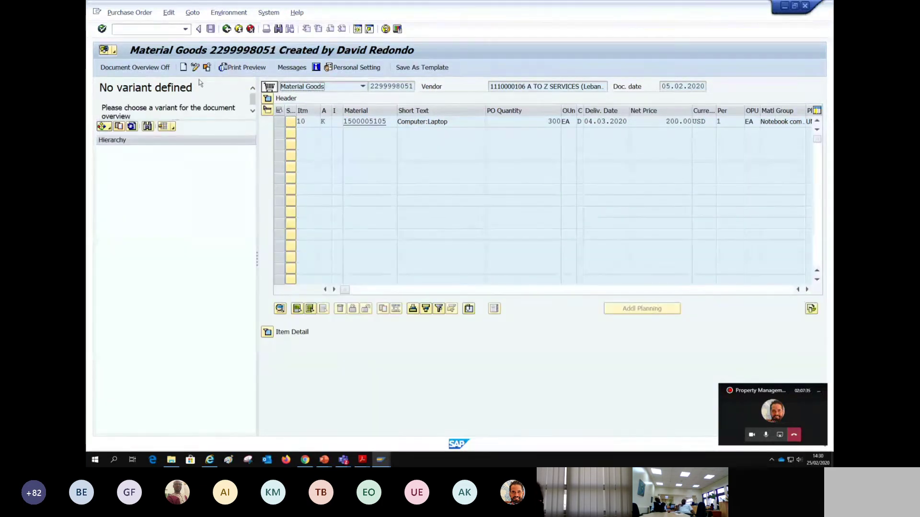
# - Hide the document overview, expand the order header, and review the vendor plus the laptop item's quantity and short text
pyautogui.click(145, 69)
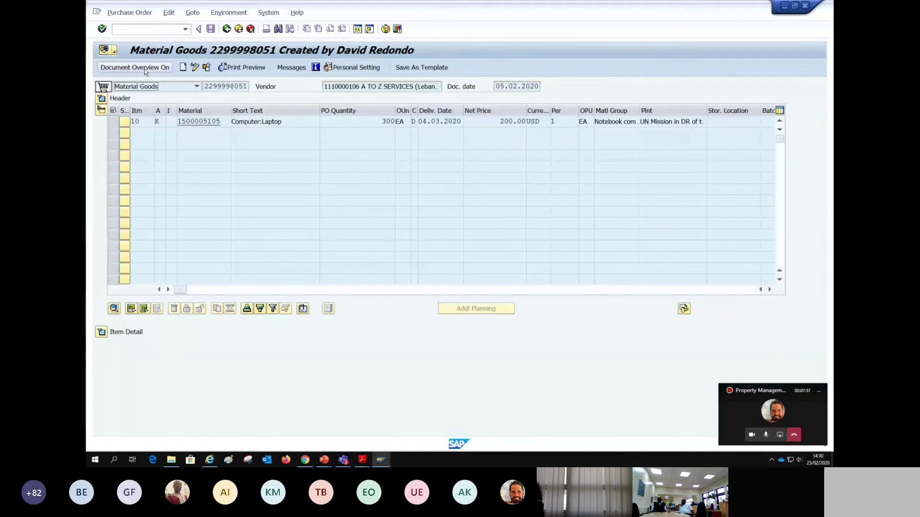
pyautogui.click(102, 99)
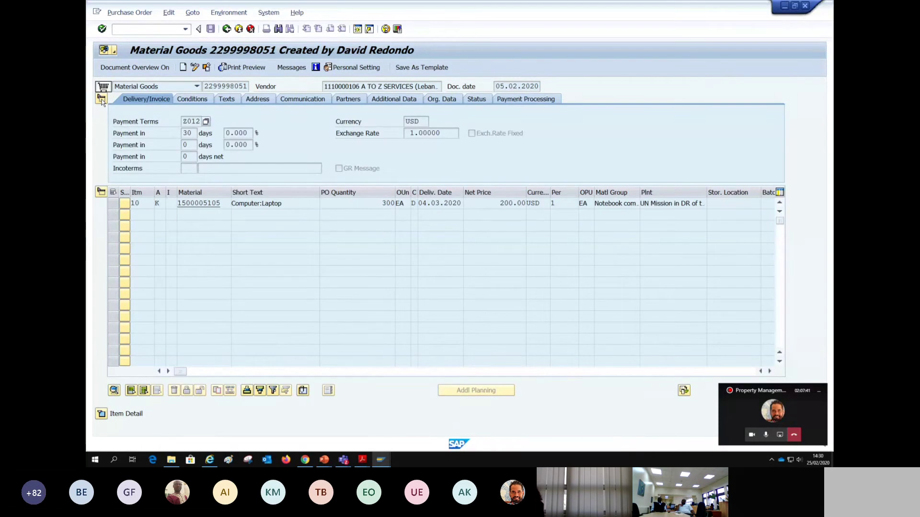
pyautogui.doubleClick(388, 203)
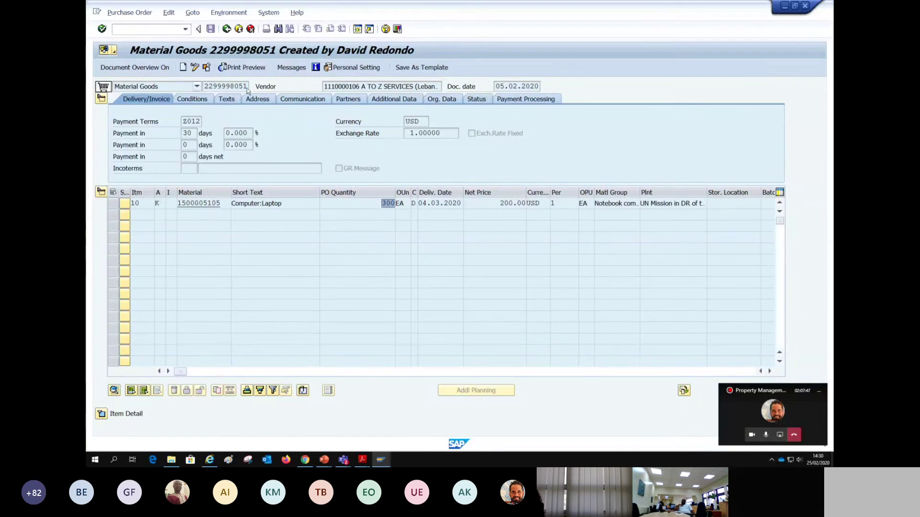
pyautogui.moveTo(325, 88); pyautogui.dragTo(393, 86)
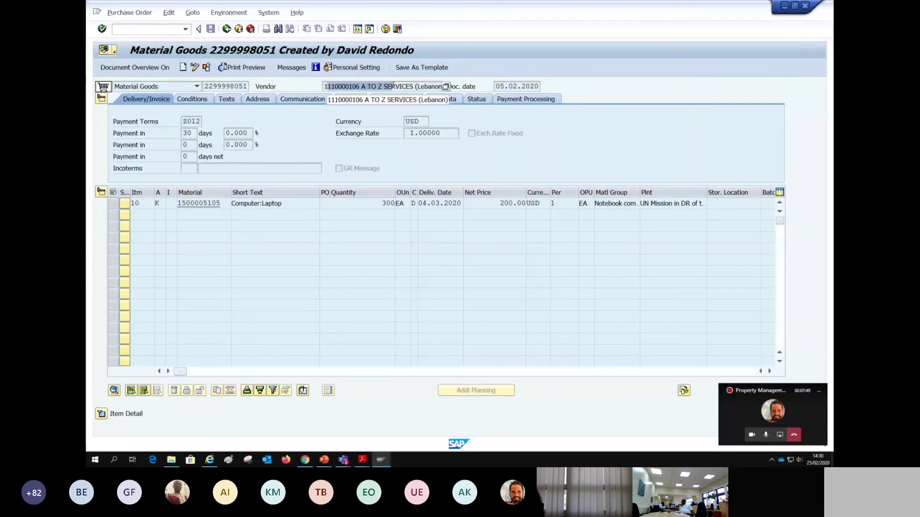
pyautogui.click(414, 87)
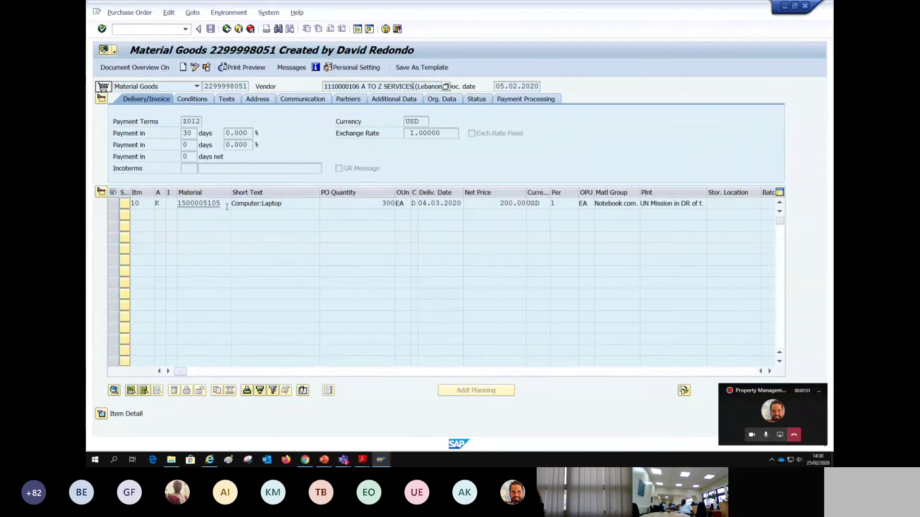
pyautogui.moveTo(380, 205); pyautogui.dragTo(402, 205)
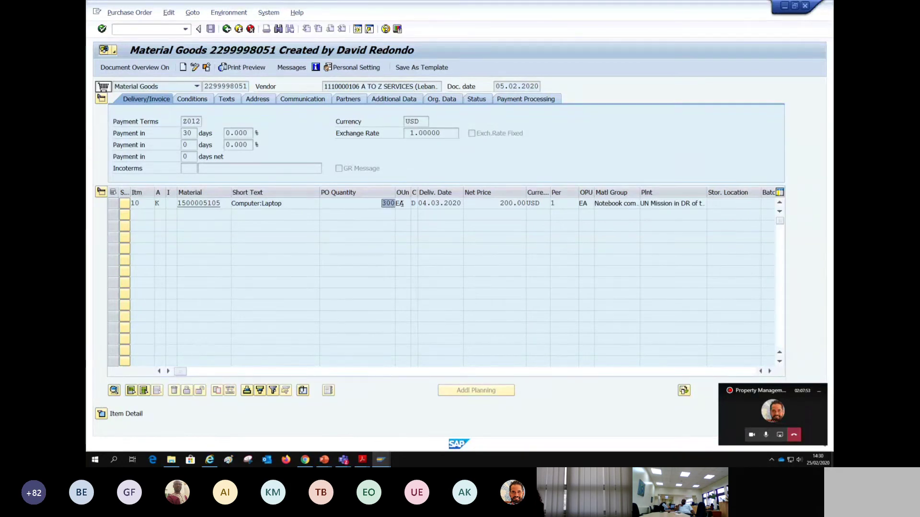
pyautogui.moveTo(292, 206); pyautogui.dragTo(232, 204)
# - Leave the purchase order display with /n and open the transaction for goods movements and material documents
pyautogui.click(144, 30)
pyautogui.write('/n')
pyautogui.press('Return')
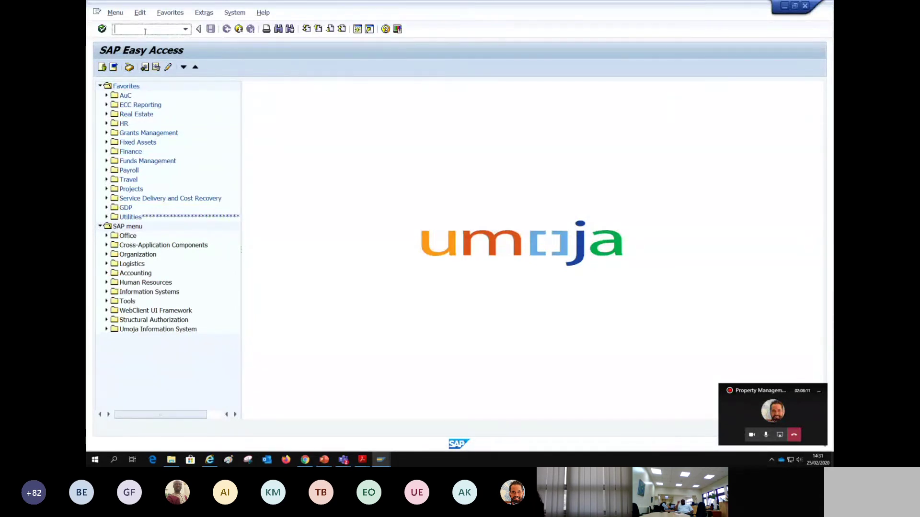
pyautogui.write('MI')
pyautogui.press('Return')
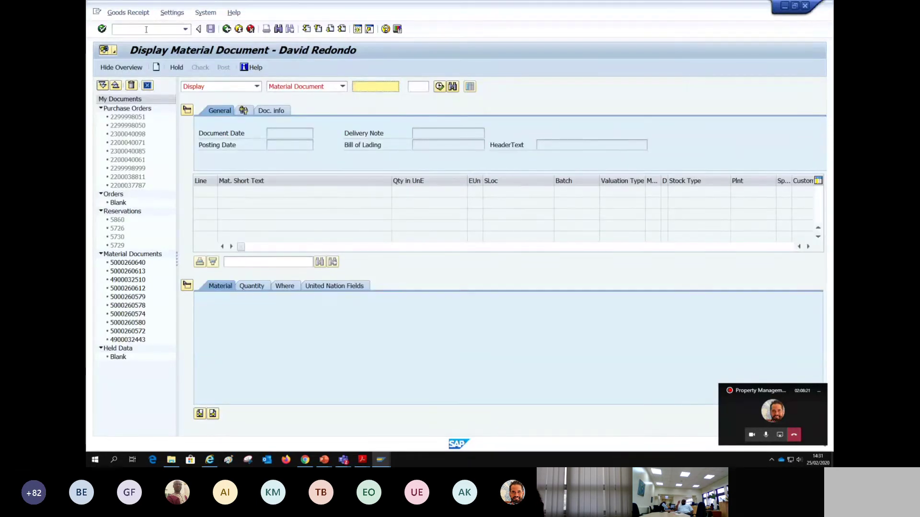
# - Choose Goods Receipt against a purchase order and load the laptop order just reviewed by its number
pyautogui.click(258, 88)
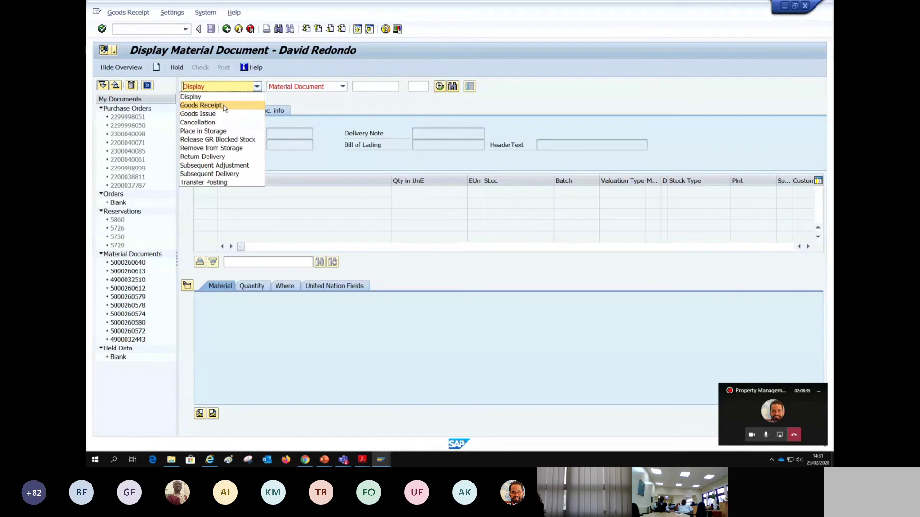
pyautogui.click(257, 87)
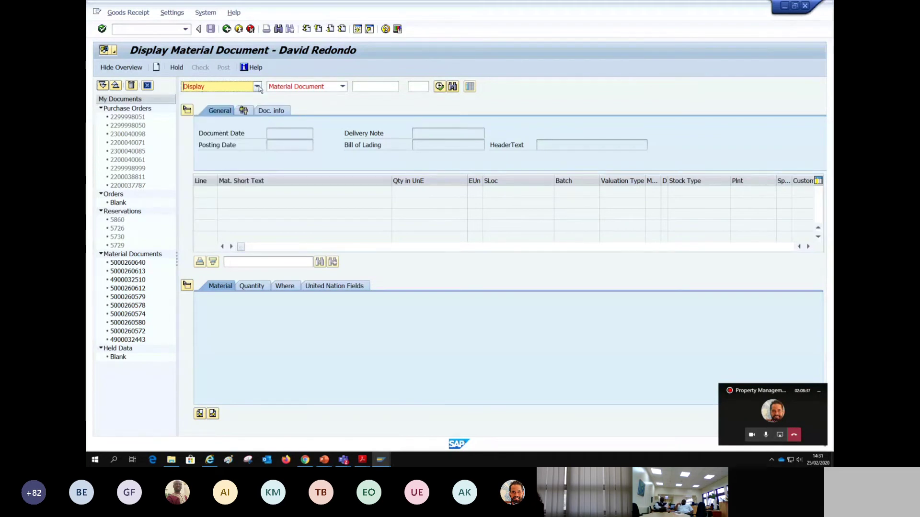
pyautogui.click(258, 87)
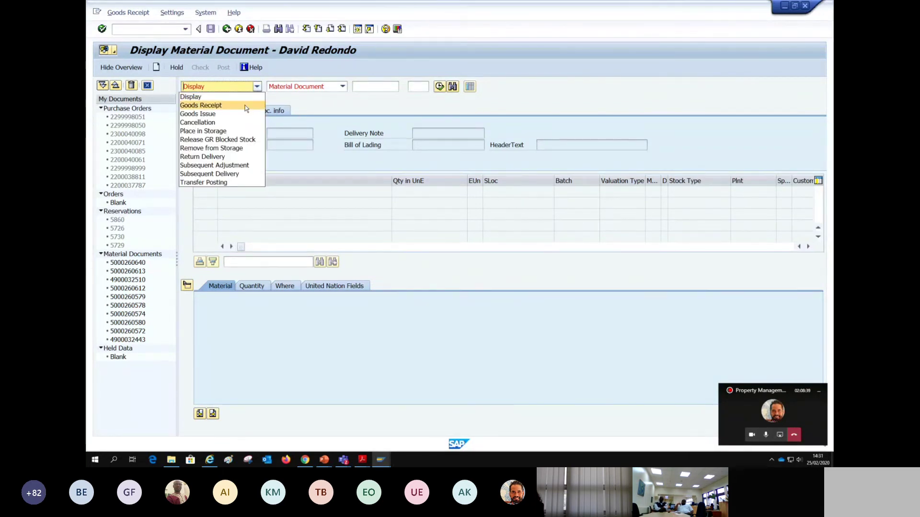
pyautogui.click(245, 105)
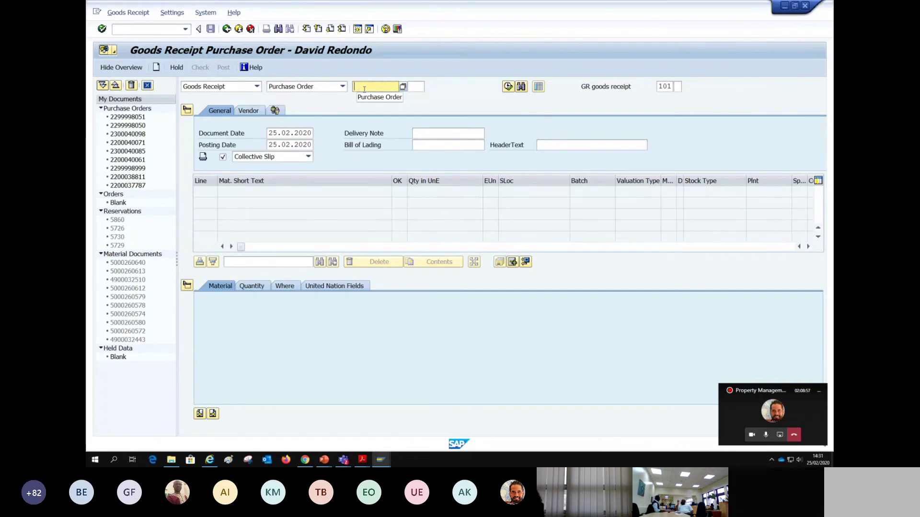
pyautogui.write('22')
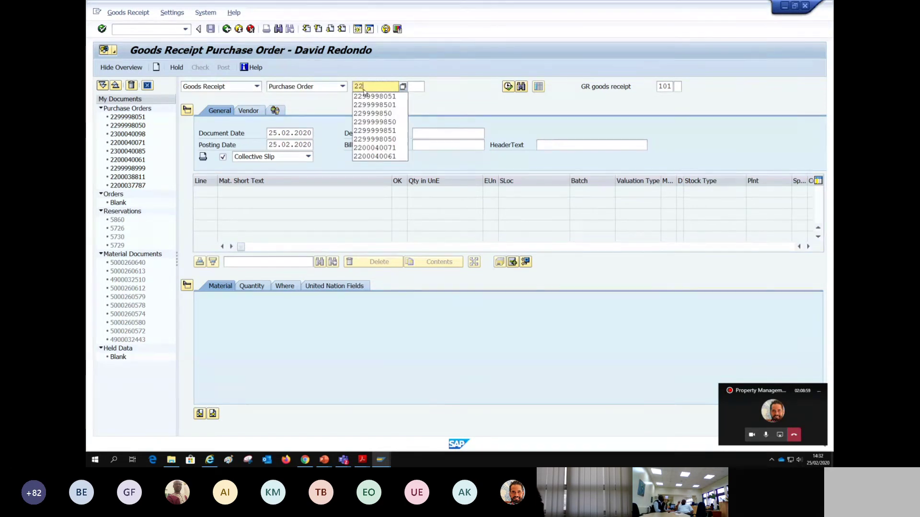
pyautogui.write('99')
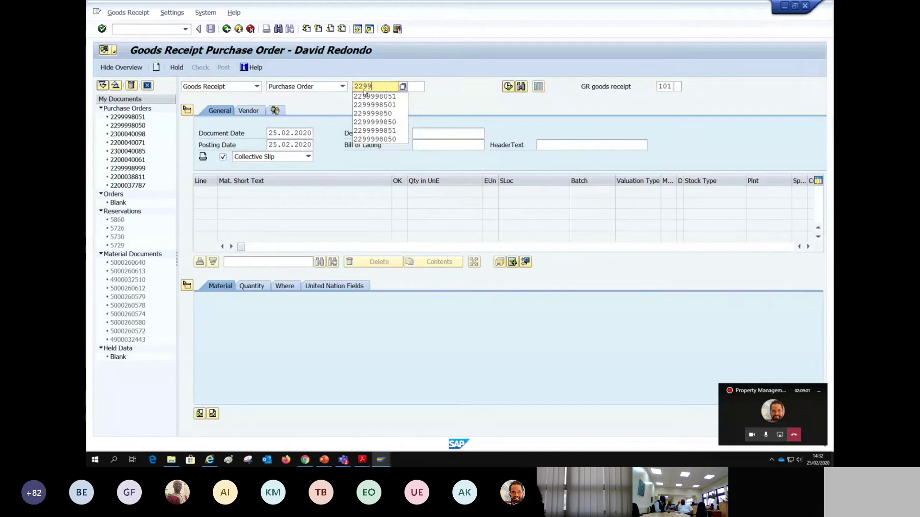
pyautogui.write('9980')
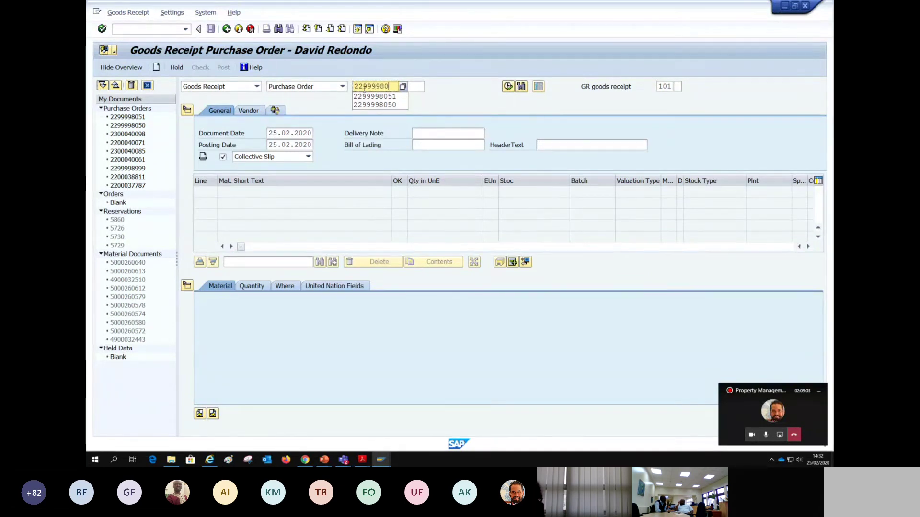
pyautogui.write('51')
pyautogui.press('Return')
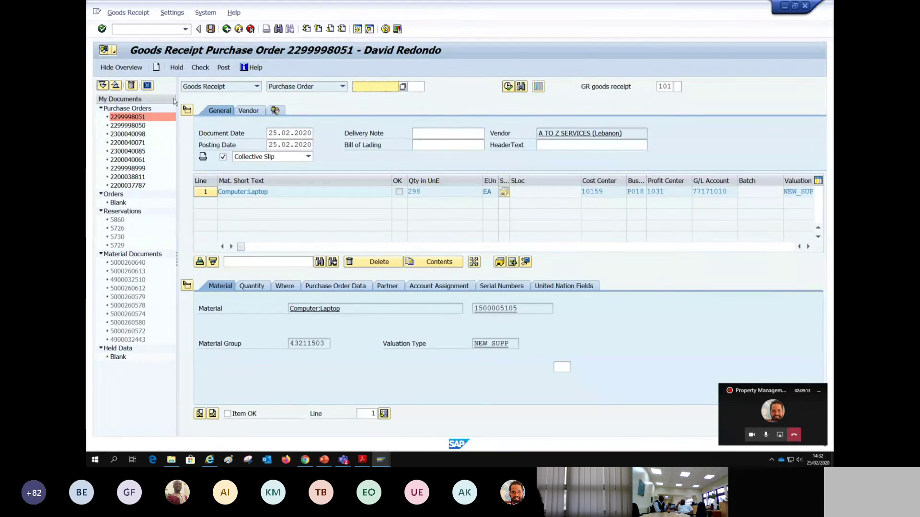
# - Hide the document overview and narrow the material short text column in the goods receipt item table
pyautogui.click(136, 68)
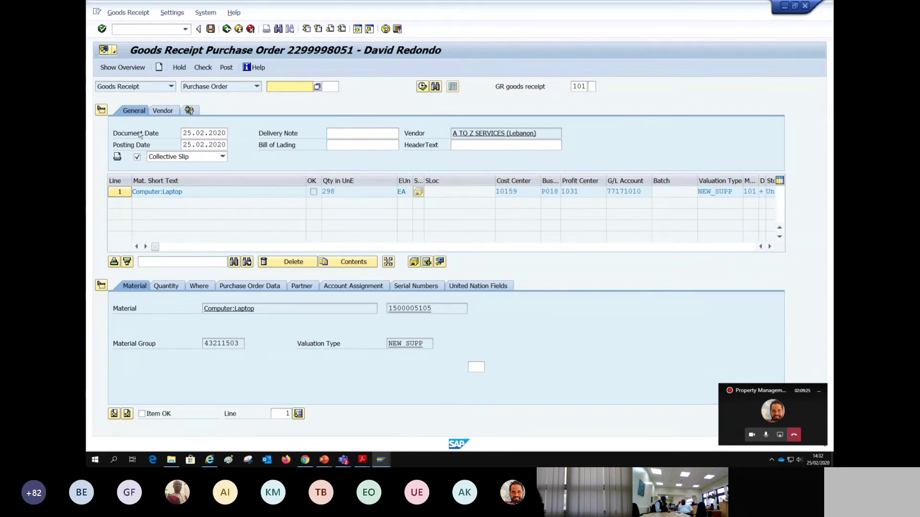
pyautogui.click(201, 144)
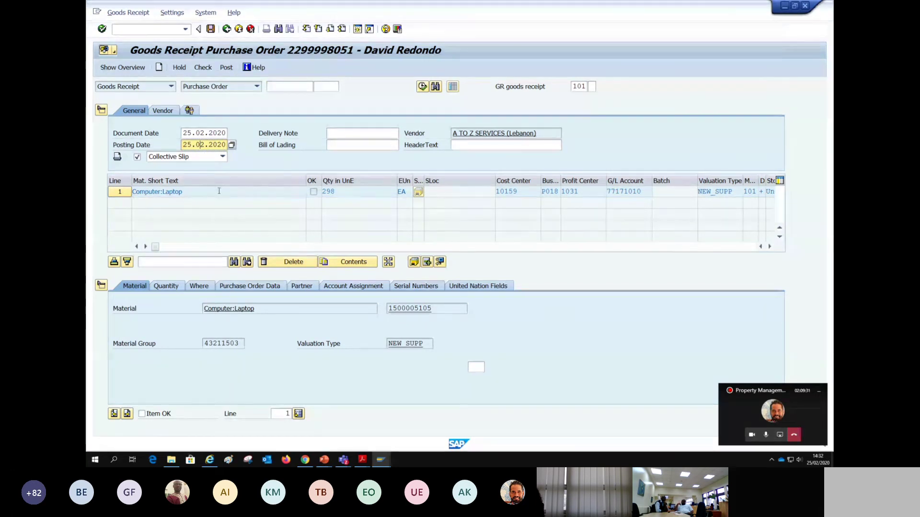
pyautogui.moveTo(258, 181); pyautogui.dragTo(218, 182)
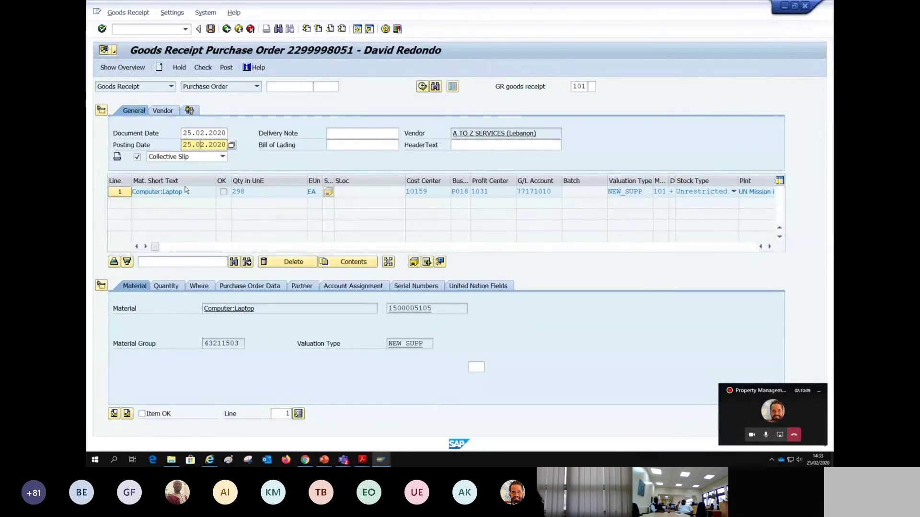
# - Set the laptop line's quantity in unit of entry to 1
pyautogui.click(167, 288)
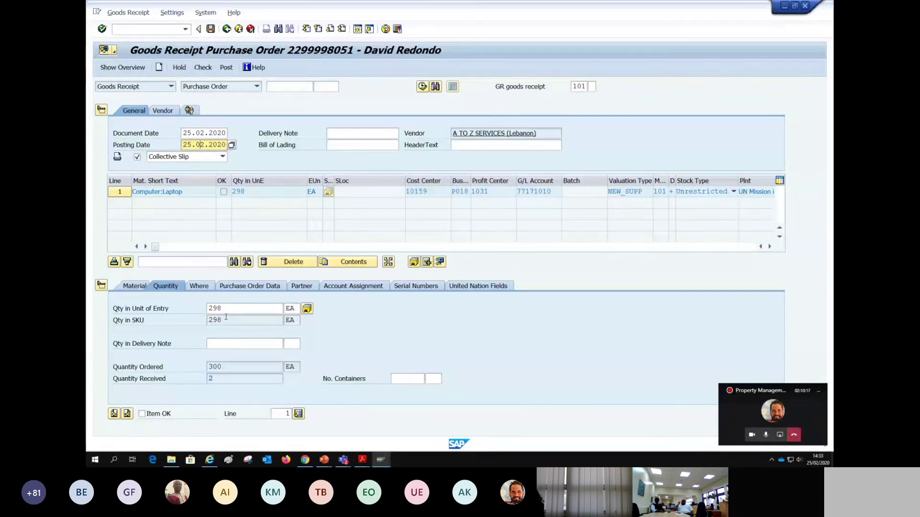
pyautogui.moveTo(228, 309); pyautogui.dragTo(191, 307)
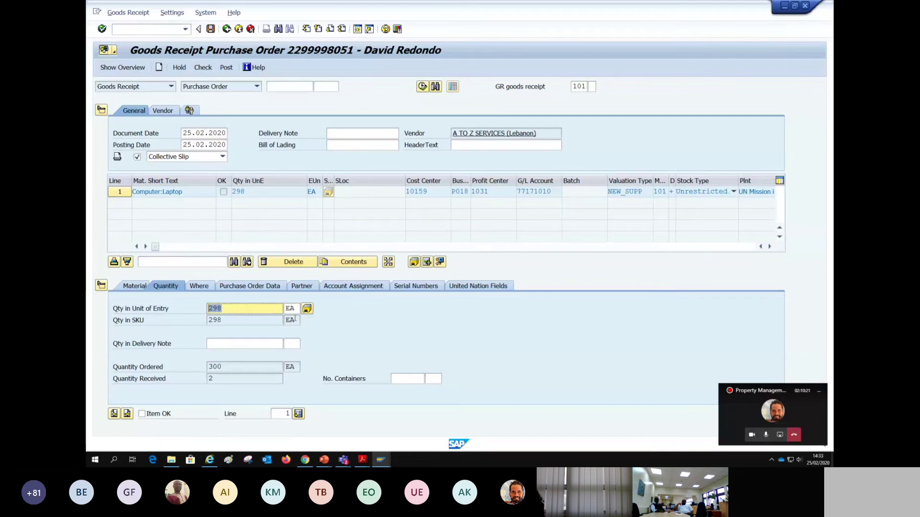
pyautogui.write('1')
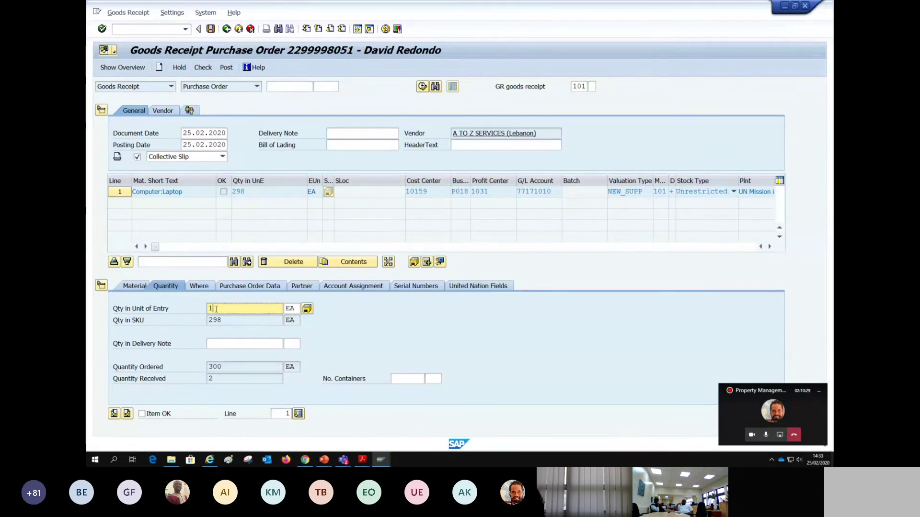
pyautogui.press('Return')
# - Check the laptop line's plant, movement type and movement description in its Where details
pyautogui.click(204, 287)
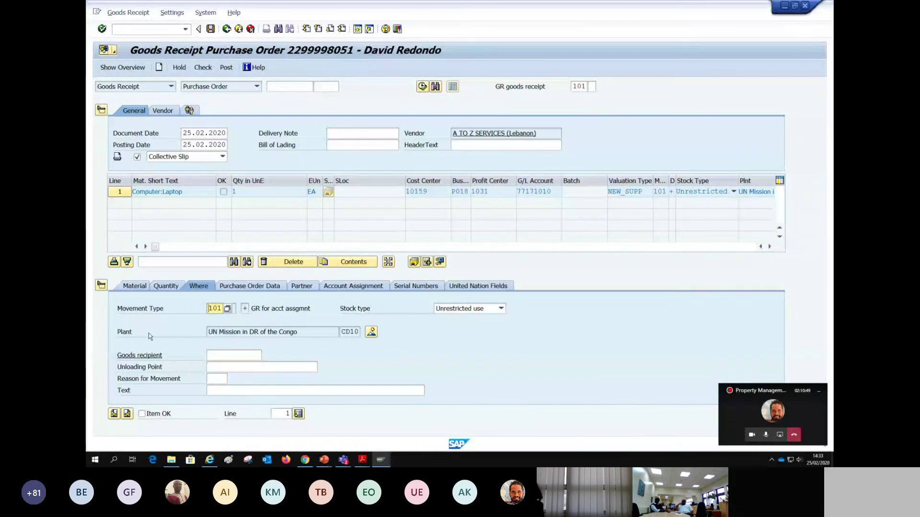
pyautogui.doubleClick(342, 331)
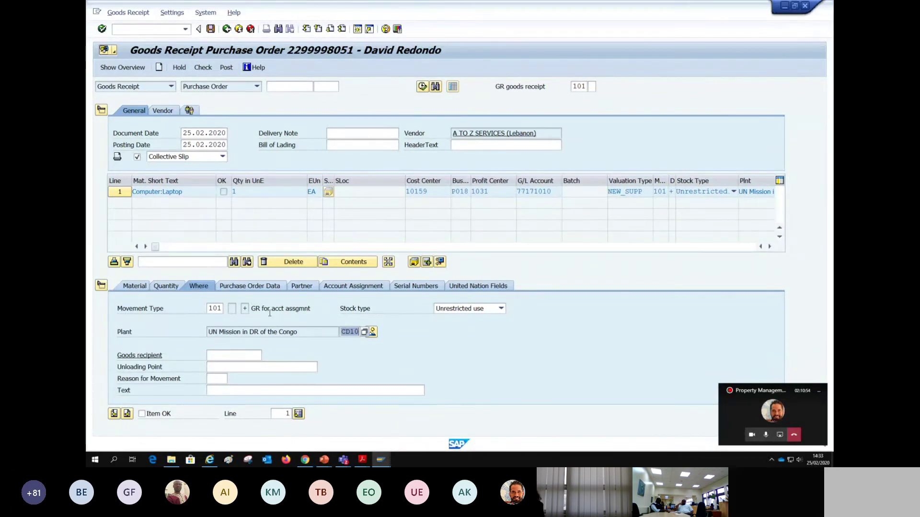
pyautogui.moveTo(251, 309)
pyautogui.mouseDown()
pyautogui.moveTo(311, 309)
pyautogui.moveTo(250, 309)
pyautogui.mouseUp()
pyautogui.click(311, 309)
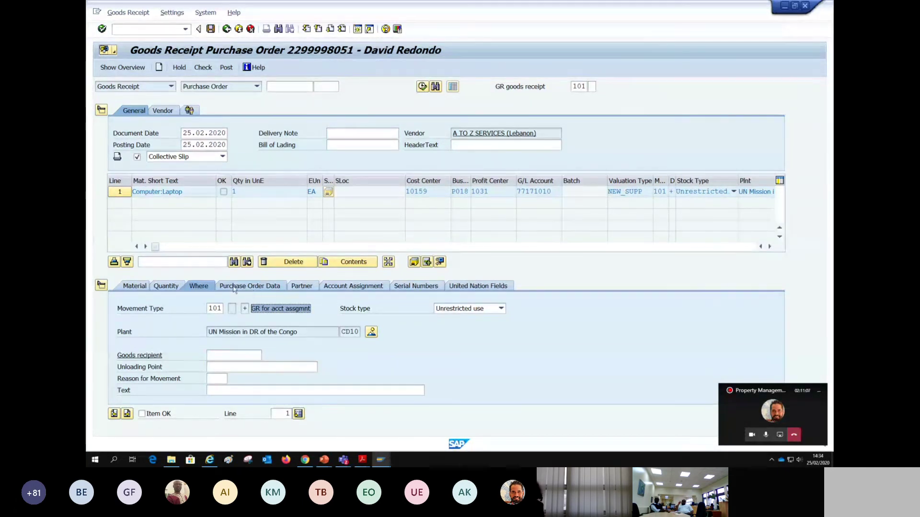
pyautogui.doubleClick(212, 308)
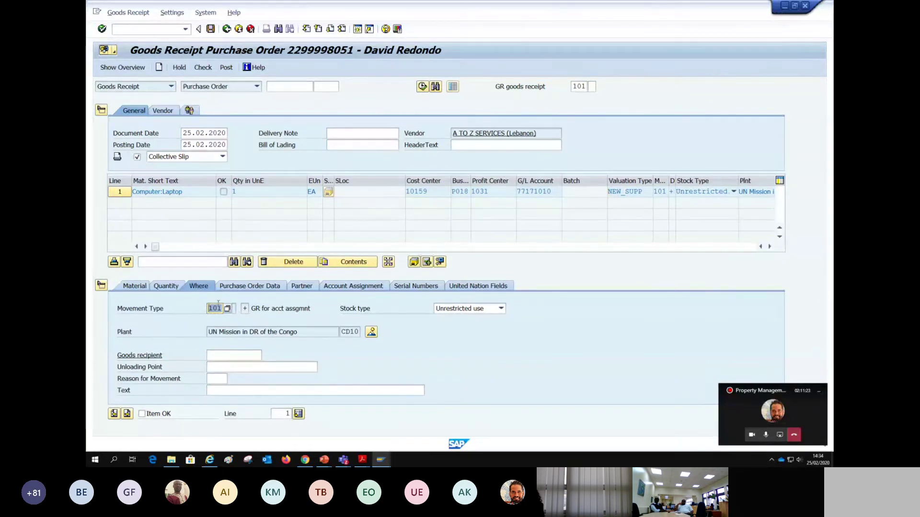
# - Review the laptop line's quantity, Where, purchase order, partner and account assignment details
pyautogui.click(171, 289)
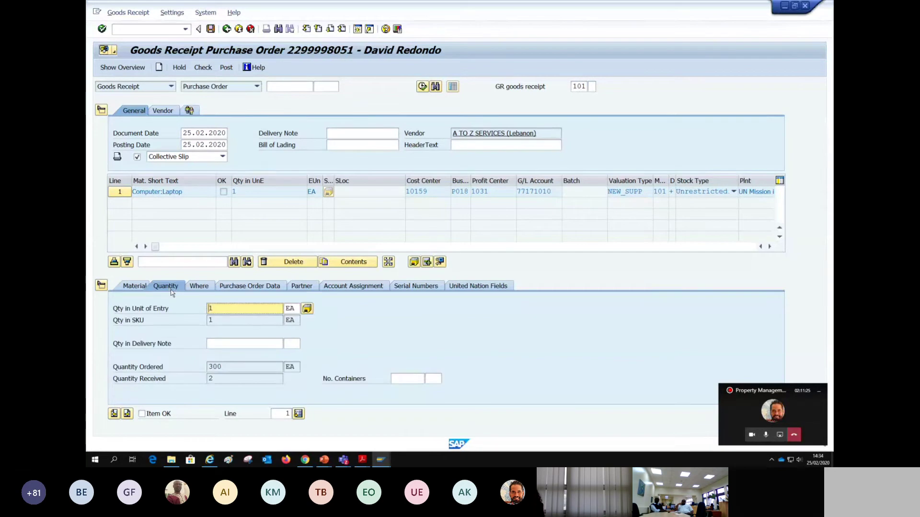
pyautogui.click(208, 286)
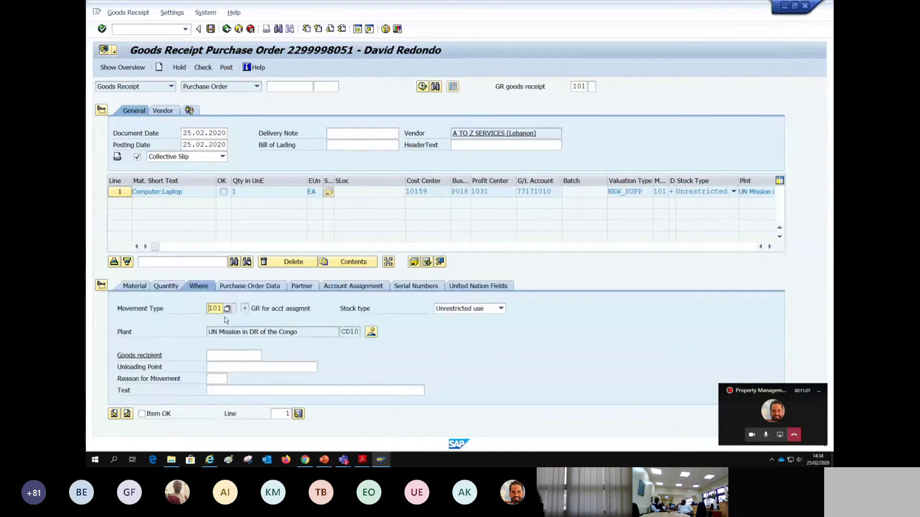
pyautogui.click(283, 286)
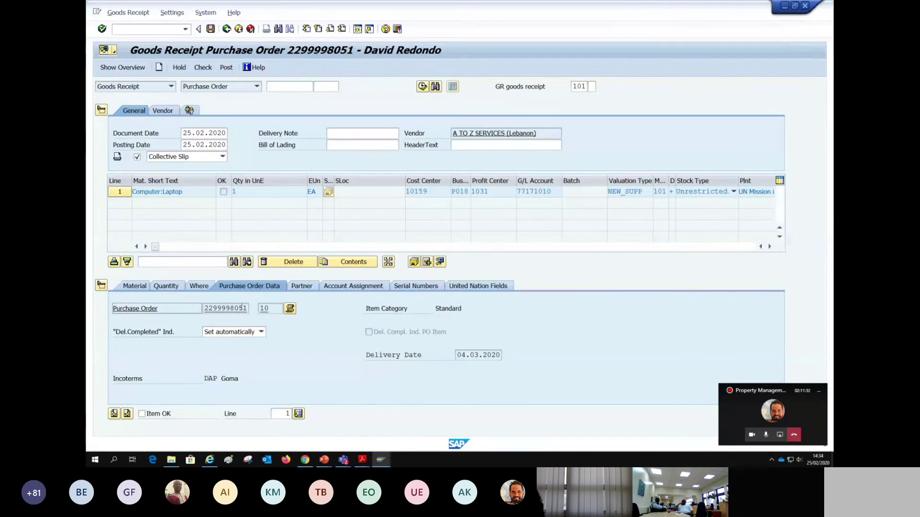
pyautogui.click(301, 286)
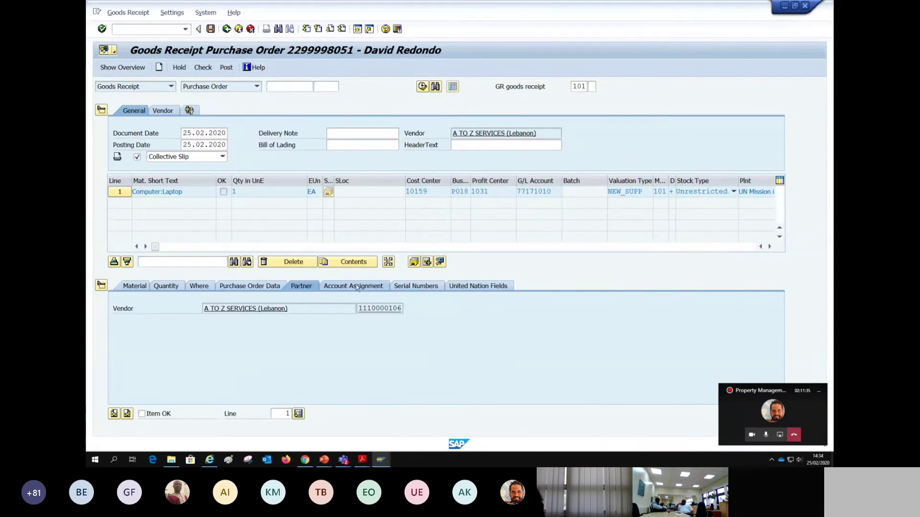
pyautogui.click(352, 287)
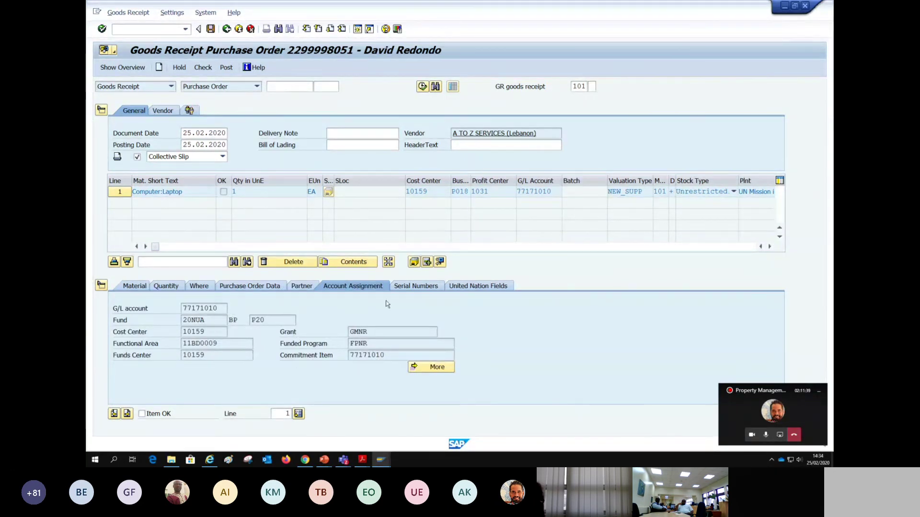
# - Turn on automatic serial number creation for the laptop line of the goods receipt
pyautogui.click(413, 286)
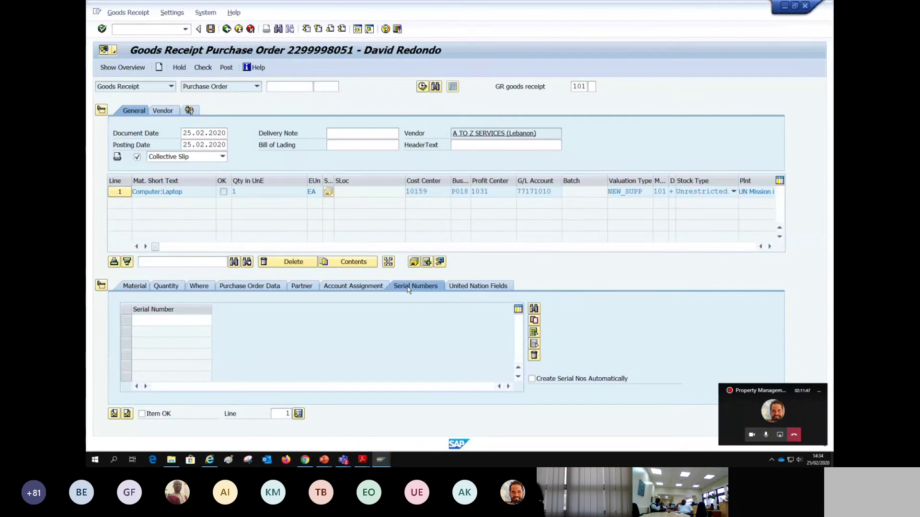
pyautogui.click(150, 320)
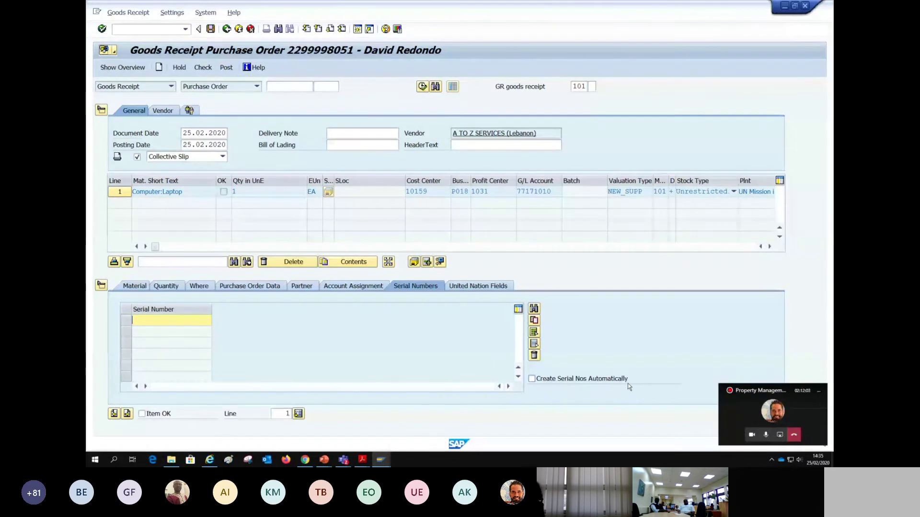
pyautogui.click(532, 379)
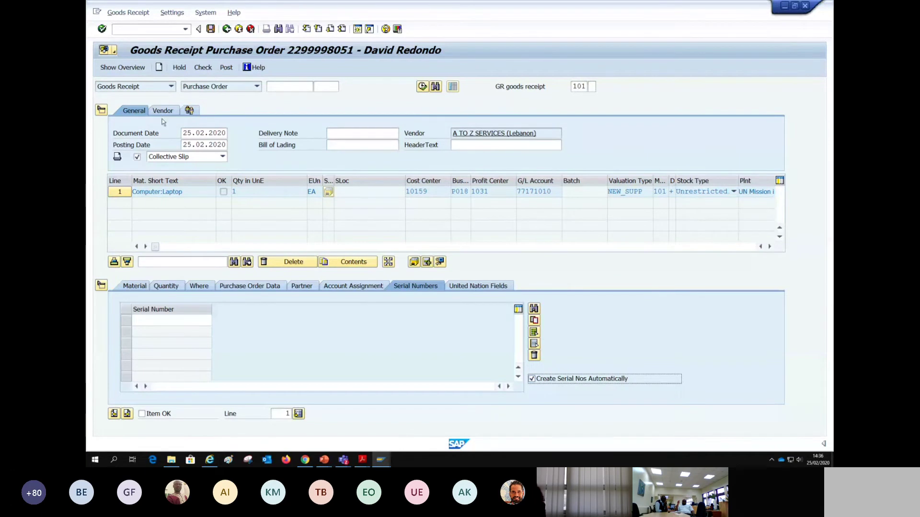
# - Recheck the laptop line's quantity and serial number settings, and mark the line as Item OK
pyautogui.click(172, 287)
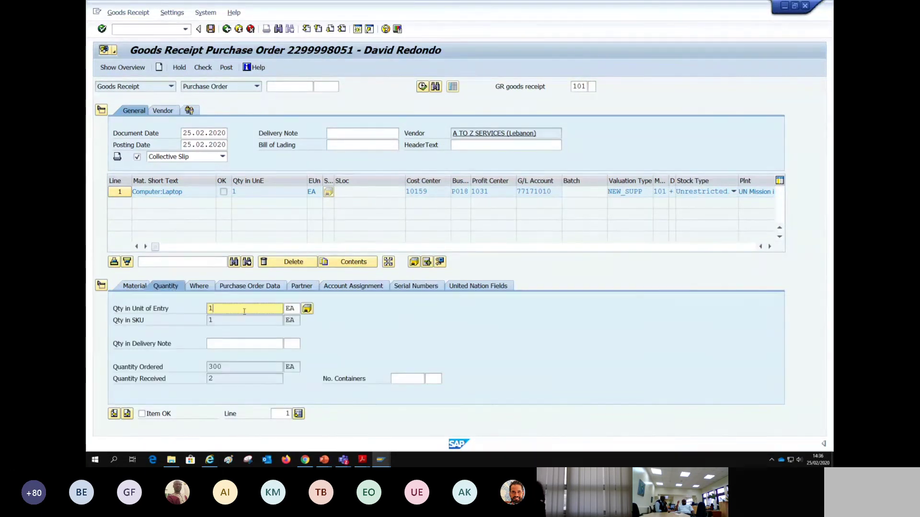
pyautogui.click(421, 287)
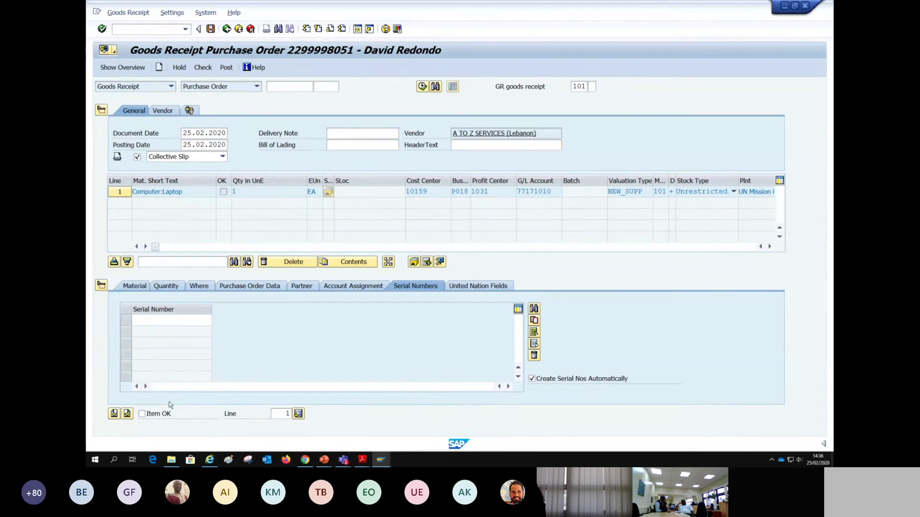
pyautogui.click(142, 415)
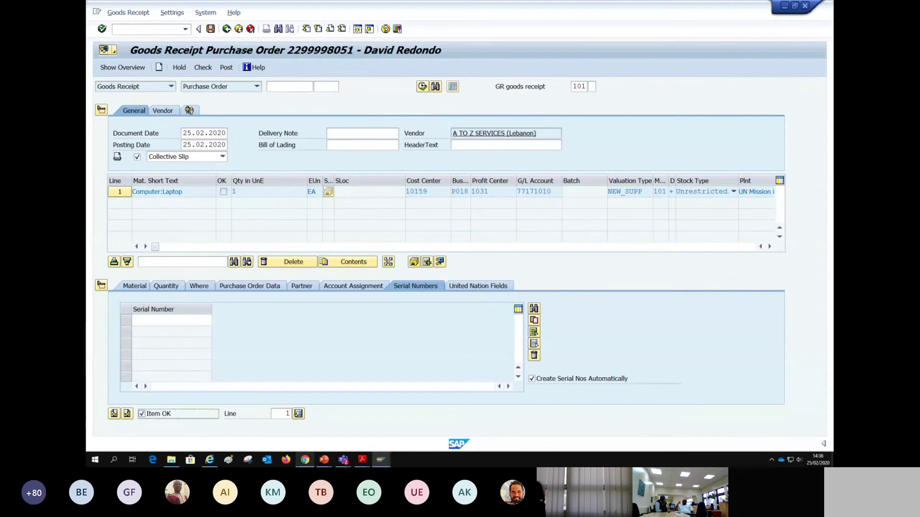
pyautogui.click(134, 286)
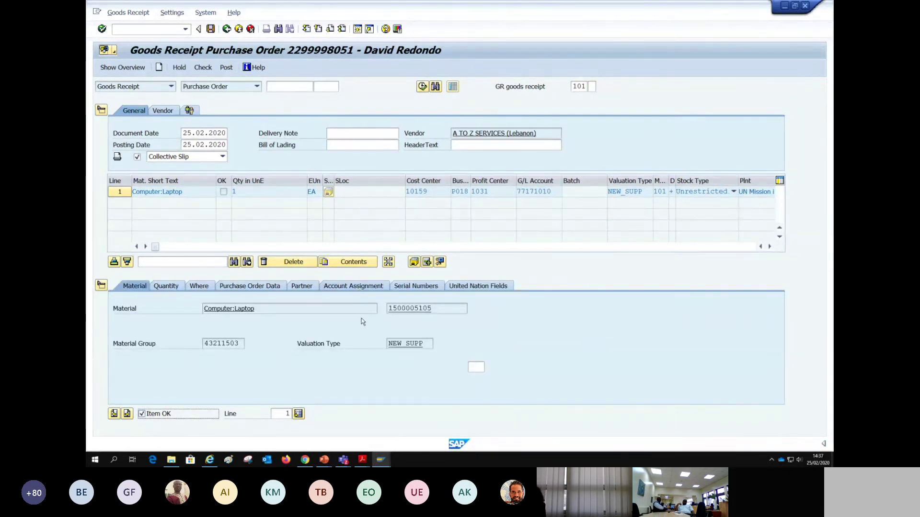
# - Check the goods receipt, accept the log, and post the document without printing the slip
pyautogui.click(204, 68)
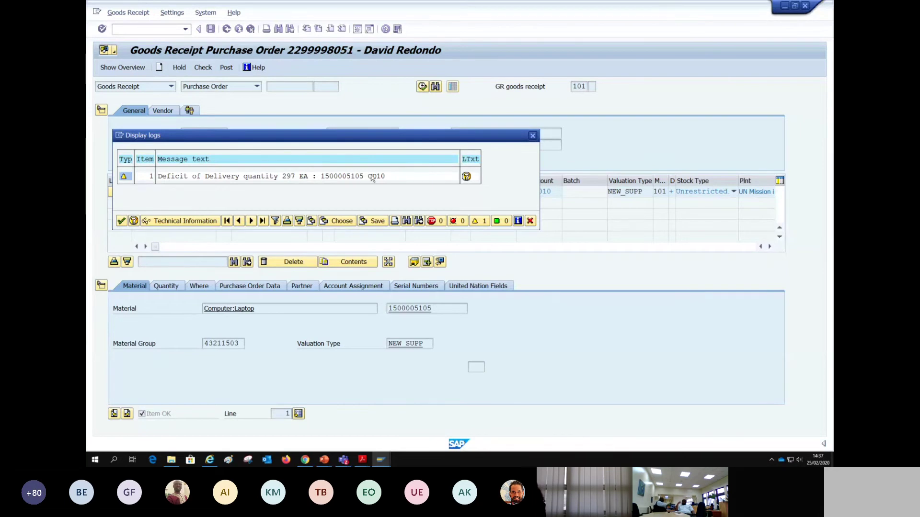
pyautogui.click(121, 221)
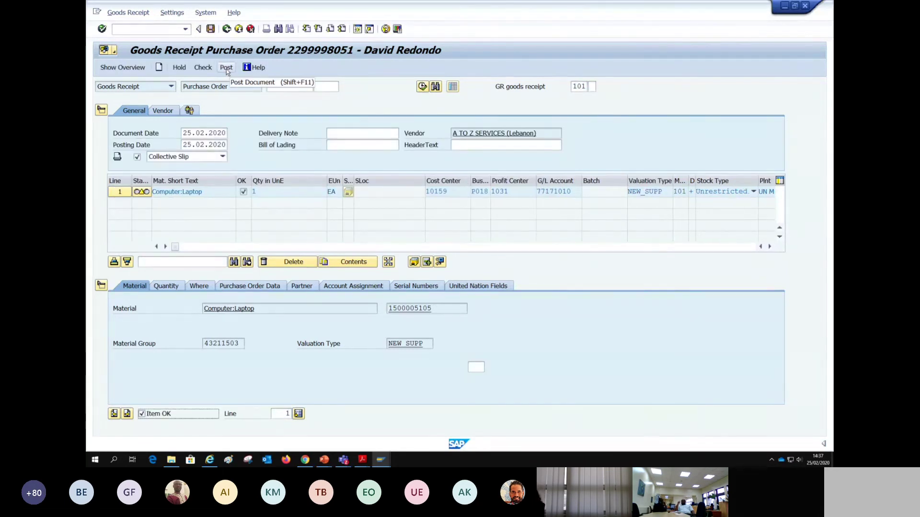
pyautogui.click(226, 67)
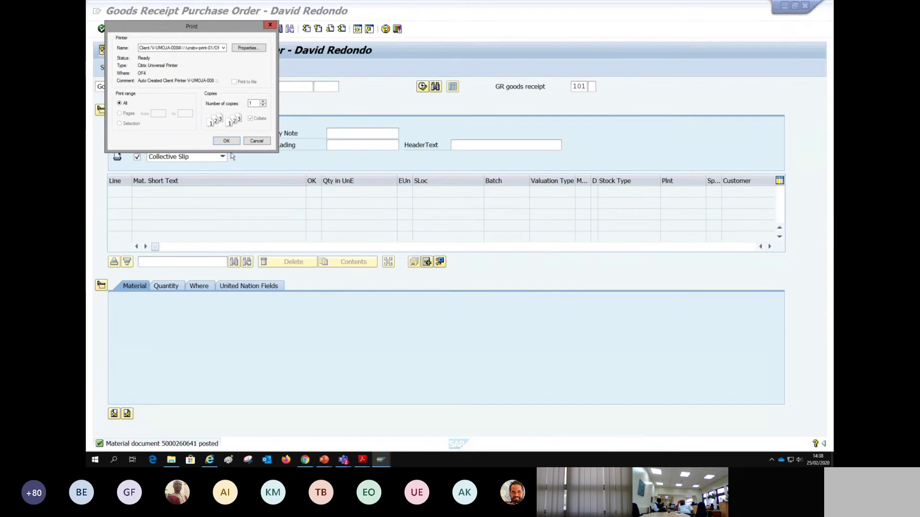
pyautogui.click(257, 141)
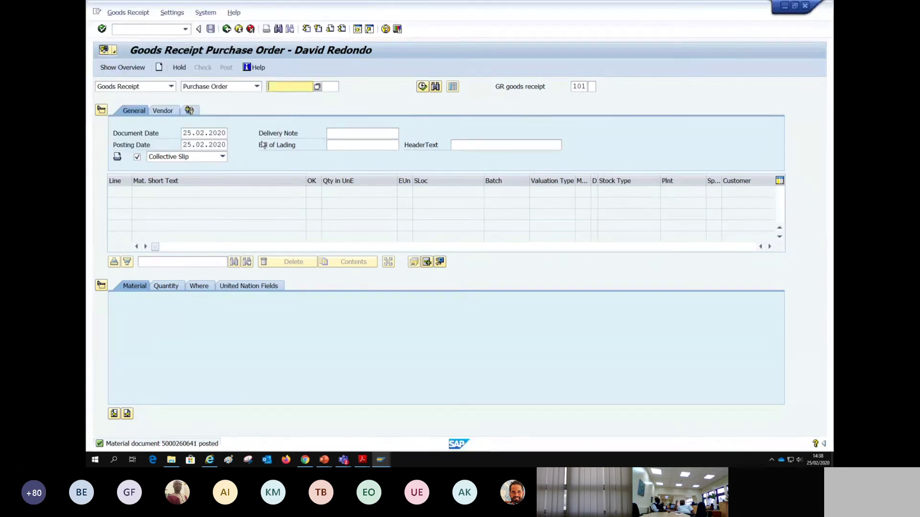
pyautogui.click(154, 30)
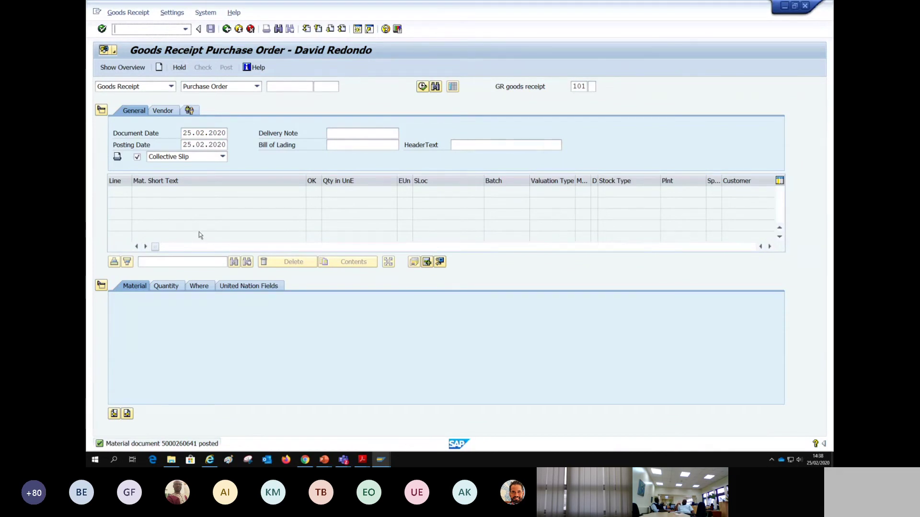
# - Switch to the Sample Simulation PDF in Acrobat Reader, examine the notification email text about the purchase requisition, and return to SAP
pyautogui.click(363, 459)
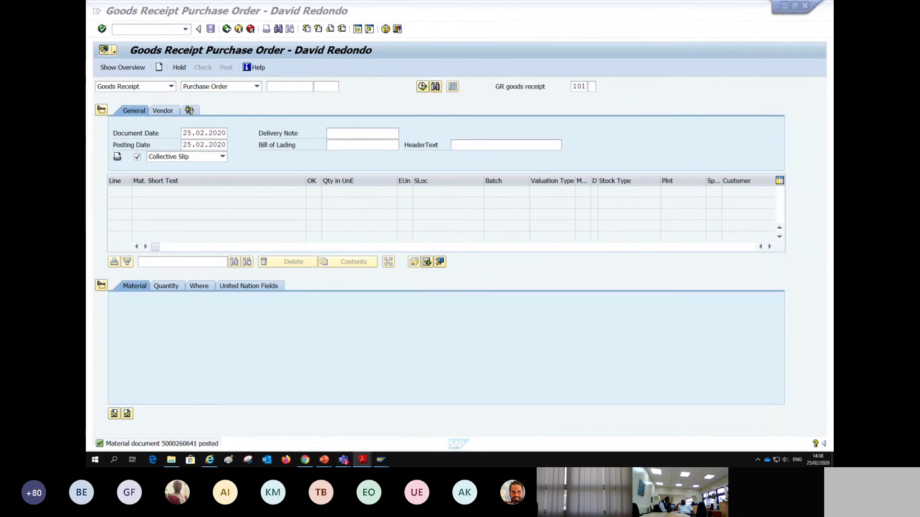
pyautogui.moveTo(542, 24); pyautogui.dragTo(444, 27)
pyautogui.doubleClick(604, 24)
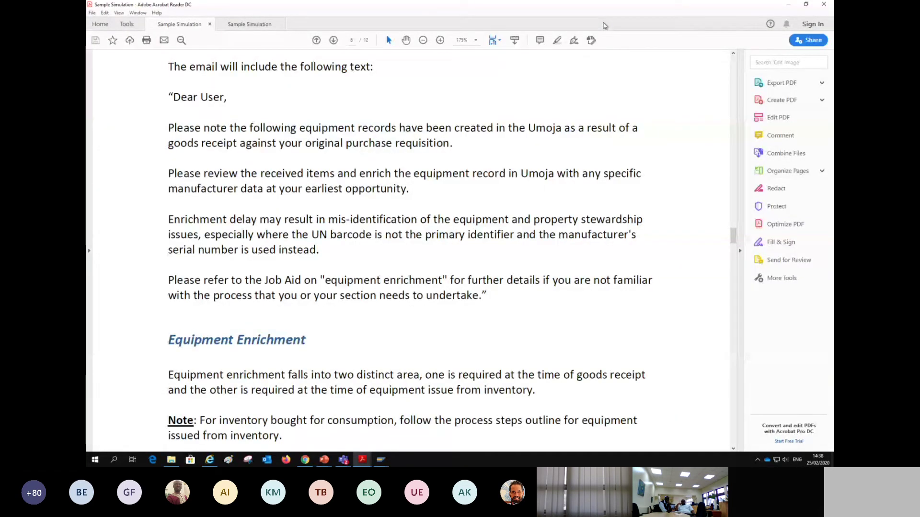
pyautogui.moveTo(538, 3)
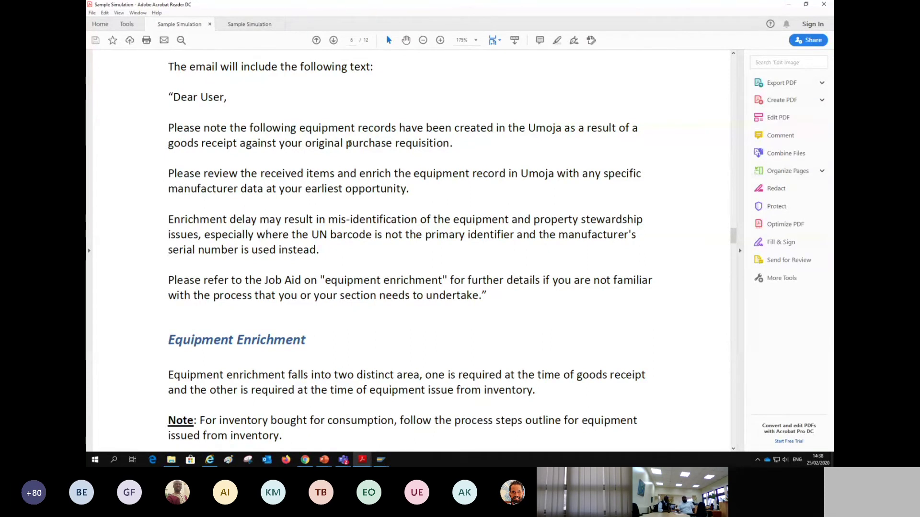
pyautogui.moveTo(346, 144); pyautogui.dragTo(448, 145)
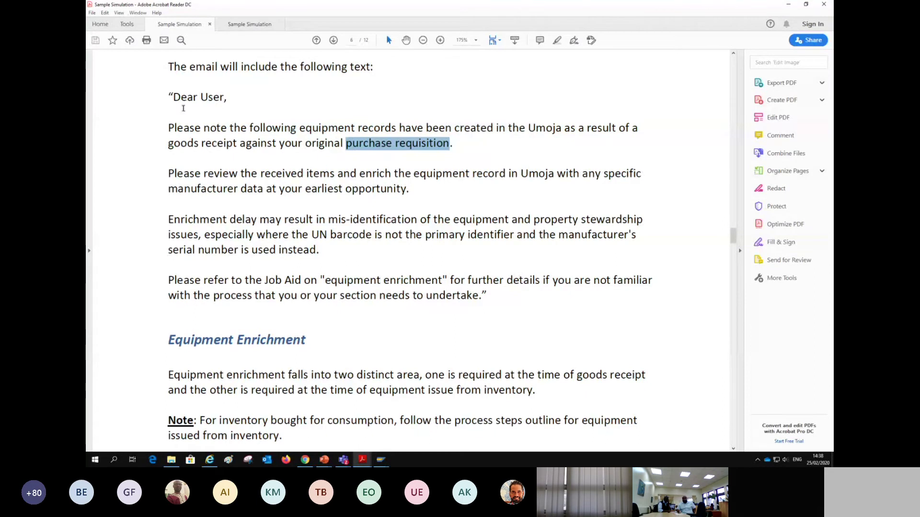
pyautogui.click(793, 7)
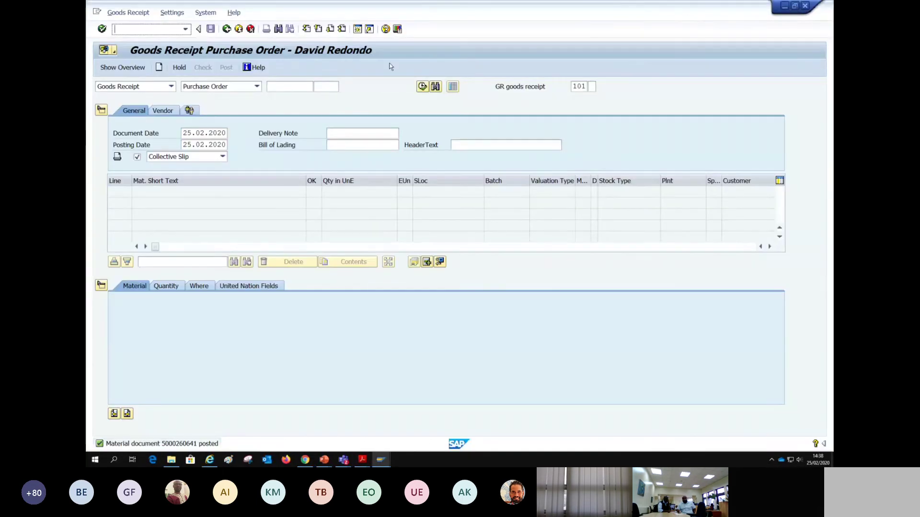
# - Display the newly posted 2020 material document
pyautogui.click(171, 87)
pyautogui.click(166, 103)
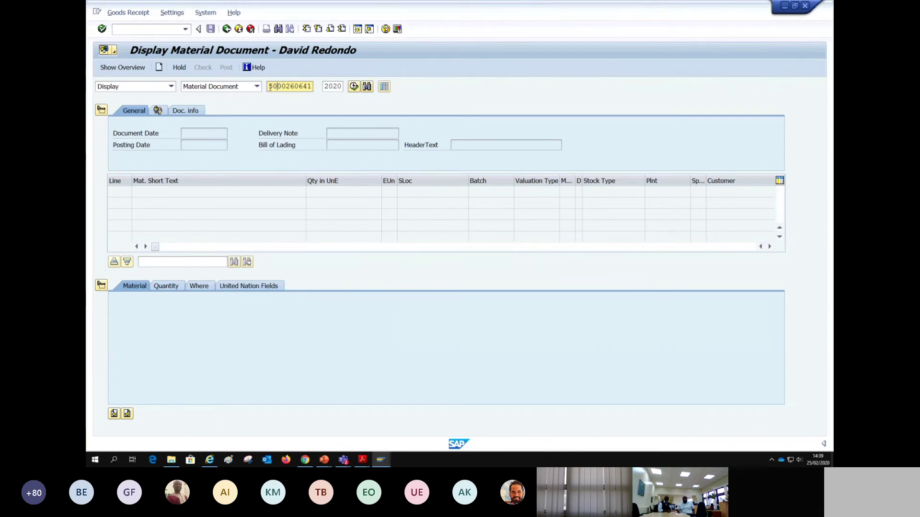
pyautogui.moveTo(269, 86); pyautogui.dragTo(314, 87)
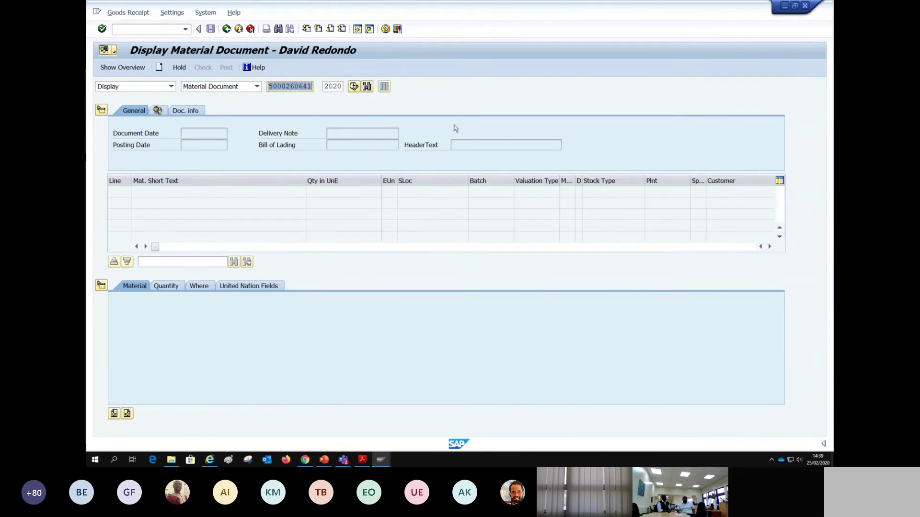
pyautogui.press('Return')
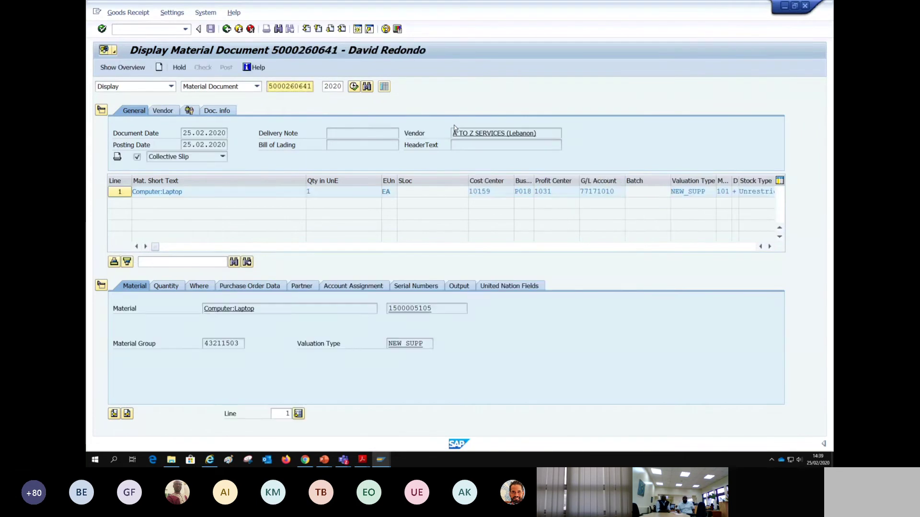
# - View the laptop line's serial number in the material document and expand the system information in the status bar
pyautogui.click(405, 287)
pyautogui.click(172, 322)
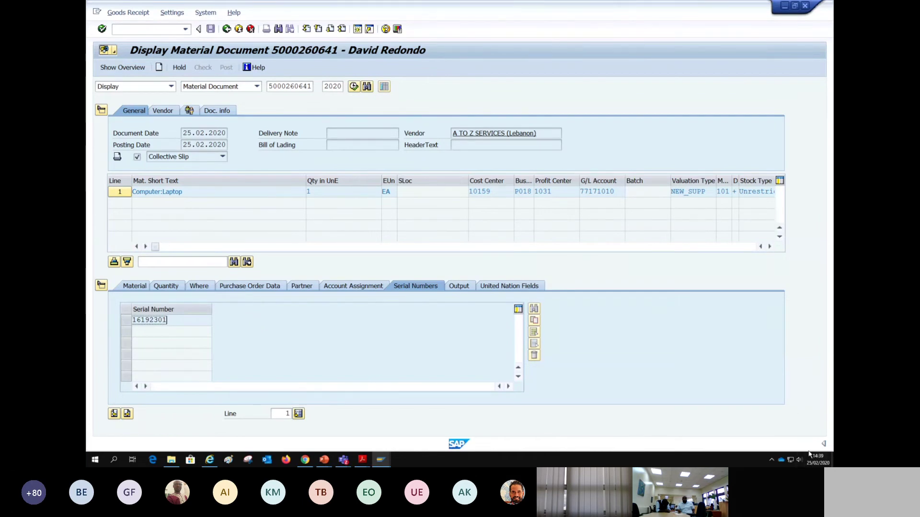
pyautogui.click(822, 445)
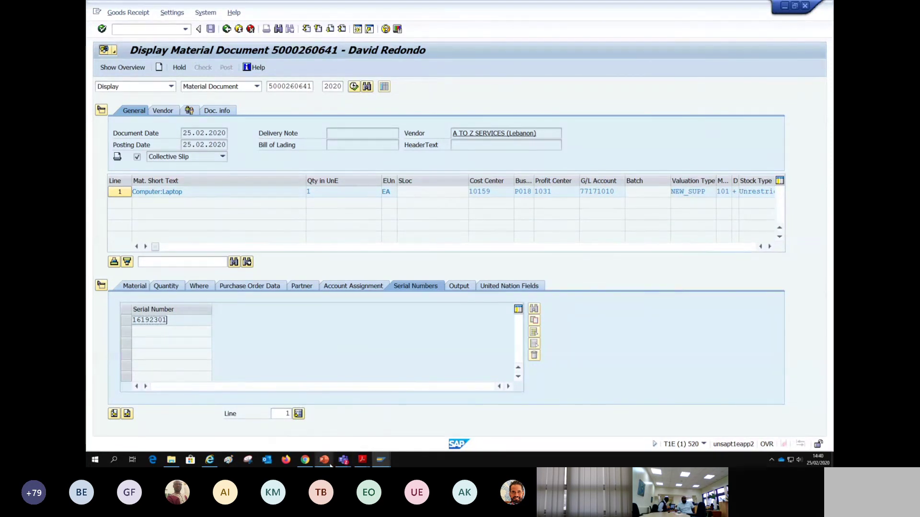
# - Switch to PowerPoint, review the Goods Receipt slide with the notes area collapsed, and return to SAP
pyautogui.click(329, 462)
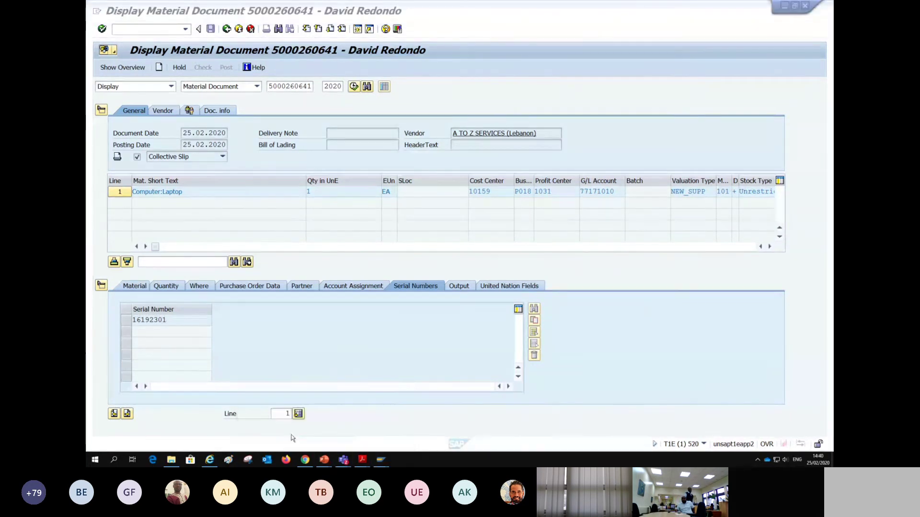
pyautogui.scroll(-3, 170, 368)
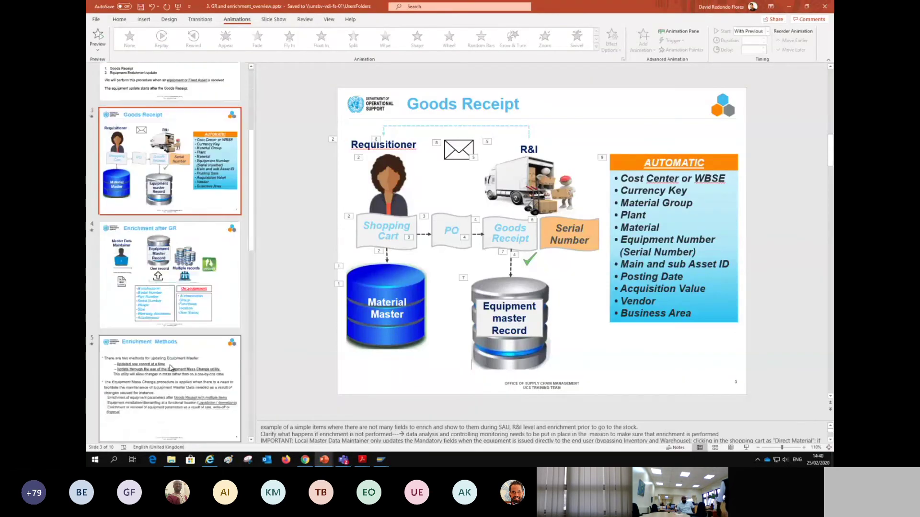
pyautogui.scroll(-2, 170, 368)
pyautogui.scroll(1, 187, 123)
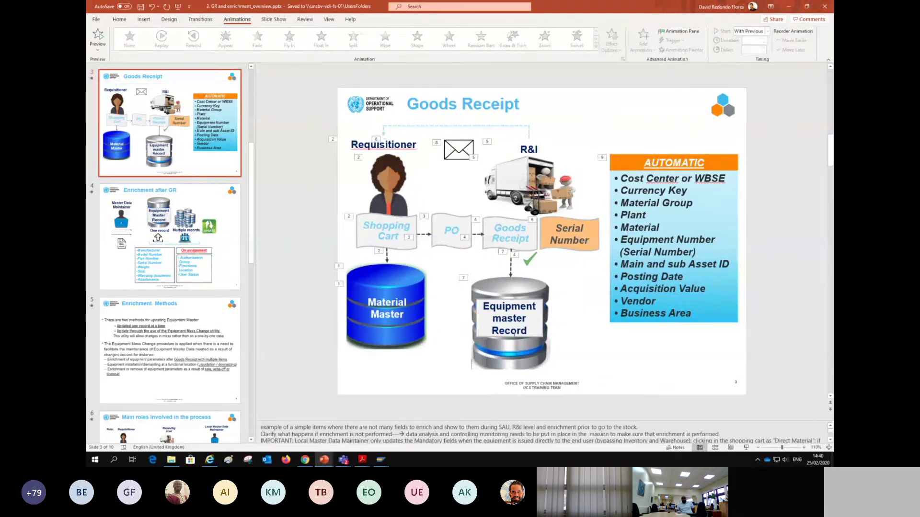
pyautogui.moveTo(383, 420); pyautogui.dragTo(384, 450)
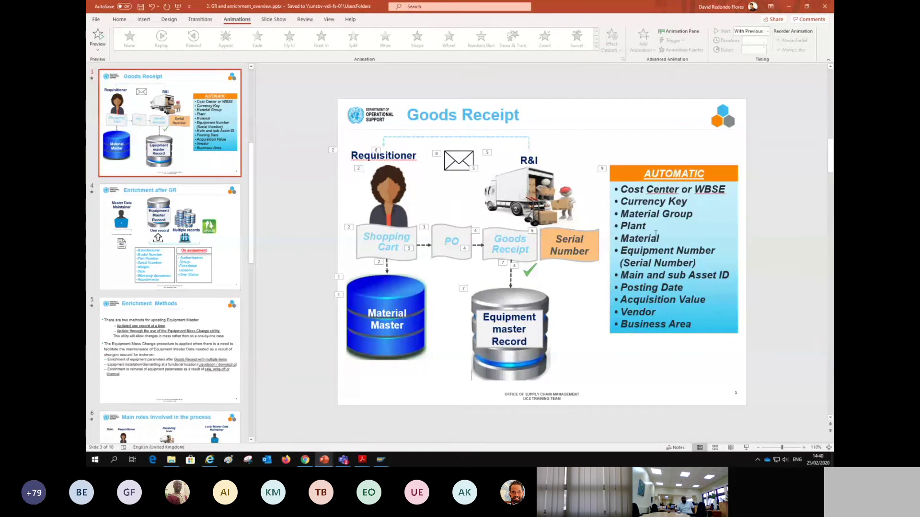
pyautogui.hotkey('alt', 'Tab')
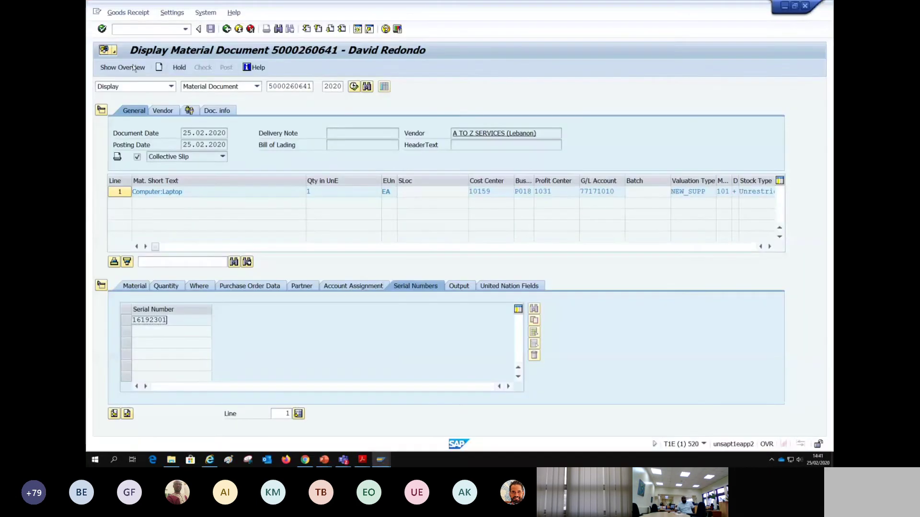
# - Leave the material document and start transaction IE02 to change equipment
pyautogui.click(238, 29)
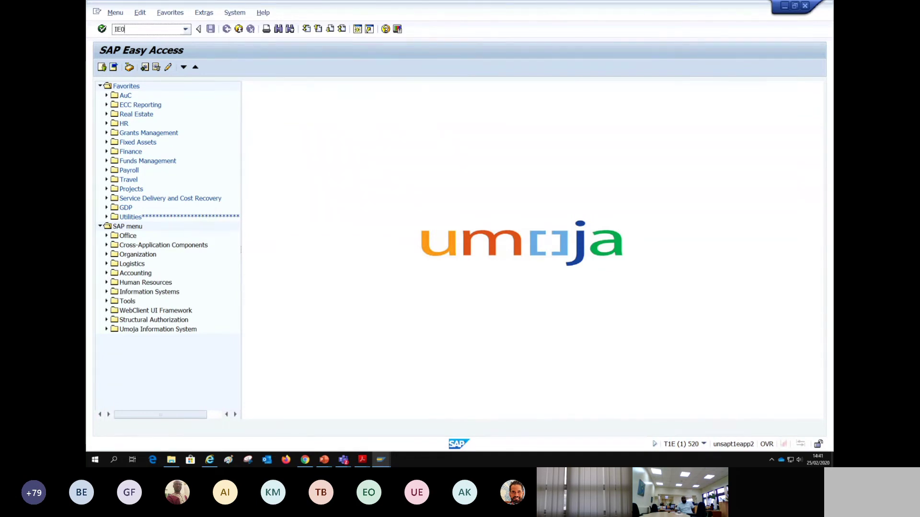
pyautogui.write('2')
pyautogui.press('BackSpace')
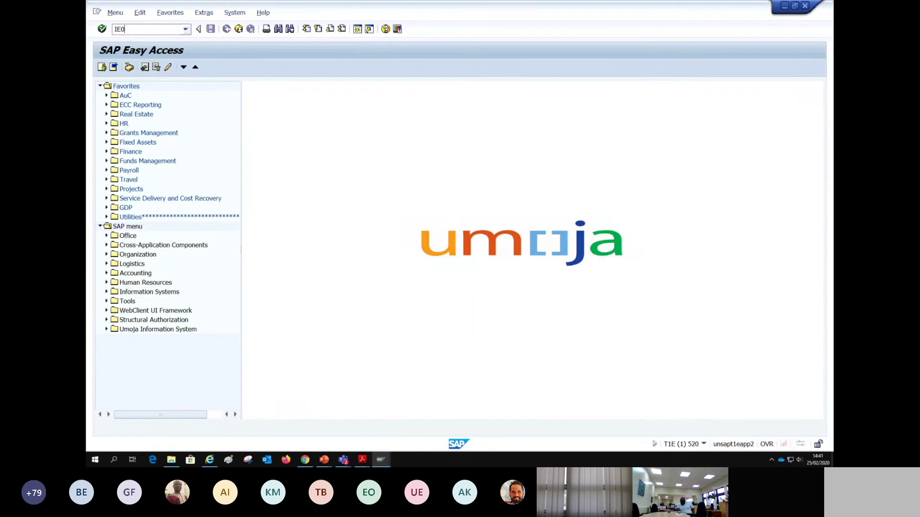
pyautogui.write('2')
pyautogui.press('Return')
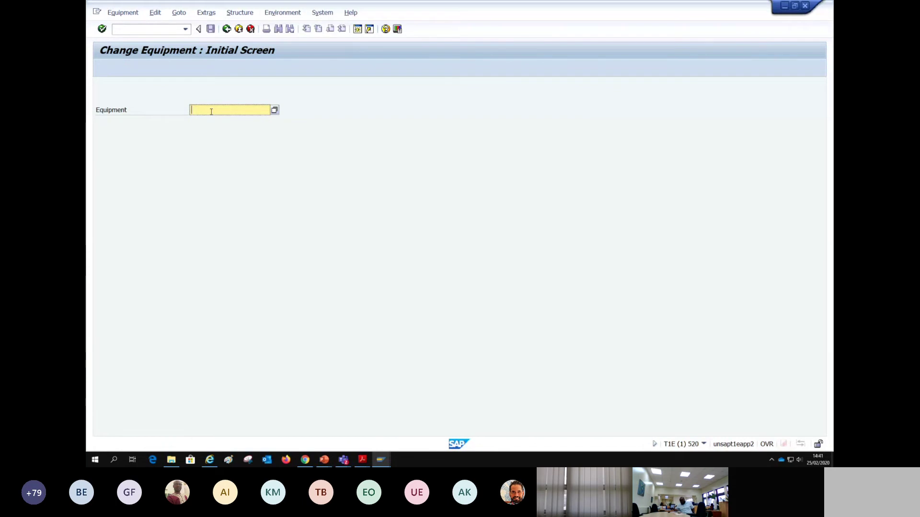
# - Open equipment 16192301 for changing
pyautogui.write('161')
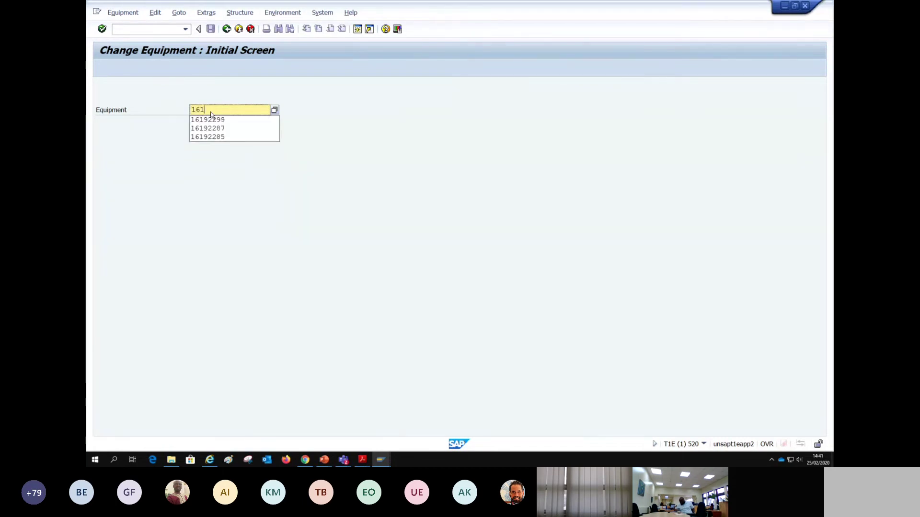
pyautogui.write('92301')
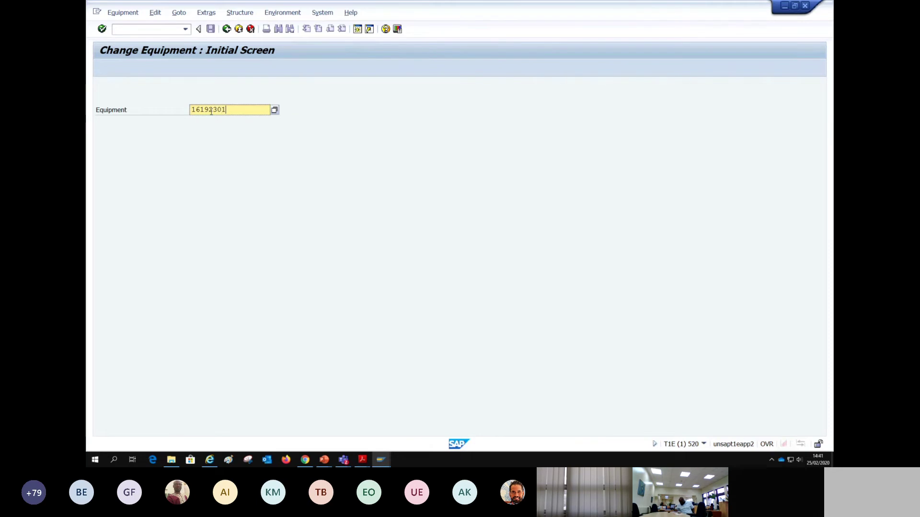
pyautogui.press('Return')
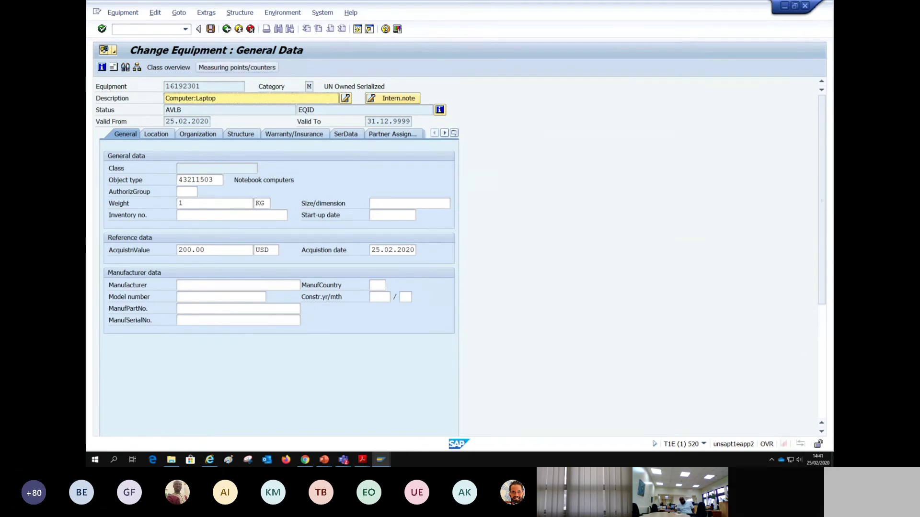
# - Set the status bar to show the current transaction code
pyautogui.click(703, 444)
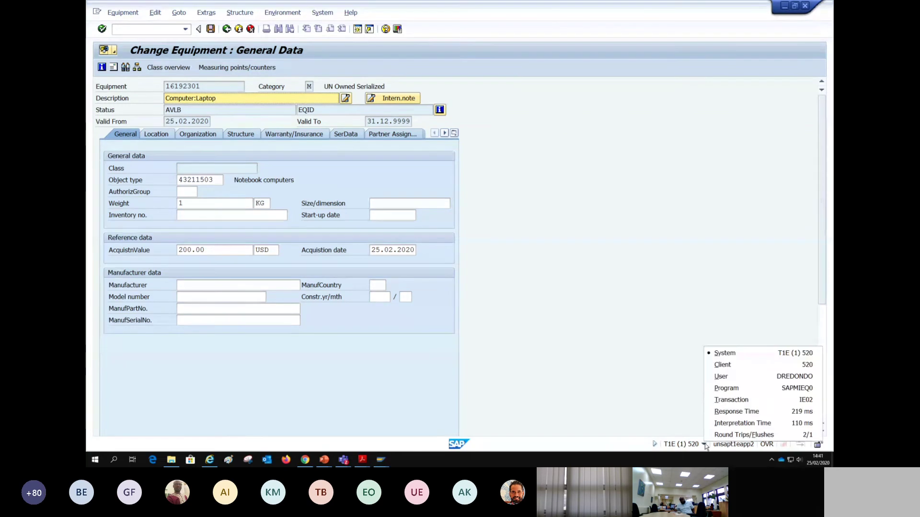
pyautogui.click(756, 399)
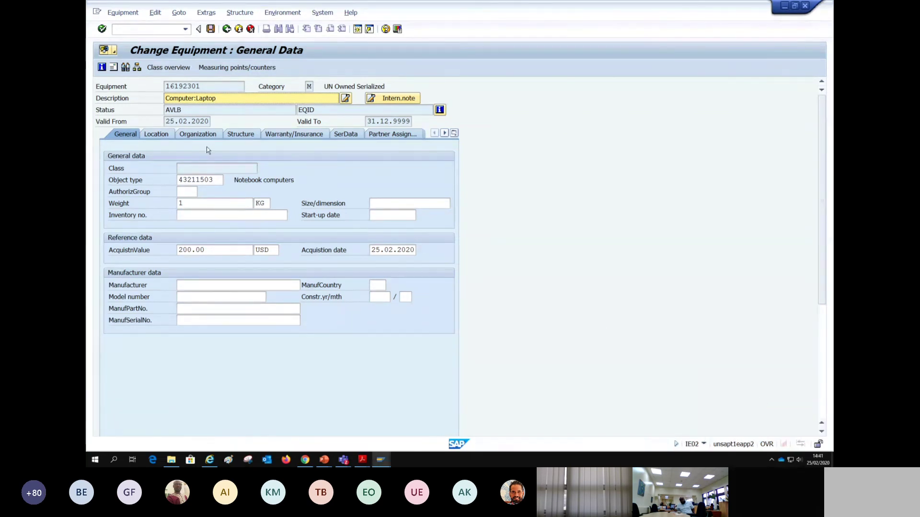
# - Examine the equipment number, description, system status and user status in the header of the equipment record
pyautogui.click(197, 86)
pyautogui.moveTo(207, 85); pyautogui.dragTo(164, 86)
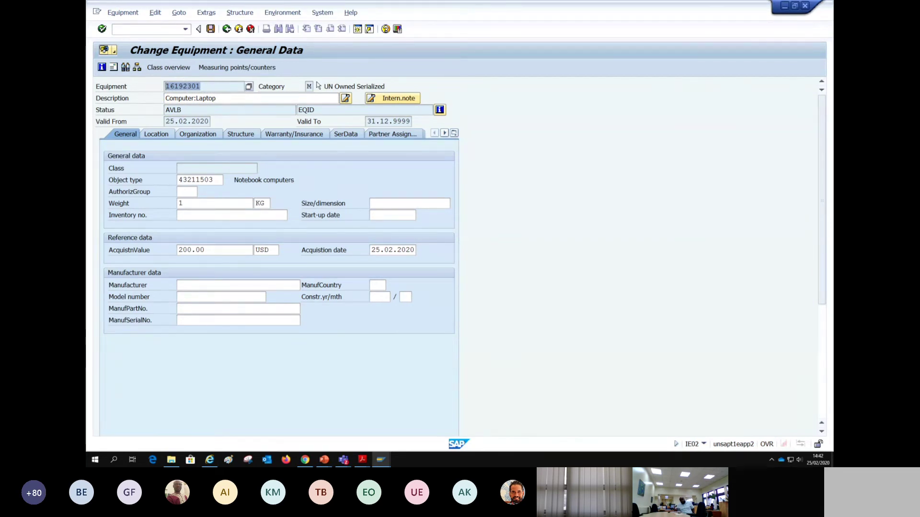
pyautogui.click(231, 98)
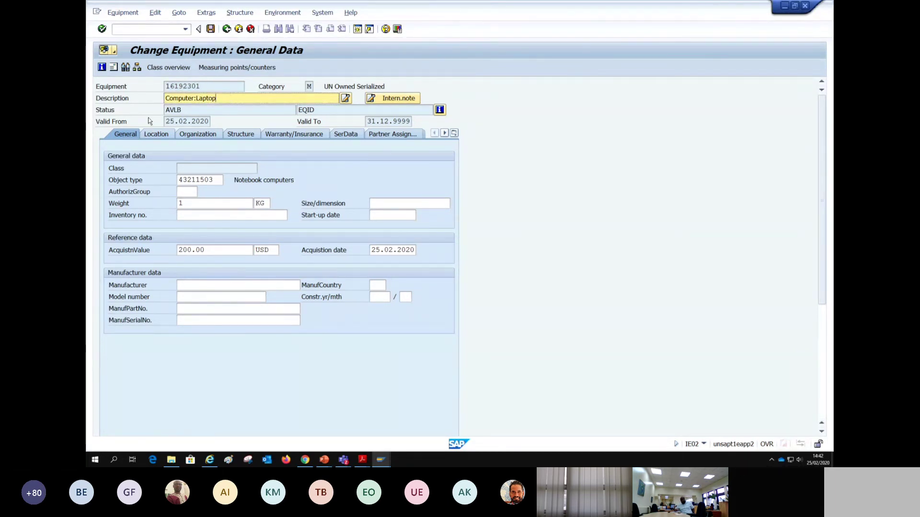
pyautogui.click(208, 110)
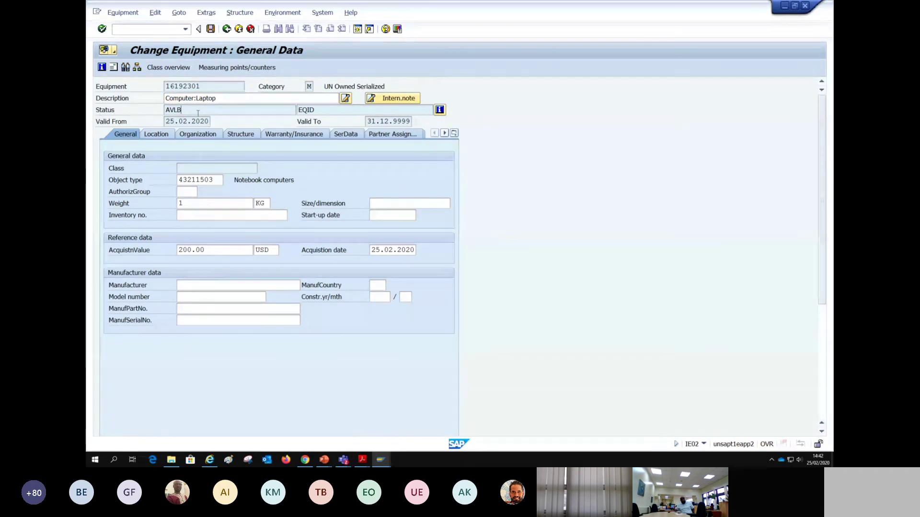
pyautogui.click(341, 112)
pyautogui.click(217, 112)
pyautogui.click(327, 110)
pyautogui.doubleClick(195, 111)
pyautogui.click(319, 110)
pyautogui.doubleClick(191, 110)
pyautogui.doubleClick(324, 109)
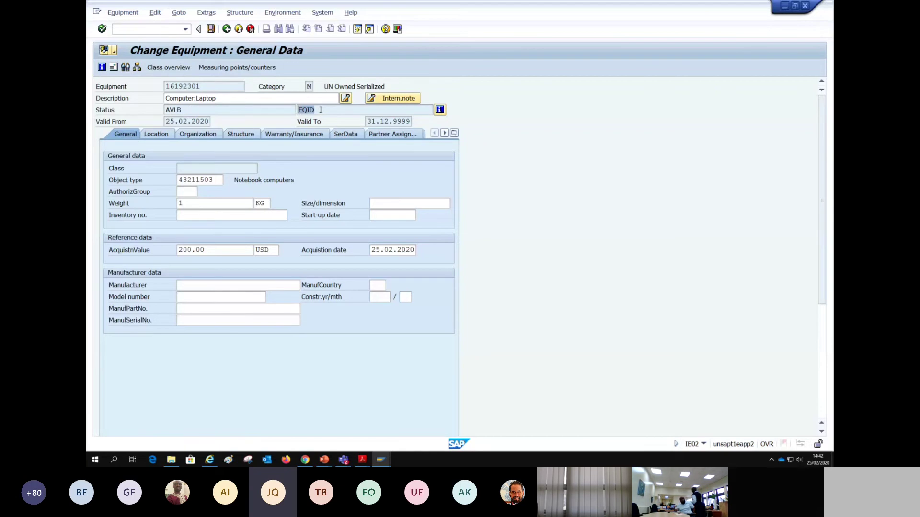
# - View the equipment's location and organization data, and return to the general data
pyautogui.click(156, 134)
pyautogui.click(196, 134)
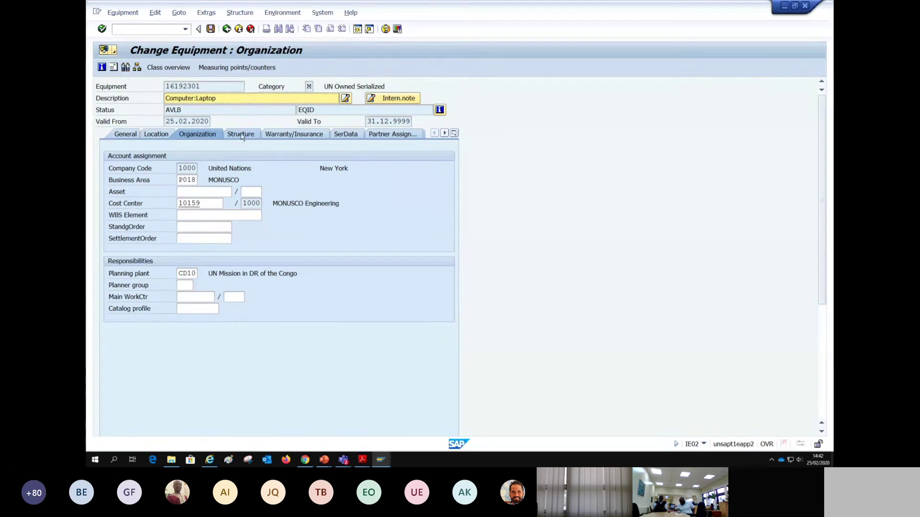
pyautogui.click(130, 134)
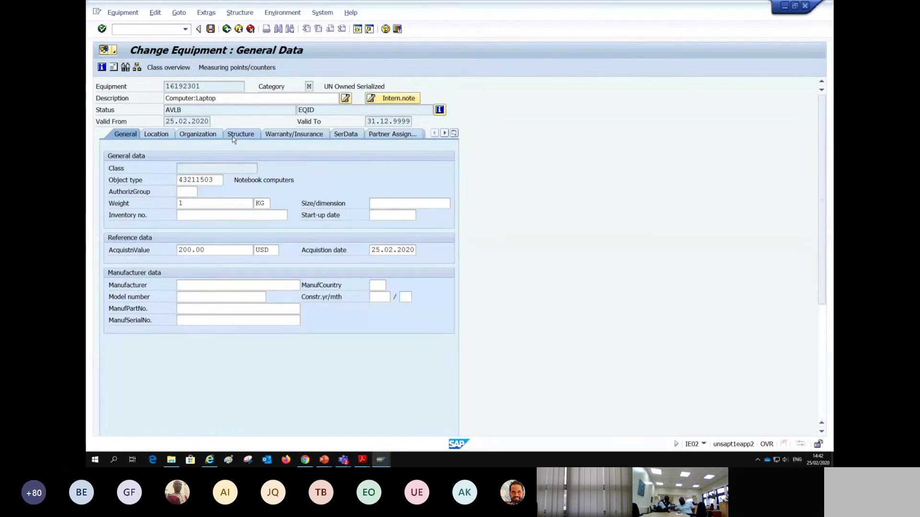
# - Switch to PowerPoint and arrange its restored window beside the SAP equipment data, with the Automatic list on slide 3 in view
pyautogui.hotkey('alt', 'Tab')
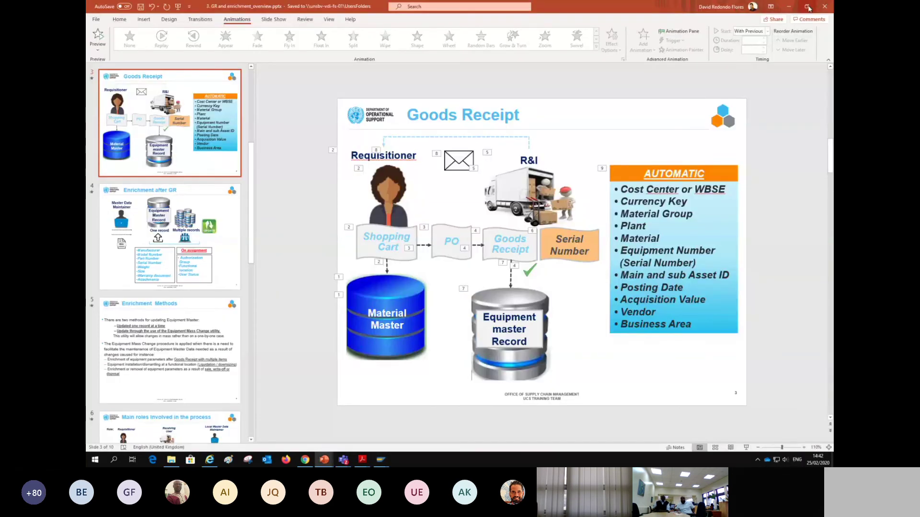
pyautogui.click(808, 7)
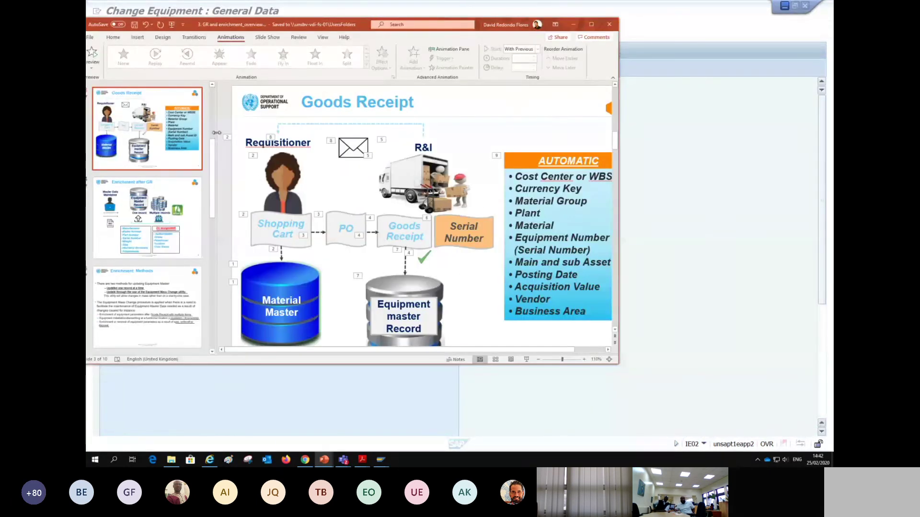
pyautogui.moveTo(216, 132); pyautogui.dragTo(110, 132)
pyautogui.moveTo(473, 54); pyautogui.dragTo(482, 48)
pyautogui.moveTo(276, 386); pyautogui.dragTo(451, 412)
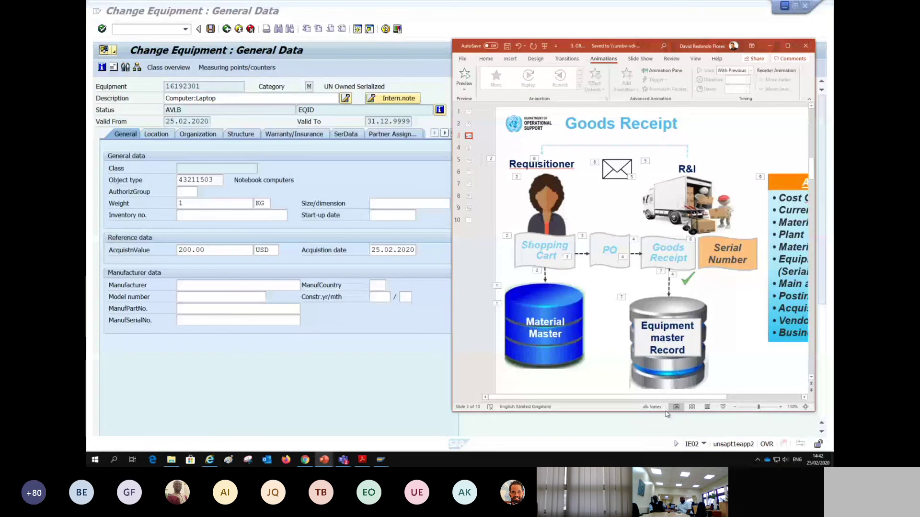
pyautogui.moveTo(671, 397); pyautogui.dragTo(745, 398)
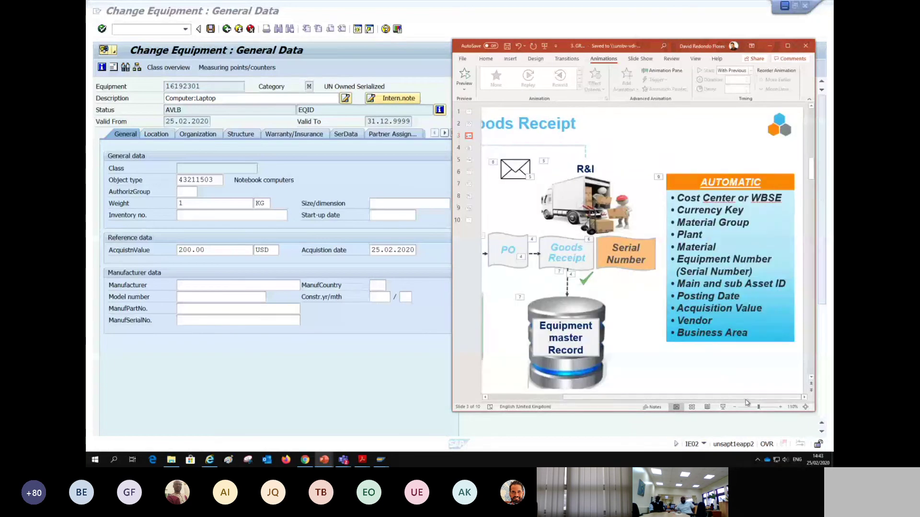
pyautogui.click(461, 218)
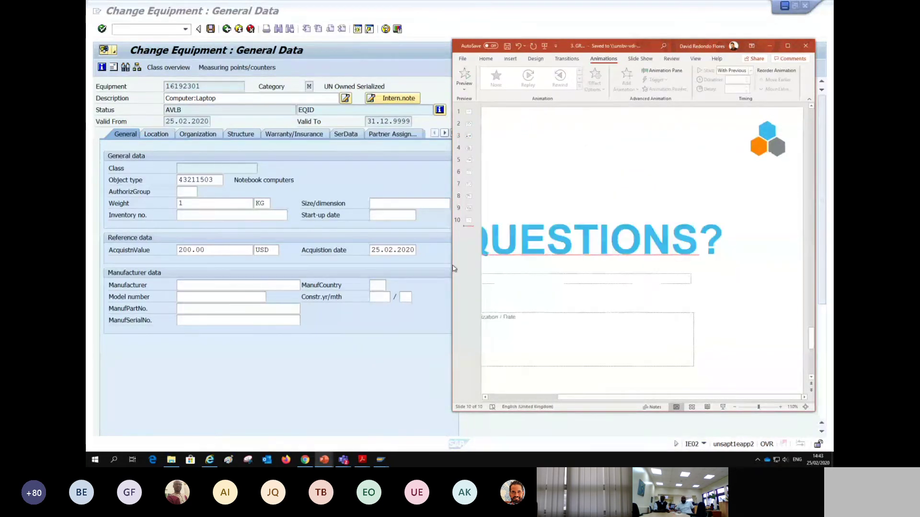
pyautogui.moveTo(453, 269); pyautogui.dragTo(464, 269)
pyautogui.click(479, 136)
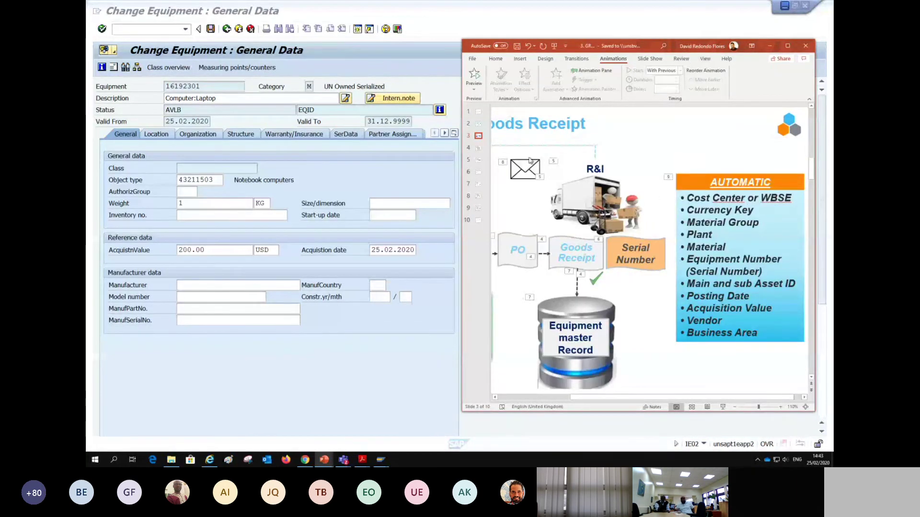
# - Return to SAP and check the cost center in the organization data against the Automatic list in PowerPoint
pyautogui.click(297, 371)
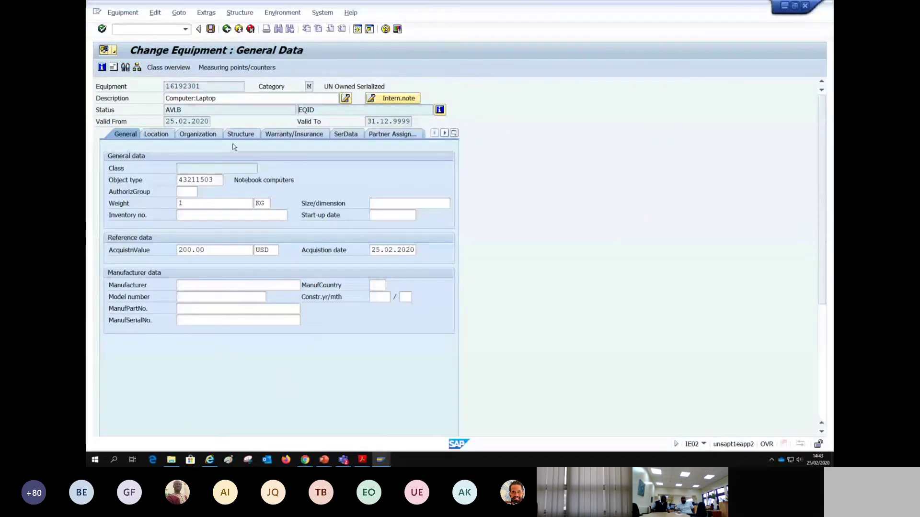
pyautogui.click(207, 137)
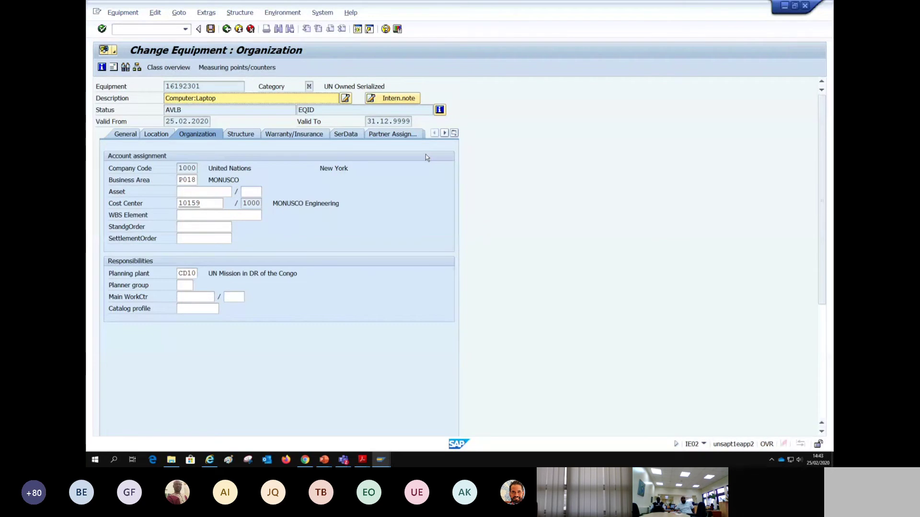
pyautogui.doubleClick(214, 205)
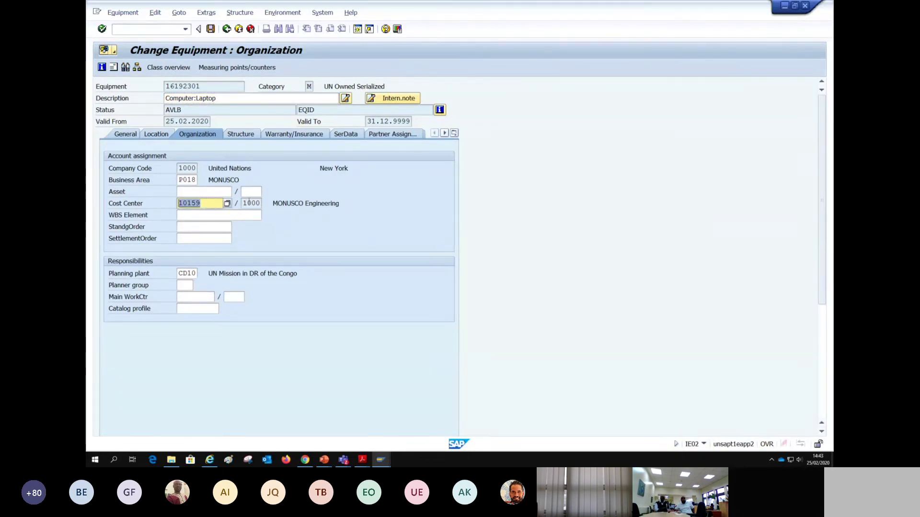
pyautogui.hotkey('alt', 'Tab')
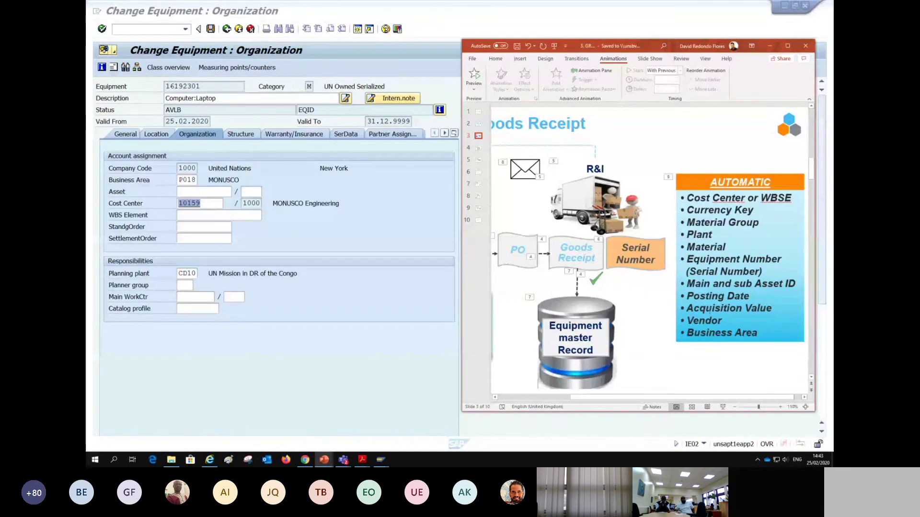
# - Check the acquisition value and acquisition date in SAP's general data against the Automatic list on the slide
pyautogui.click(124, 134)
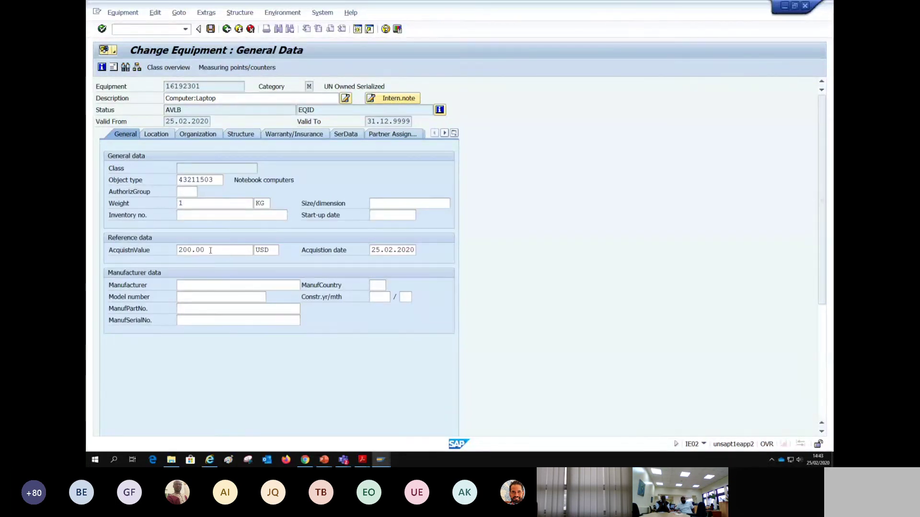
pyautogui.moveTo(226, 253); pyautogui.dragTo(178, 252)
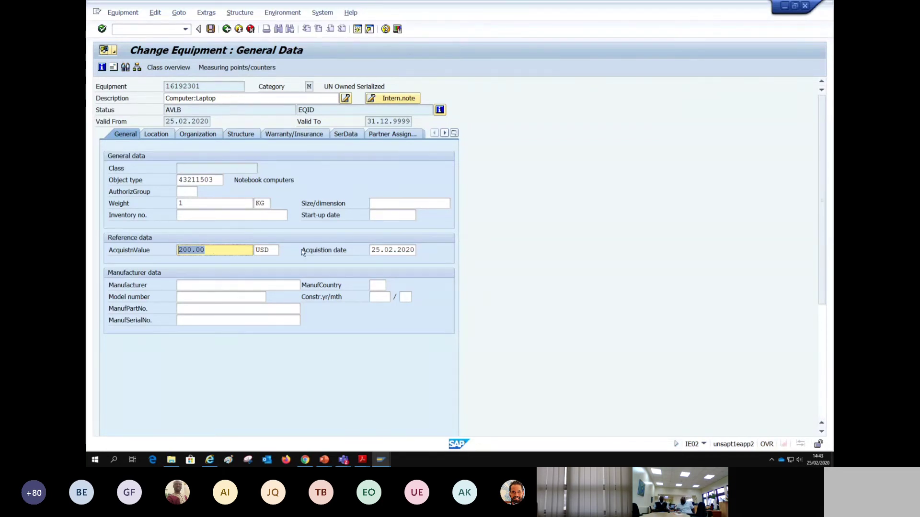
pyautogui.moveTo(372, 251); pyautogui.dragTo(415, 251)
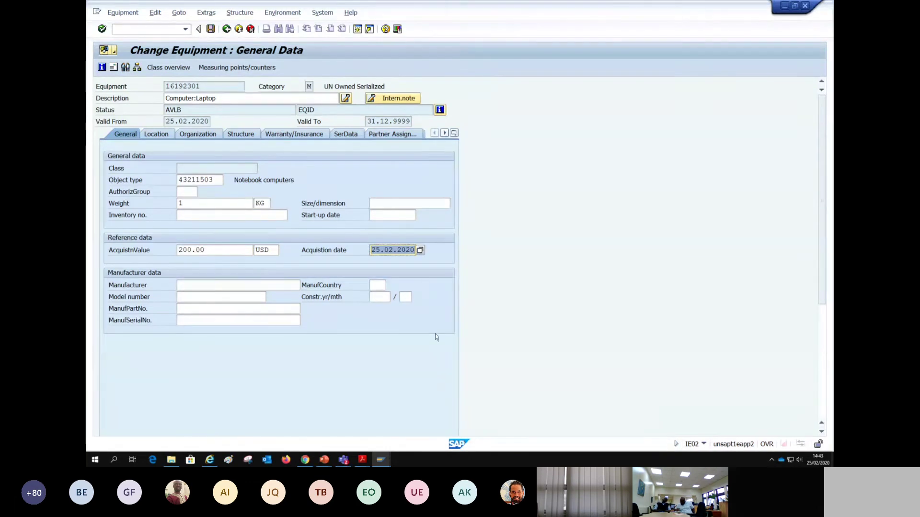
pyautogui.click(218, 252)
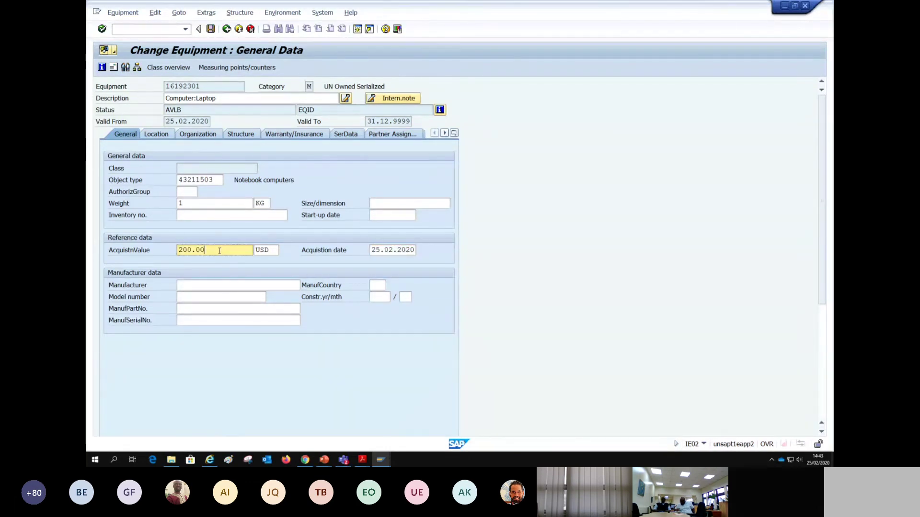
pyautogui.hotkey('alt', 'Tab')
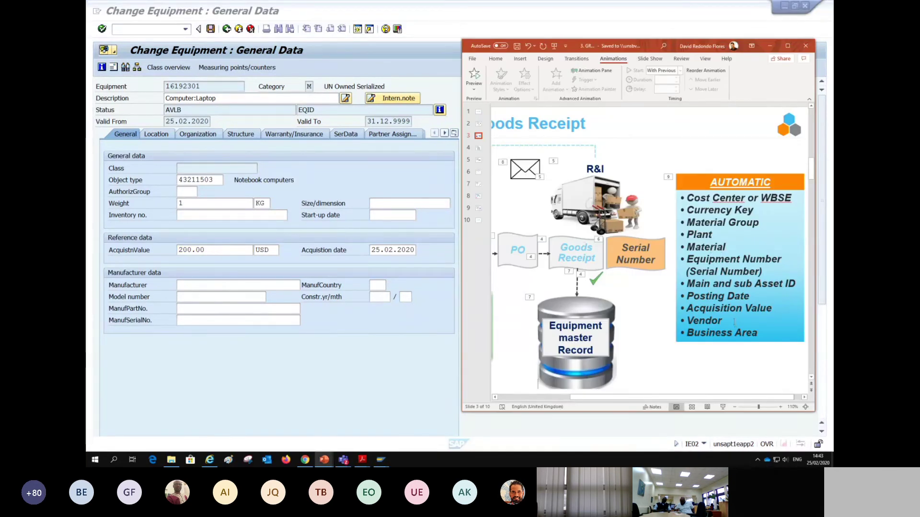
pyautogui.hotkey('alt', 'Tab')
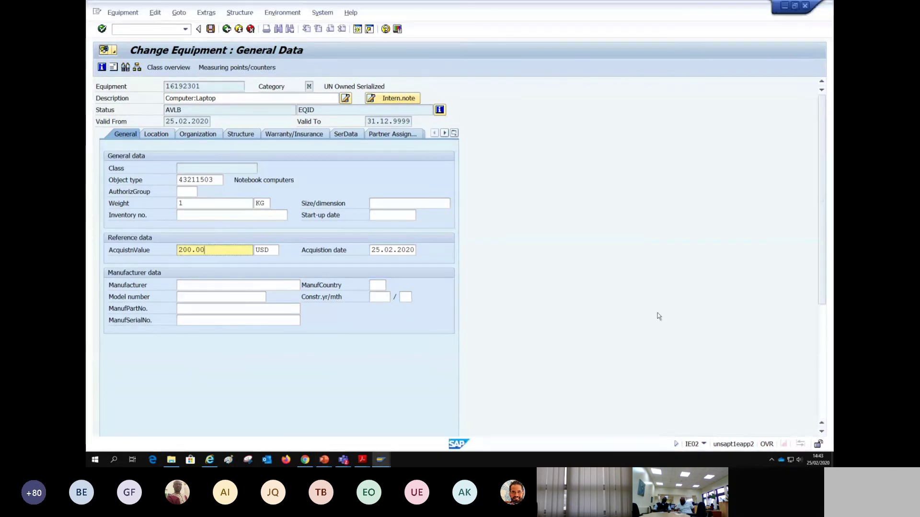
# - Check the business area in the organization data, look over the other available data sections, and return to the general data
pyautogui.click(191, 136)
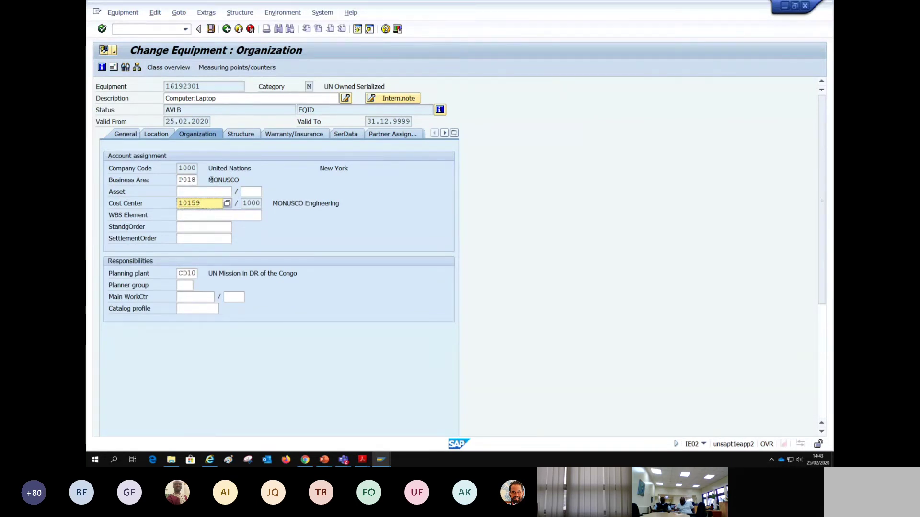
pyautogui.doubleClick(234, 180)
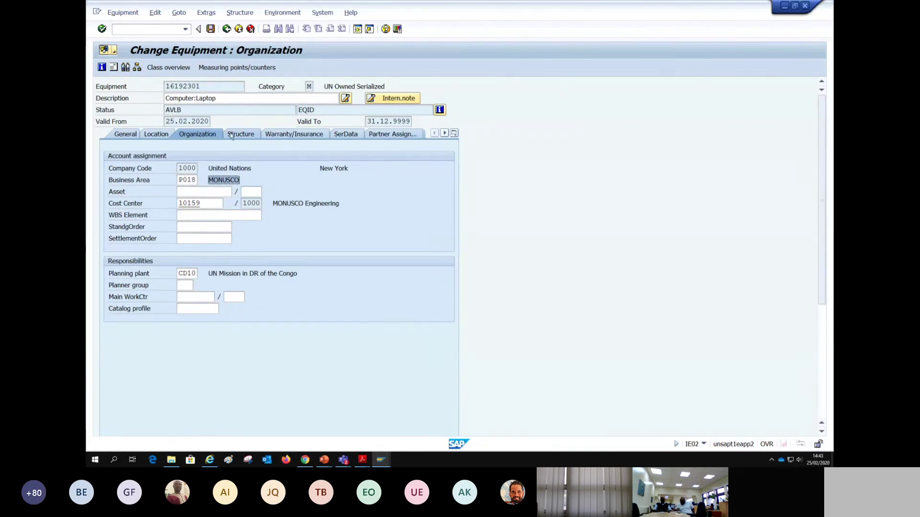
pyautogui.click(444, 133)
pyautogui.click(445, 133)
pyautogui.click(445, 133)
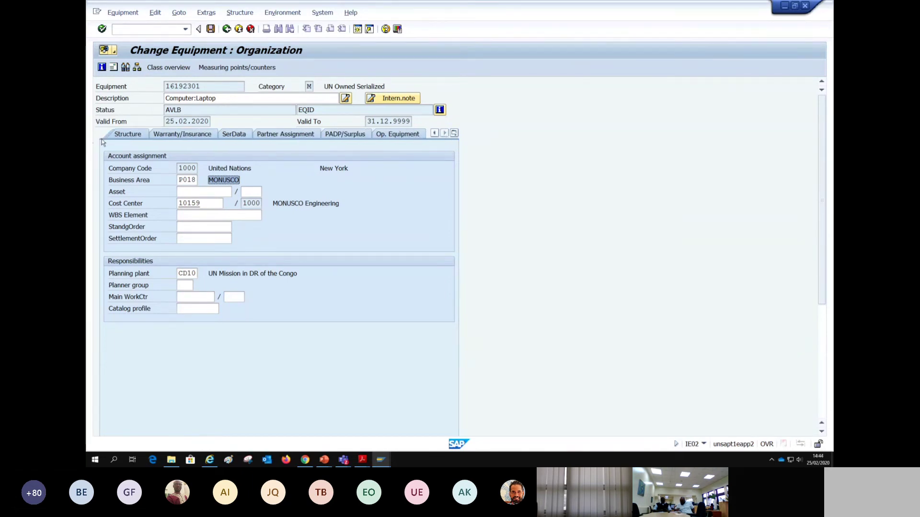
pyautogui.click(435, 134)
pyautogui.click(435, 134)
pyautogui.click(435, 134)
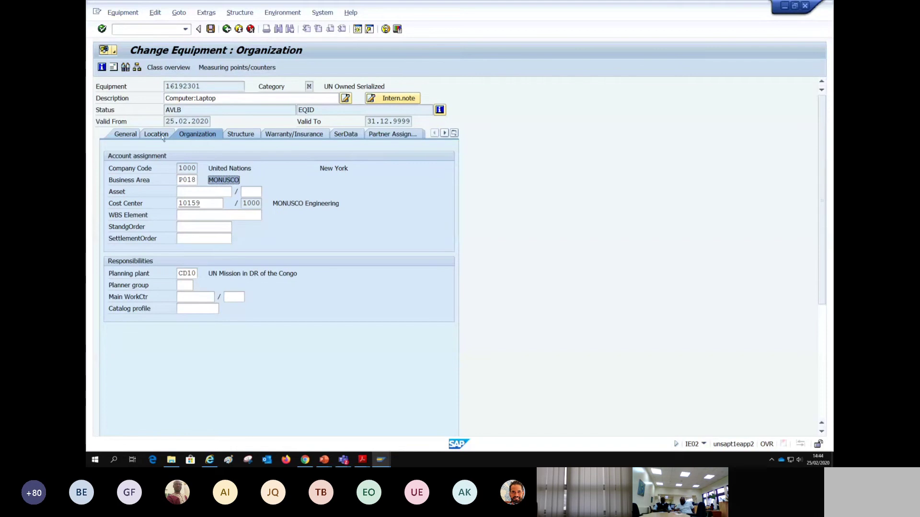
pyautogui.click(121, 135)
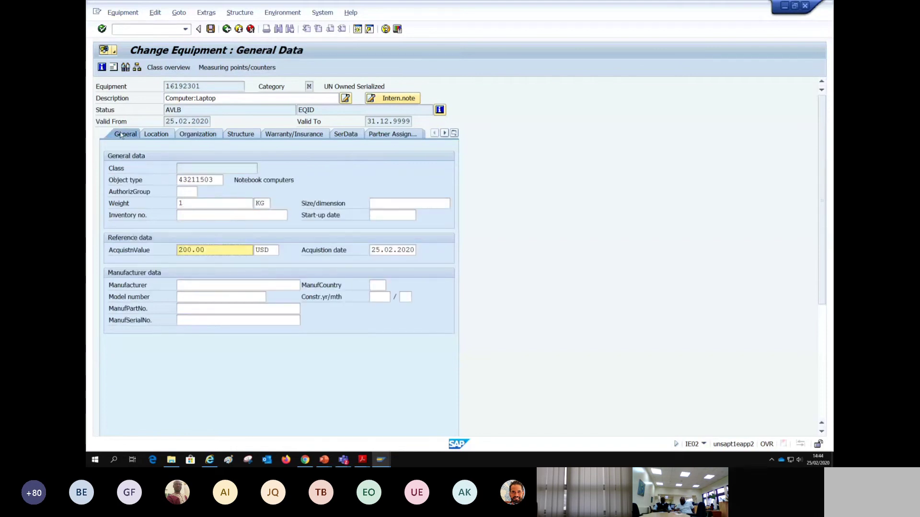
# - Switch to PowerPoint, show slide 4, Enrichment after GR, in a maximized window and widen the slide thumbnails
pyautogui.hotkey('alt', 'Tab')
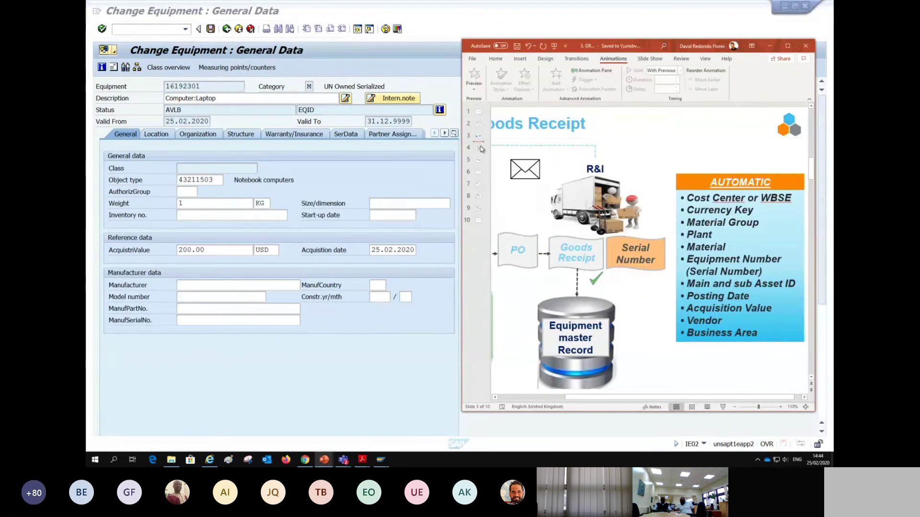
pyautogui.click(478, 149)
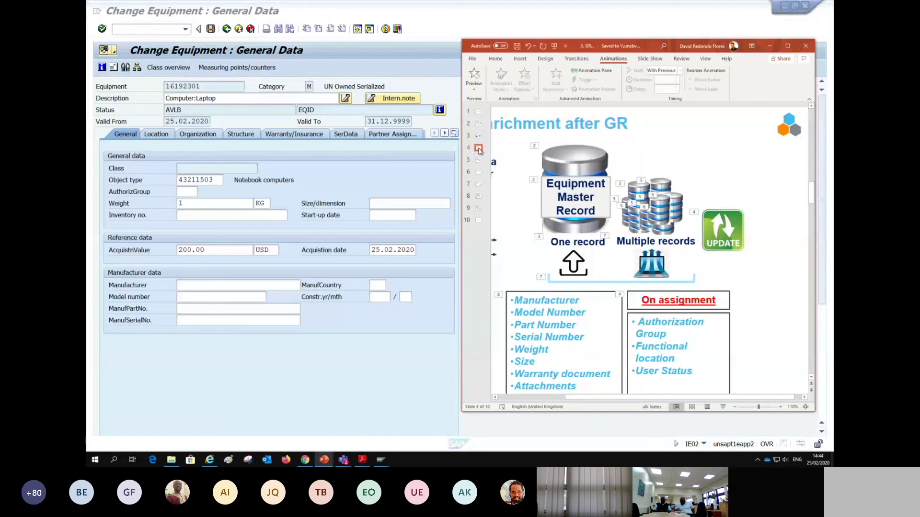
pyautogui.click(788, 47)
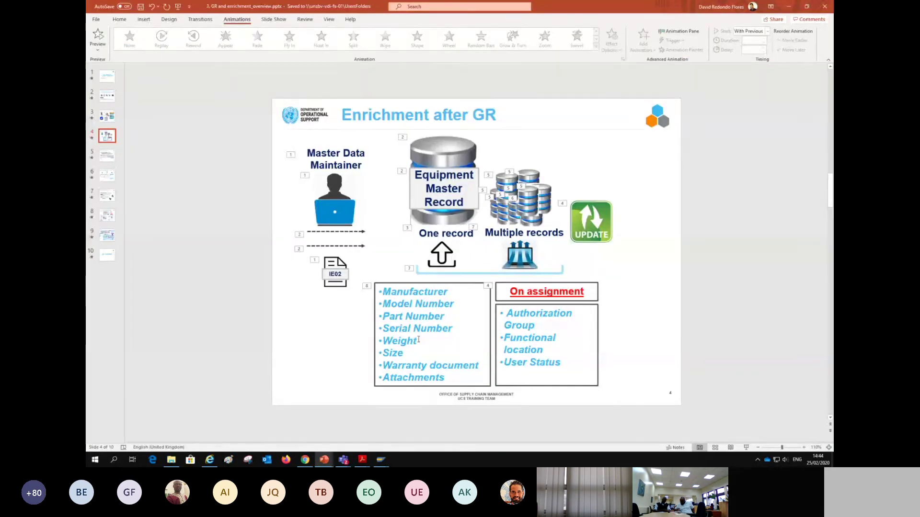
pyautogui.moveTo(126, 148); pyautogui.dragTo(195, 148)
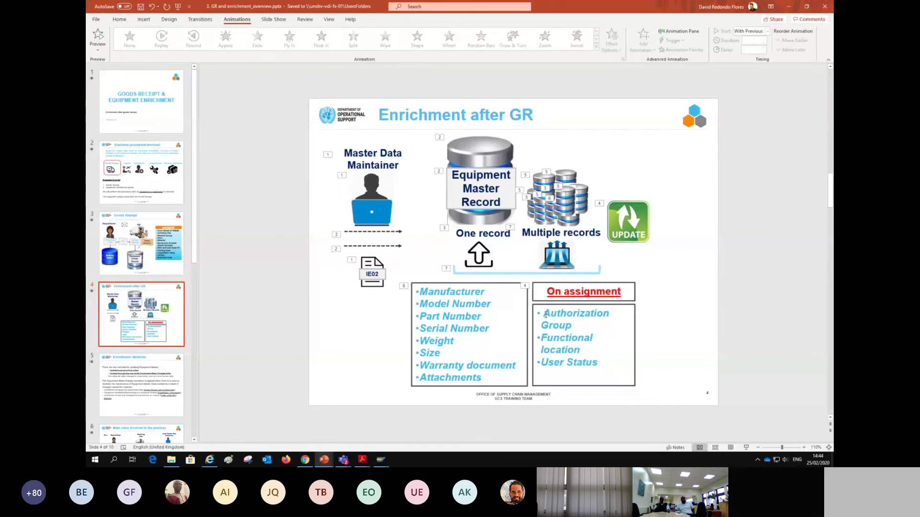
# - Review the On assignment items Authorization Group, Functional location and User Status on the slide, and return to SAP
pyautogui.moveTo(543, 314); pyautogui.dragTo(541, 337)
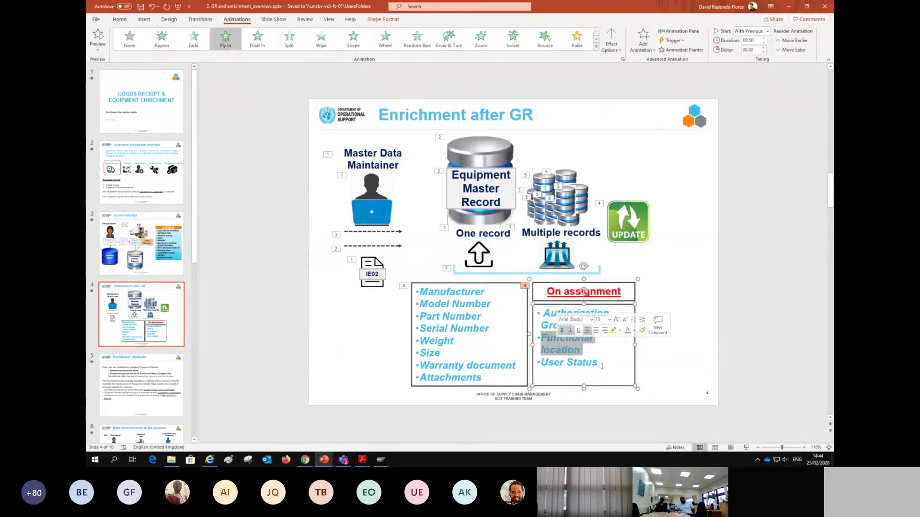
pyautogui.moveTo(600, 362); pyautogui.dragTo(539, 363)
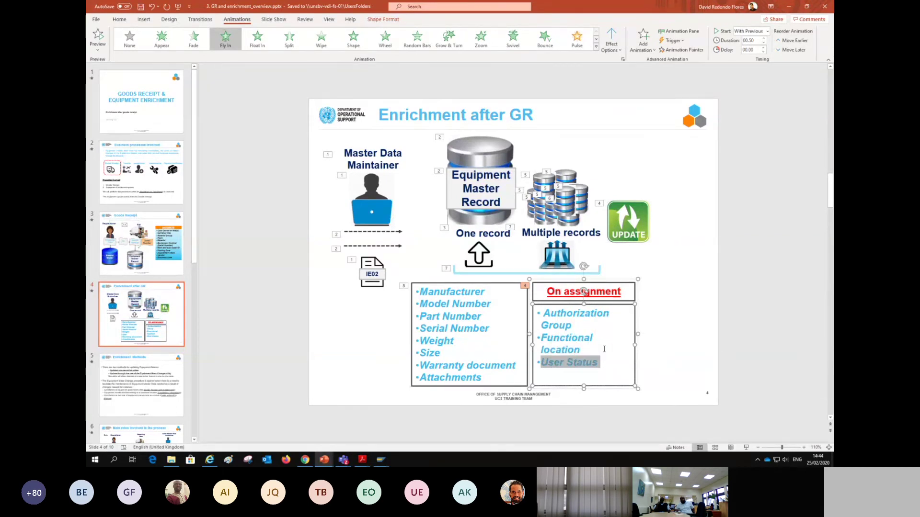
pyautogui.hotkey('alt', 'Tab')
pyautogui.hotkey('alt', 'Tab')
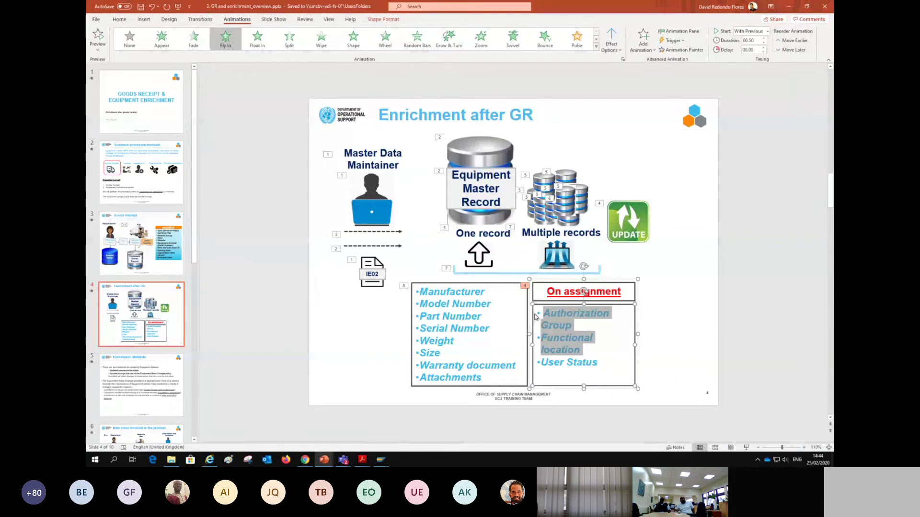
pyautogui.hotkey('alt', 'Tab')
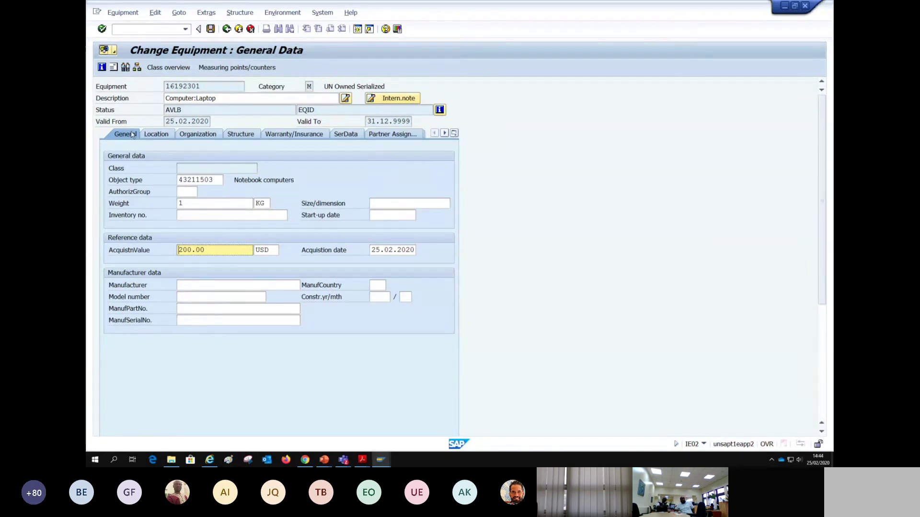
# - Open the list of possible authorization groups for the equipment, and switch to the Enrichment after GR slide in PowerPoint
pyautogui.click(182, 193)
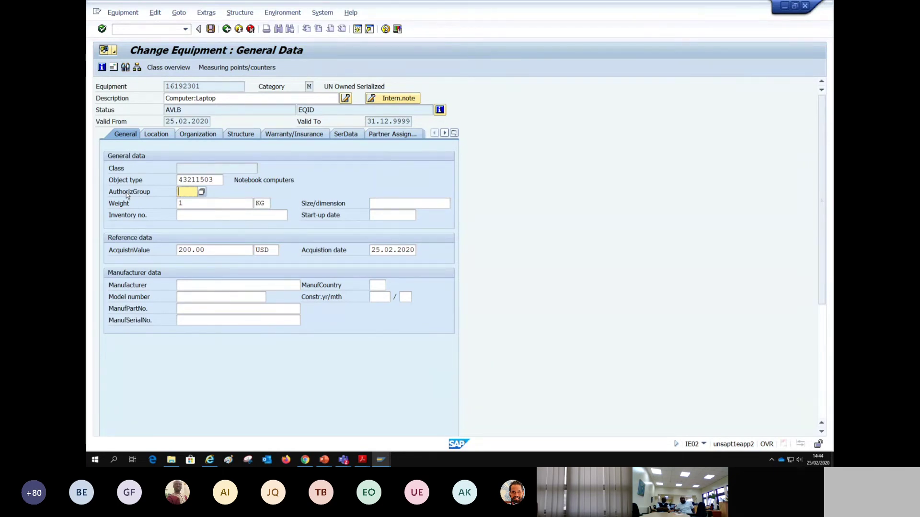
pyautogui.click(201, 192)
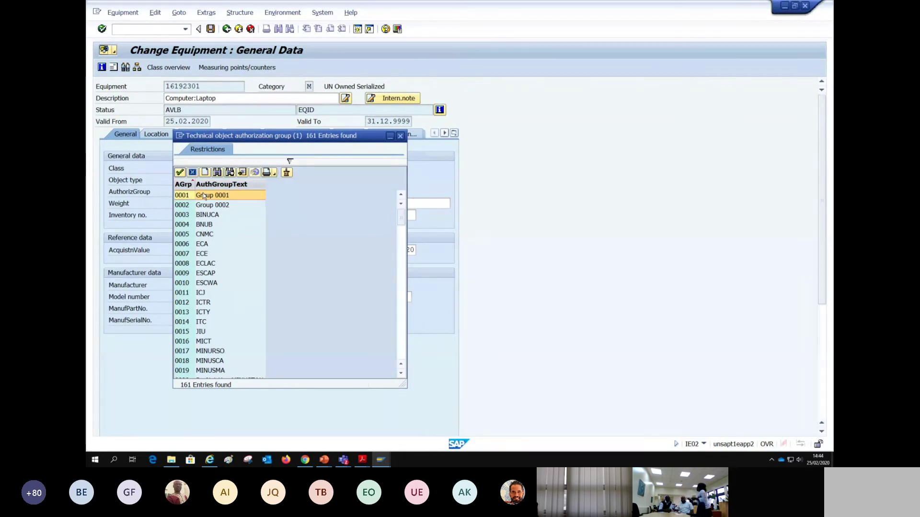
pyautogui.moveTo(324, 460)
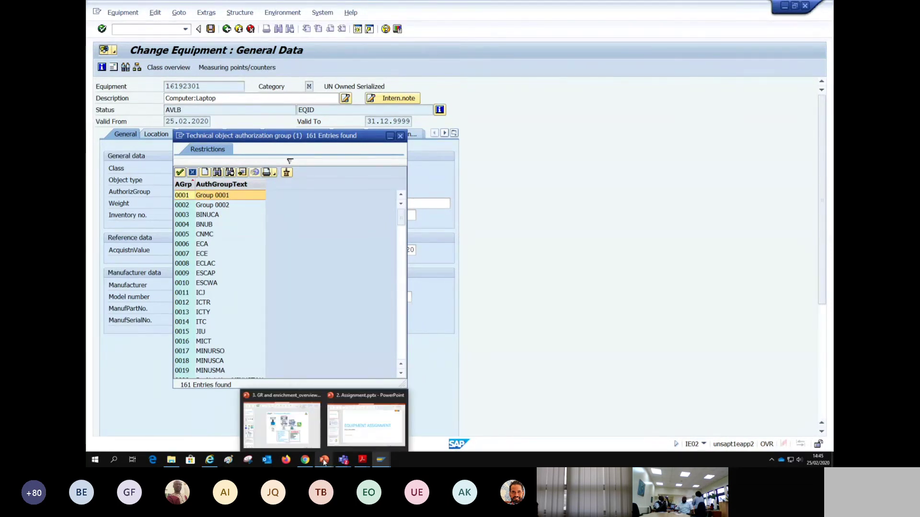
pyautogui.click(280, 434)
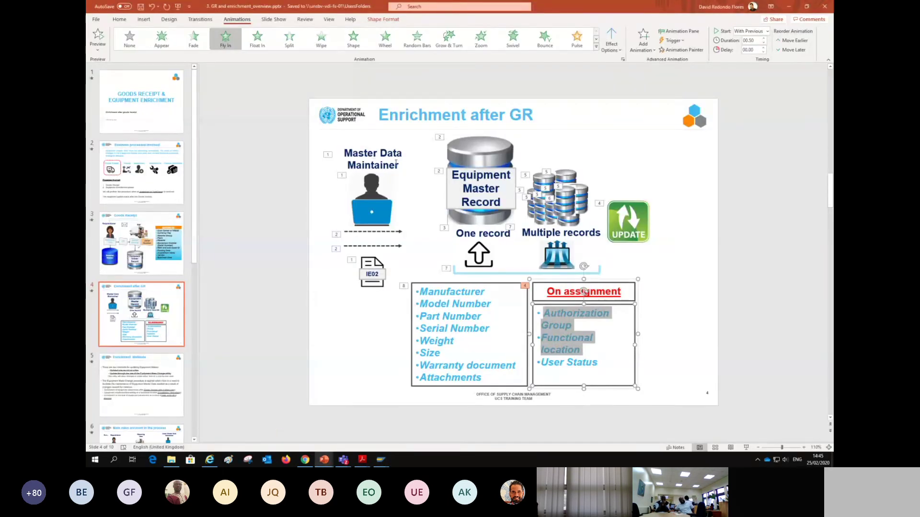
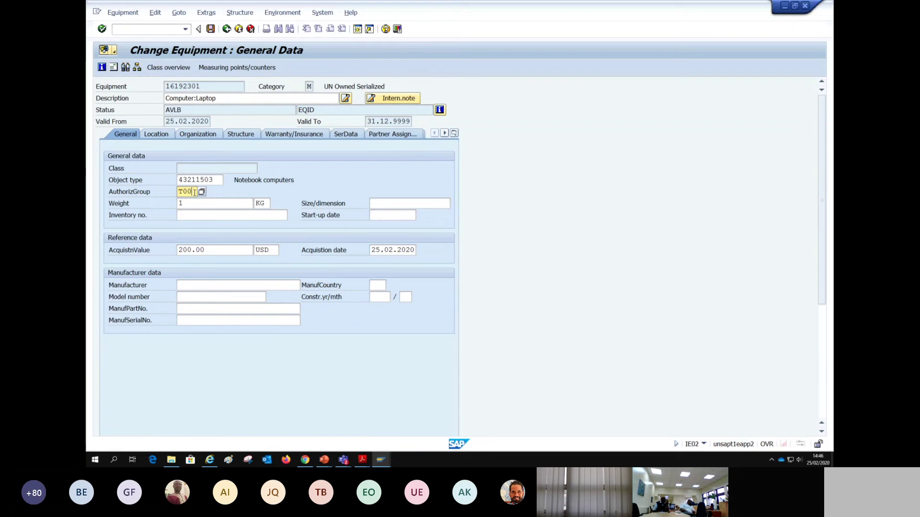
# - In SAP, clear the authorization group in the equipment's general data and enter T00 as the authorization group
pyautogui.moveTo(211, 194); pyautogui.dragTo(177, 193)
pyautogui.press('Delete')
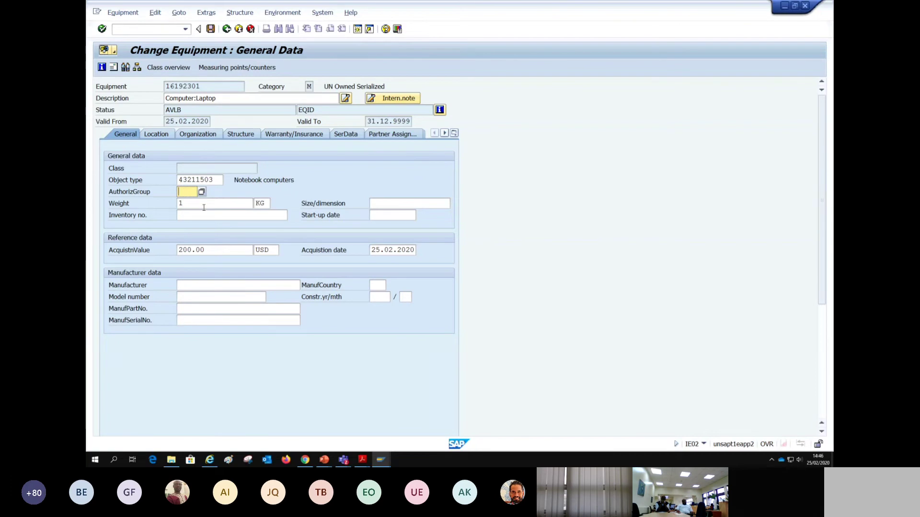
pyautogui.write('T00')
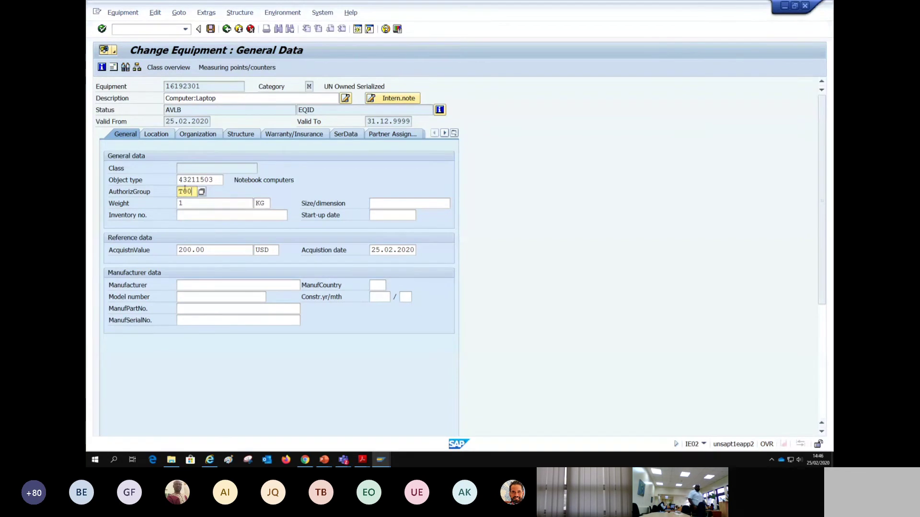
pyautogui.doubleClick(192, 191)
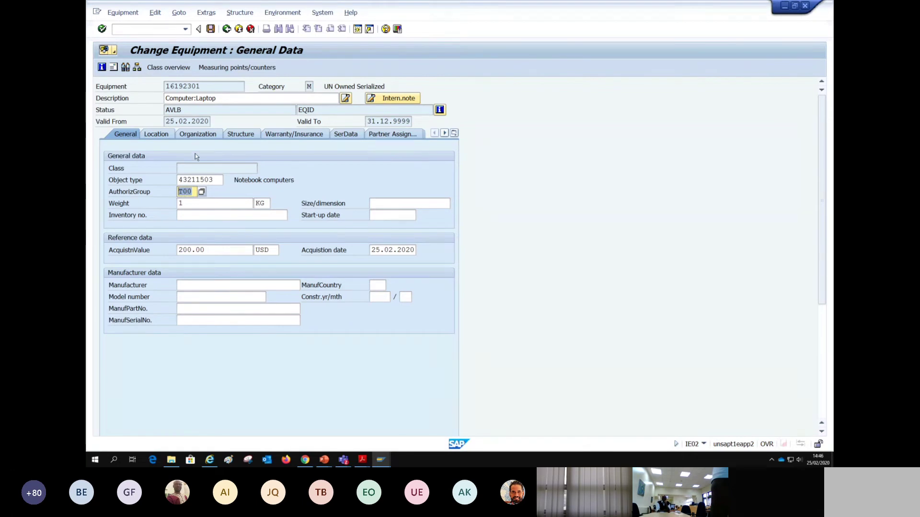
# - Check the cost center in the equipment's organization data
pyautogui.click(237, 133)
pyautogui.click(204, 135)
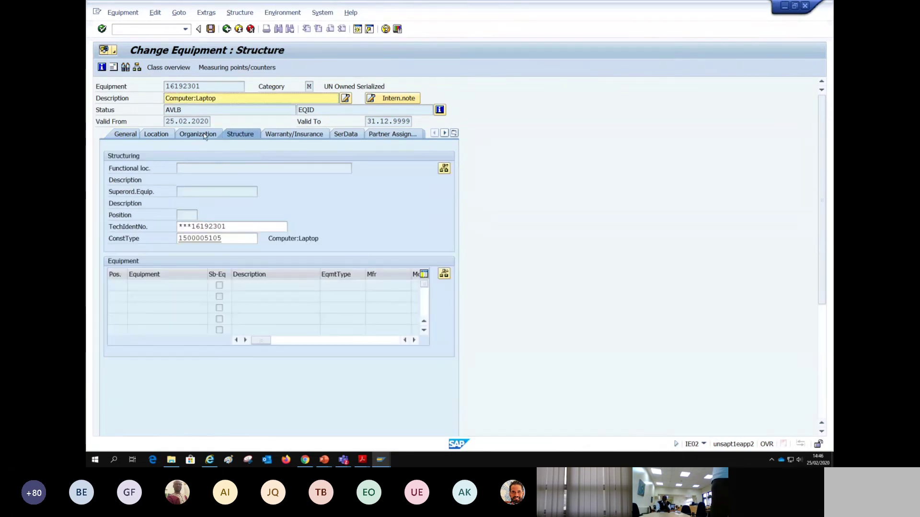
pyautogui.doubleClick(214, 202)
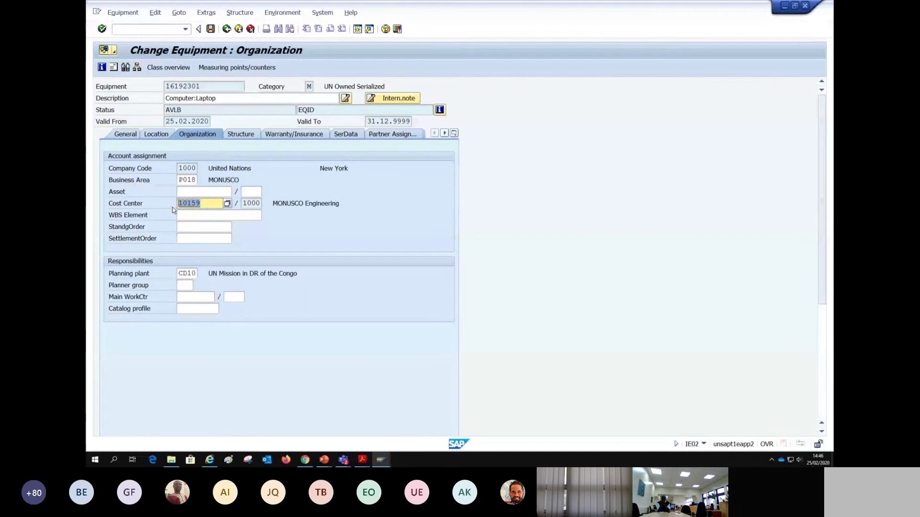
pyautogui.click(214, 202)
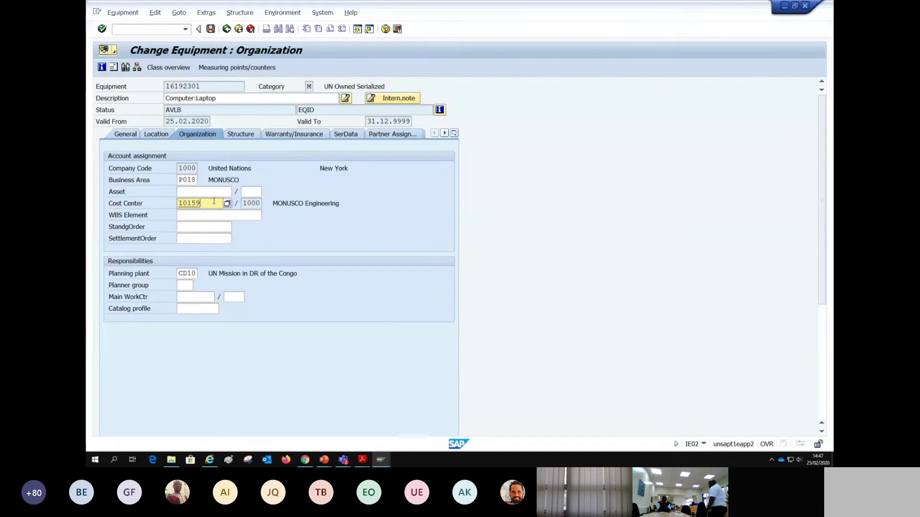
# - Start changing the equipment's installation location in the structure data and search for functional locations matching 100320*
pyautogui.click(242, 134)
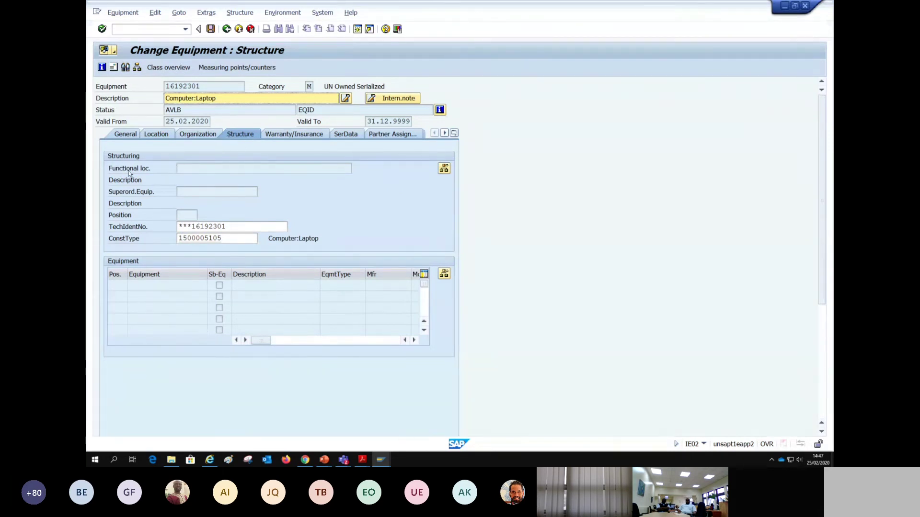
pyautogui.click(183, 170)
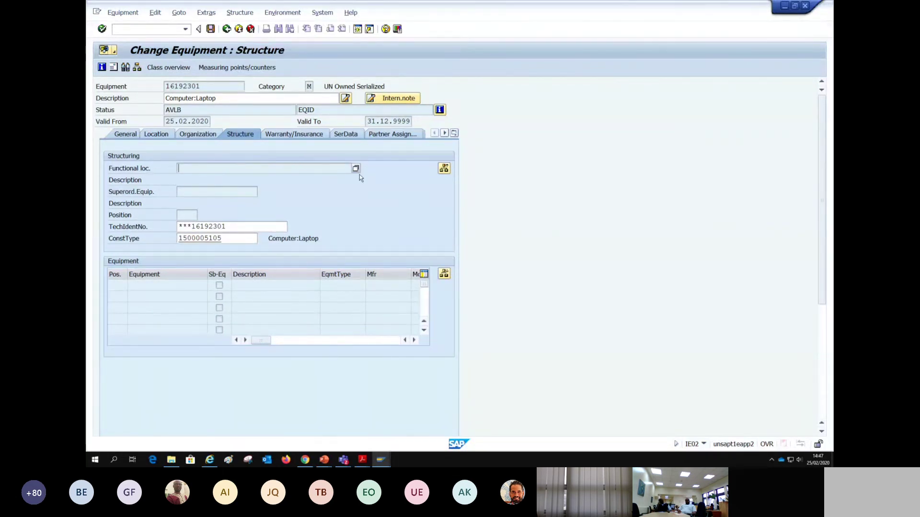
pyautogui.click(445, 168)
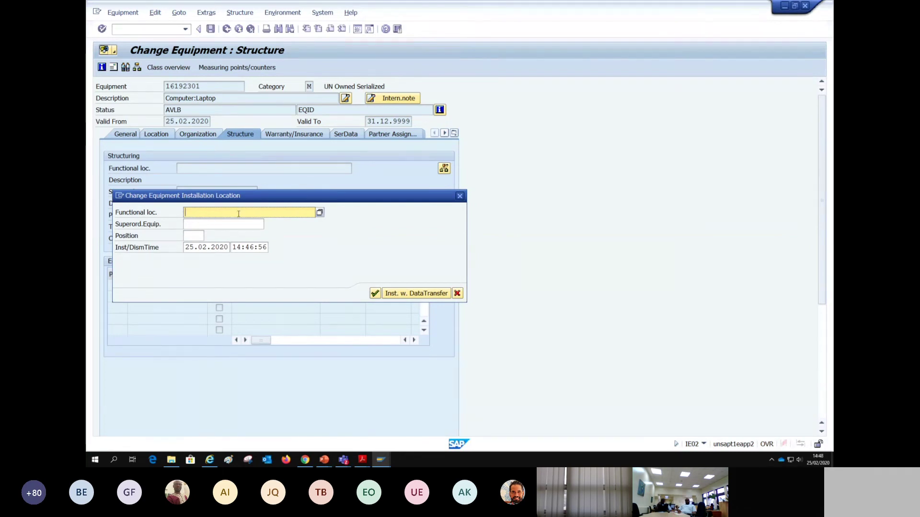
pyautogui.click(320, 213)
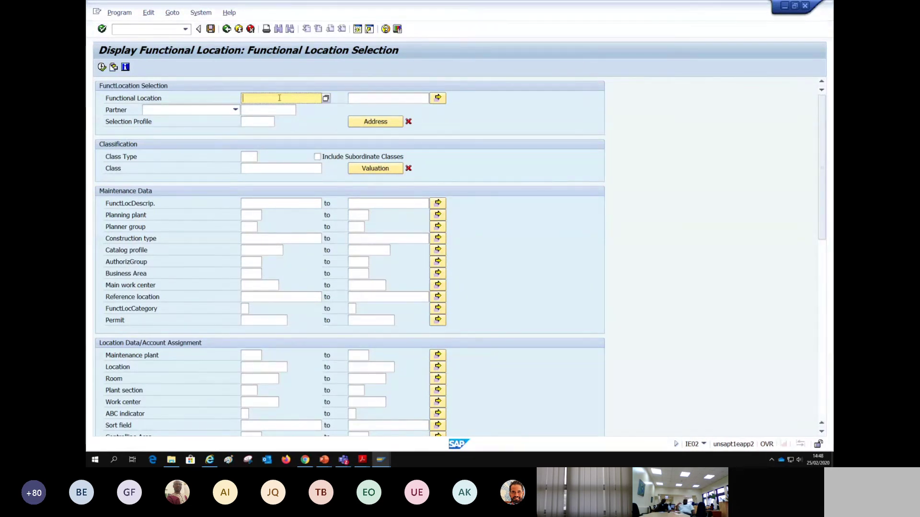
pyautogui.write('100320*')
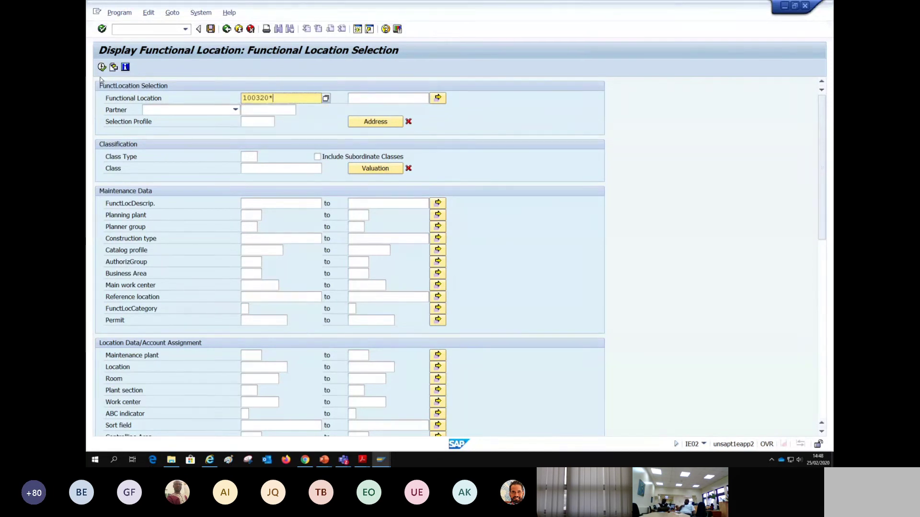
pyautogui.click(102, 67)
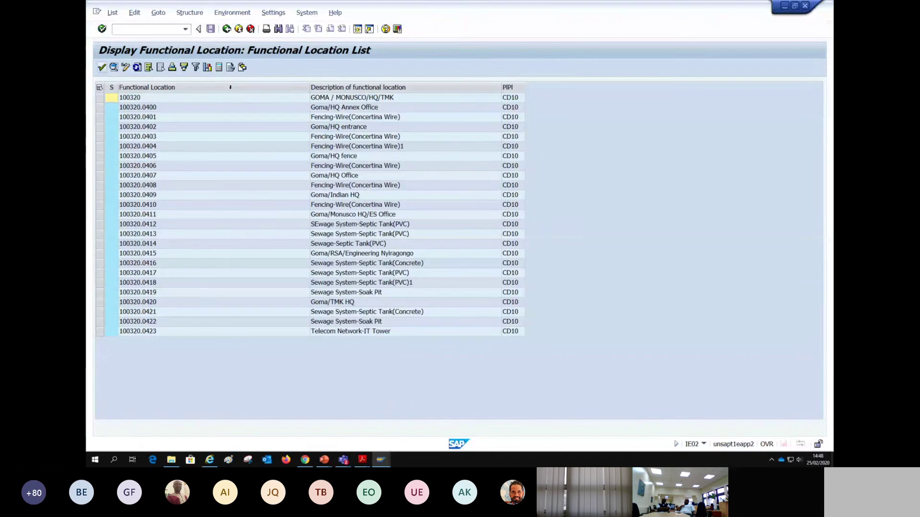
# - Narrow the result columns, choose functional location 100320.0407 Goma/HQ Office, and install the equipment there
pyautogui.moveTo(305, 86); pyautogui.dragTo(194, 87)
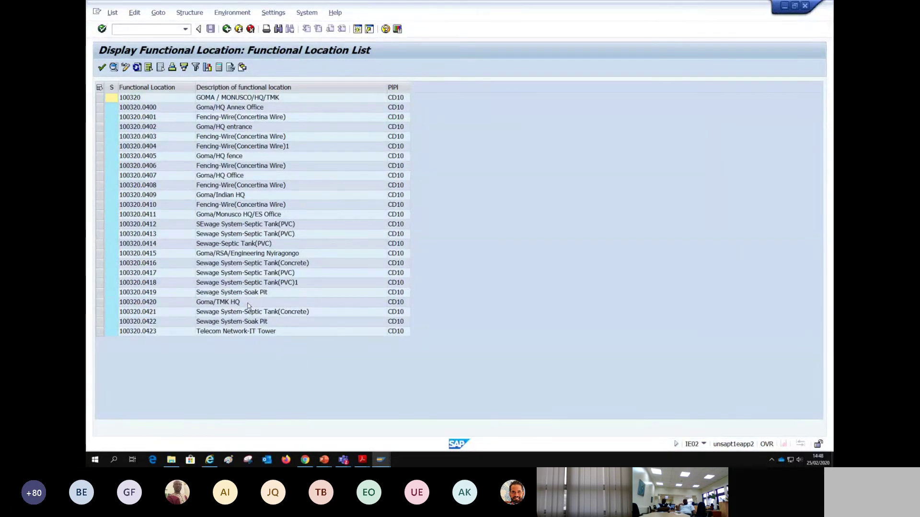
pyautogui.click(121, 177)
pyautogui.click(99, 176)
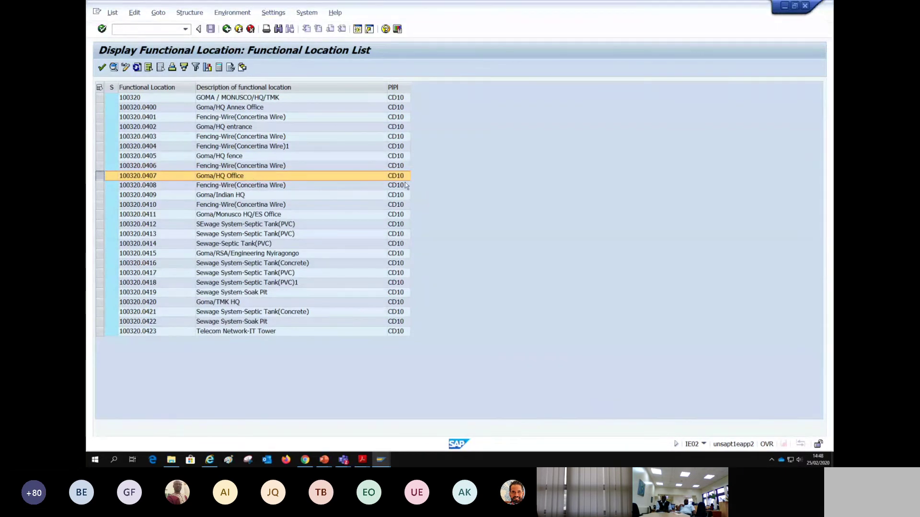
pyautogui.moveTo(386, 87); pyautogui.dragTo(348, 87)
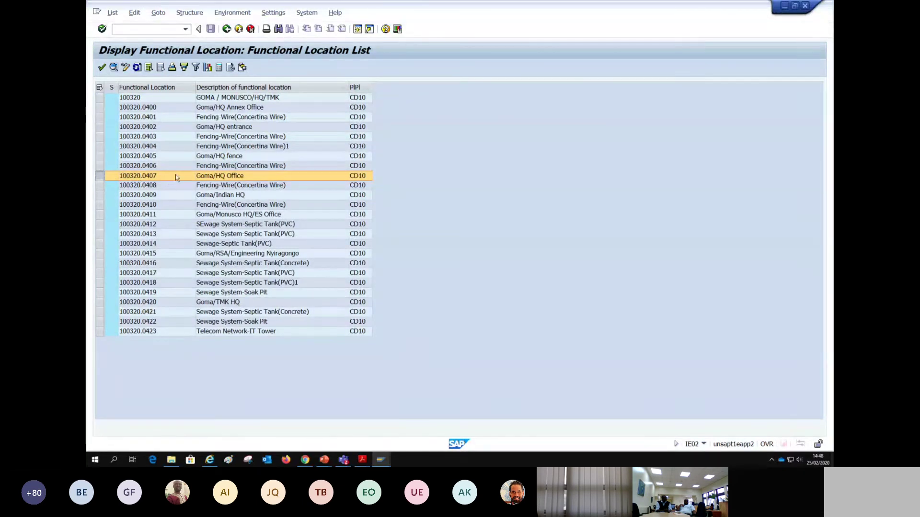
pyautogui.click(101, 69)
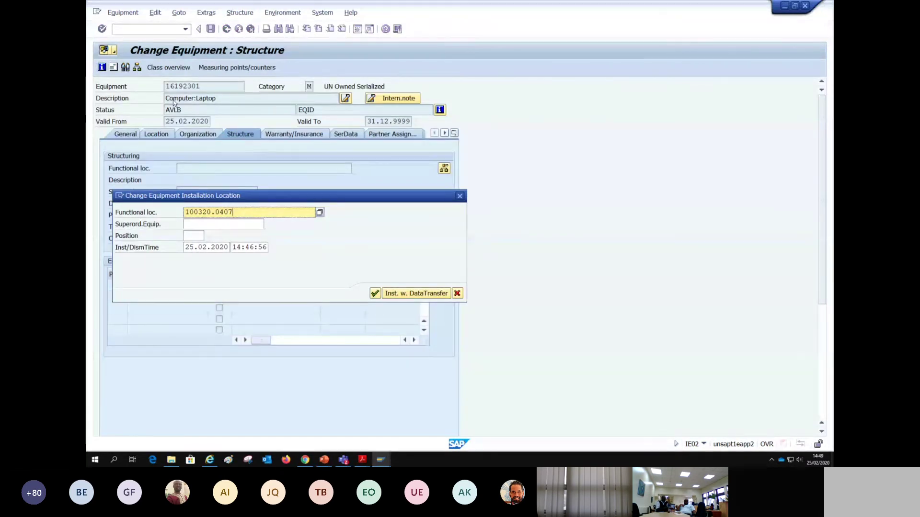
pyautogui.moveTo(254, 212); pyautogui.dragTo(181, 212)
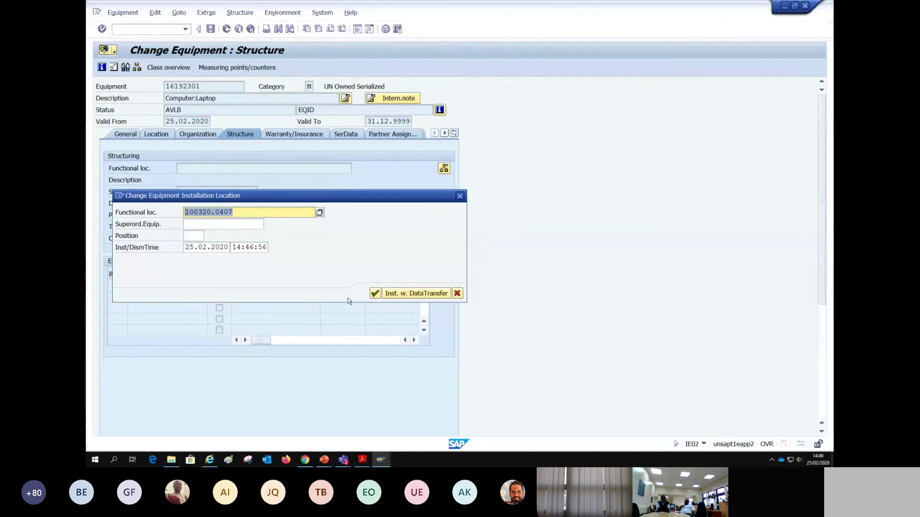
pyautogui.click(375, 294)
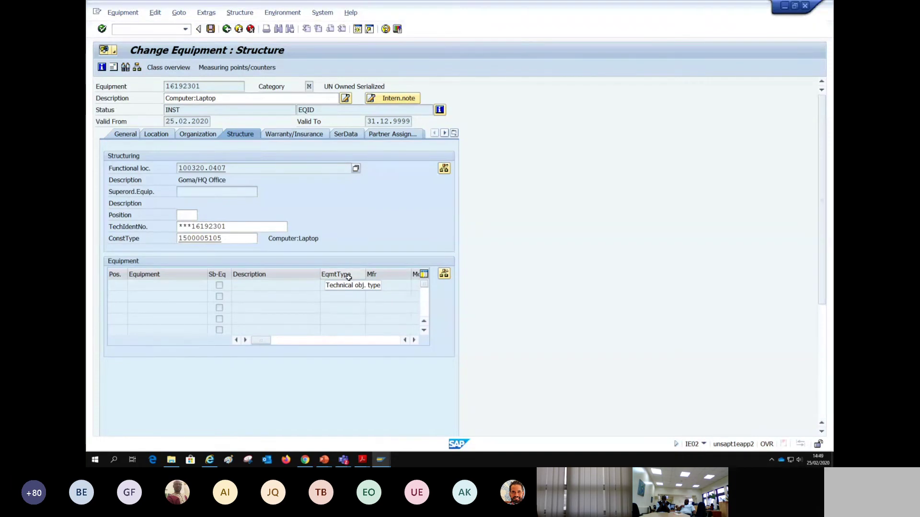
# - Check the authorization group in the general data, return to the structure data and examine the equipment's system status
pyautogui.click(125, 134)
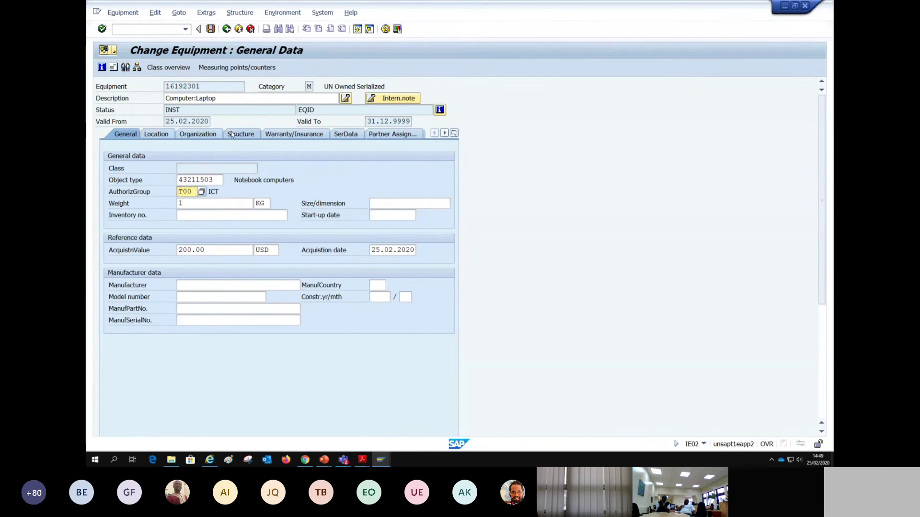
pyautogui.click(256, 136)
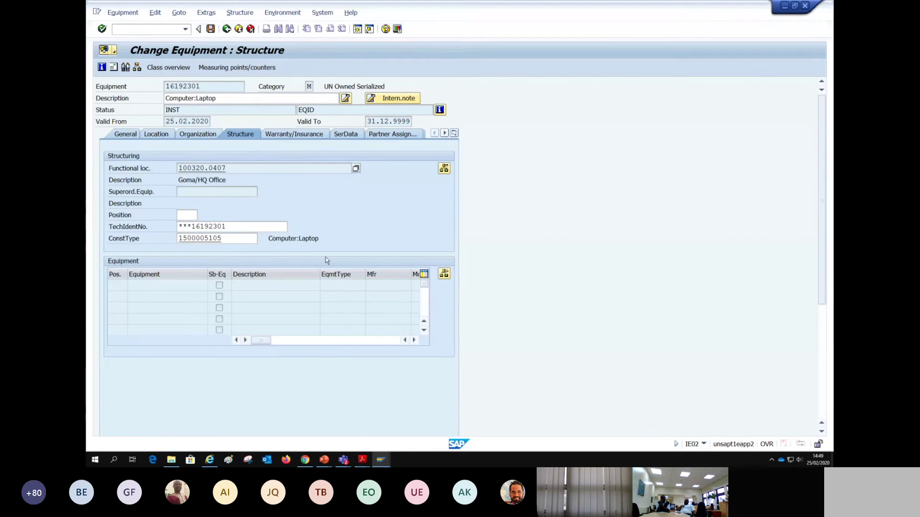
pyautogui.doubleClick(169, 110)
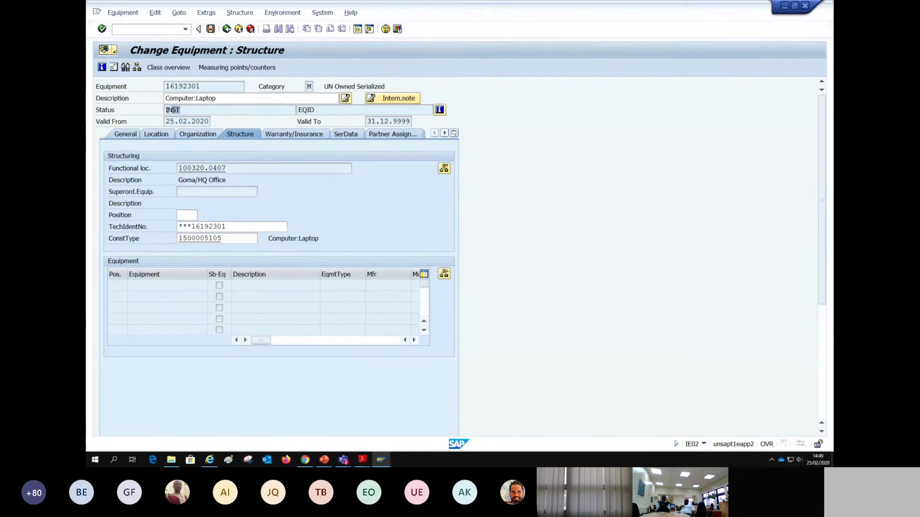
pyautogui.press('End')
pyautogui.click(325, 110)
pyautogui.click(183, 109)
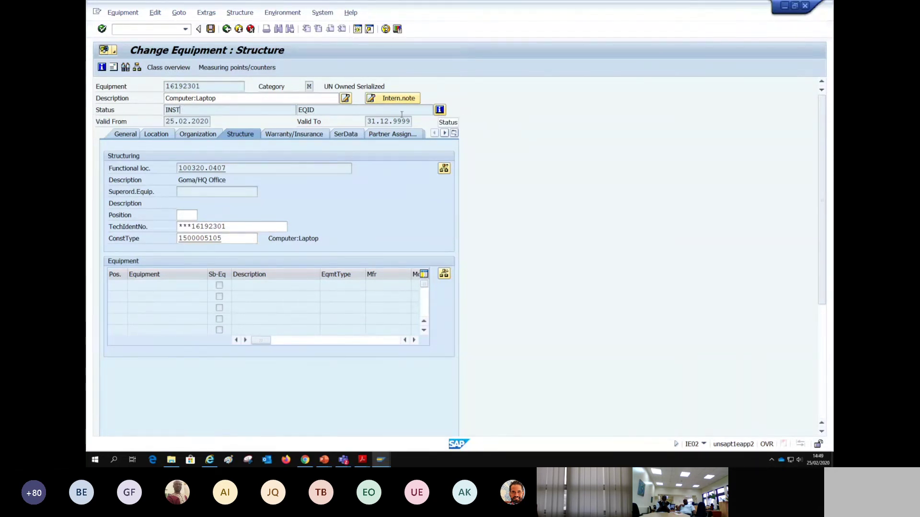
# - Look over the equipment's status details, return to the structure data, and compare the system status with the user status in the header
pyautogui.click(439, 110)
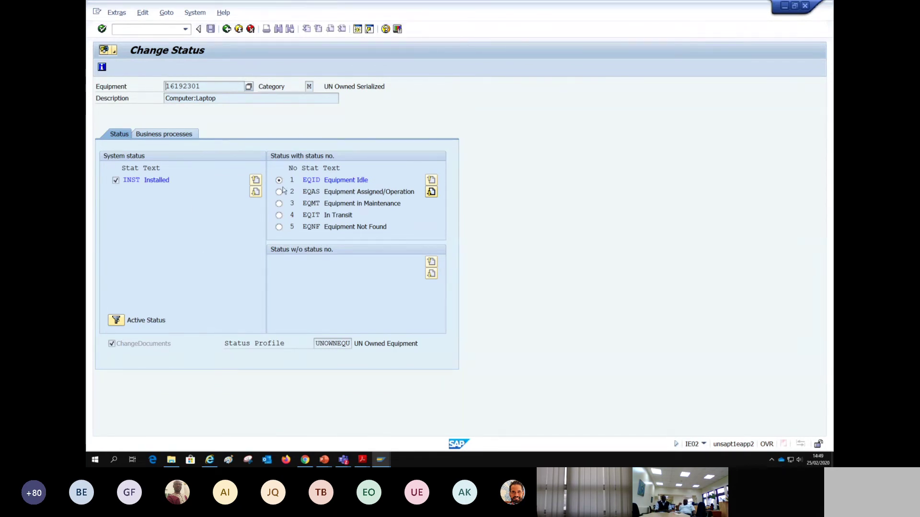
pyautogui.click(226, 29)
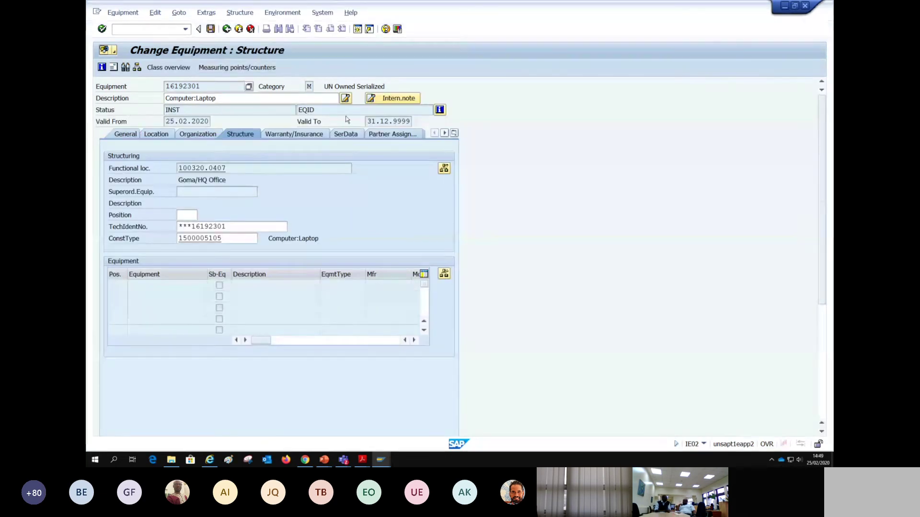
pyautogui.doubleClick(169, 110)
pyautogui.click(199, 109)
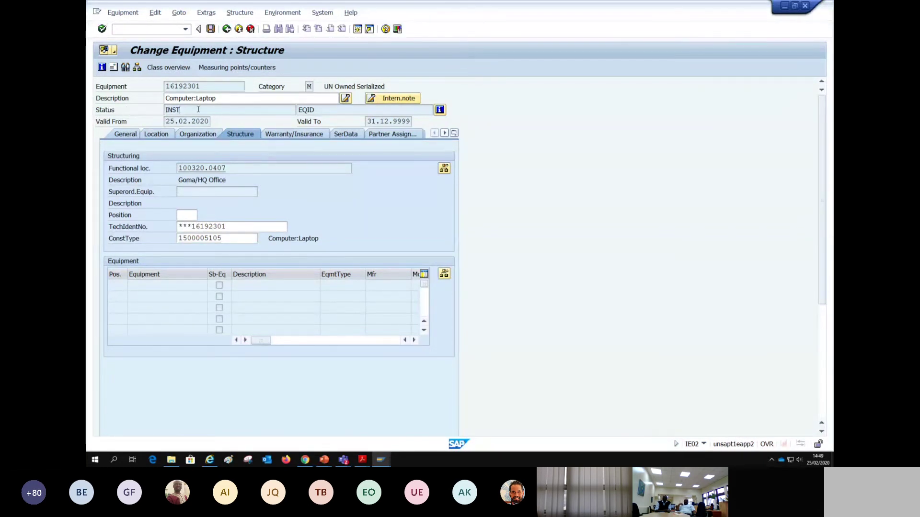
pyautogui.doubleClick(181, 110)
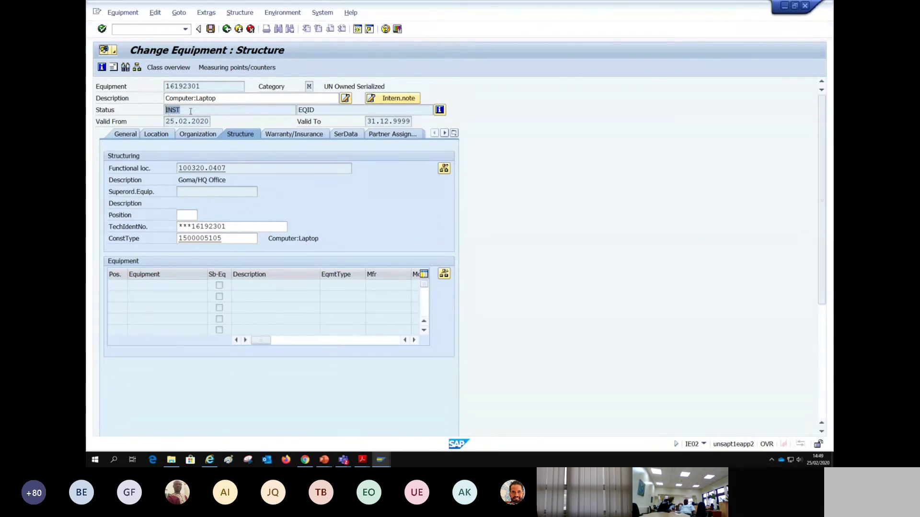
pyautogui.click(181, 110)
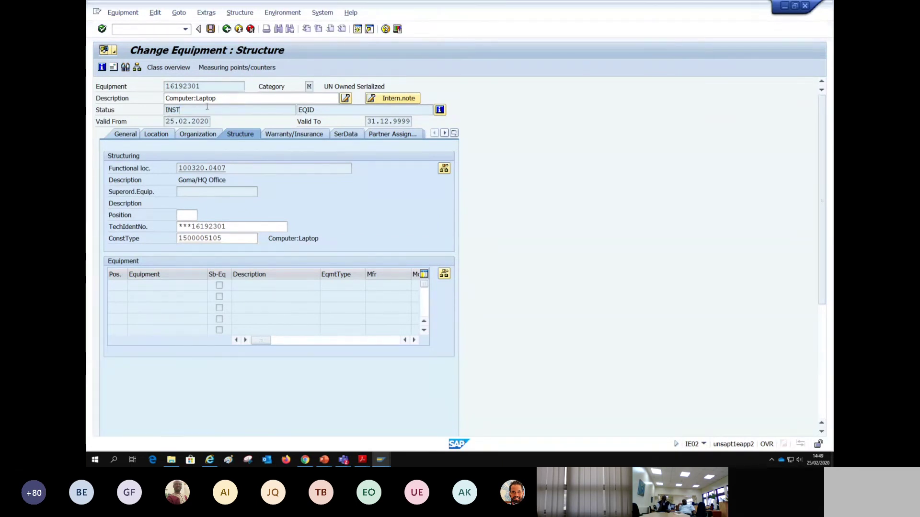
pyautogui.doubleClick(326, 108)
pyautogui.click(318, 111)
pyautogui.moveTo(318, 111); pyautogui.dragTo(298, 110)
pyautogui.press('End')
pyautogui.click(220, 110)
# - Reopen the equipment's status details and examine the code and text of its active system status
pyautogui.click(439, 111)
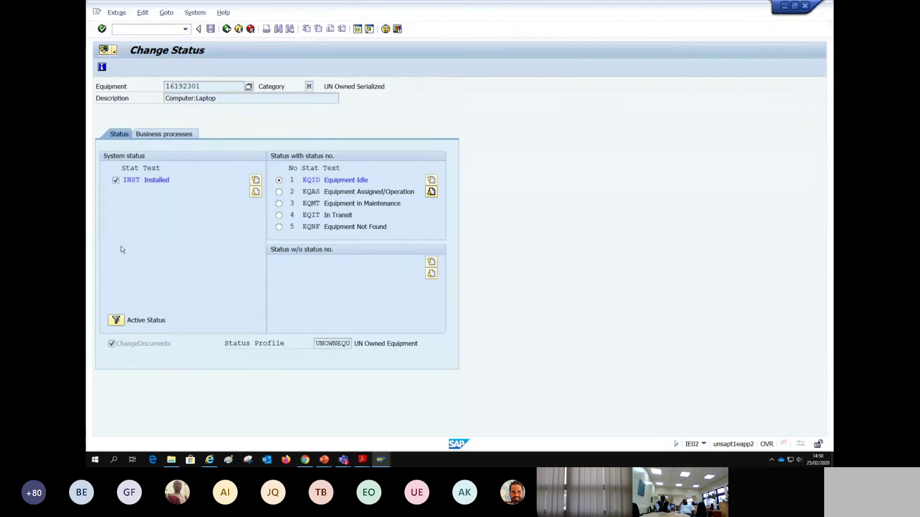
pyautogui.moveTo(123, 180); pyautogui.dragTo(141, 180)
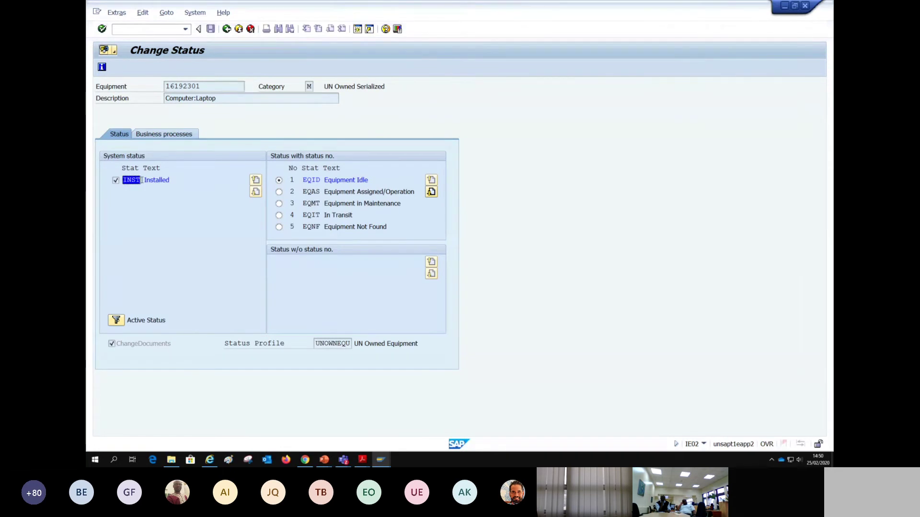
pyautogui.doubleClick(151, 182)
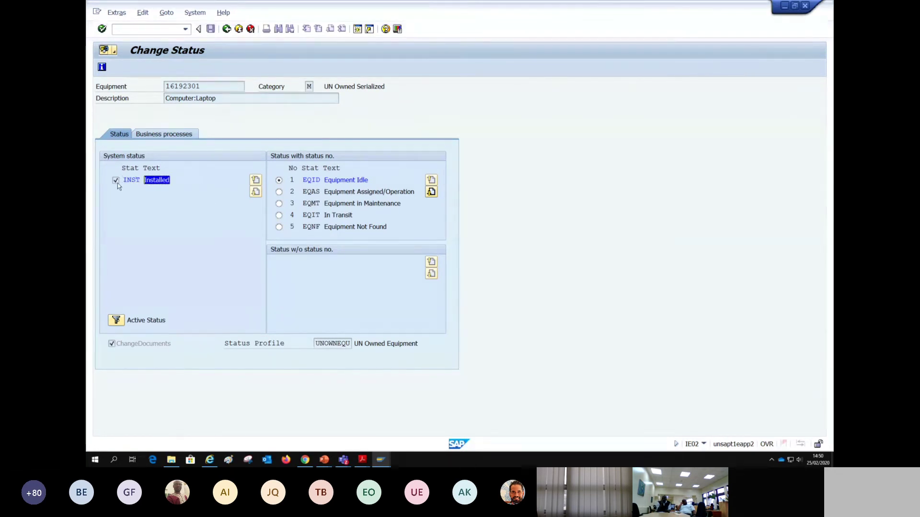
# - Examine the code of the active system status and the code and text of the selected user status, and return to the structure data
pyautogui.doubleClick(131, 180)
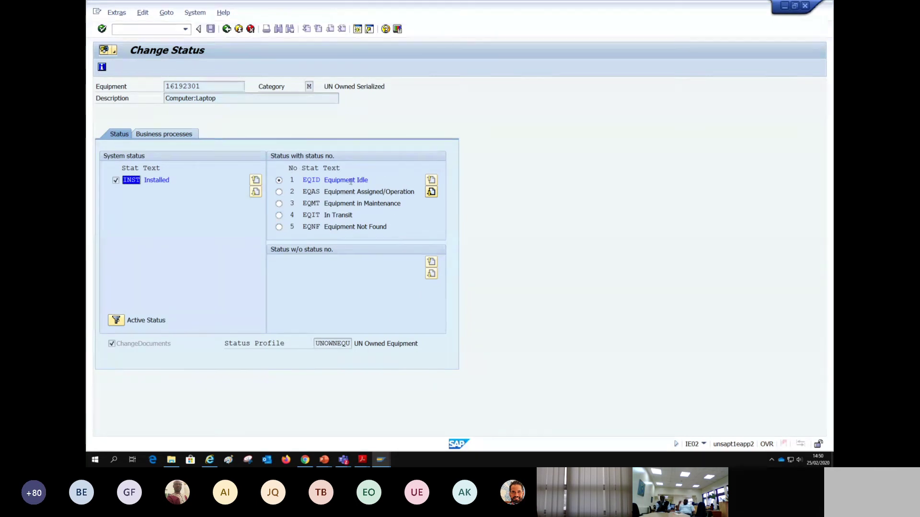
pyautogui.doubleClick(306, 180)
pyautogui.click(375, 182)
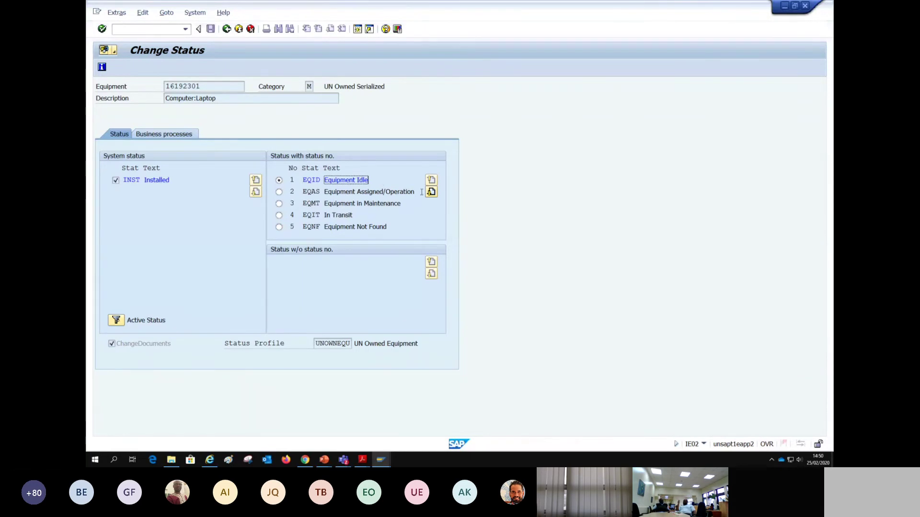
pyautogui.click(227, 29)
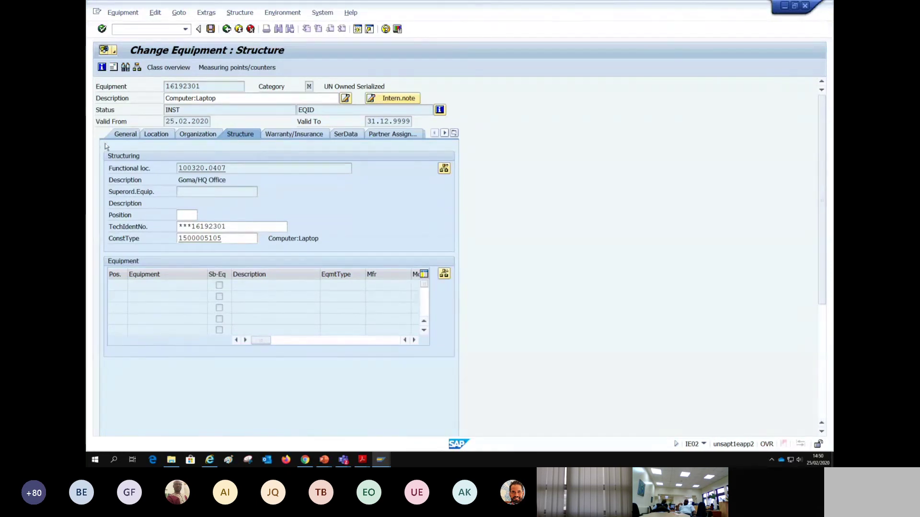
# - In the general data, enter Lenovo as the laptop's manufacturer and 5.2 as its model number
pyautogui.click(117, 137)
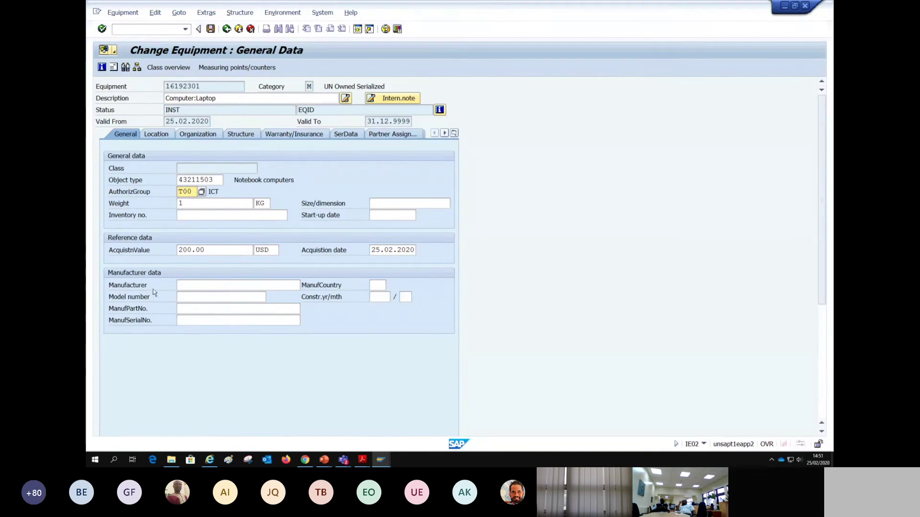
pyautogui.click(200, 285)
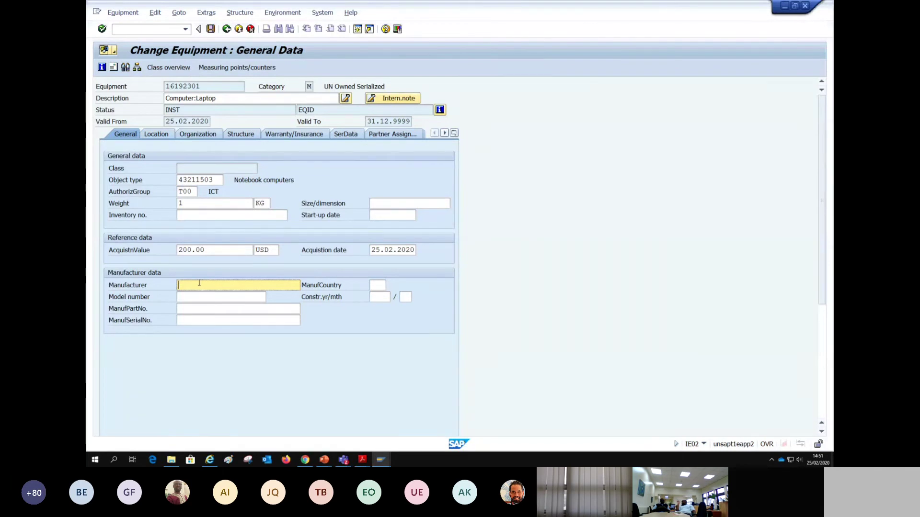
pyautogui.write('Lenovo')
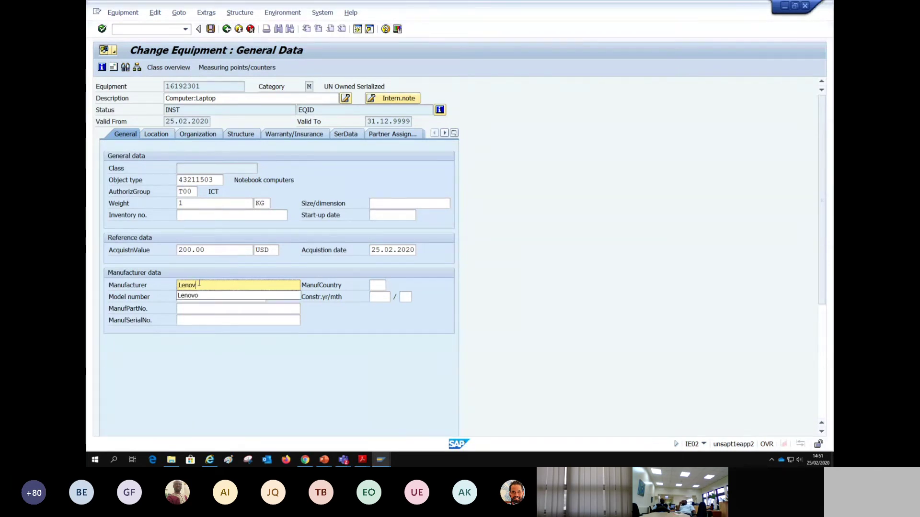
pyautogui.press('Tab')
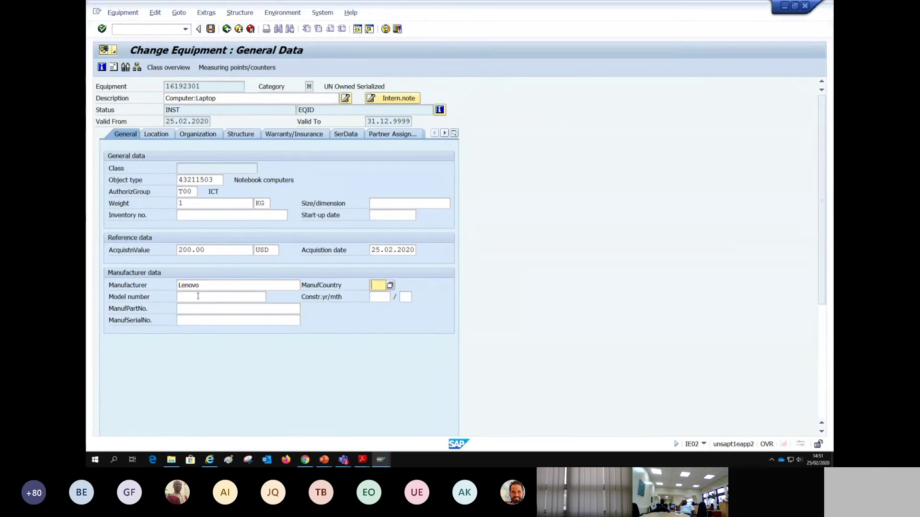
pyautogui.click(198, 297)
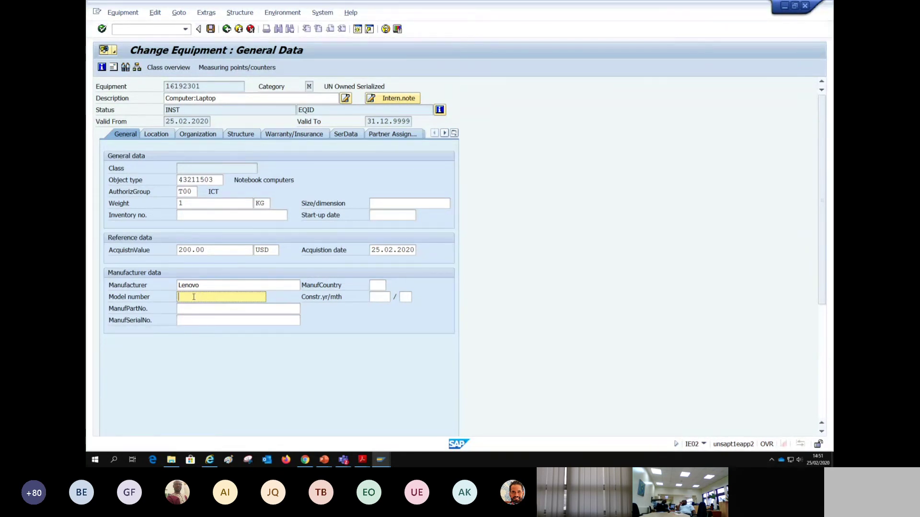
pyautogui.write('6')
pyautogui.write('5.')
pyautogui.write('2')
pyautogui.press('Tab')
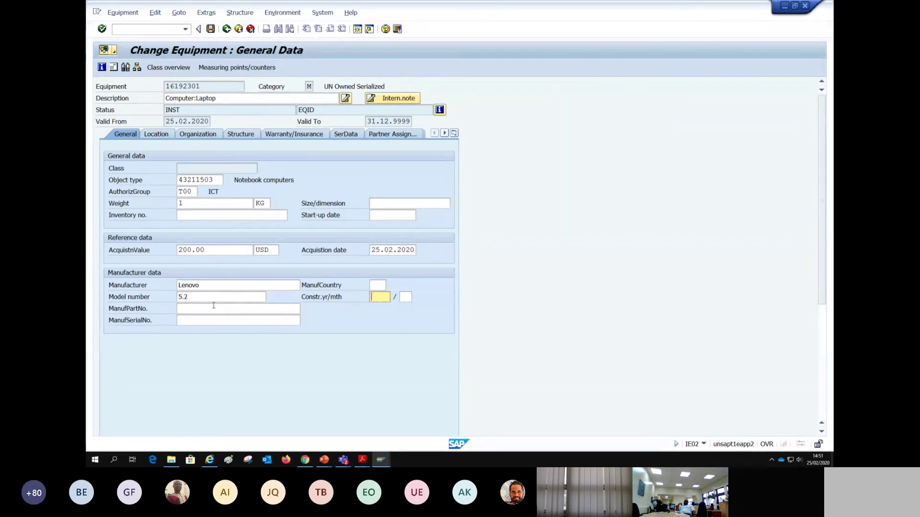
# - Go through the manufacturer data fields: manufacturer, model number, manufacturer part number and manufacturer serial number
pyautogui.click(214, 307)
pyautogui.click(201, 297)
pyautogui.click(205, 286)
pyautogui.click(205, 297)
pyautogui.click(206, 308)
pyautogui.click(204, 320)
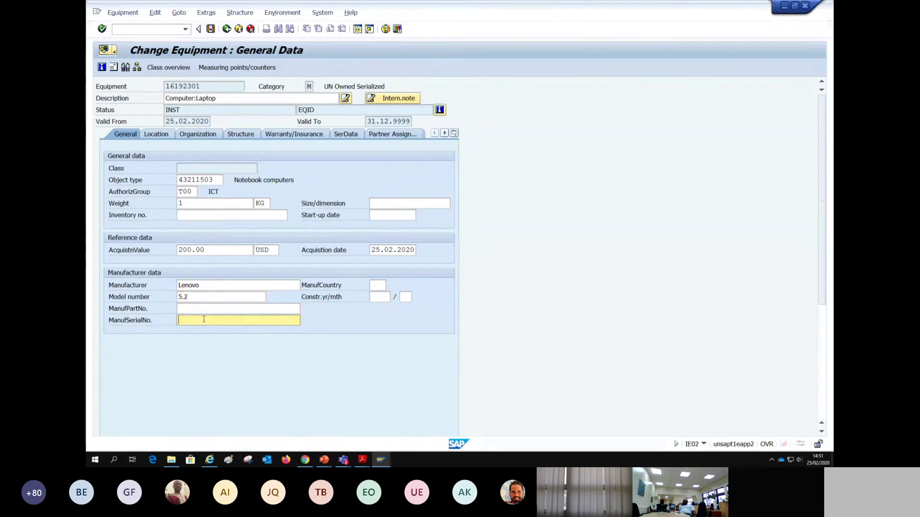
# - Review the equipment's location, organization, structure, warranty and partner assignment data, and return to the location data
pyautogui.click(156, 135)
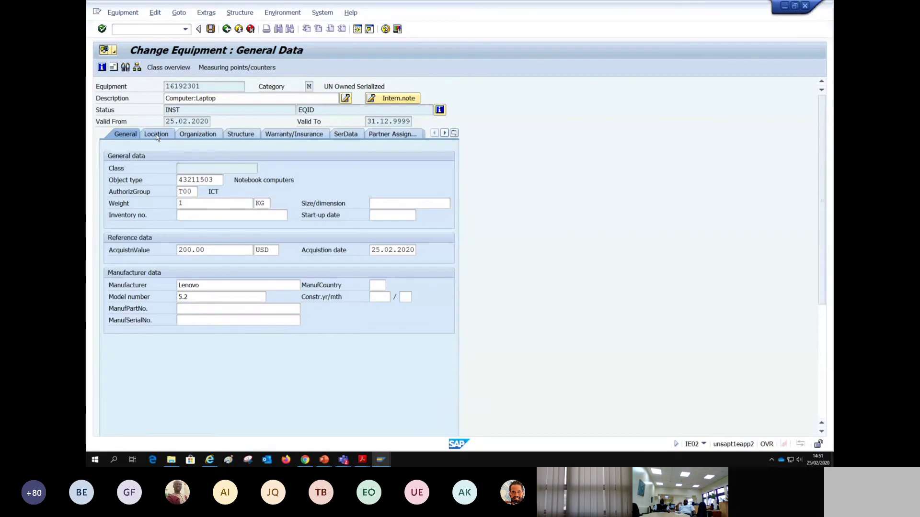
pyautogui.click(210, 136)
pyautogui.click(243, 136)
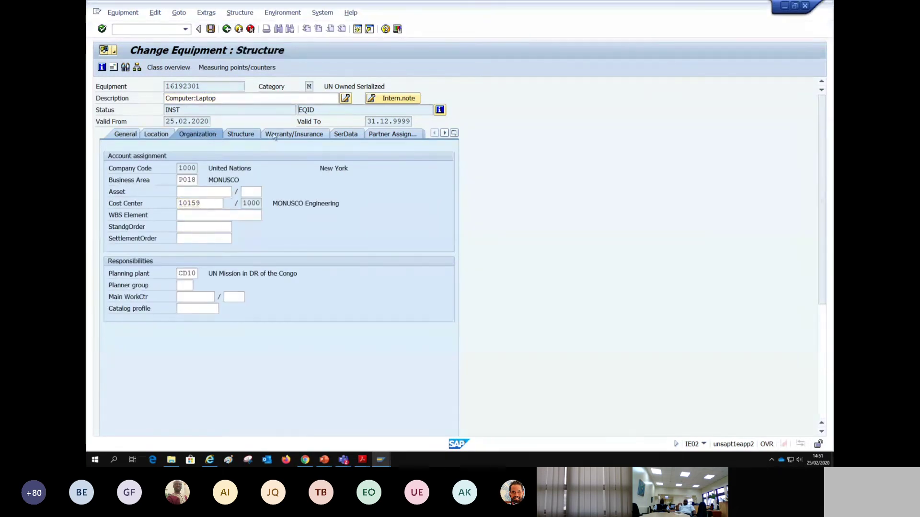
pyautogui.click(294, 134)
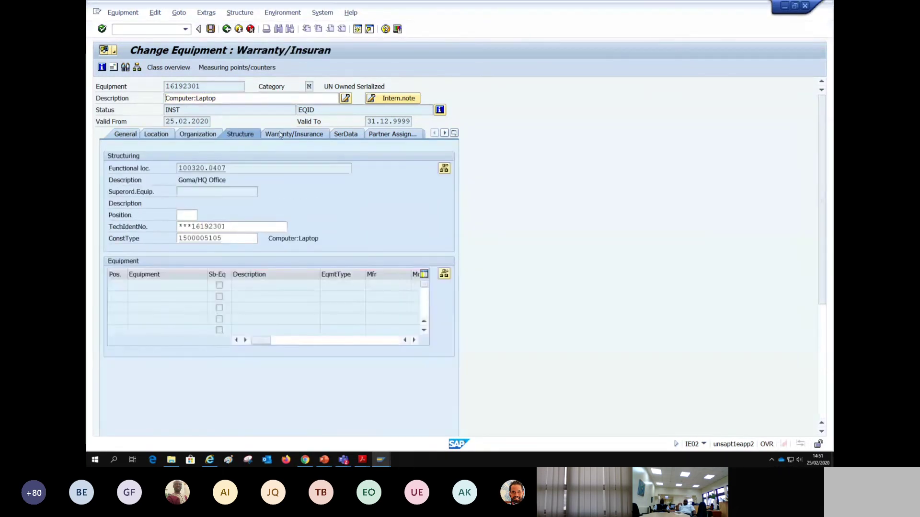
pyautogui.click(387, 136)
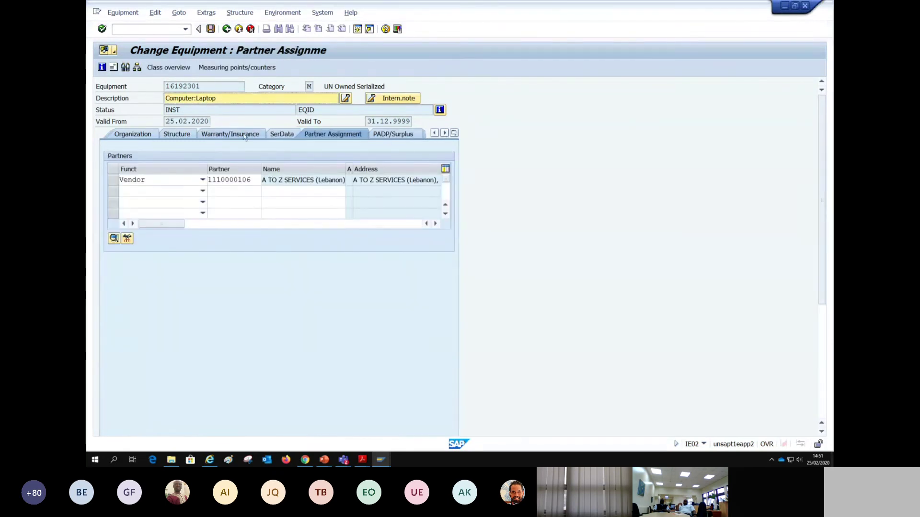
pyautogui.click(434, 133)
pyautogui.click(123, 135)
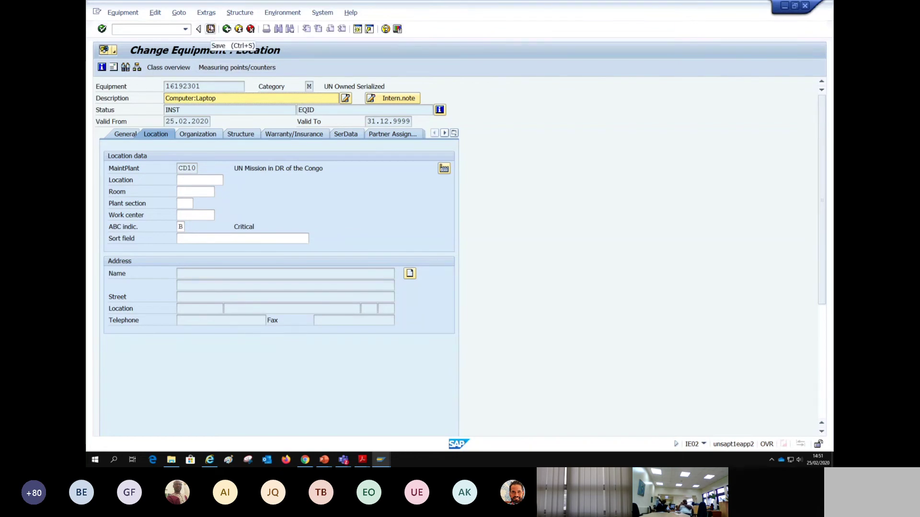
# - Save the changes to the laptop's equipment record and reopen equipment 16192301
pyautogui.click(211, 30)
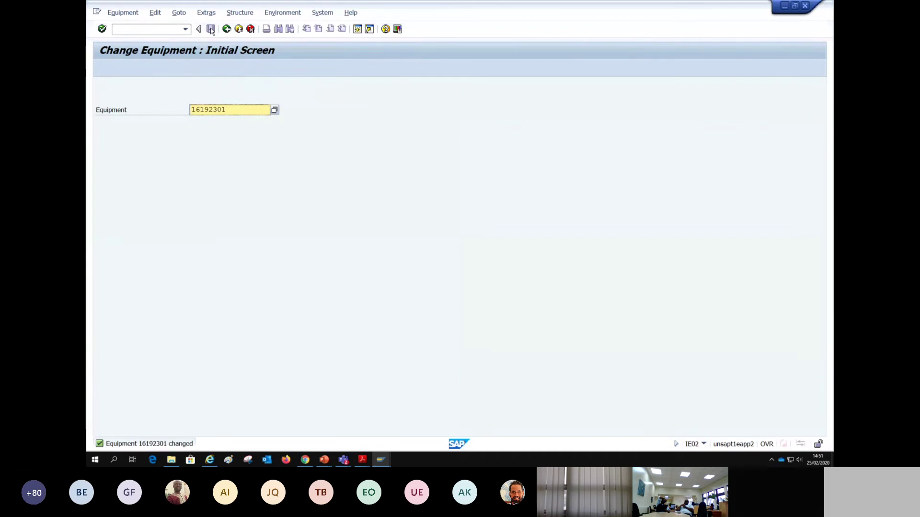
pyautogui.moveTo(232, 110); pyautogui.dragTo(188, 110)
pyautogui.click(245, 113)
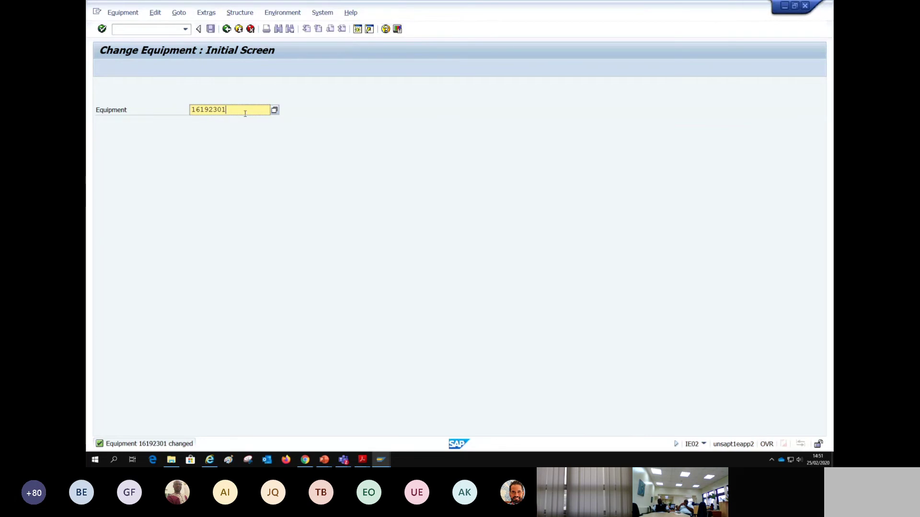
pyautogui.press('Return')
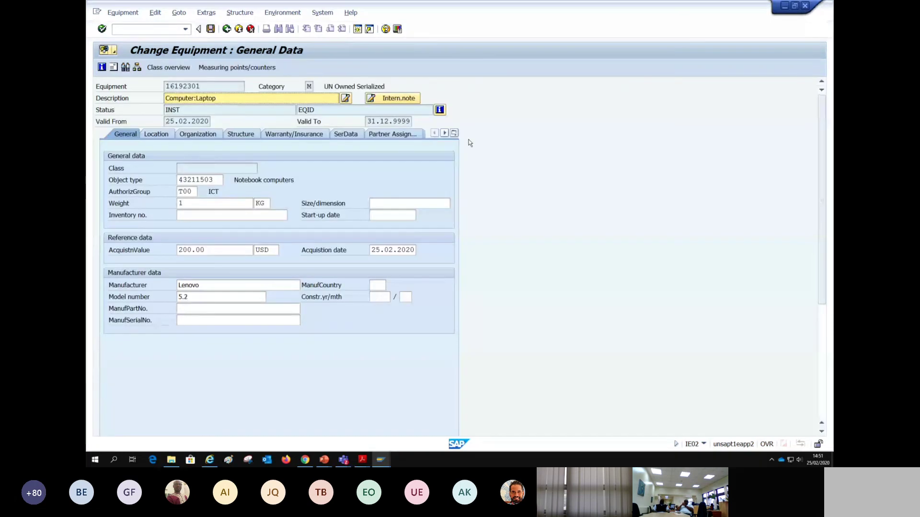
# - Reveal the record's remaining data tabs, and examine the tab lists per equipment type on slide 8 of the PowerPoint presentation
pyautogui.click(444, 133)
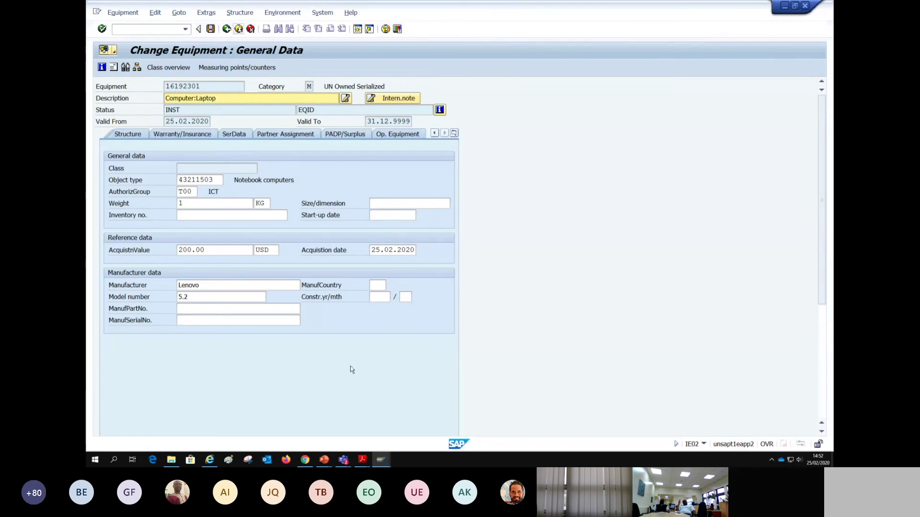
pyautogui.hotkey('alt', 'Tab')
pyautogui.scroll(-5, 150, 268)
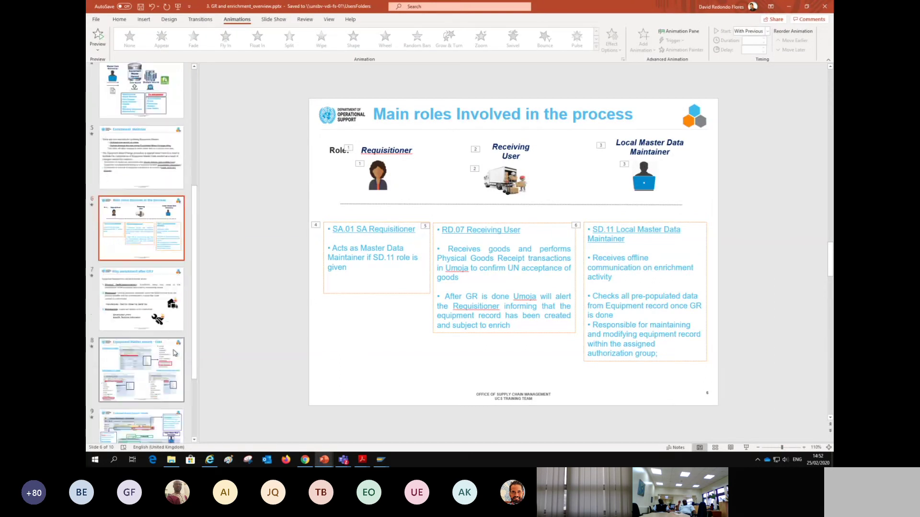
pyautogui.click(150, 268)
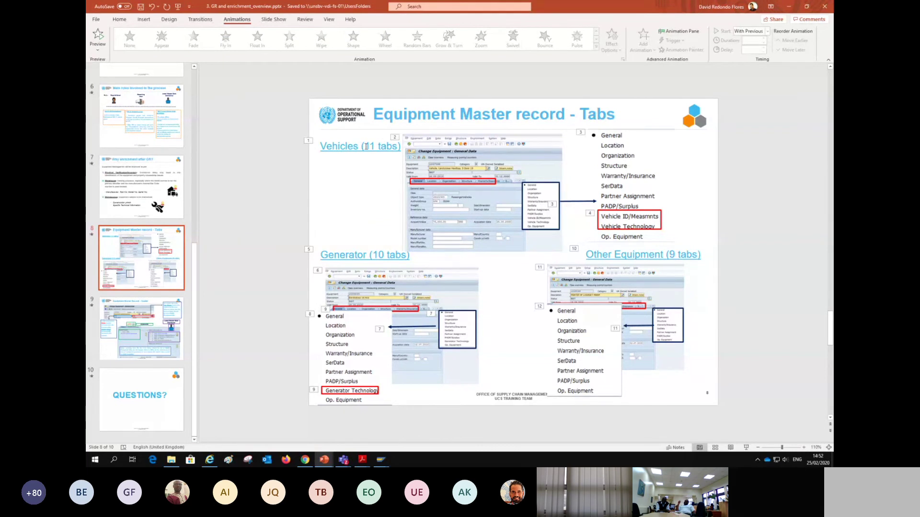
pyautogui.doubleClick(366, 146)
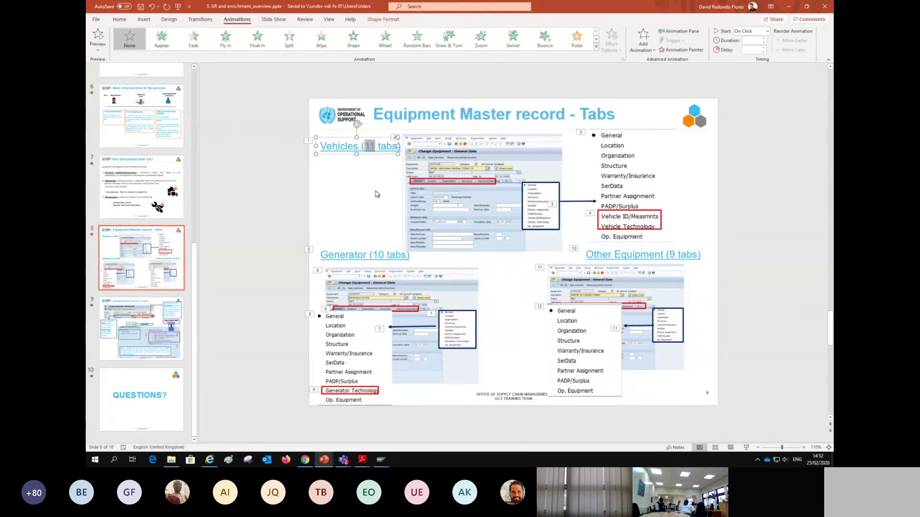
pyautogui.click(377, 194)
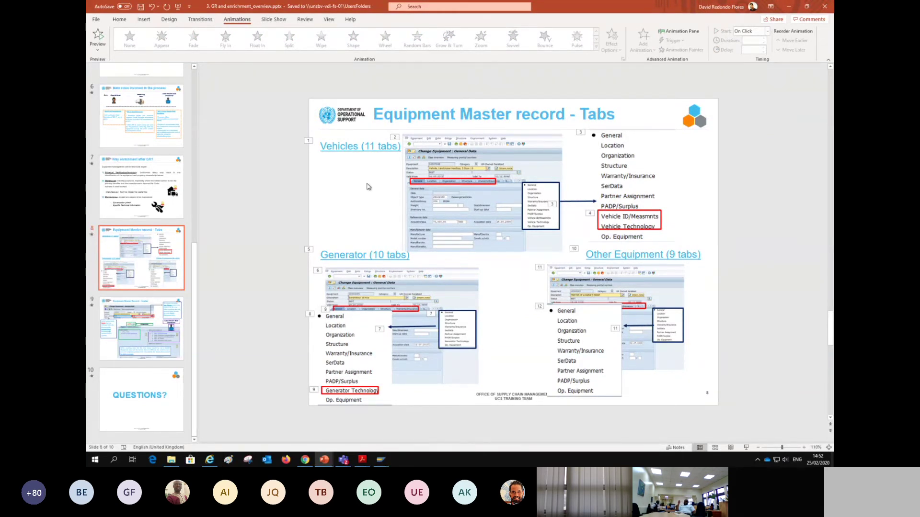
# - Return to SAP, leave the laptop's record, and try to open equipment 25101900 for changing
pyautogui.hotkey('alt', 'Tab')
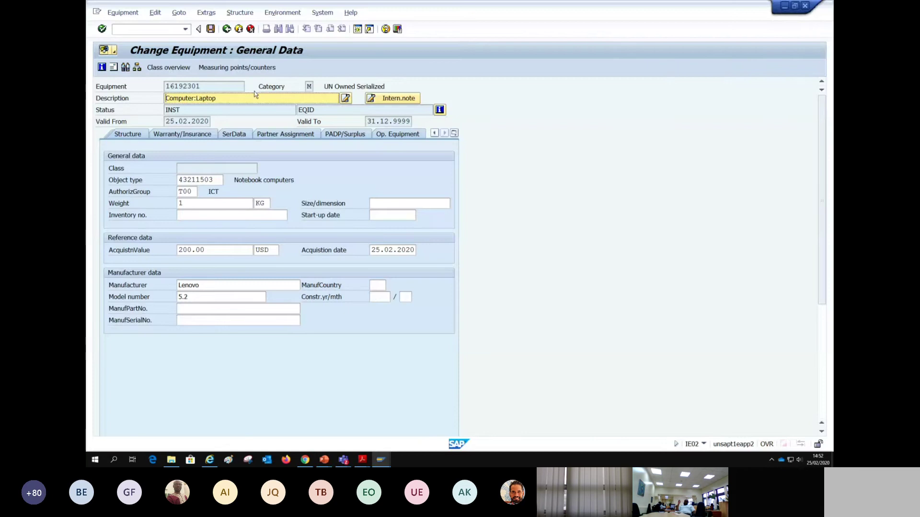
pyautogui.click(226, 29)
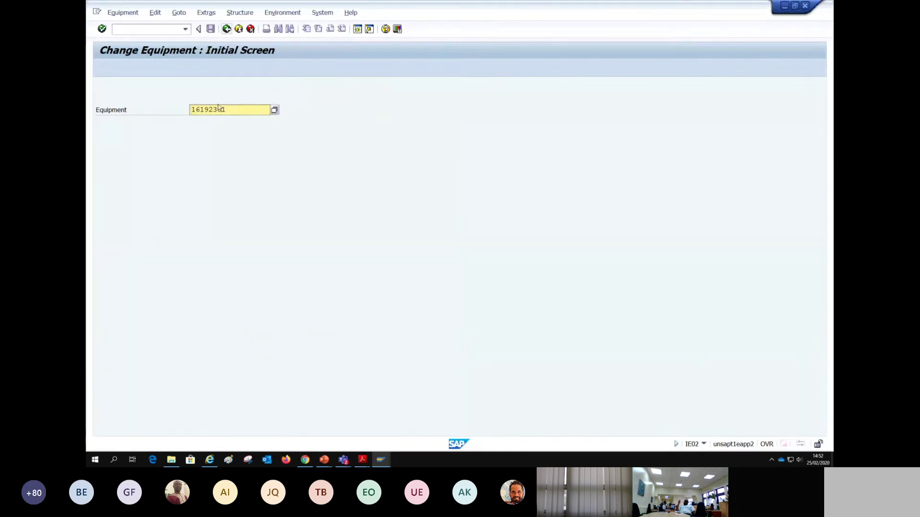
pyautogui.moveTo(244, 108); pyautogui.dragTo(170, 105)
pyautogui.press('BackSpace')
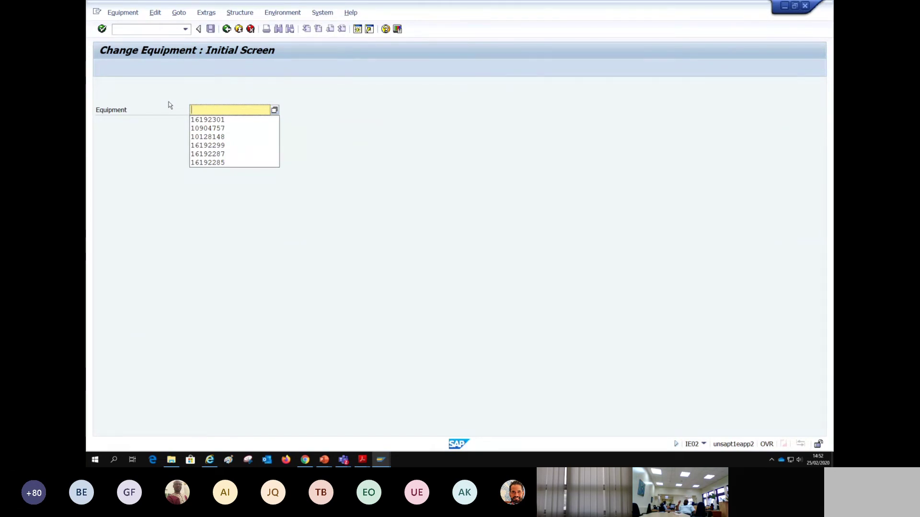
pyautogui.write('25101900')
pyautogui.press('Return')
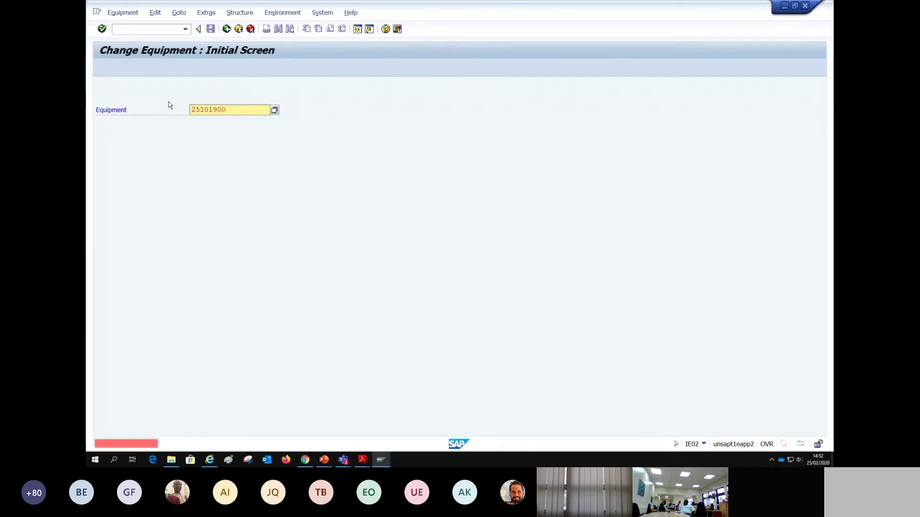
pyautogui.hotkey('ctrl', 'a')
pyautogui.press('BackSpace')
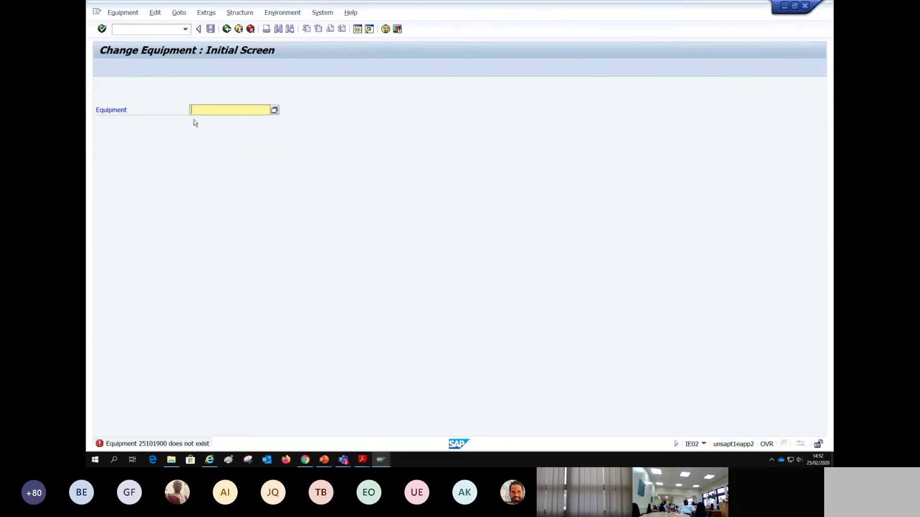
# - Open equipment 10904757 from the previously entered numbers and examine its general data
pyautogui.click(228, 109)
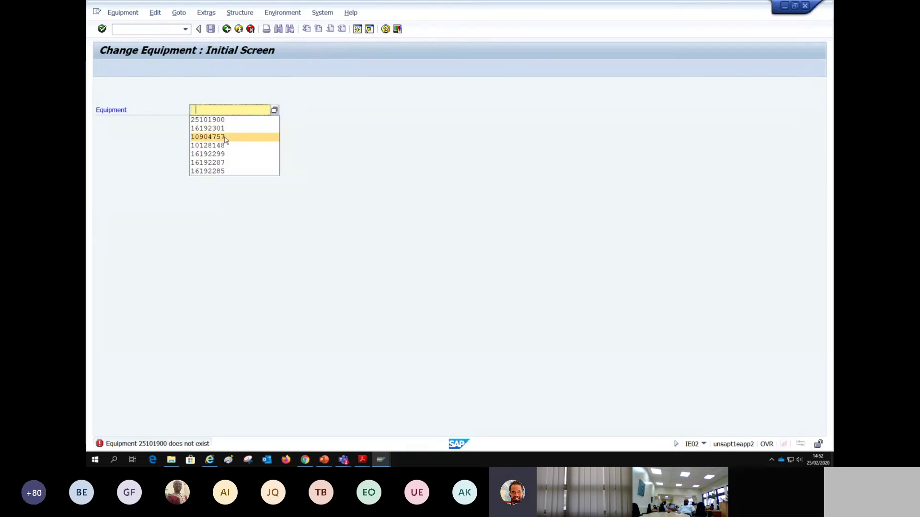
pyautogui.click(208, 137)
pyautogui.press('Return')
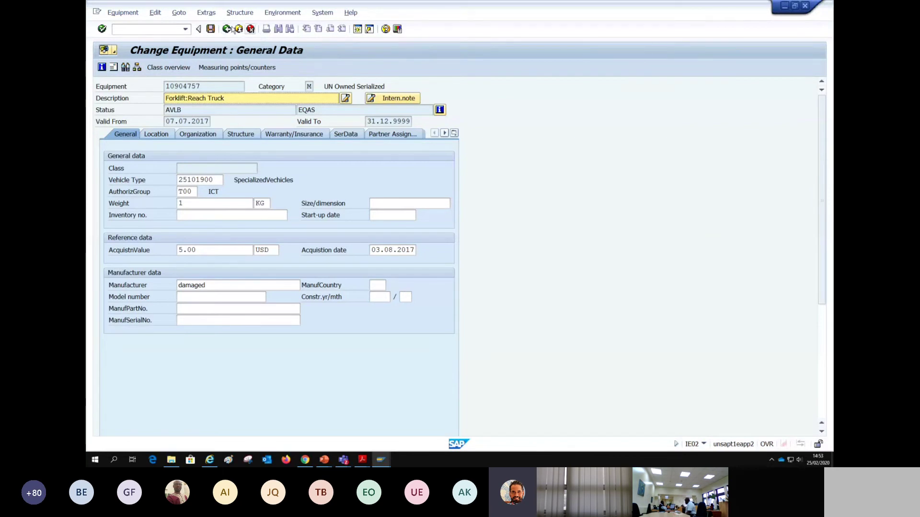
# - Leave the forklift's record and reopen equipment 16192301 from the previously entered numbers
pyautogui.click(230, 30)
pyautogui.moveTo(232, 110); pyautogui.dragTo(148, 109)
pyautogui.press('BackSpace')
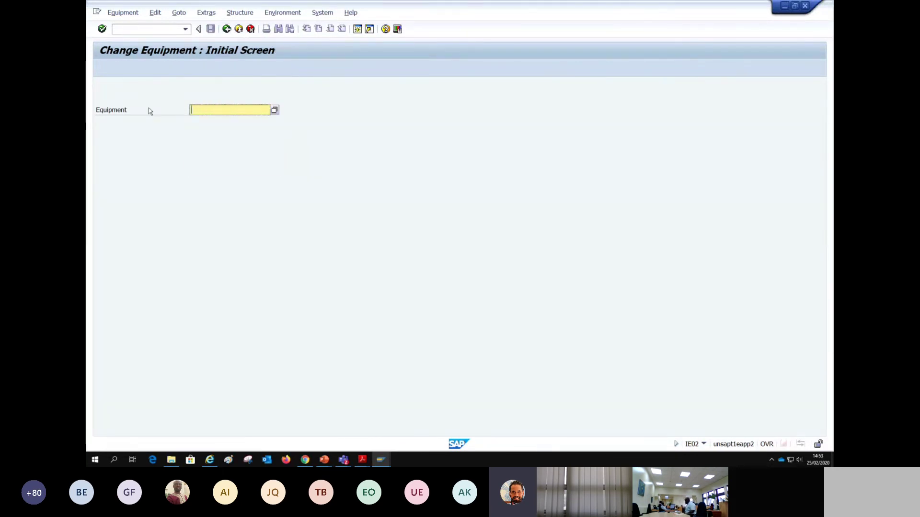
pyautogui.press('Down')
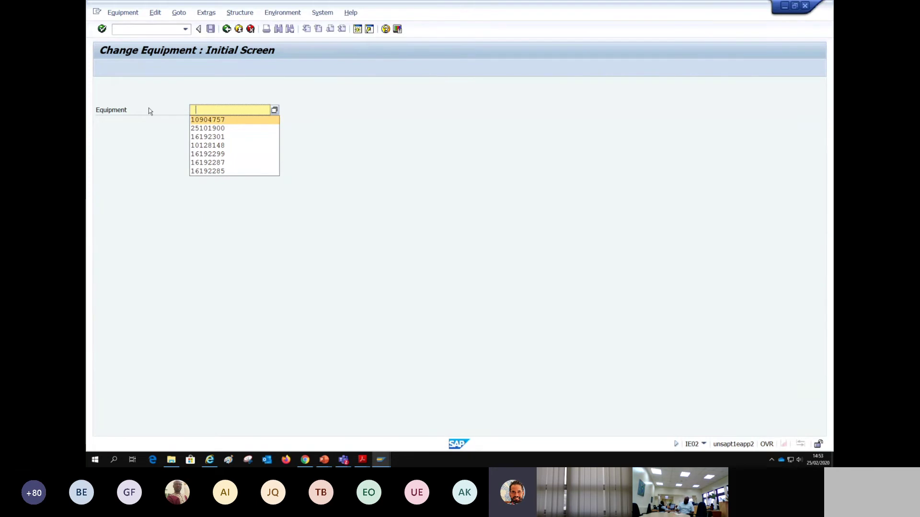
pyautogui.press('Down')
pyautogui.press('Down')
pyautogui.press('Return')
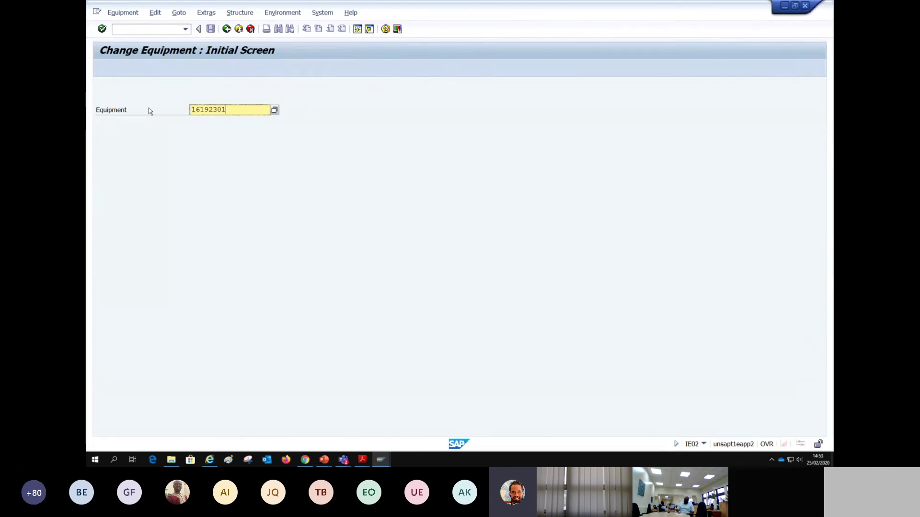
pyautogui.press('Return')
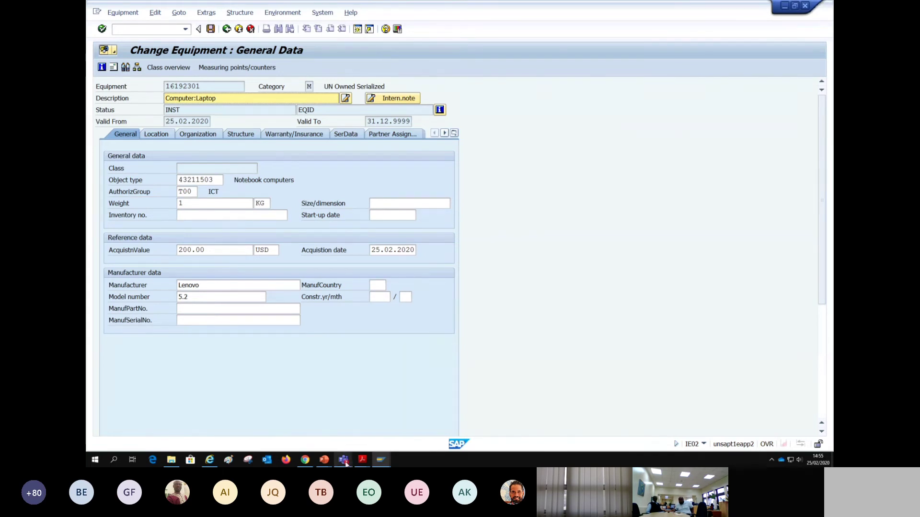
# - Check the equipment tab lists on slide 8 of the GR and enrichment presentation, and compare them with the laptop's tab list in SAP
pyautogui.click(325, 460)
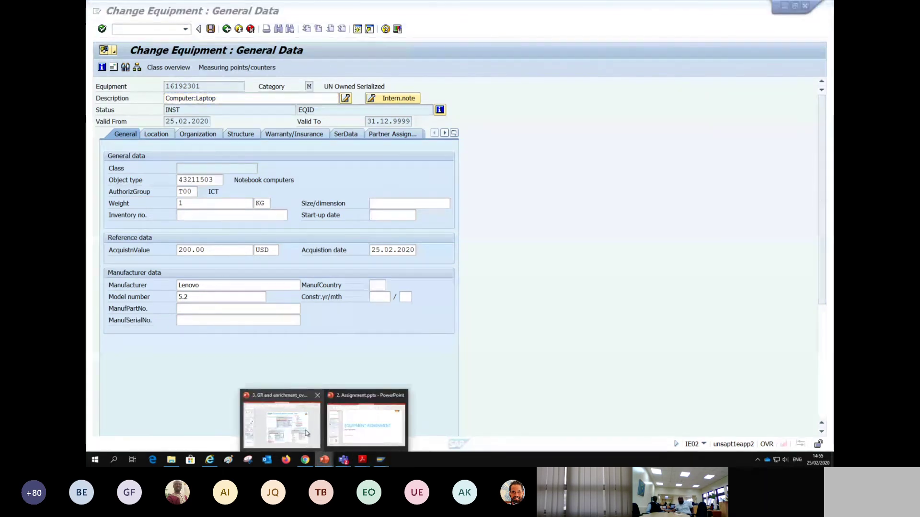
pyautogui.click(314, 430)
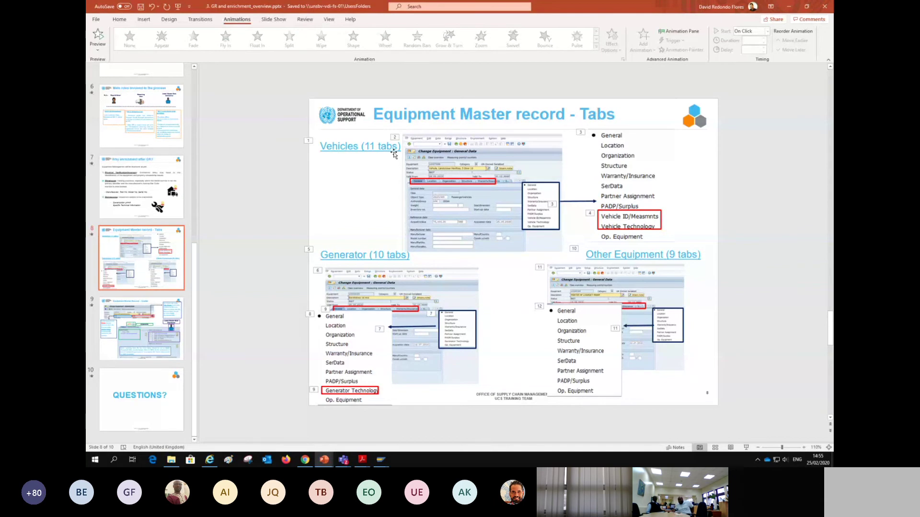
pyautogui.hotkey('alt', 'Tab')
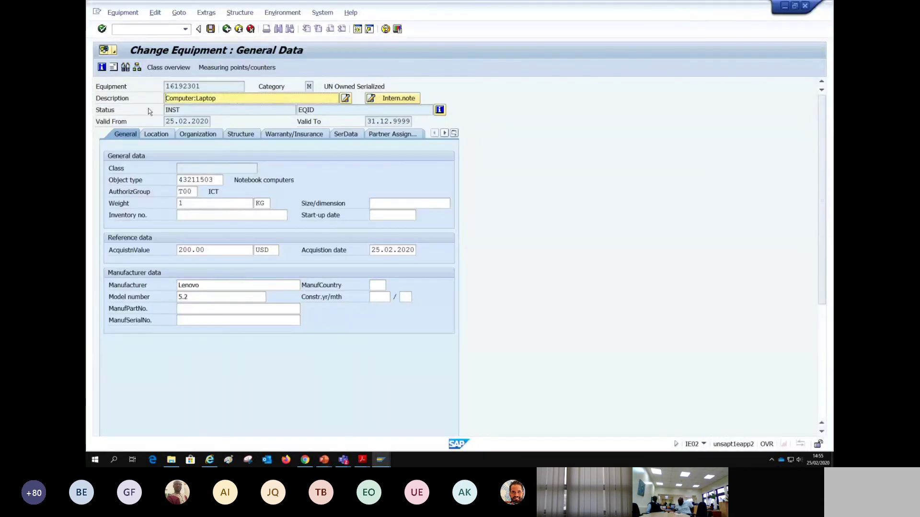
pyautogui.click(454, 133)
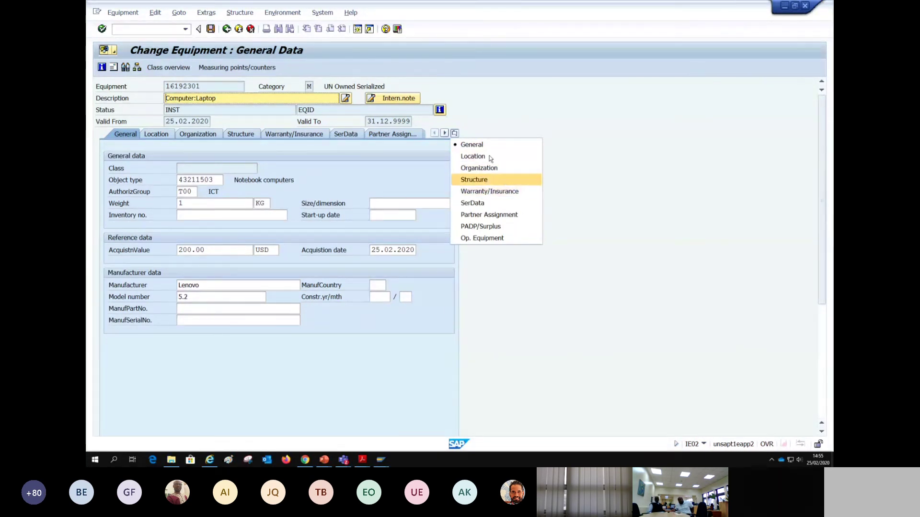
pyautogui.click(447, 136)
pyautogui.click(454, 133)
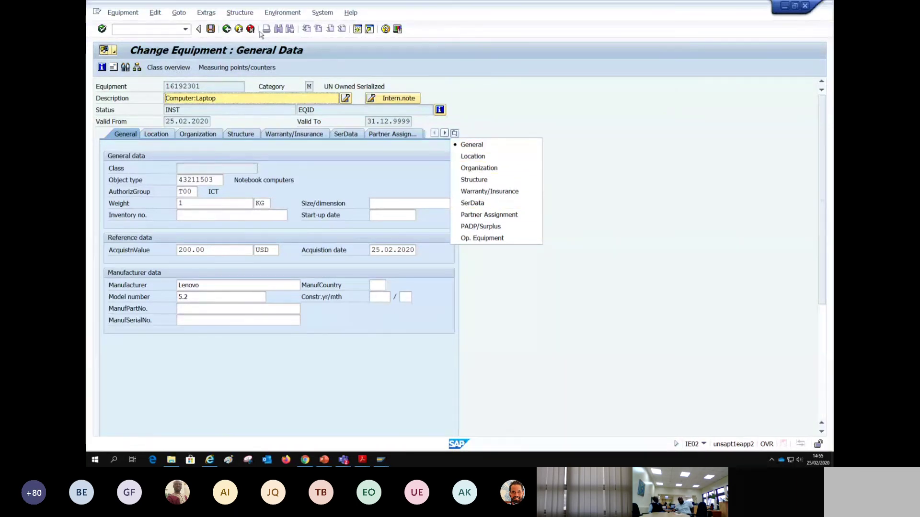
# - Leave the laptop's record and open equipment 10904757 from the previously entered numbers
pyautogui.click(227, 29)
pyautogui.click(227, 29)
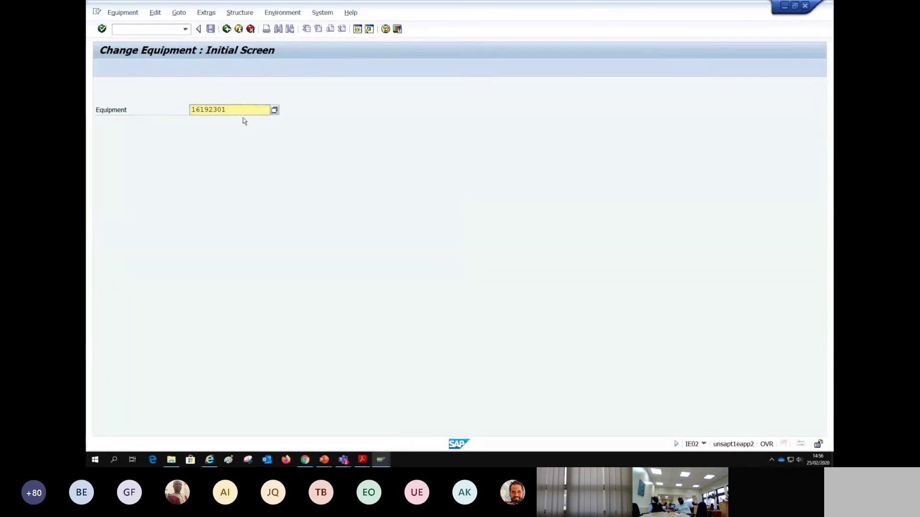
pyautogui.hotkey('ctrl', 'a')
pyautogui.press('Delete')
pyautogui.press('Down')
pyautogui.press('Down')
pyautogui.press('Return')
pyautogui.press('Return')
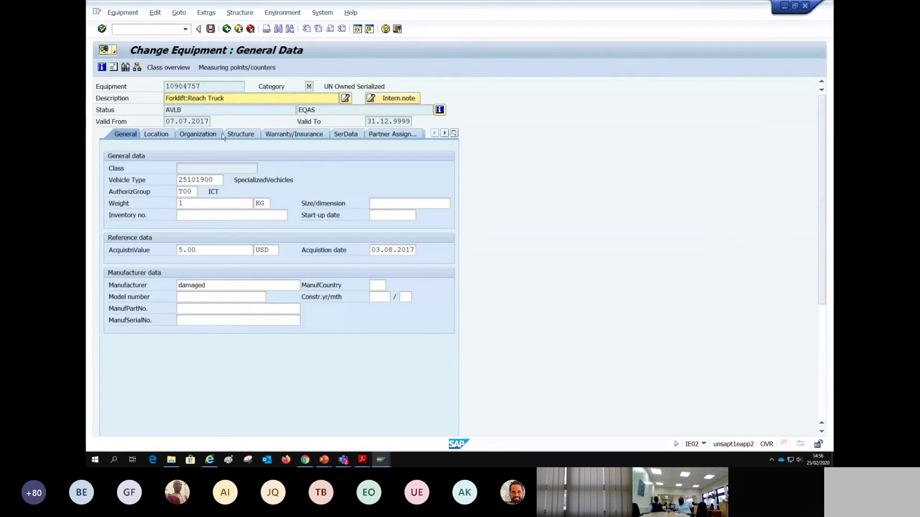
# - Examine the forklift's Vehicle Technology and Vehicle ID/Measmnts data from the full tab list, and return to its General data
pyautogui.click(455, 133)
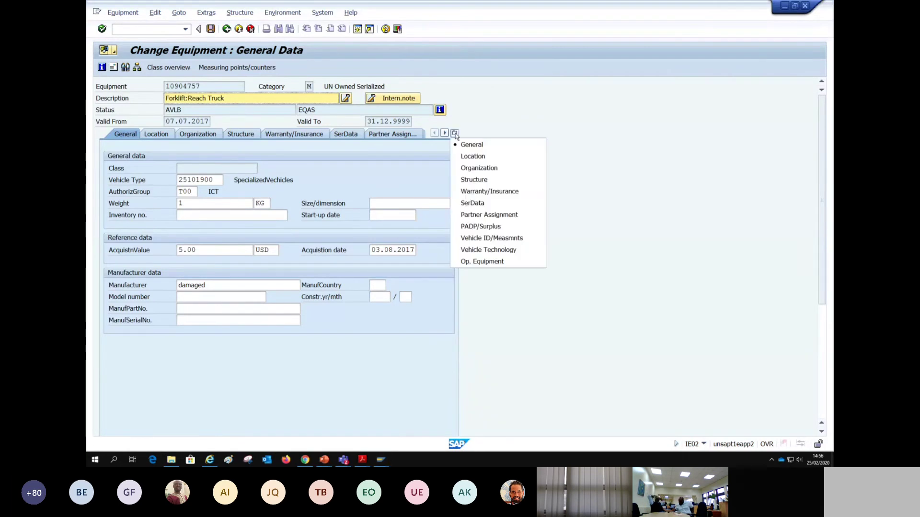
pyautogui.click(489, 250)
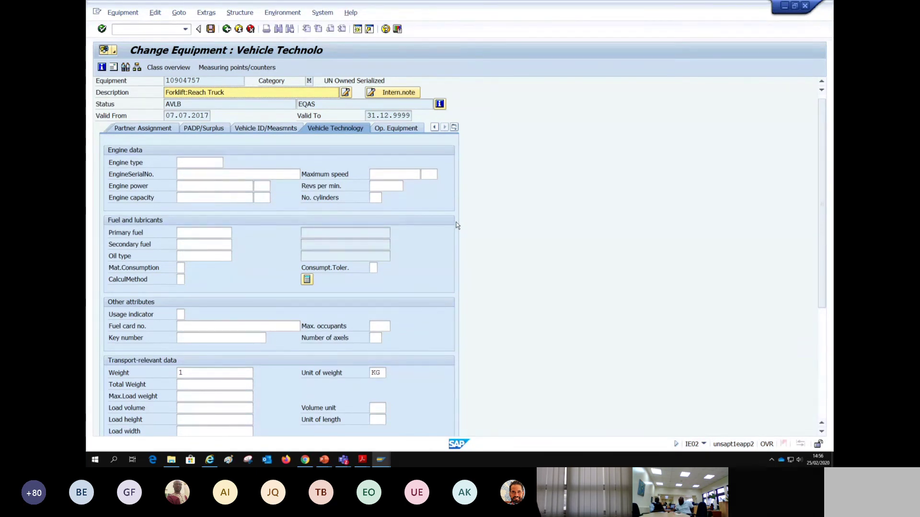
pyautogui.click(282, 131)
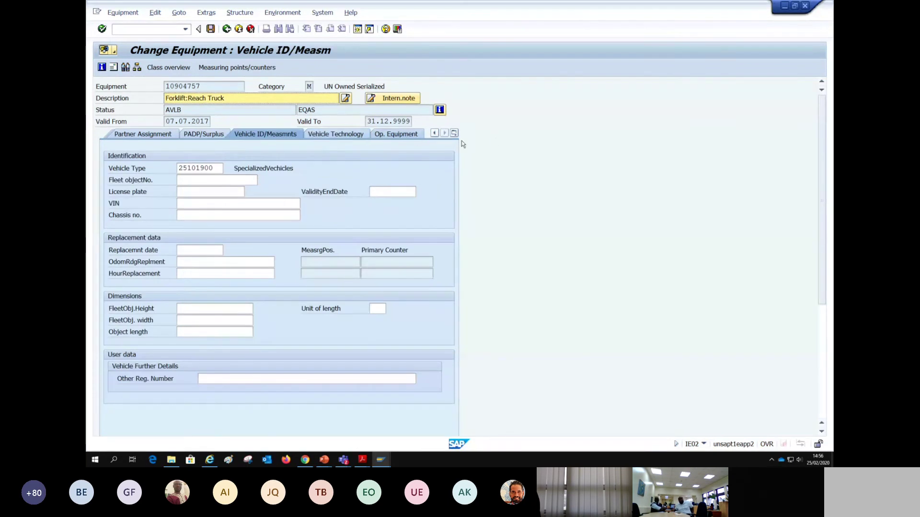
pyautogui.click(358, 136)
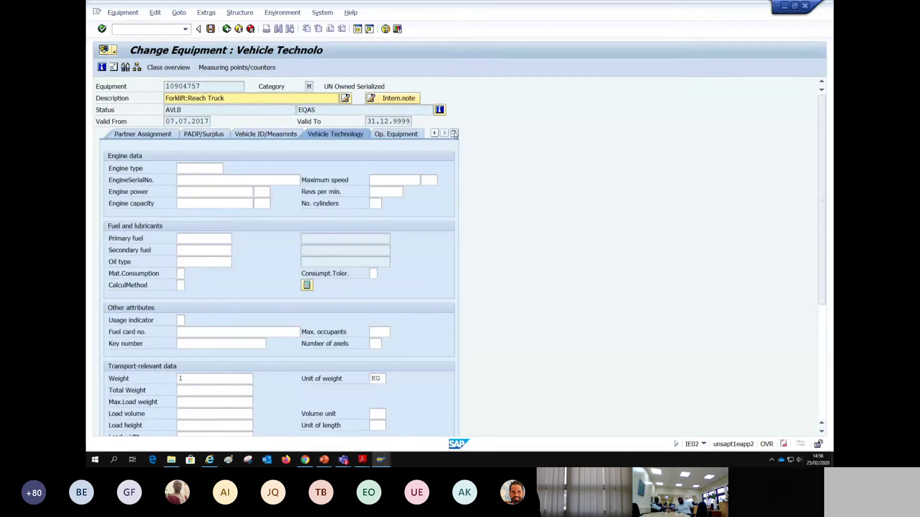
pyautogui.click(454, 133)
pyautogui.click(470, 144)
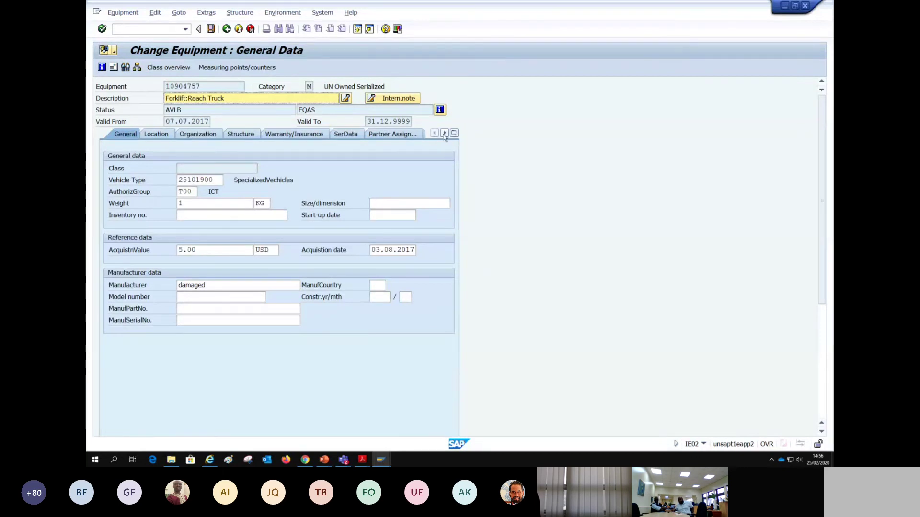
# - Switch to the PowerPoint presentation and view slide 9 on the record header and slide 2 on the business processes involved
pyautogui.hotkey('alt', 'Tab')
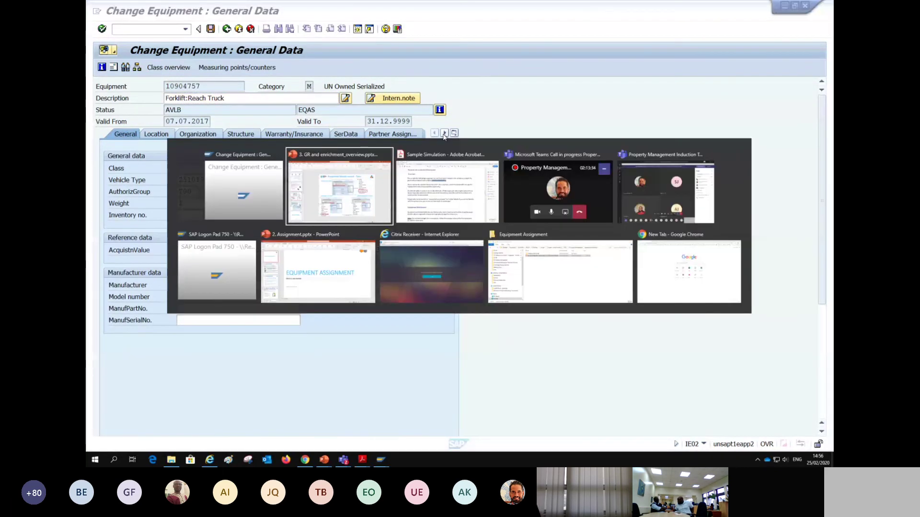
pyautogui.click(144, 348)
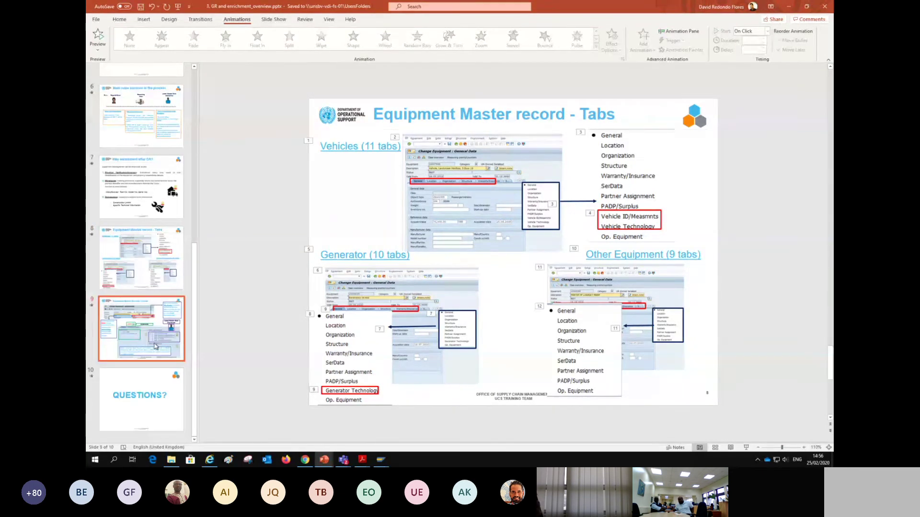
pyautogui.scroll(6, 139, 269)
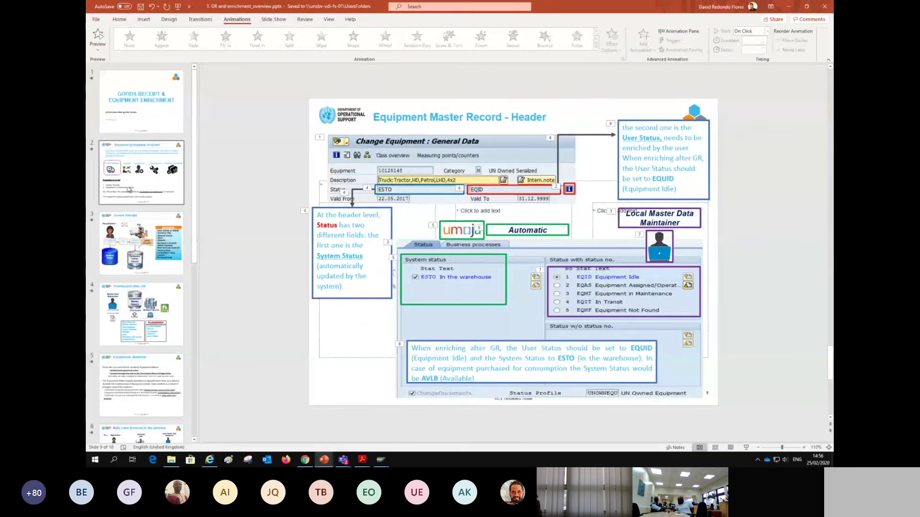
pyautogui.click(128, 190)
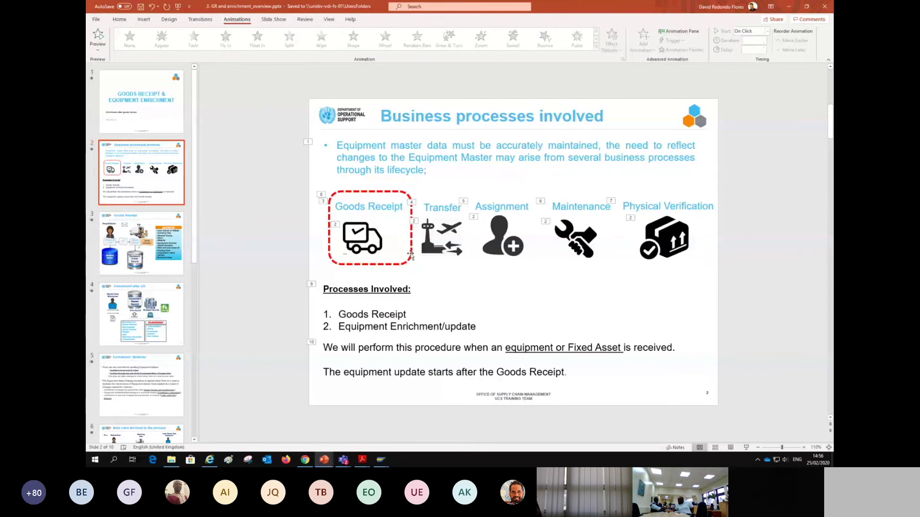
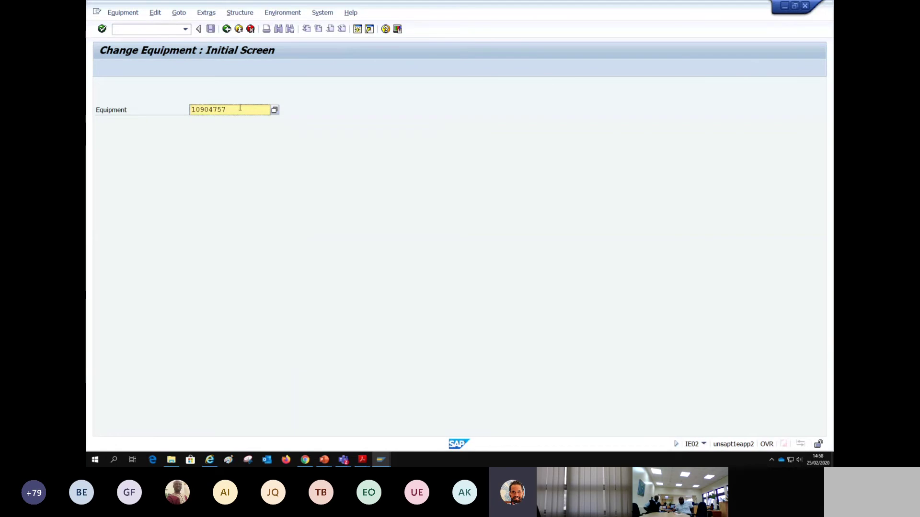
# - Replace the forklift's number with 16192301 from the previously entered numbers in SAP and open the laptop's record
pyautogui.press('Delete')
pyautogui.press('Down')
pyautogui.press('Down')
pyautogui.press('Return')
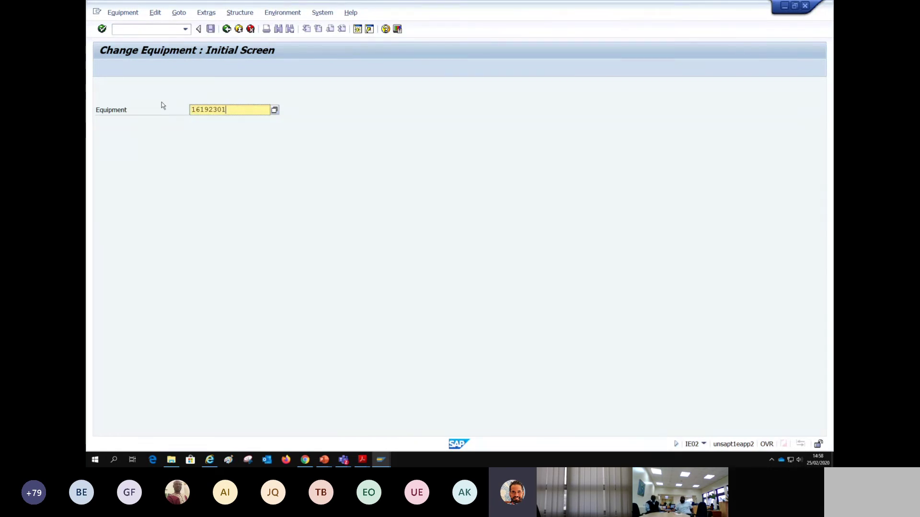
pyautogui.press('Return')
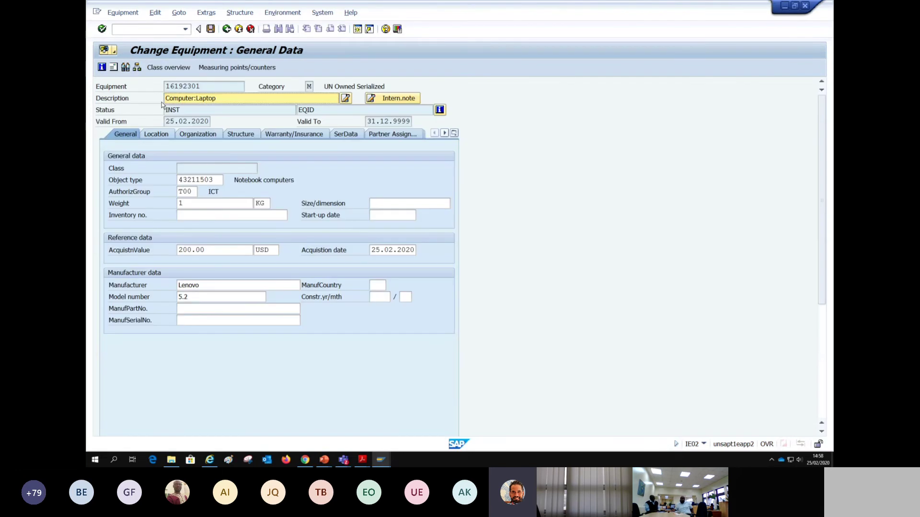
# - Examine the laptop's account assignment in the Organization data, checking the Cost Center and Asset fields against the General data and description
pyautogui.click(209, 135)
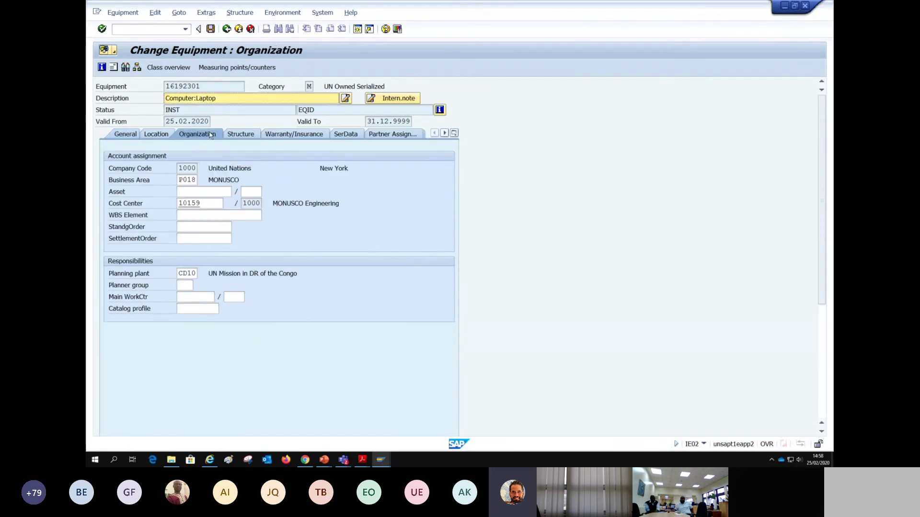
pyautogui.click(126, 134)
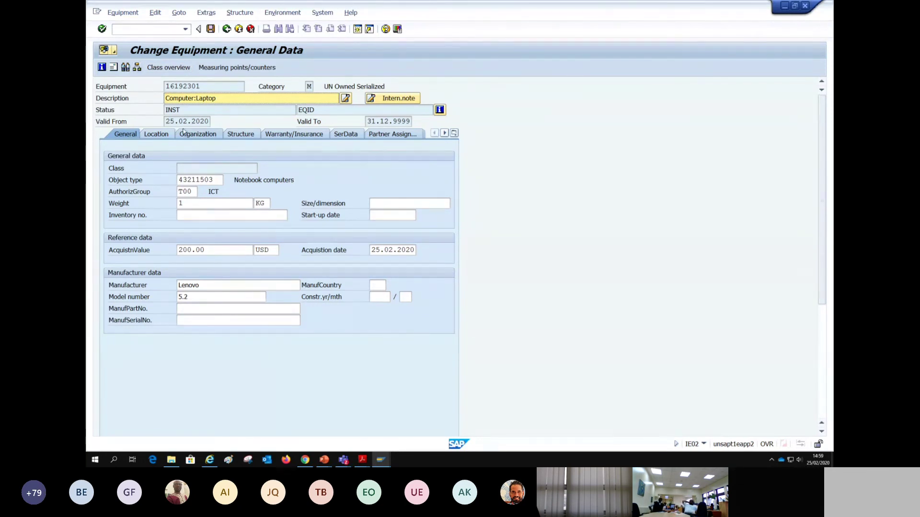
pyautogui.click(209, 137)
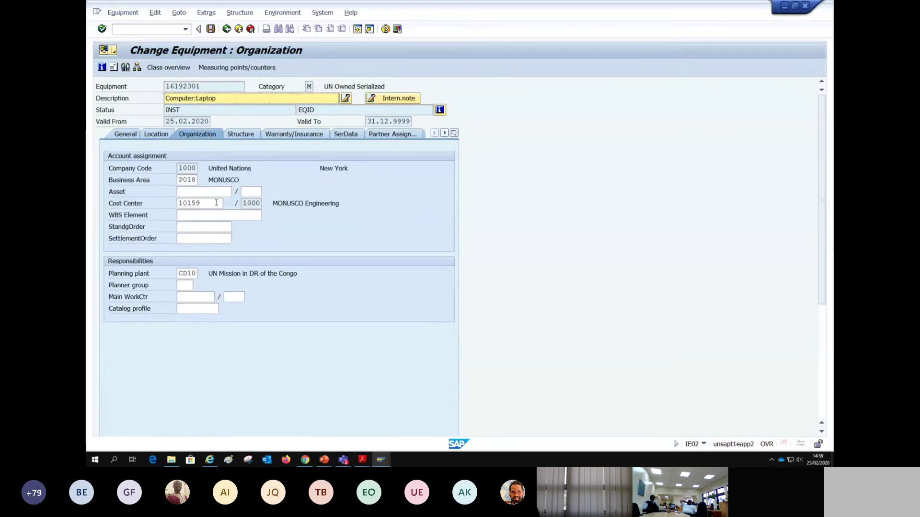
pyautogui.moveTo(214, 205); pyautogui.dragTo(170, 206)
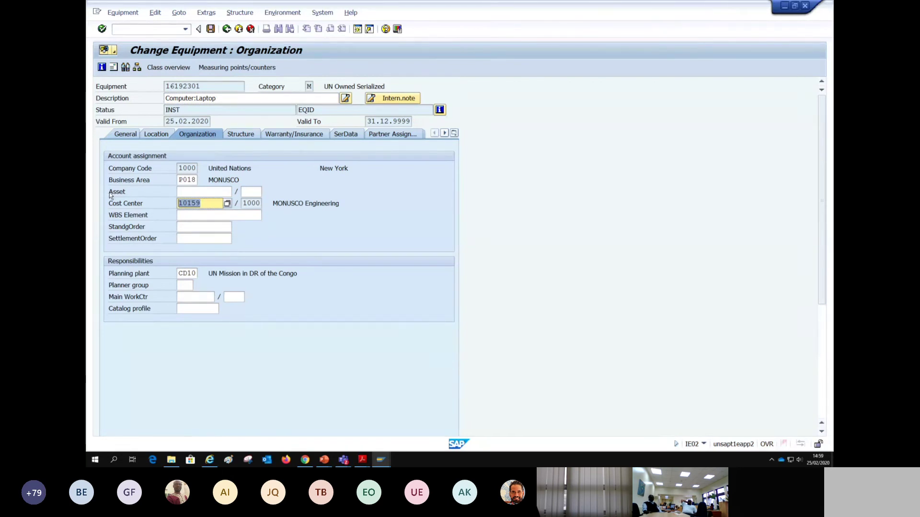
pyautogui.click(199, 192)
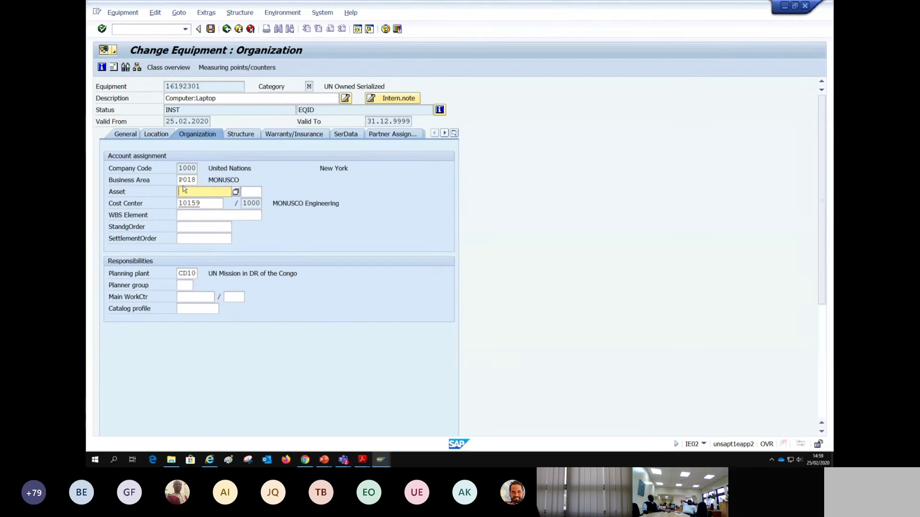
pyautogui.click(183, 98)
pyautogui.moveTo(165, 98); pyautogui.dragTo(215, 97)
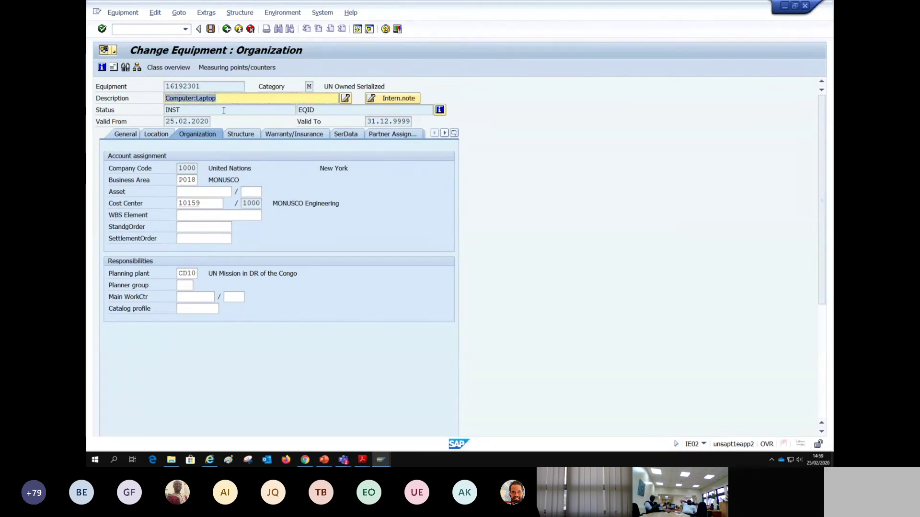
pyautogui.click(204, 192)
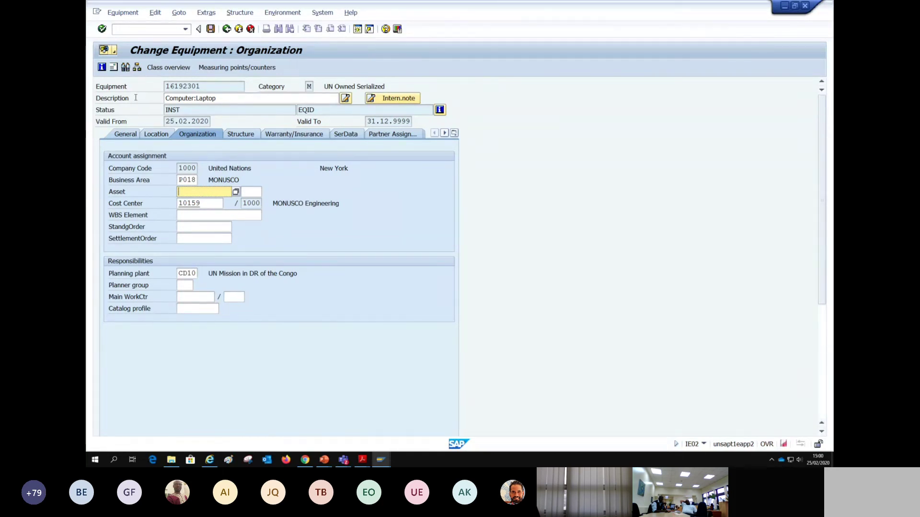
pyautogui.click(235, 97)
pyautogui.click(215, 192)
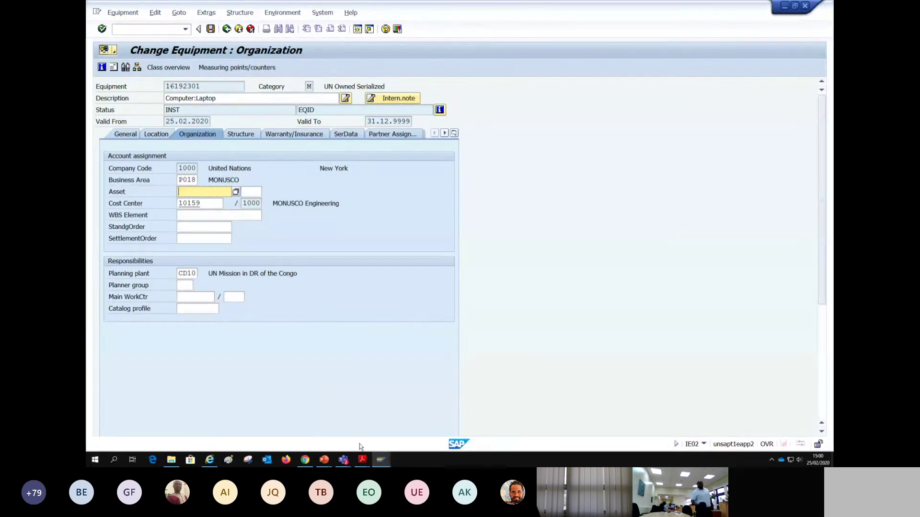
pyautogui.moveTo(381, 460)
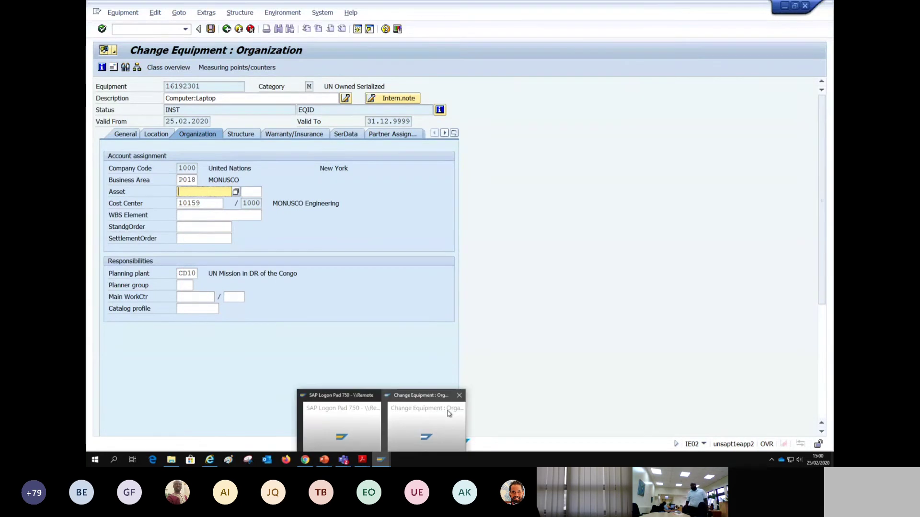
pyautogui.click(366, 419)
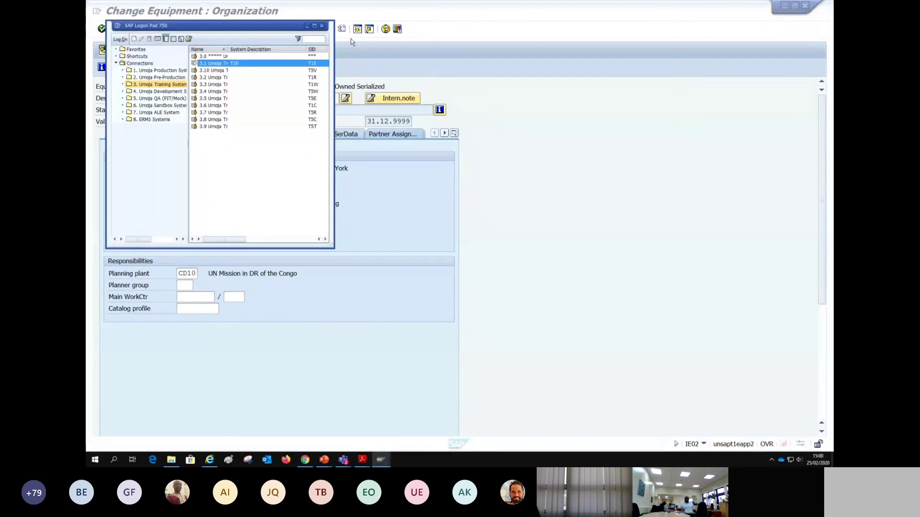
pyautogui.click(307, 26)
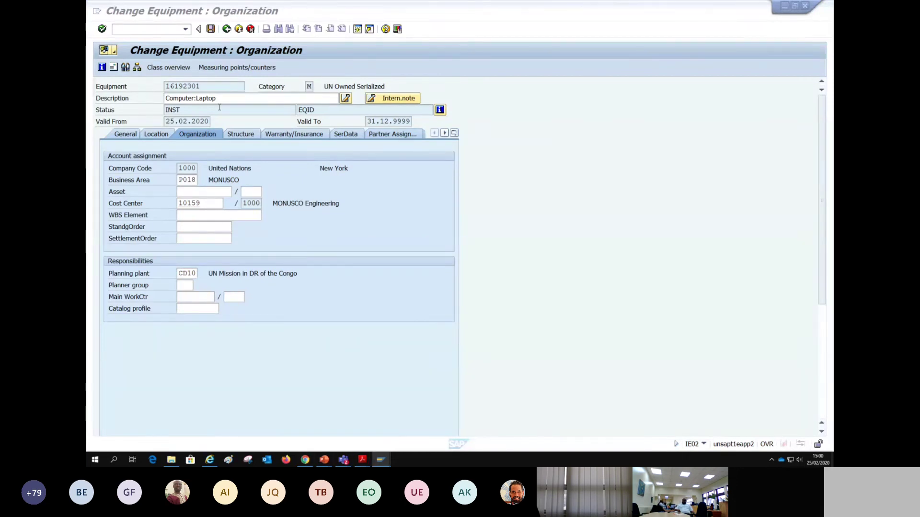
# - Review the laptop's authorization group in the General data, its Organization data, and its functional location in the Structure data
pyautogui.click(128, 135)
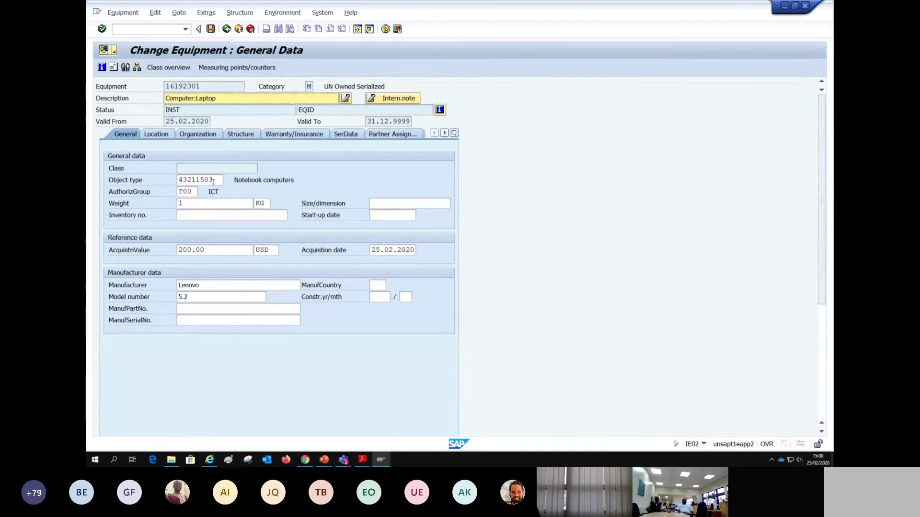
pyautogui.doubleClick(185, 191)
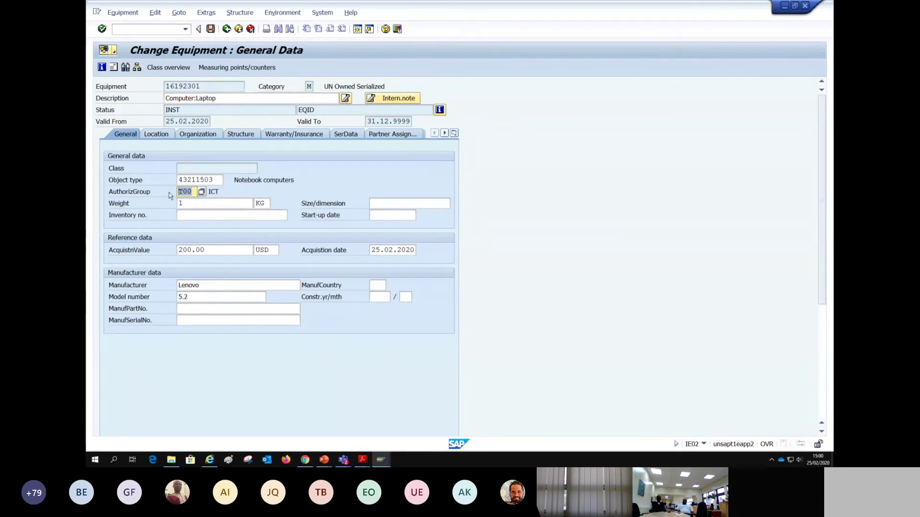
pyautogui.click(194, 135)
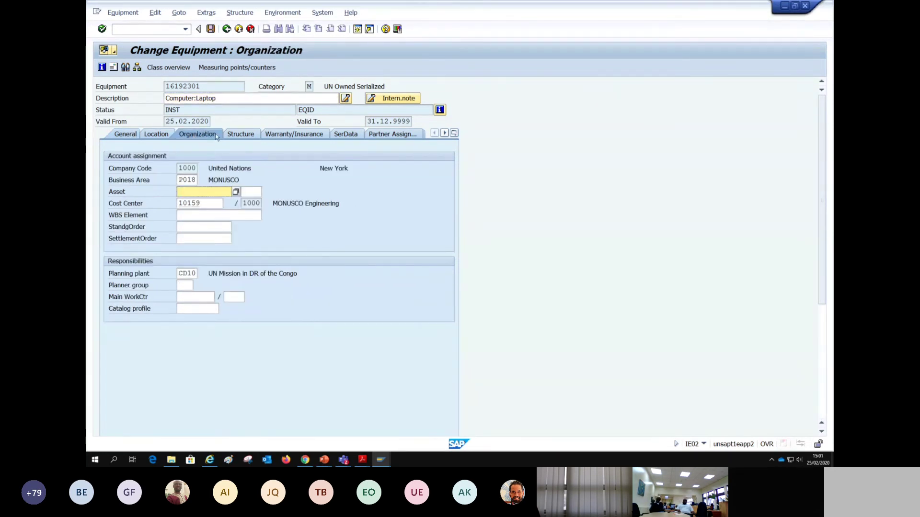
pyautogui.click(238, 135)
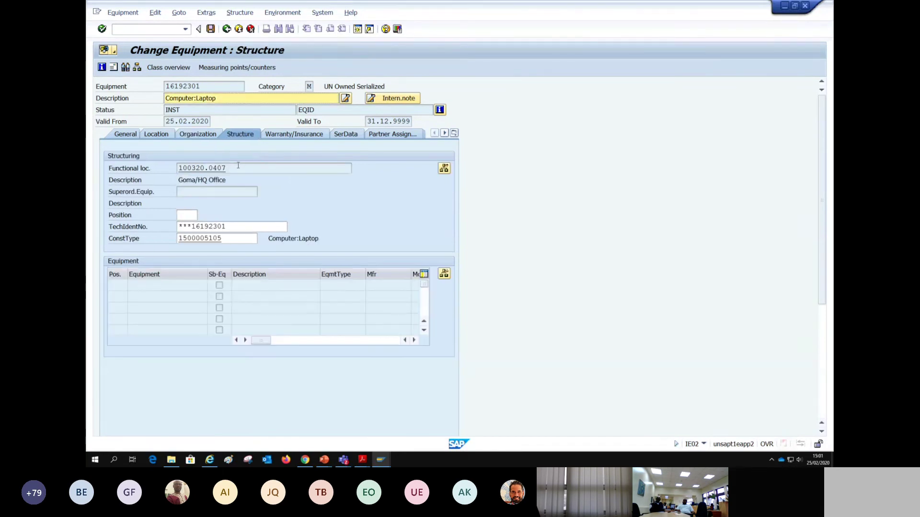
pyautogui.moveTo(228, 169); pyautogui.dragTo(175, 164)
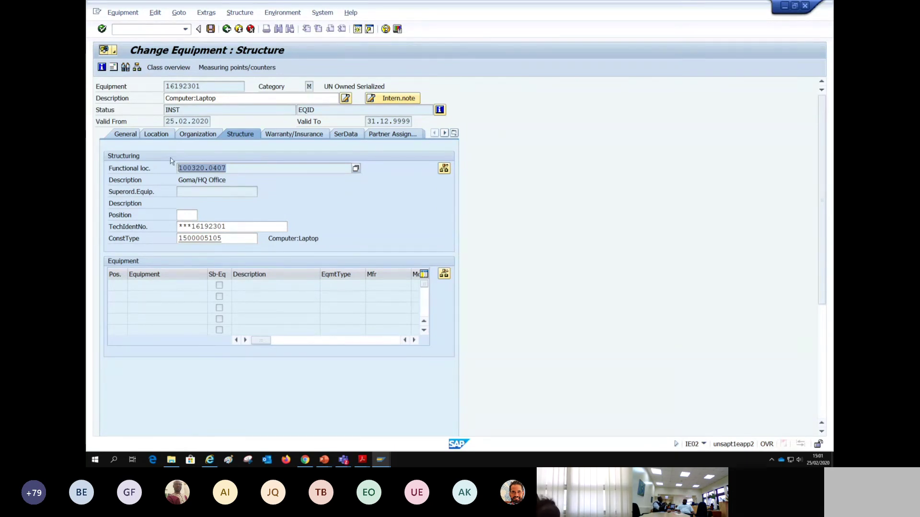
# - Review the laptop's authorization group in the General data together with its equipment number in the record header
pyautogui.click(130, 135)
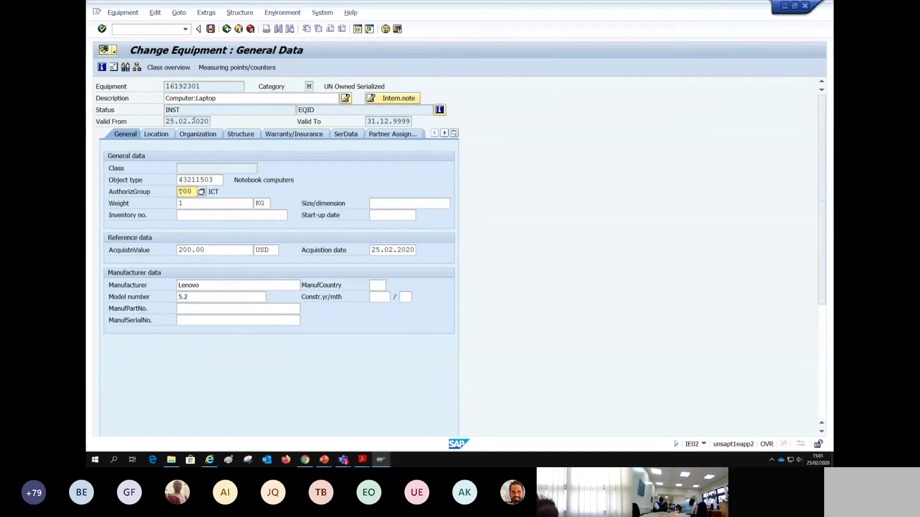
pyautogui.moveTo(192, 192); pyautogui.dragTo(167, 193)
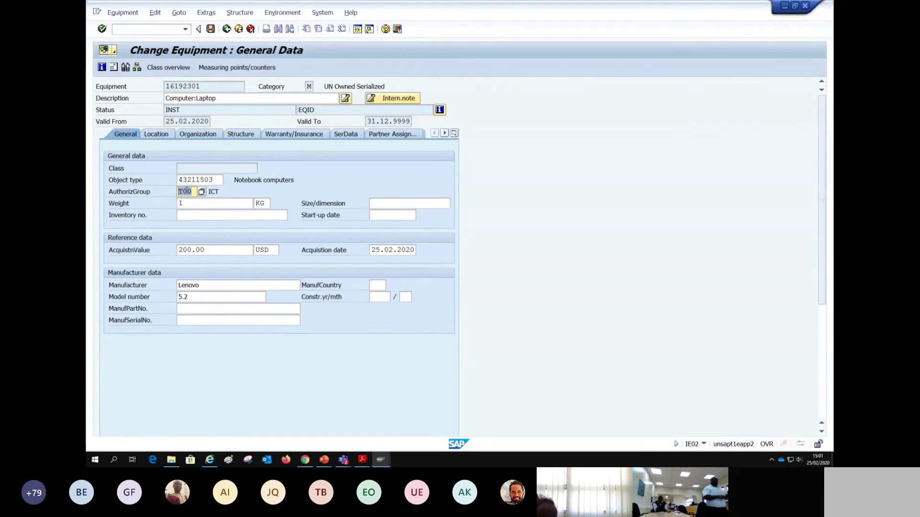
pyautogui.press('Right')
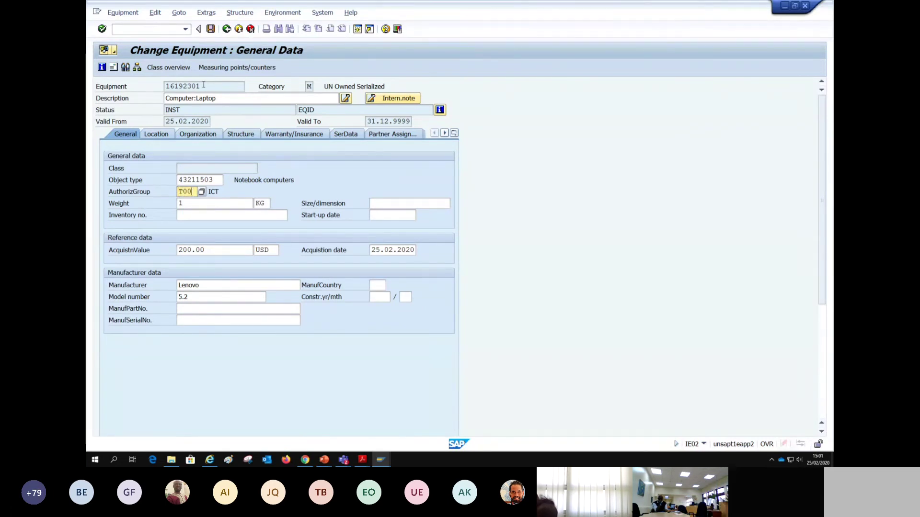
pyautogui.moveTo(205, 85); pyautogui.dragTo(130, 84)
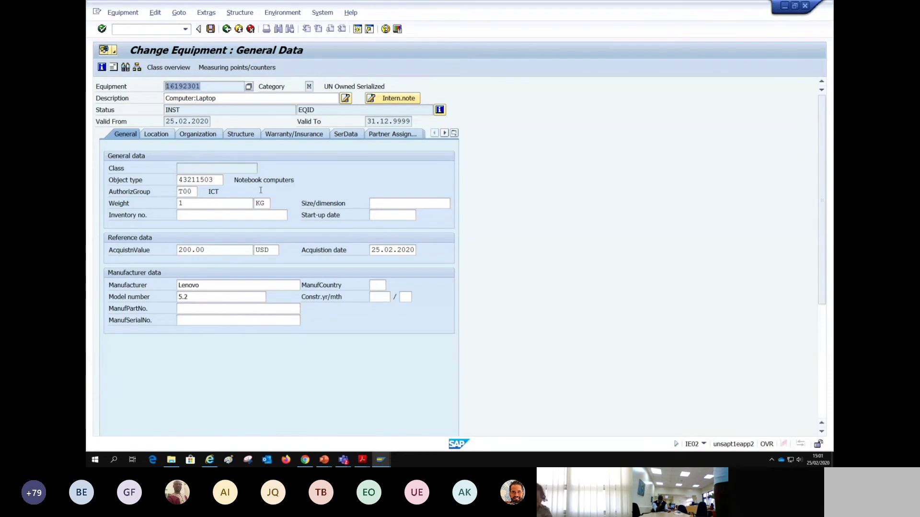
# - Examine the maintenance plant in the laptop's Location data
pyautogui.click(158, 135)
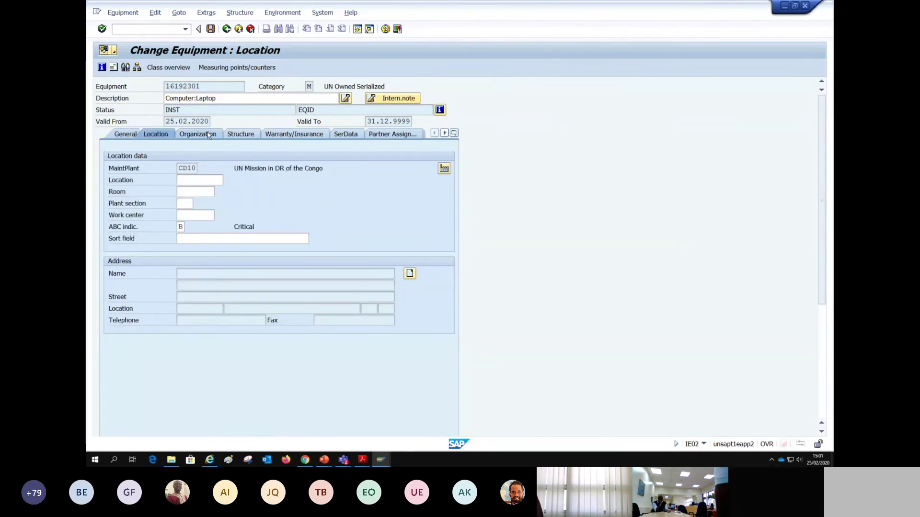
pyautogui.click(212, 135)
pyautogui.click(156, 136)
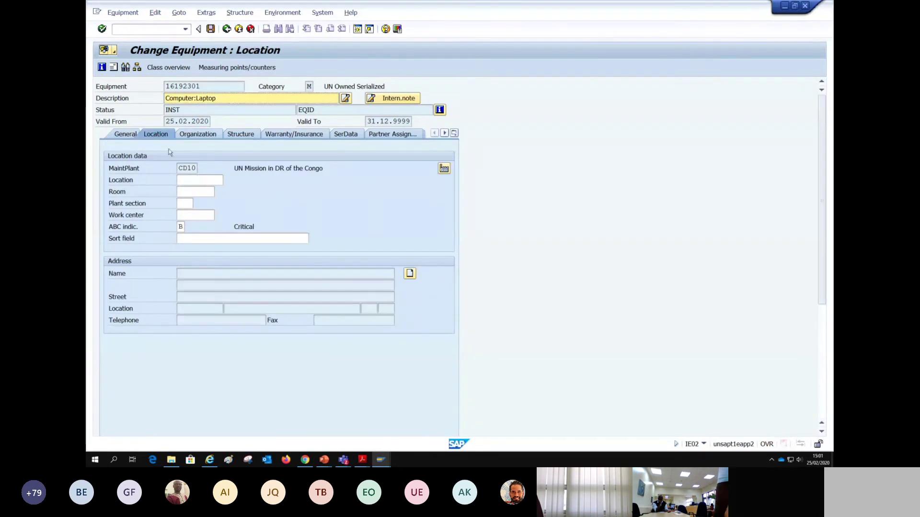
pyautogui.doubleClick(195, 168)
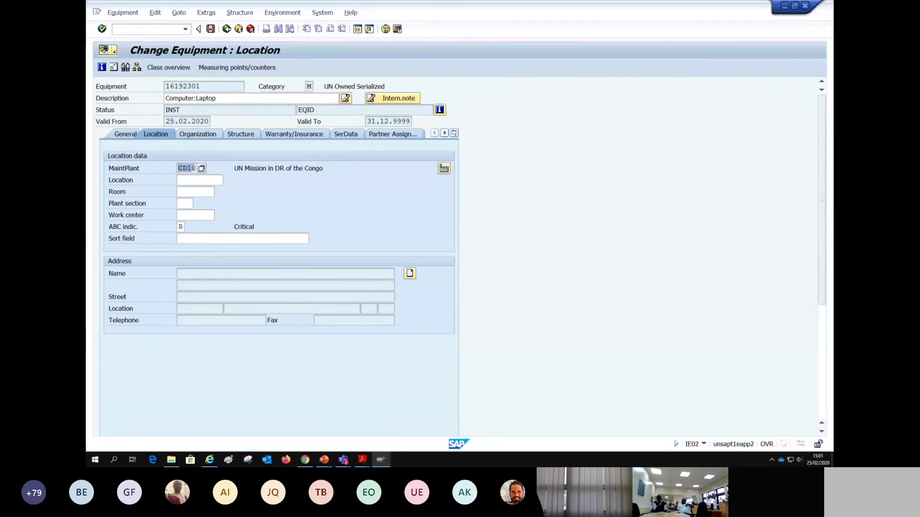
# - Switch to the PowerPoint presentation and view slide 2 on the business processes involved in maintaining equipment master data
pyautogui.hotkey('alt', 'Tab')
pyautogui.hotkey('alt', 'Tab')
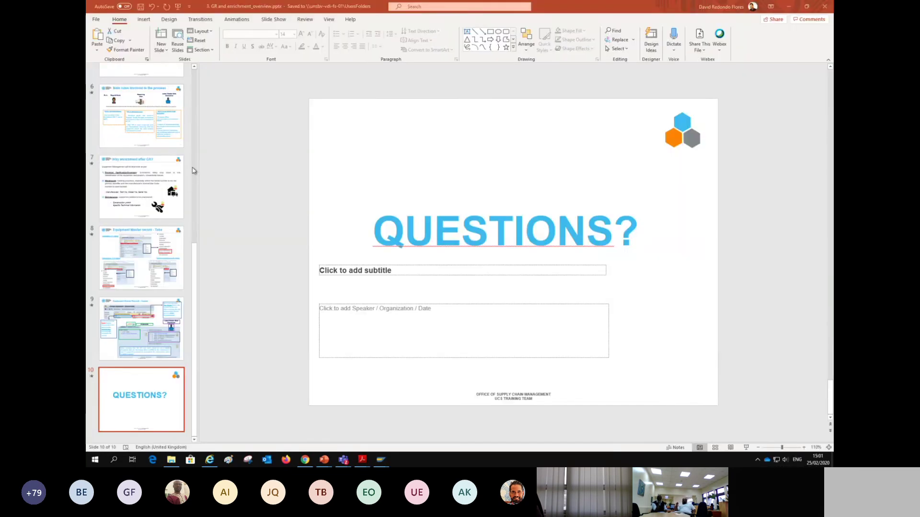
pyautogui.scroll(5, 144, 240)
pyautogui.scroll(2, 146, 184)
pyautogui.click(140, 202)
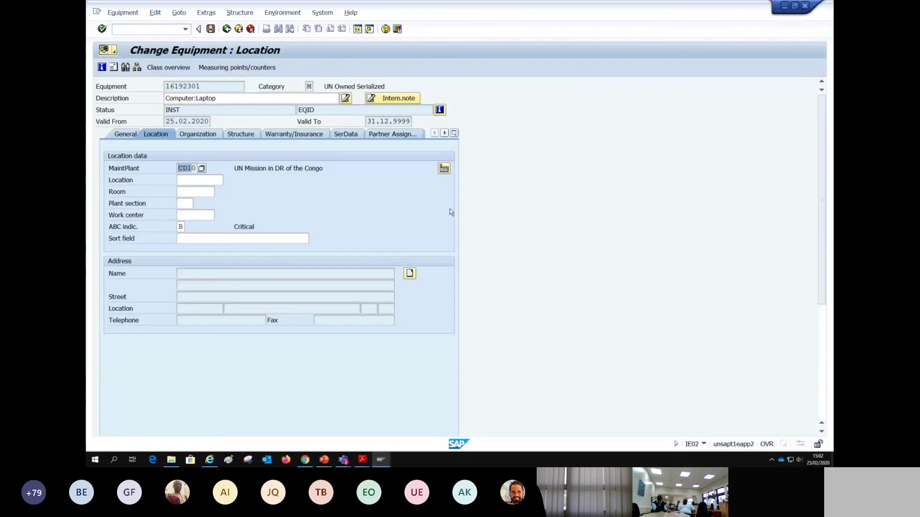
pyautogui.hotkey('alt', 'Tab')
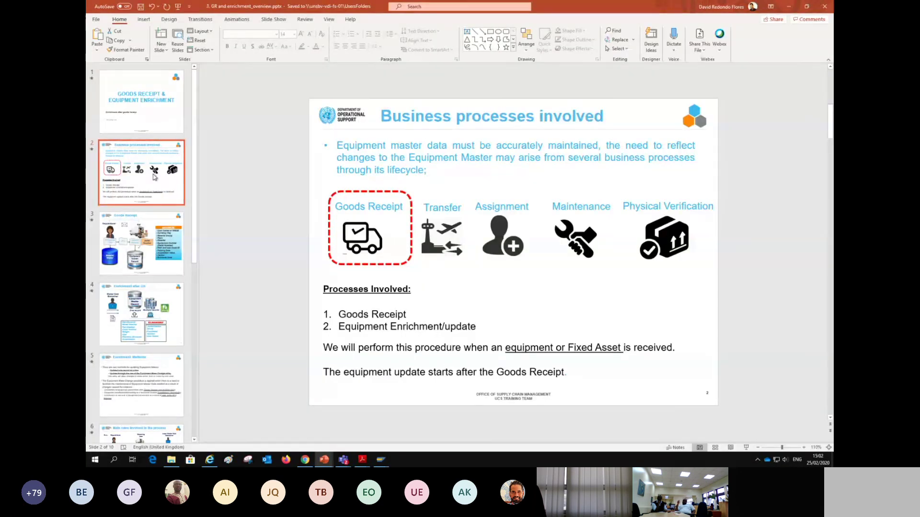
pyautogui.click(123, 216)
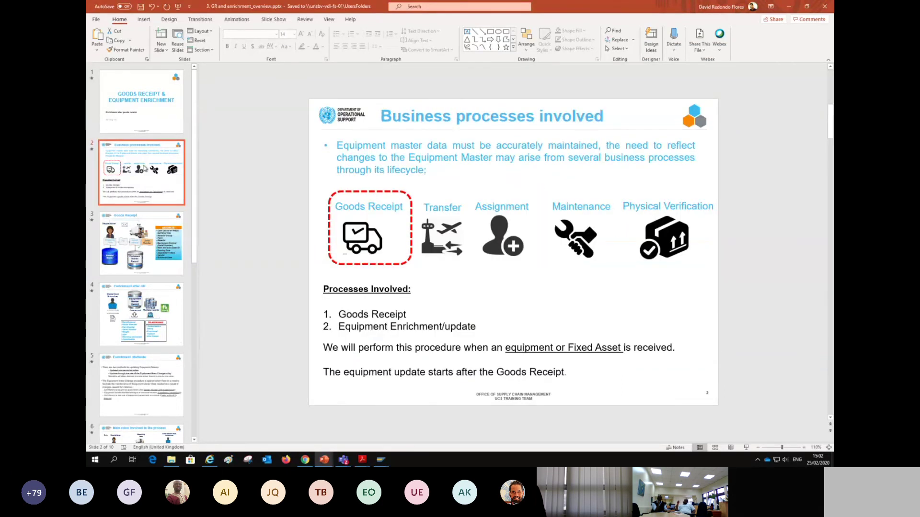
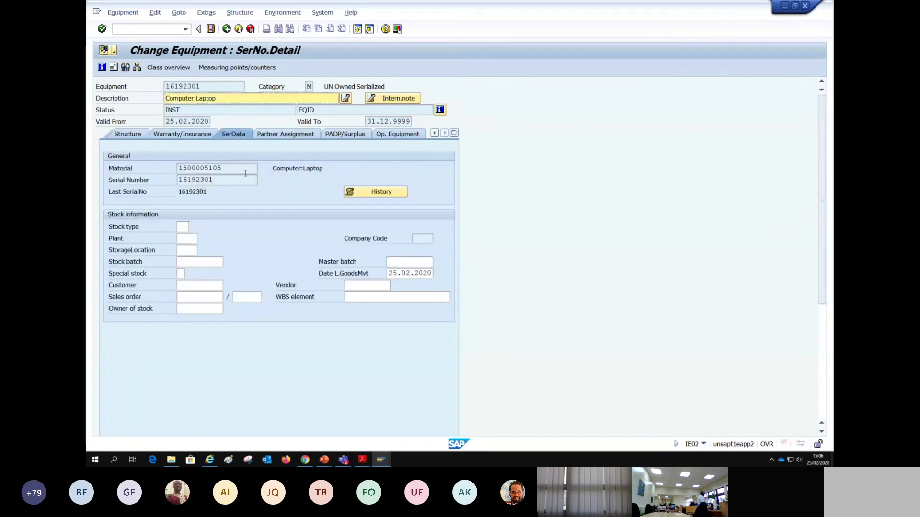
pyautogui.click(239, 169)
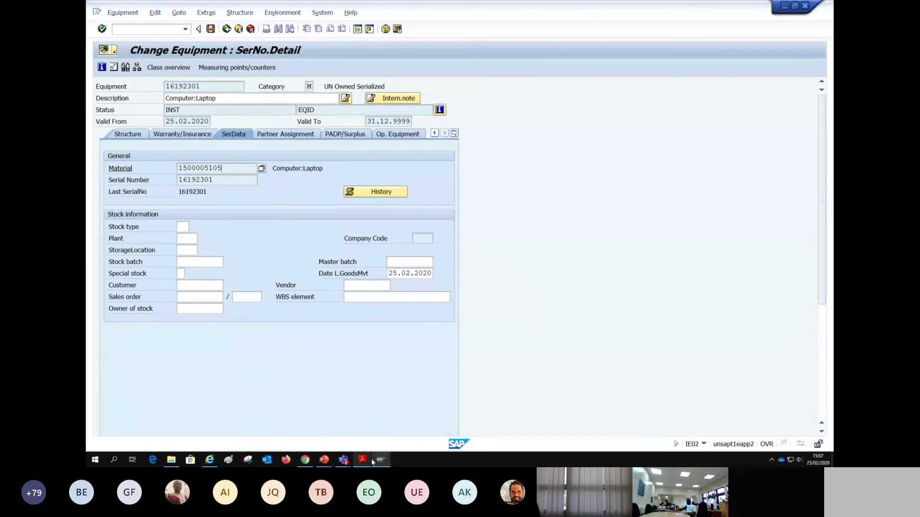
pyautogui.click(359, 30)
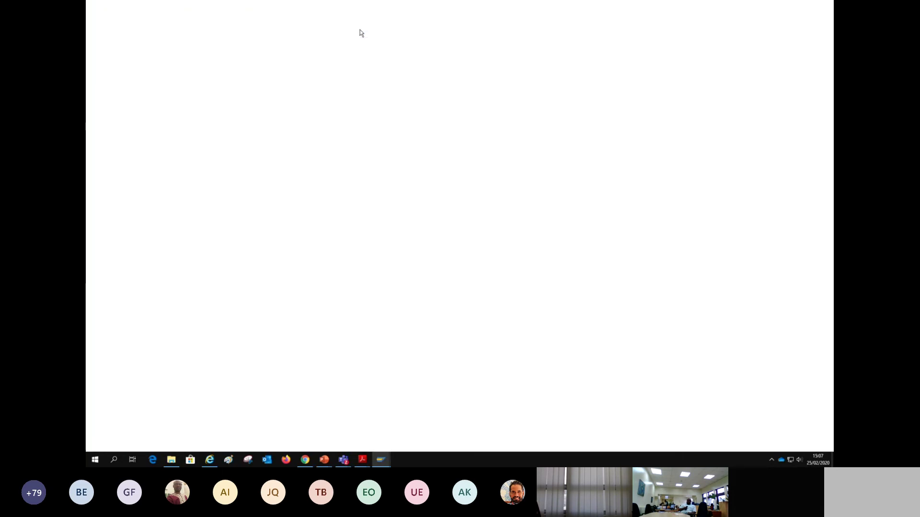
pyautogui.write('MIGO')
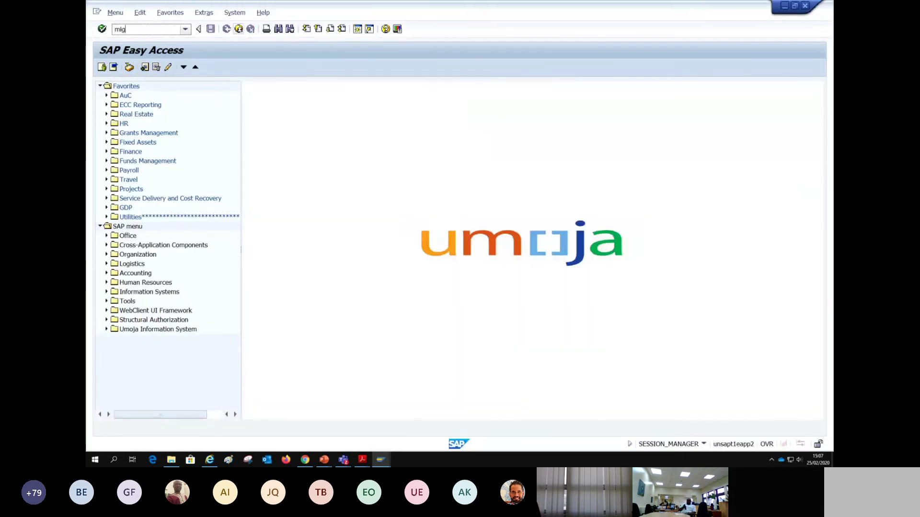
pyautogui.press('Return')
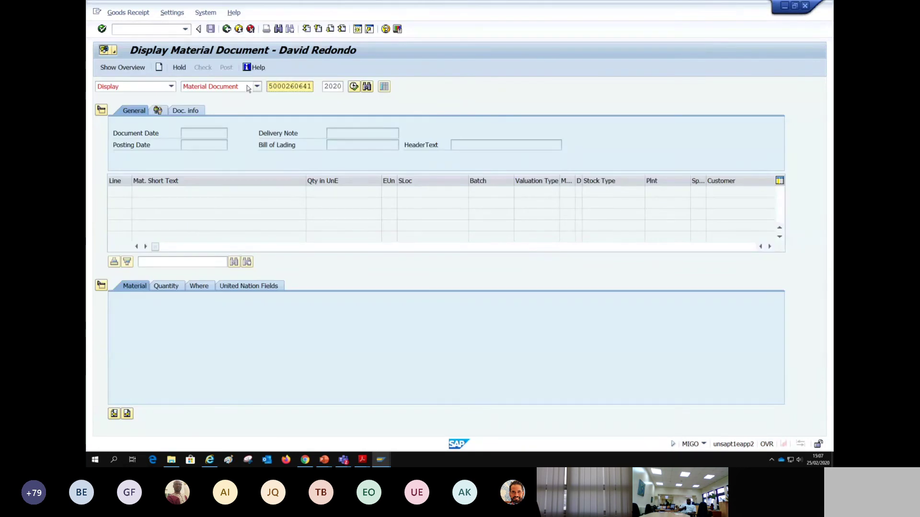
pyautogui.press('Return')
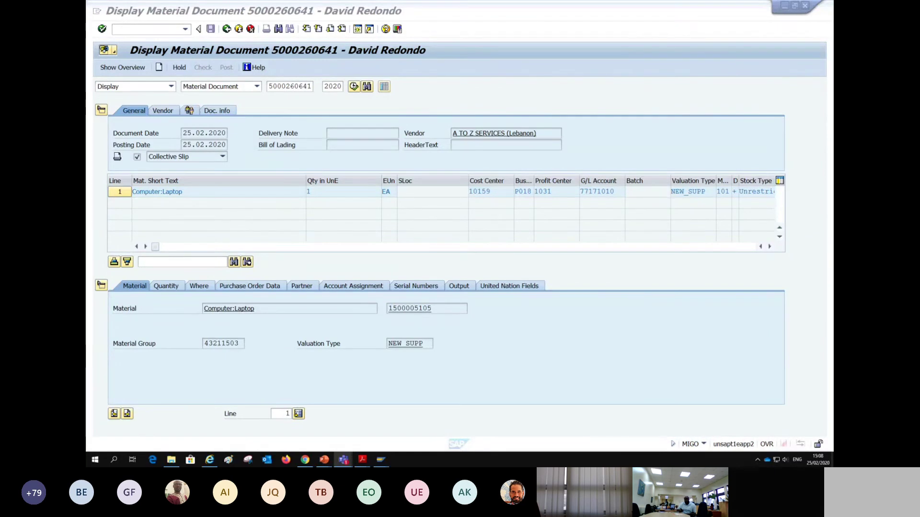
# - Switch to the Teams meeting chat and read the latest question about equipment enrichment for prior years
pyautogui.click(732, 219)
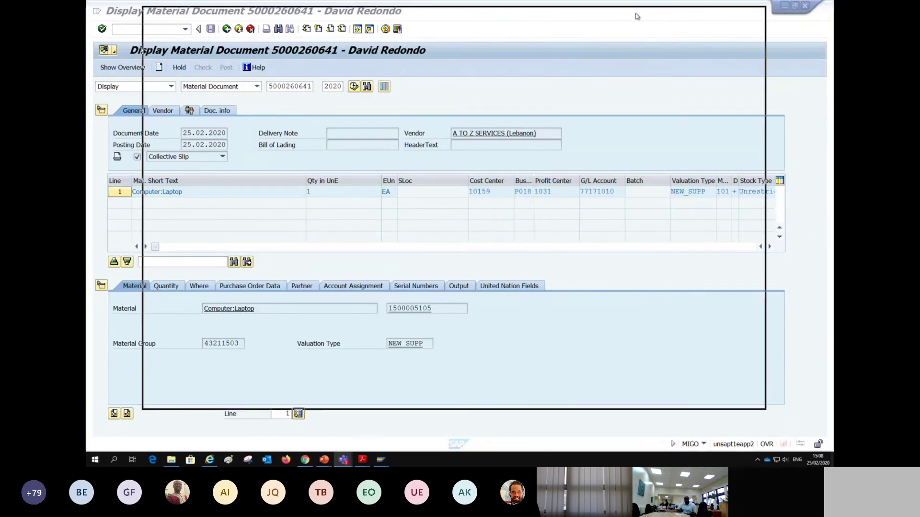
pyautogui.moveTo(732, 219)
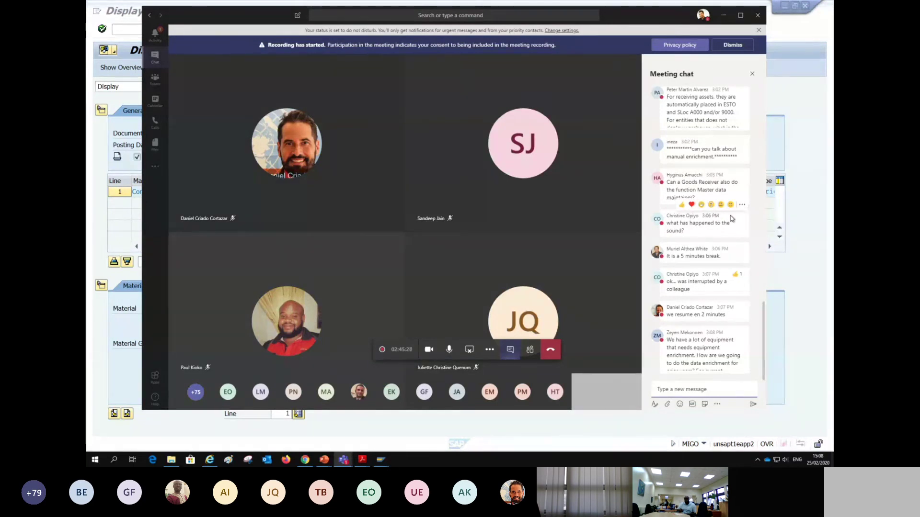
pyautogui.tripleClick(731, 370)
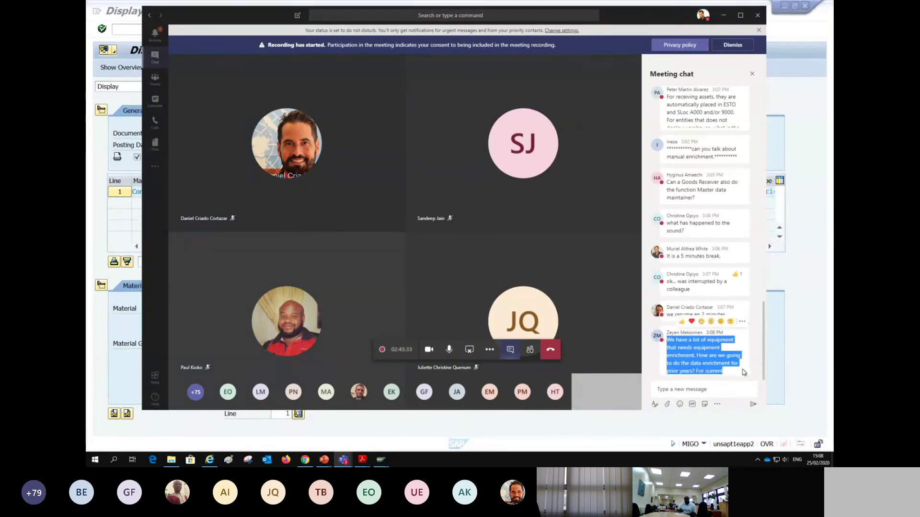
pyautogui.scroll(-1, 735, 379)
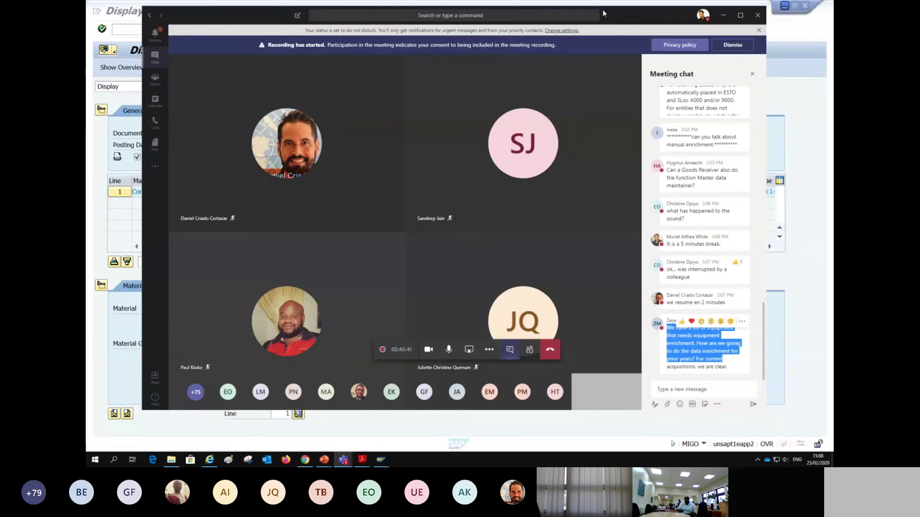
pyautogui.hotkey('alt', 'Tab')
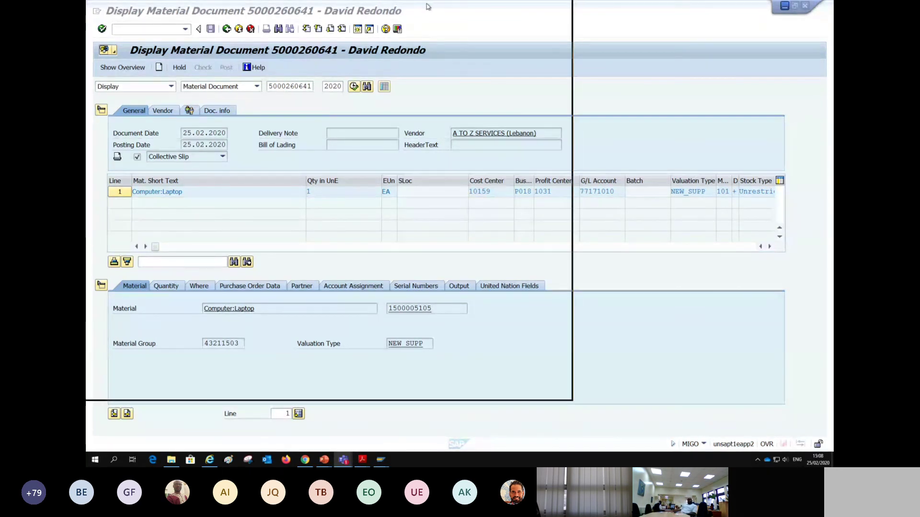
# - Look back through the earlier messages in the Teams meeting chat for the participants' questions on enrichment and equipment data
pyautogui.hotkey('alt', 'Tab')
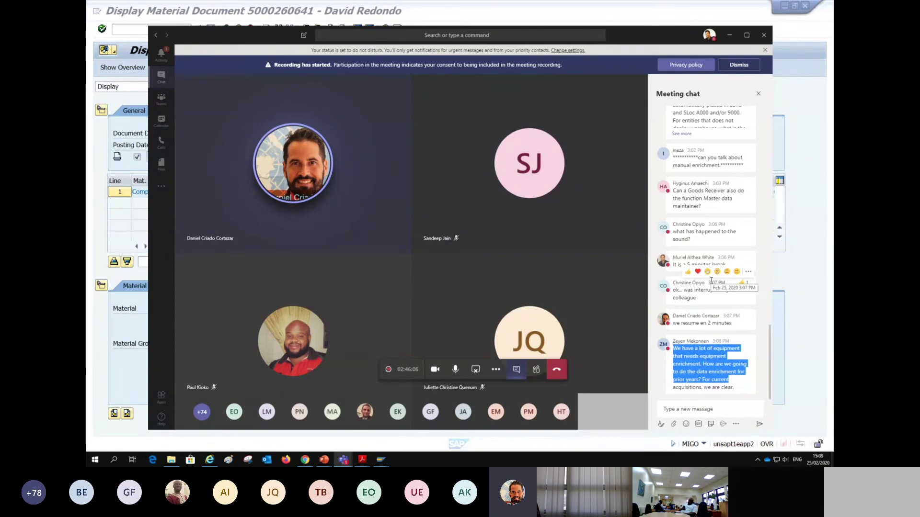
pyautogui.scroll(1, 711, 281)
pyautogui.scroll(3, 712, 283)
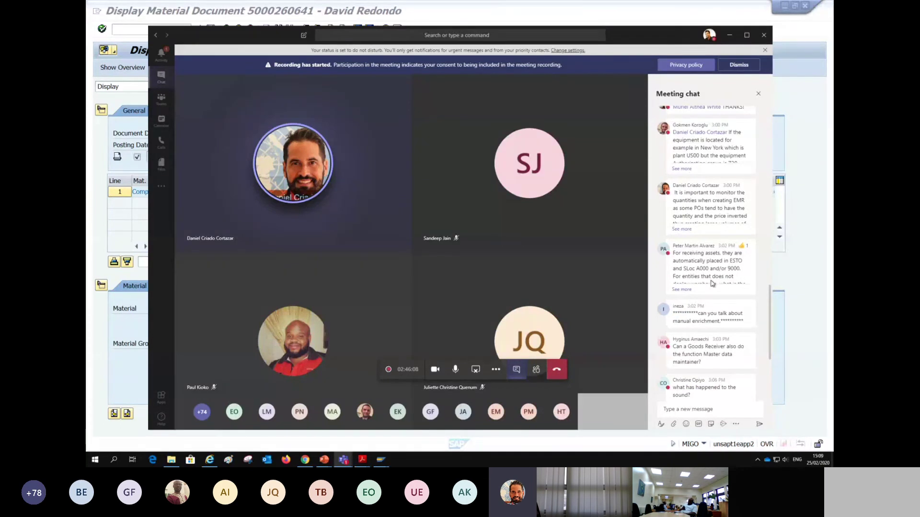
pyautogui.scroll(2, 712, 284)
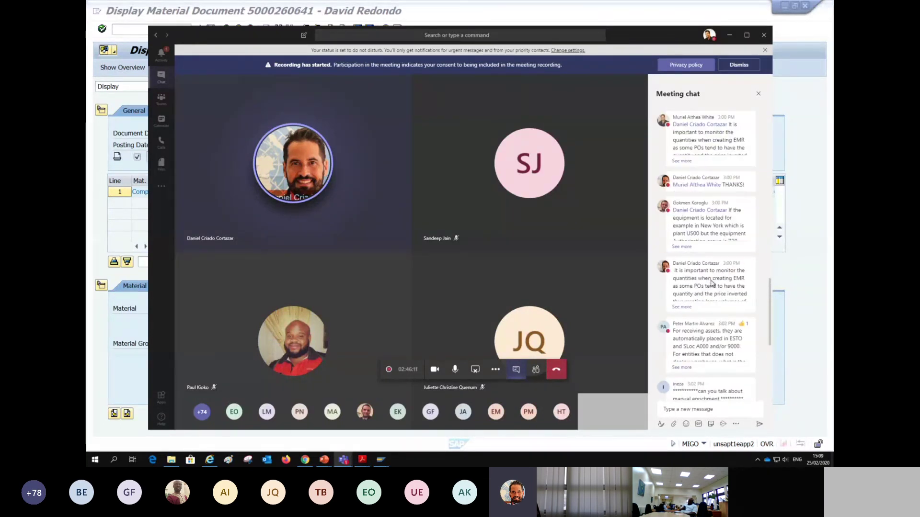
pyautogui.scroll(2, 712, 284)
pyautogui.scroll(1, 712, 283)
pyautogui.scroll(1, 713, 264)
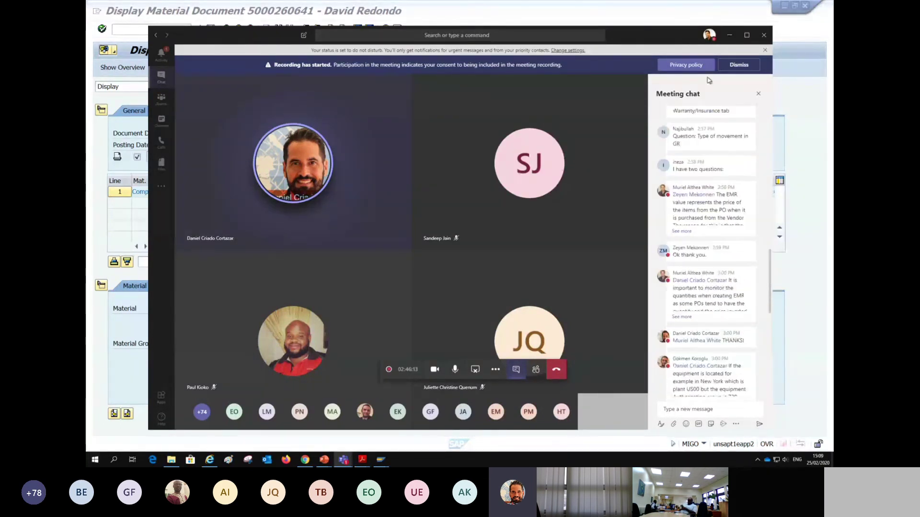
pyautogui.scroll(3, 714, 247)
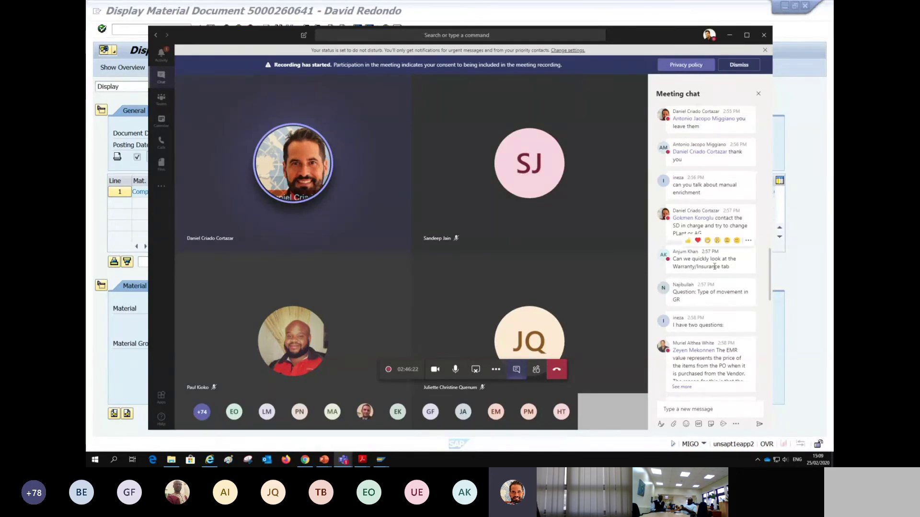
pyautogui.scroll(1, 714, 266)
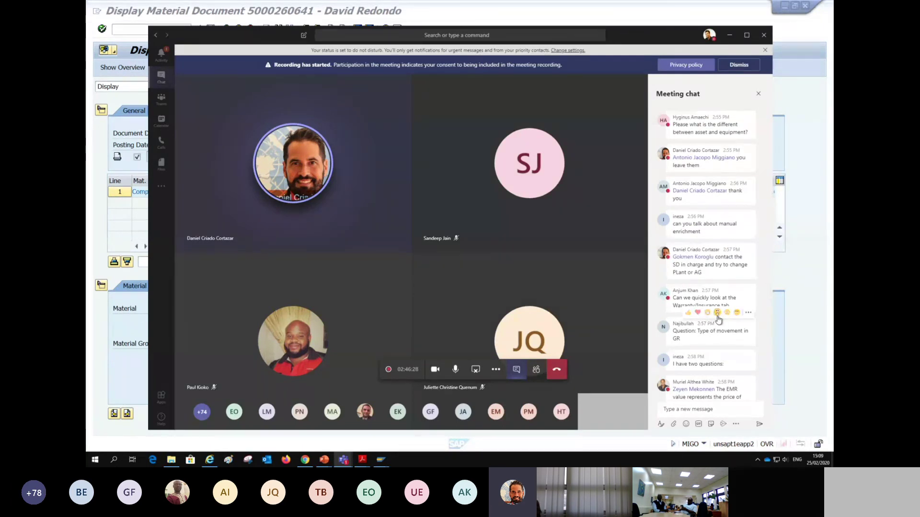
pyautogui.scroll(1, 719, 317)
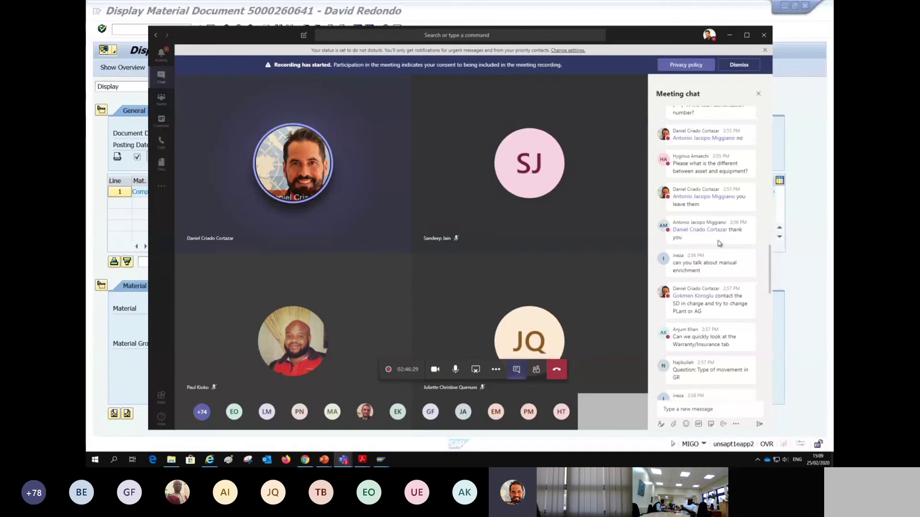
pyautogui.moveTo(717, 241)
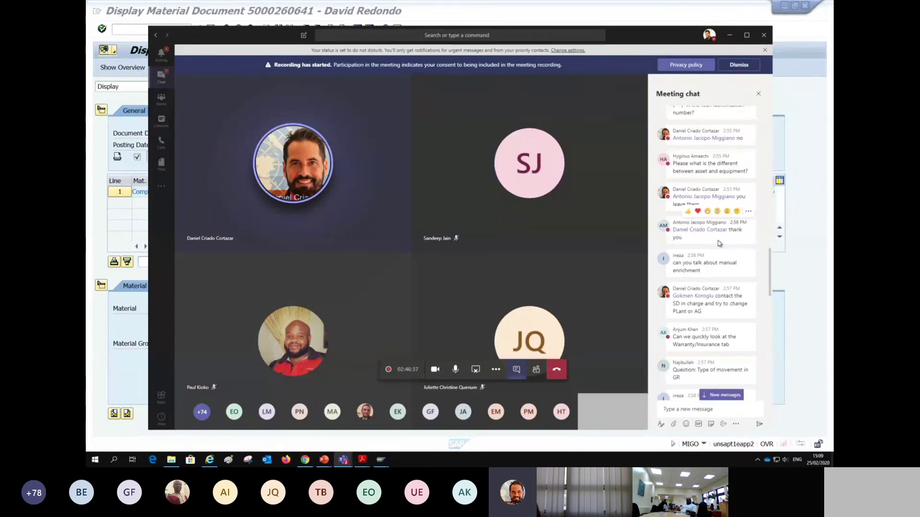
# - Switch to Adobe Acrobat Reader to view page 15 of the Equipment Assignment job aid and return to the SAP material document
pyautogui.click(360, 460)
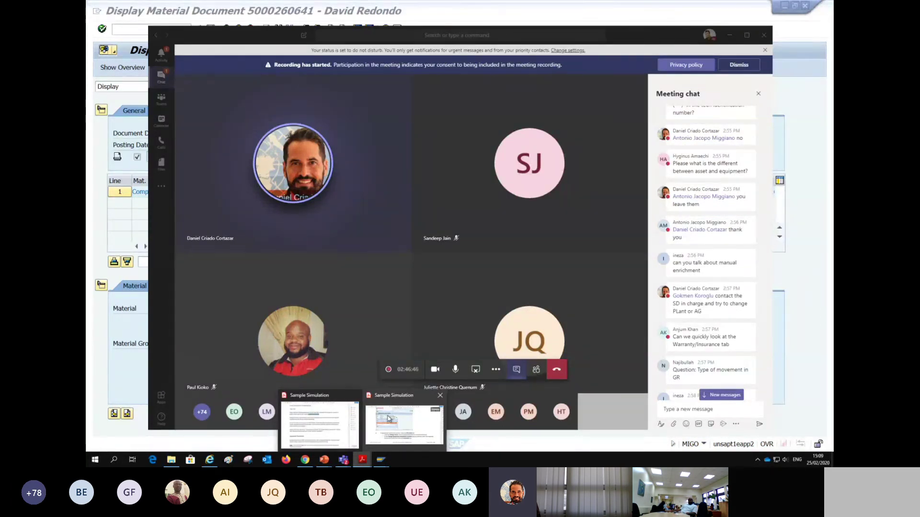
pyautogui.click(388, 419)
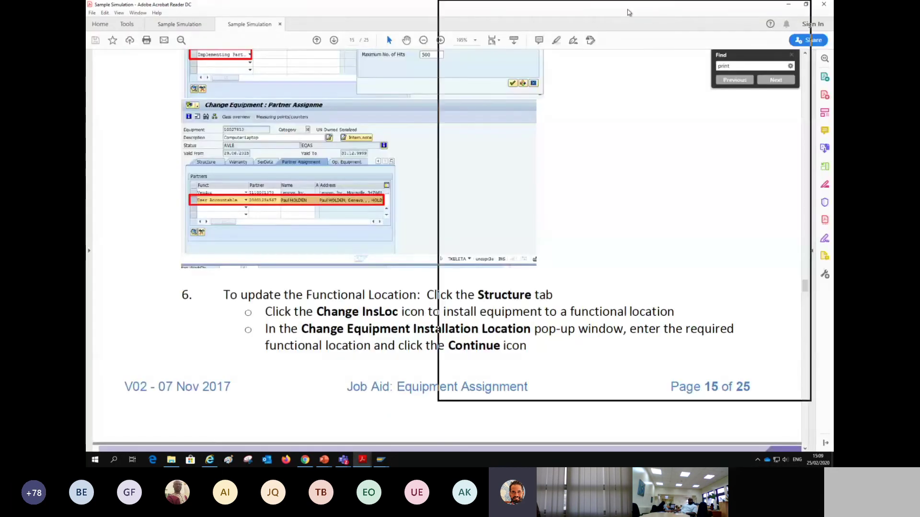
pyautogui.hotkey('alt', 'Tab')
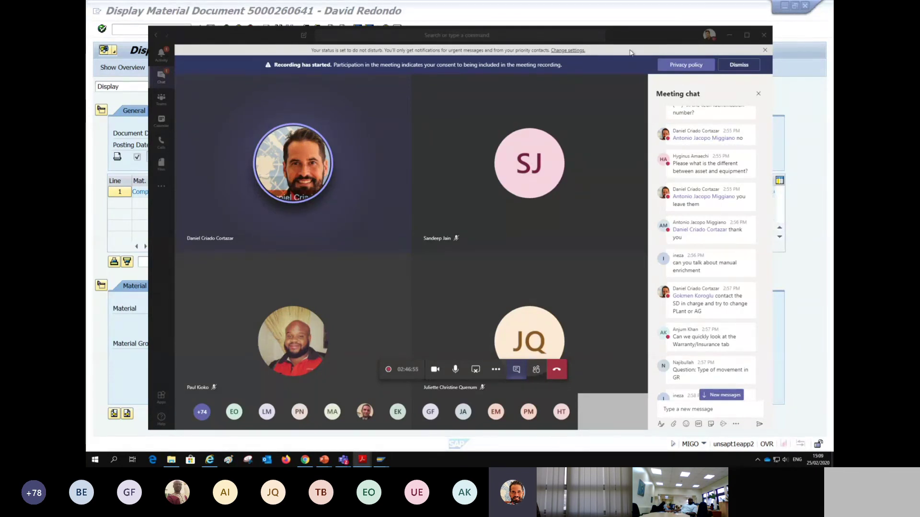
pyautogui.click(796, 74)
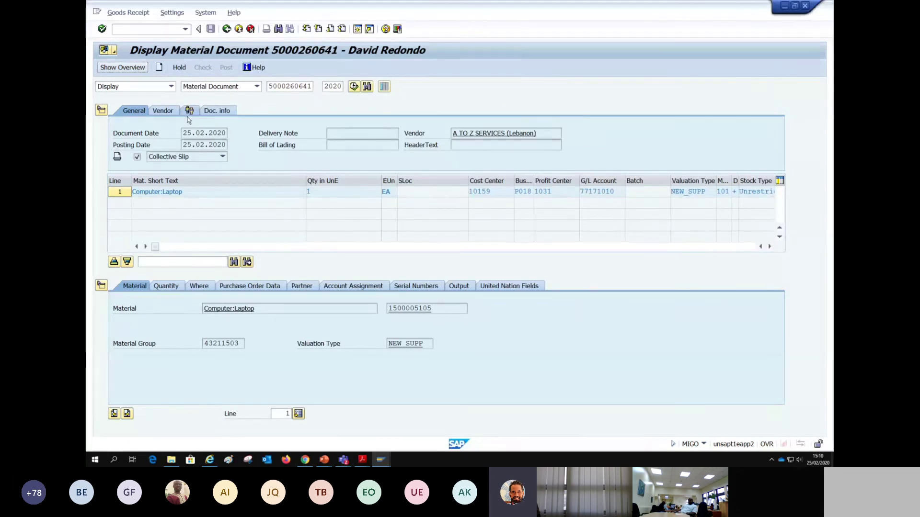
# - Switch to the SAP session with the laptop's equipment record and review its Warranty/Insurance data
pyautogui.hotkey('alt', 'Tab')
pyautogui.hotkey('alt', 'Tab')
pyautogui.hotkey('alt', 'Tab')
pyautogui.hotkey('alt', 'Tab')
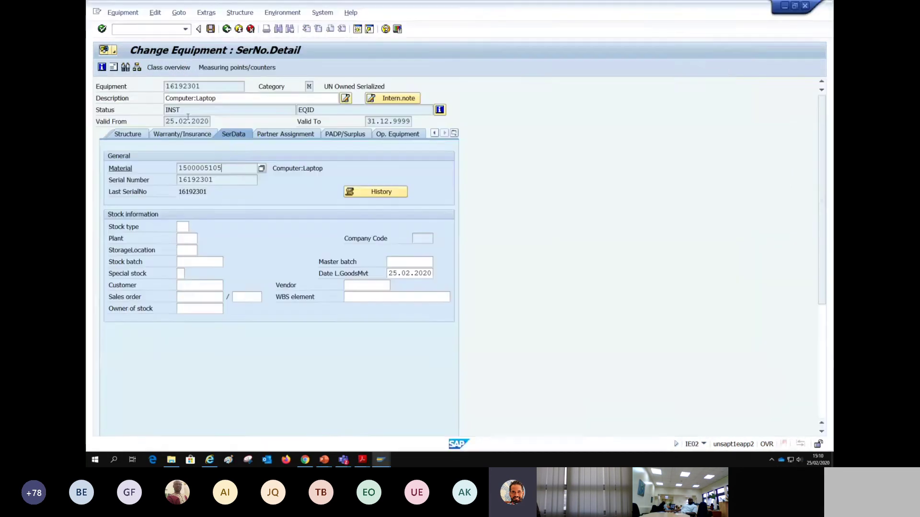
pyautogui.click(201, 135)
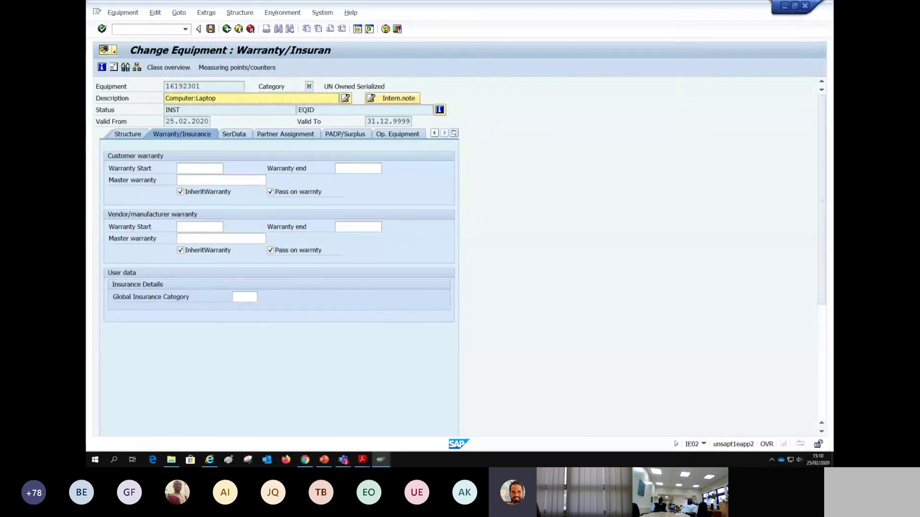
pyautogui.hotkey('alt', 'Tab')
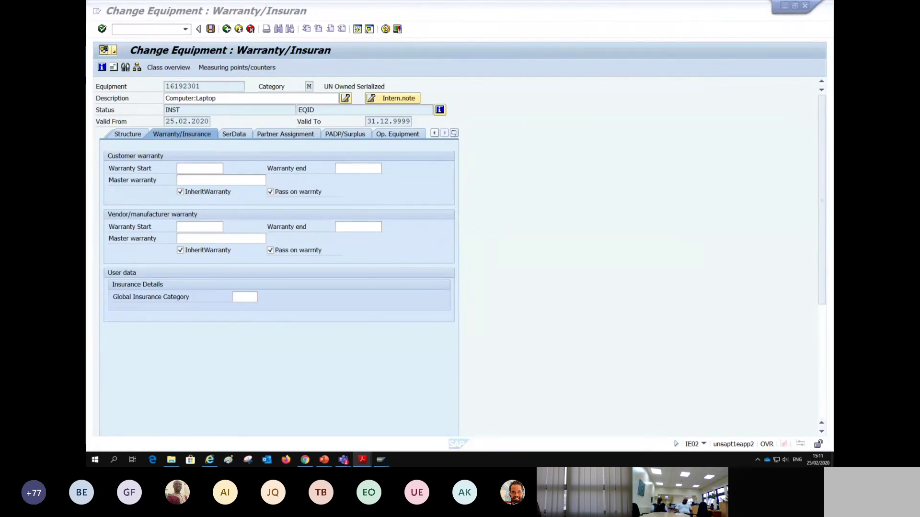
# - Review the laptop equipment's serial data and its customer and vendor warranty start fields
pyautogui.click(274, 137)
pyautogui.click(234, 135)
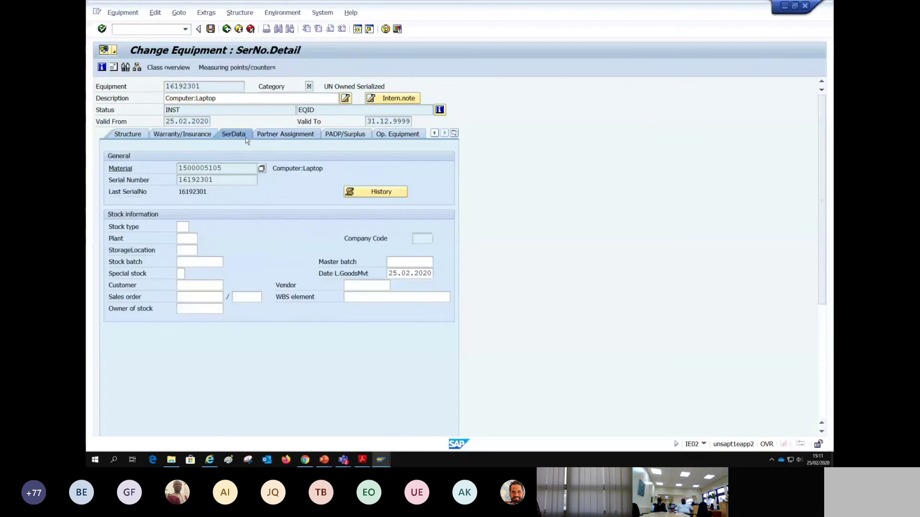
pyautogui.click(182, 137)
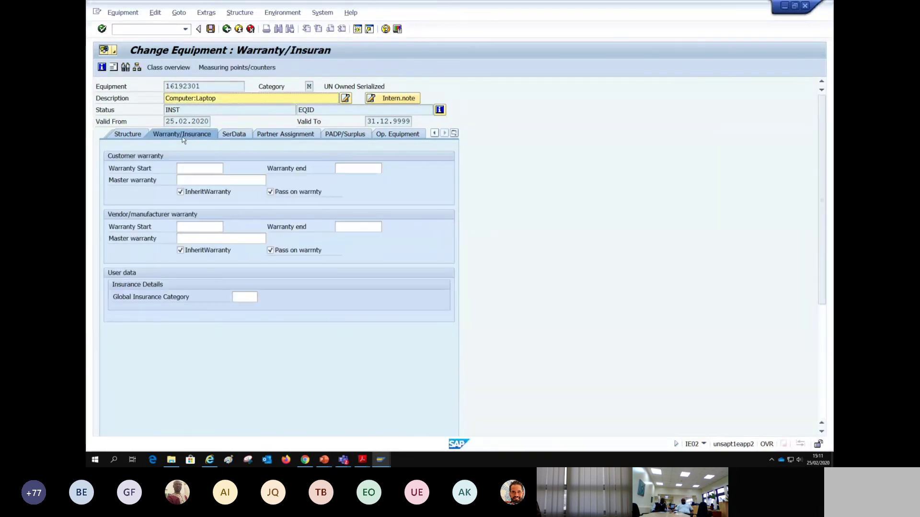
pyautogui.click(208, 171)
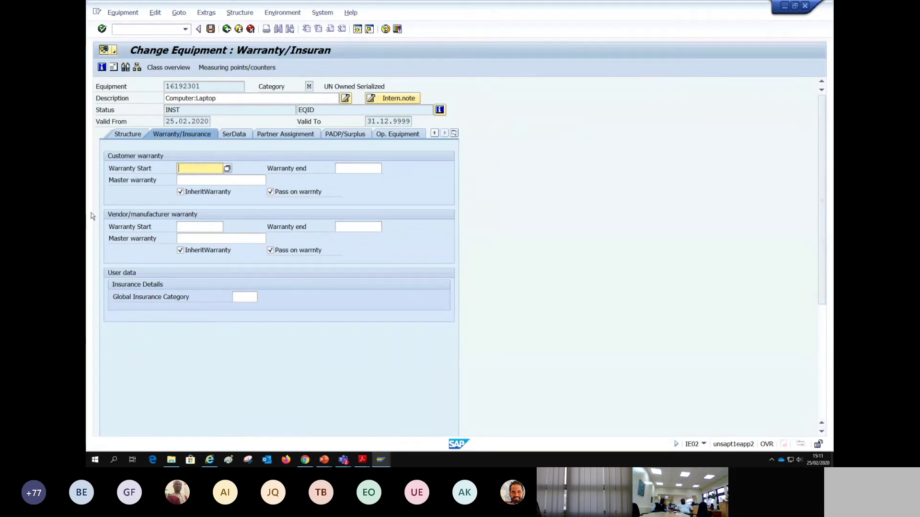
pyautogui.click(130, 221)
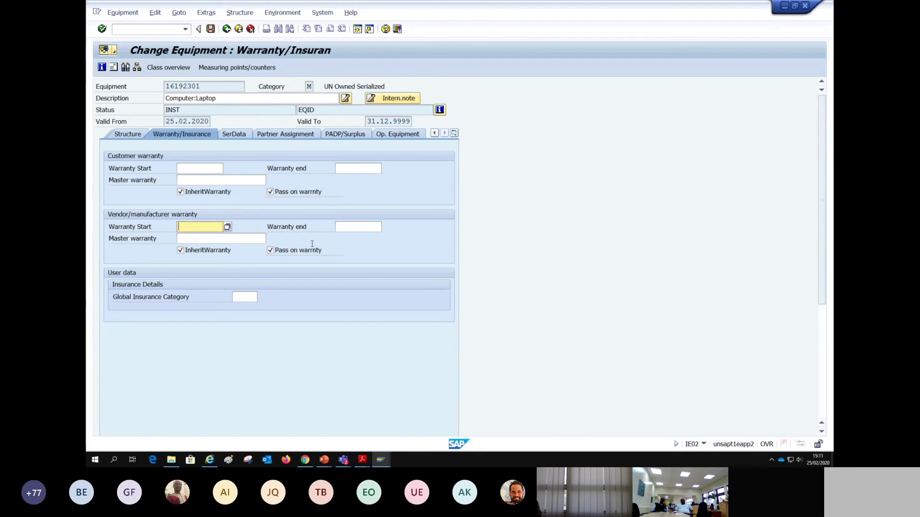
# - Try to open Records Management Plant Maintenance from the equipment's object services
pyautogui.click(115, 54)
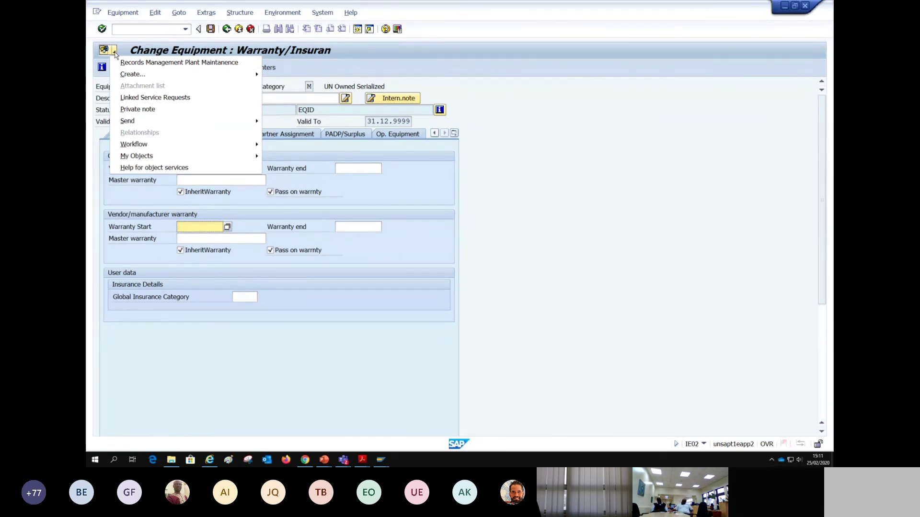
pyautogui.click(114, 52)
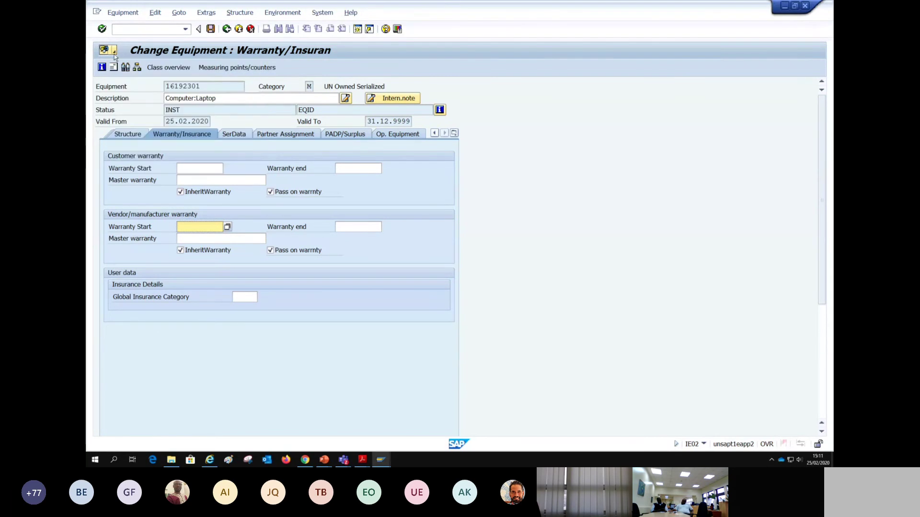
pyautogui.click(114, 53)
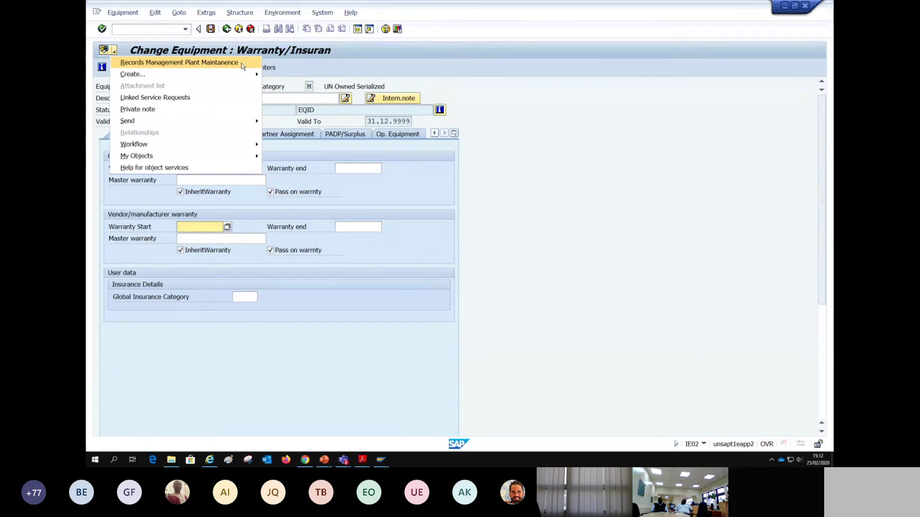
pyautogui.click(207, 63)
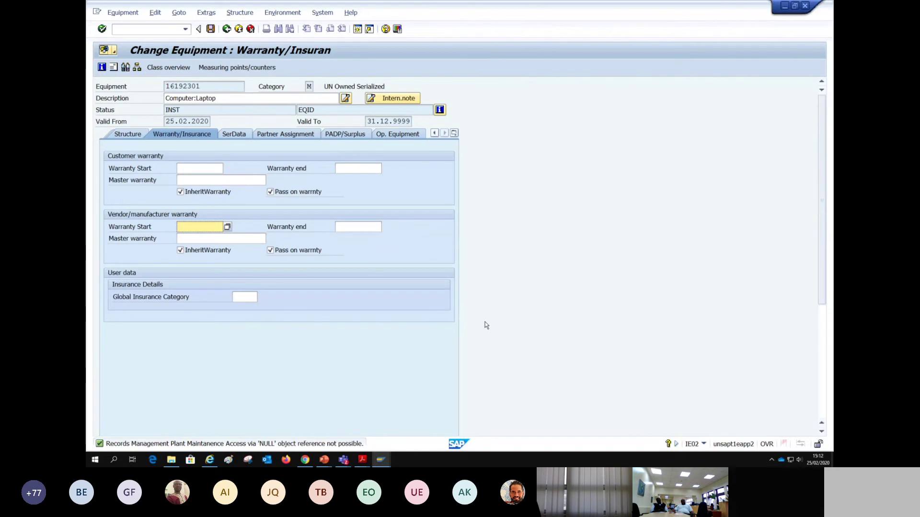
pyautogui.click(114, 52)
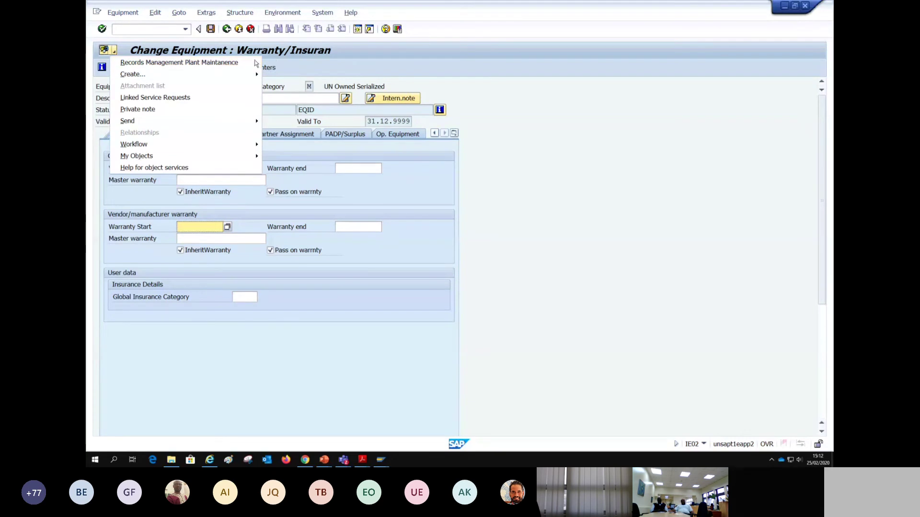
pyautogui.click(632, 127)
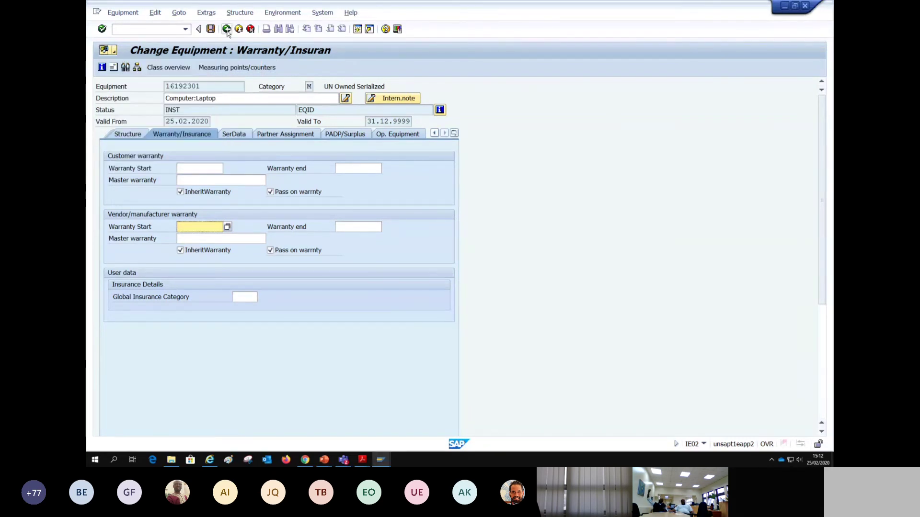
# - Switch to the displayed material document and examine the material number of its laptop line
pyautogui.click(227, 31)
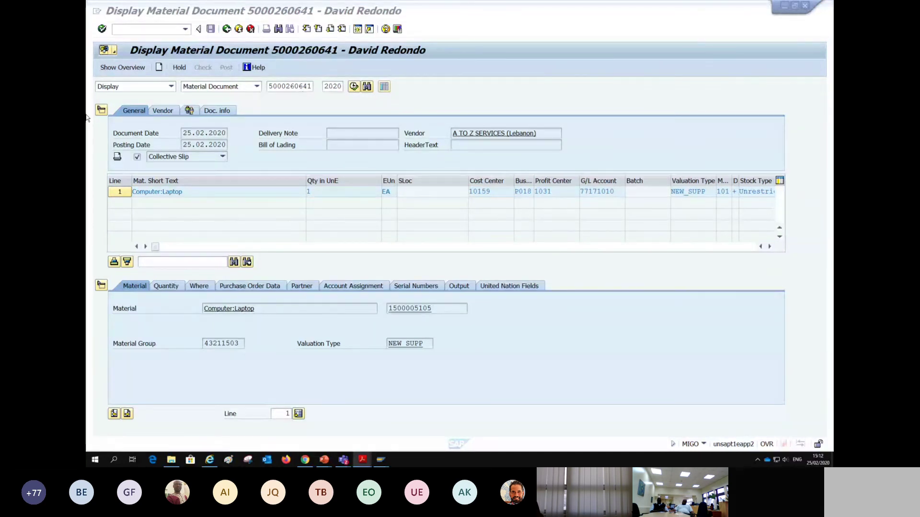
pyautogui.click(118, 311)
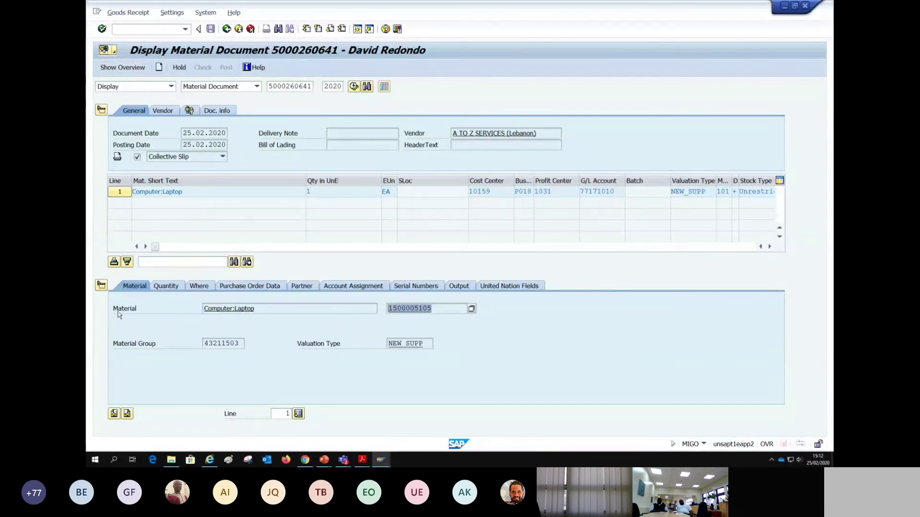
pyautogui.click(430, 309)
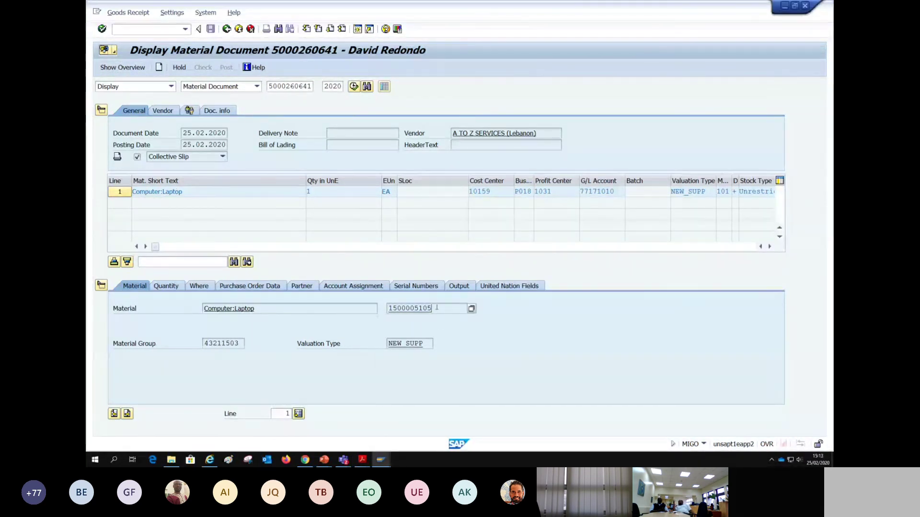
pyautogui.moveTo(396, 308)
pyautogui.mouseDown()
pyautogui.moveTo(436, 308)
pyautogui.moveTo(383, 311)
pyautogui.mouseUp()
pyautogui.click(441, 309)
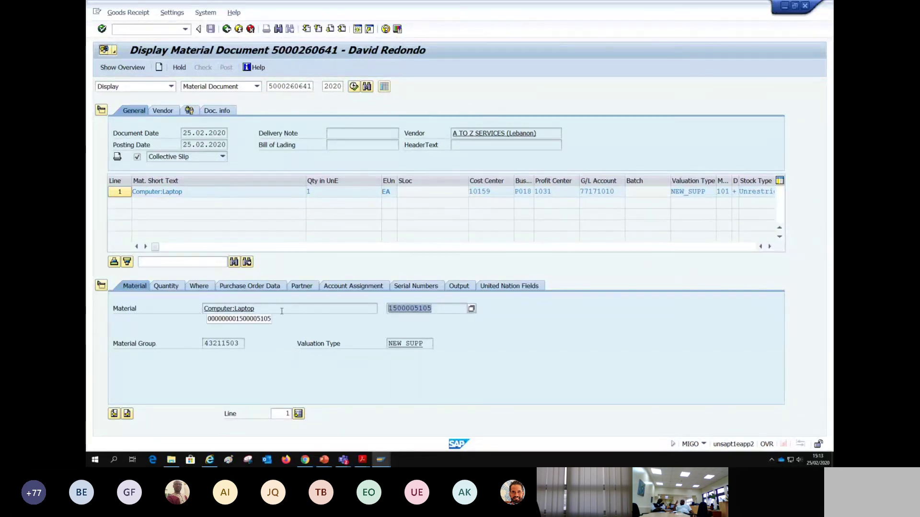
# - Return to the laptop's equipment record and review its general, location, organization and structure data
pyautogui.hotkey('alt', 'Tab')
pyautogui.hotkey('alt', 'Tab')
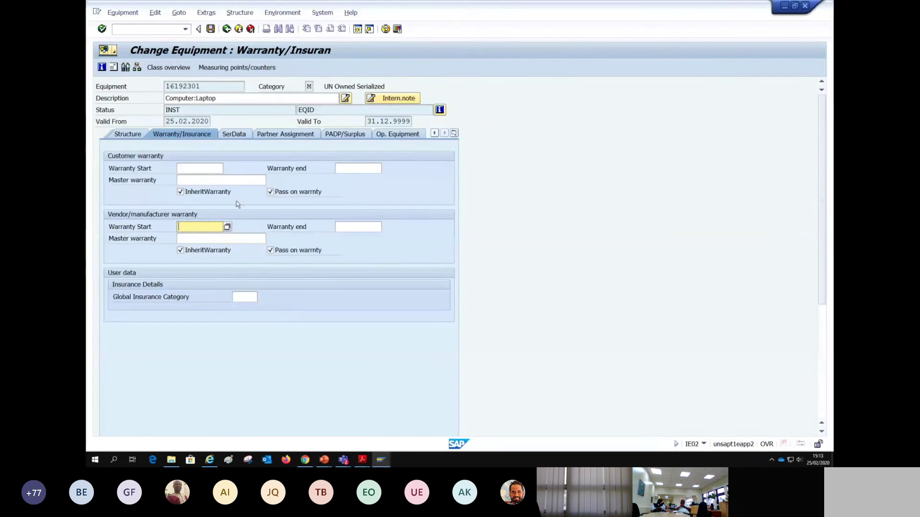
pyautogui.click(434, 134)
pyautogui.doubleClick(434, 134)
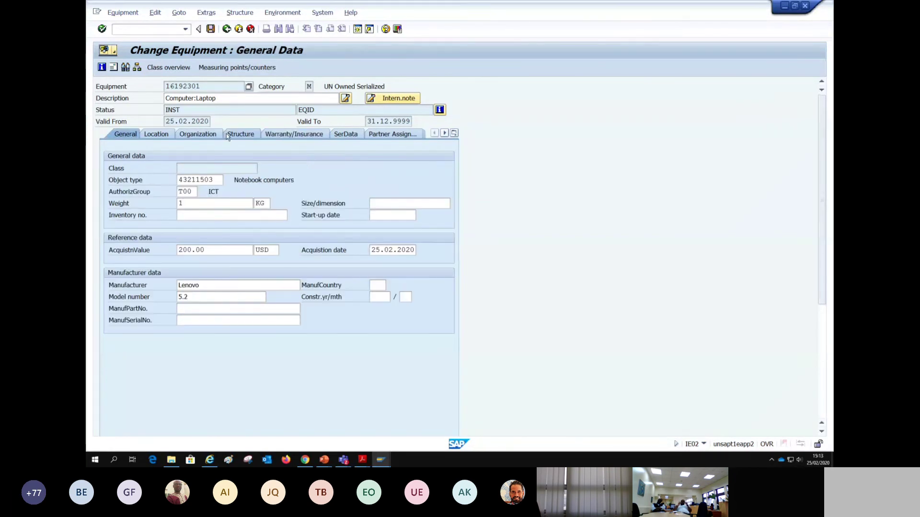
pyautogui.click(159, 135)
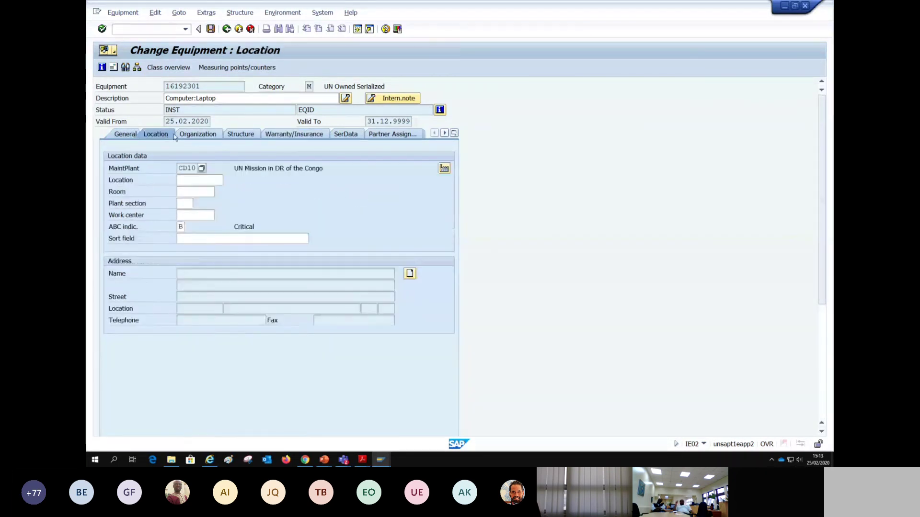
pyautogui.click(199, 136)
pyautogui.click(231, 135)
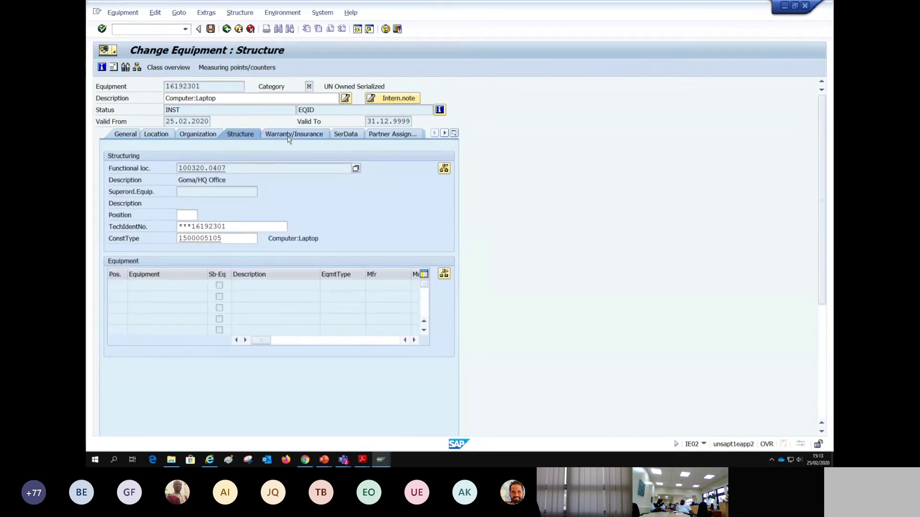
pyautogui.click(445, 134)
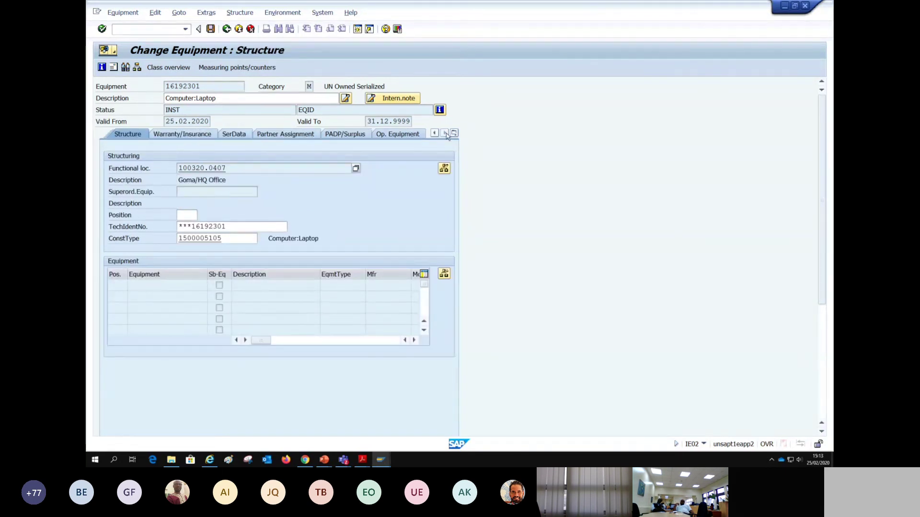
# - Examine the material number in the laptop equipment's serial data
pyautogui.click(226, 136)
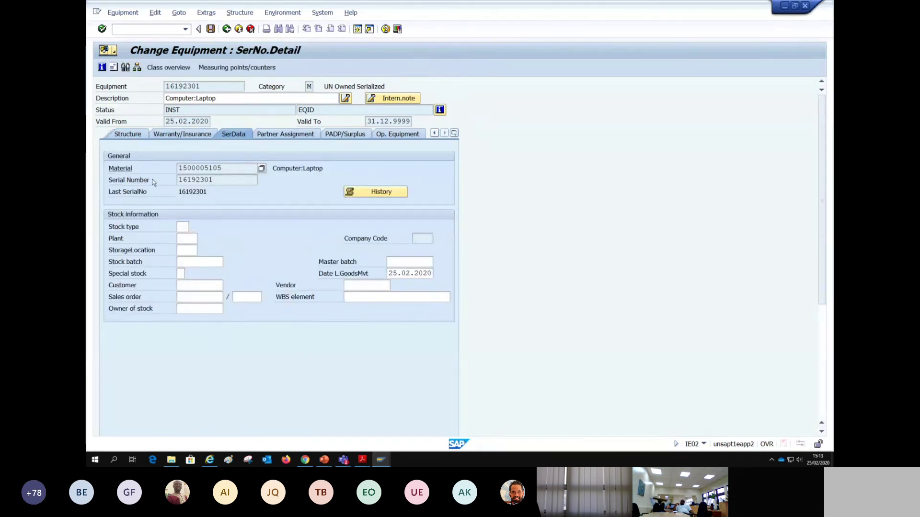
pyautogui.moveTo(221, 168); pyautogui.dragTo(176, 168)
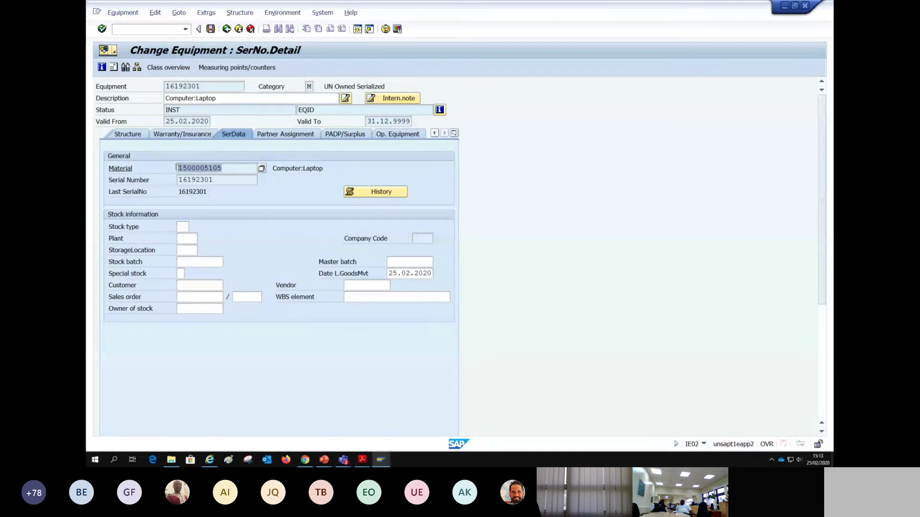
pyautogui.click(234, 169)
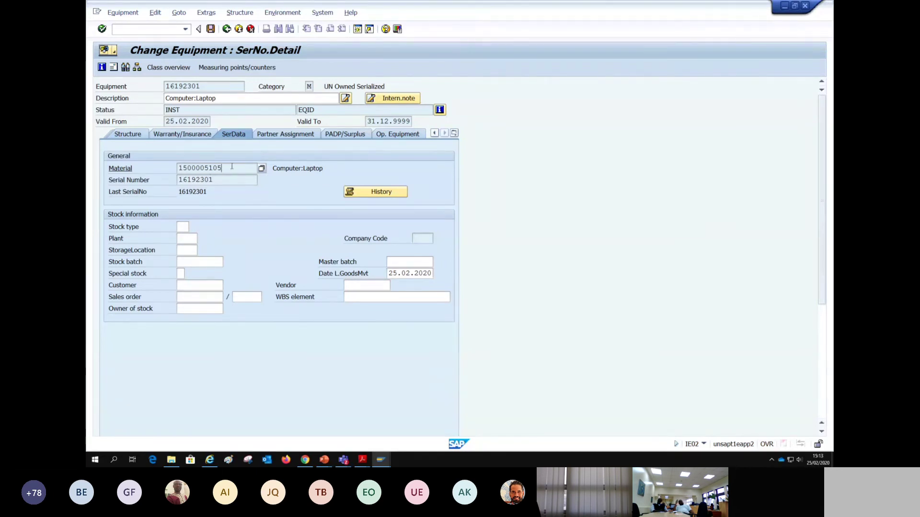
pyautogui.doubleClick(202, 168)
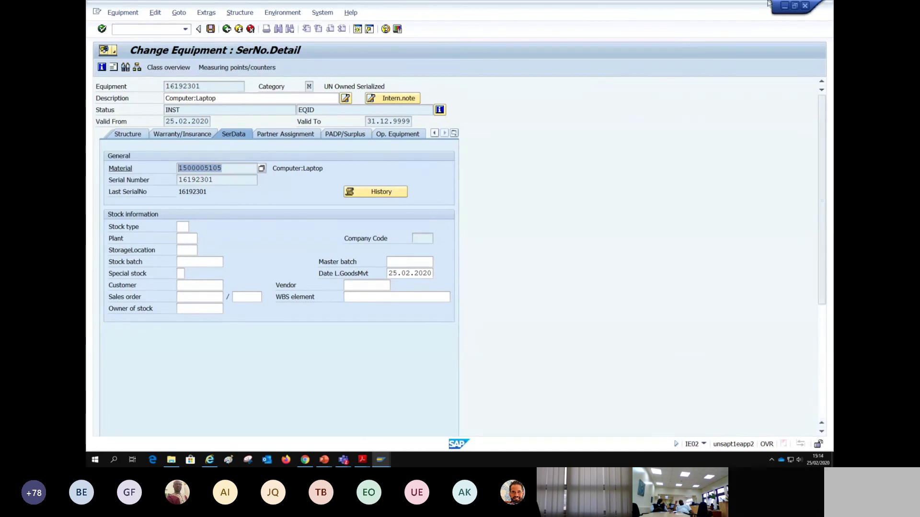
# - Switch to PowerPoint and bring up the 2. Assignment.pptx presentation
pyautogui.click(323, 460)
pyautogui.click(282, 422)
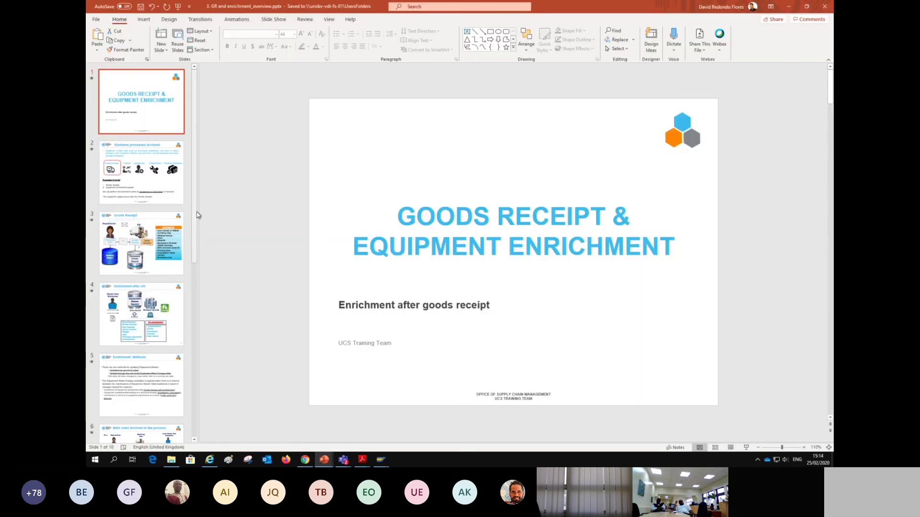
pyautogui.click(324, 460)
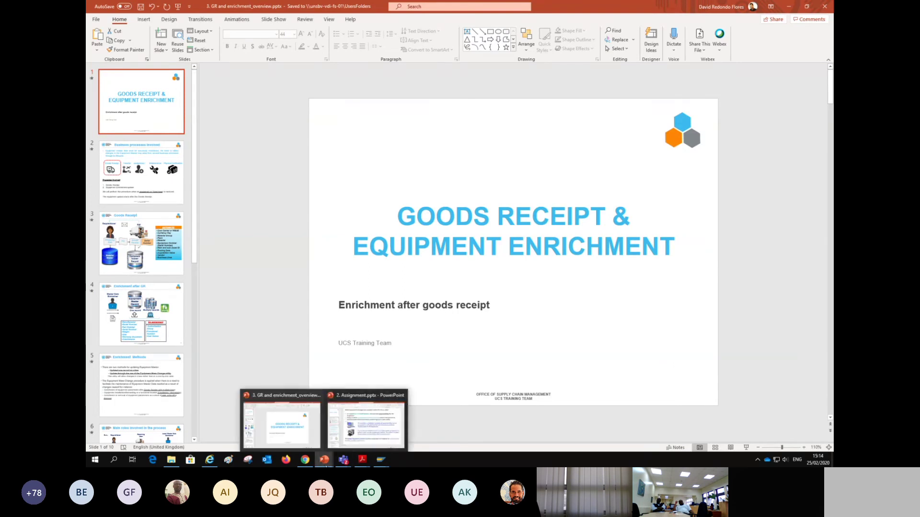
pyautogui.click(352, 420)
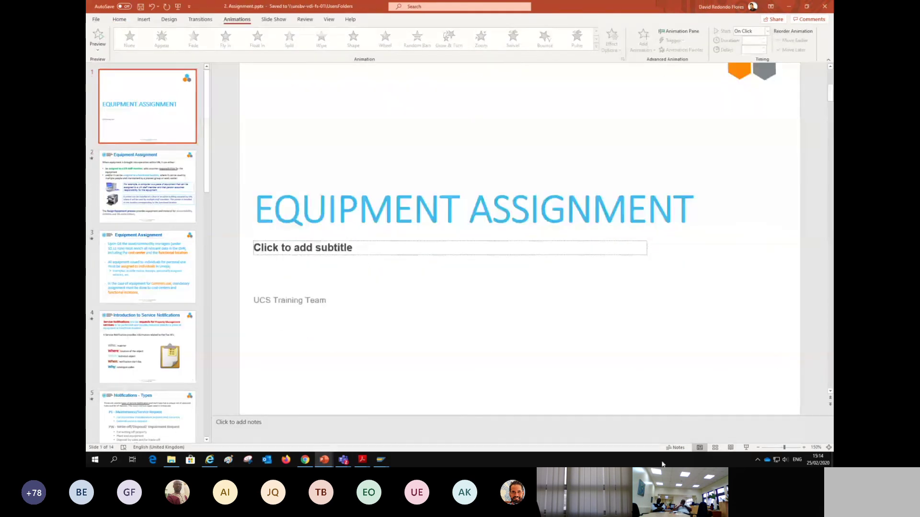
# - Start the Equipment Assignment slide show and swap Presenter View with the slide show
pyautogui.click(746, 447)
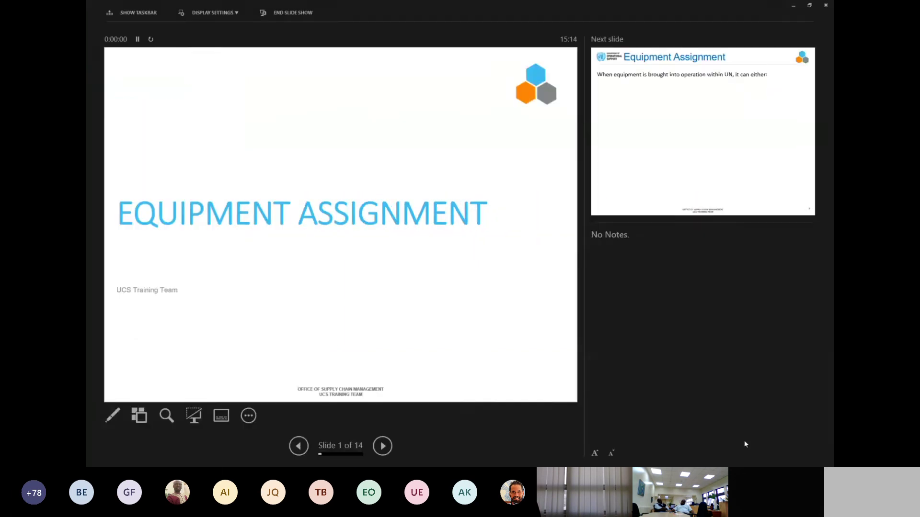
pyautogui.click(212, 15)
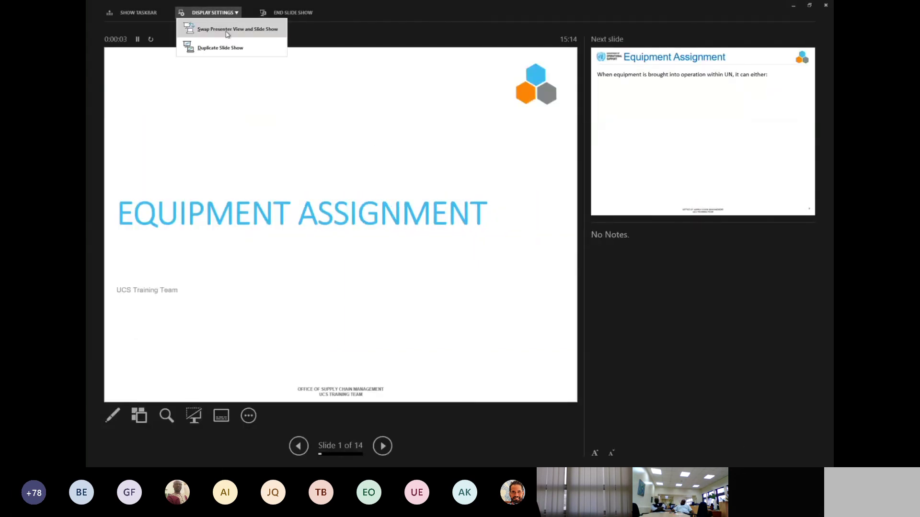
pyautogui.click(227, 32)
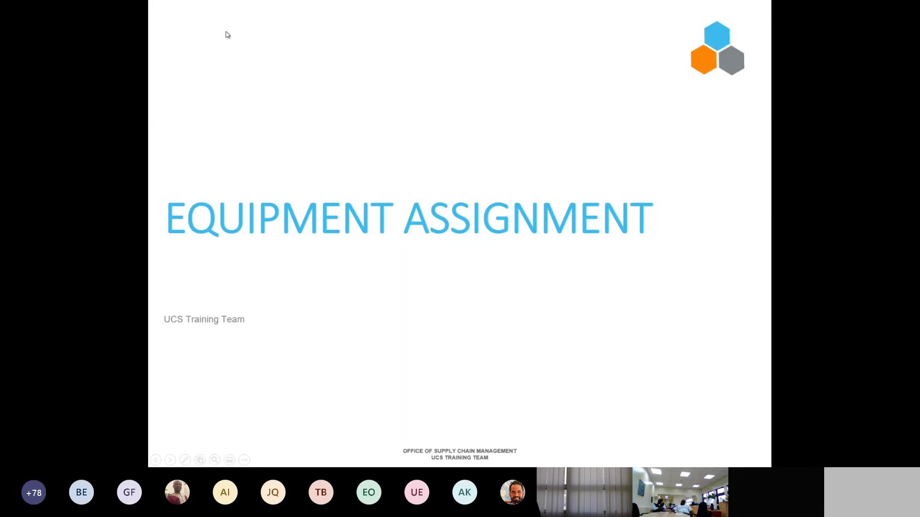
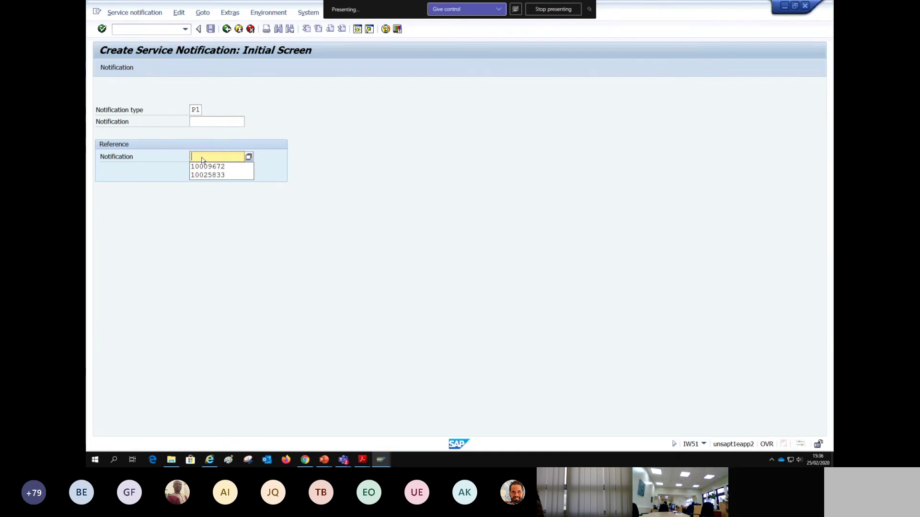
# - Start a P1 service notification using notification 10009672 as the reference
pyautogui.click(205, 170)
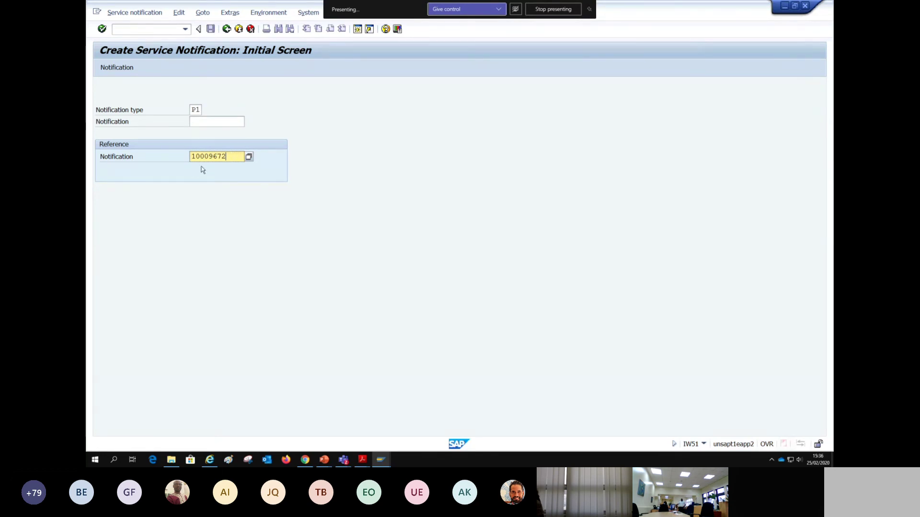
pyautogui.doubleClick(218, 161)
pyautogui.click(200, 158)
pyautogui.press('Return')
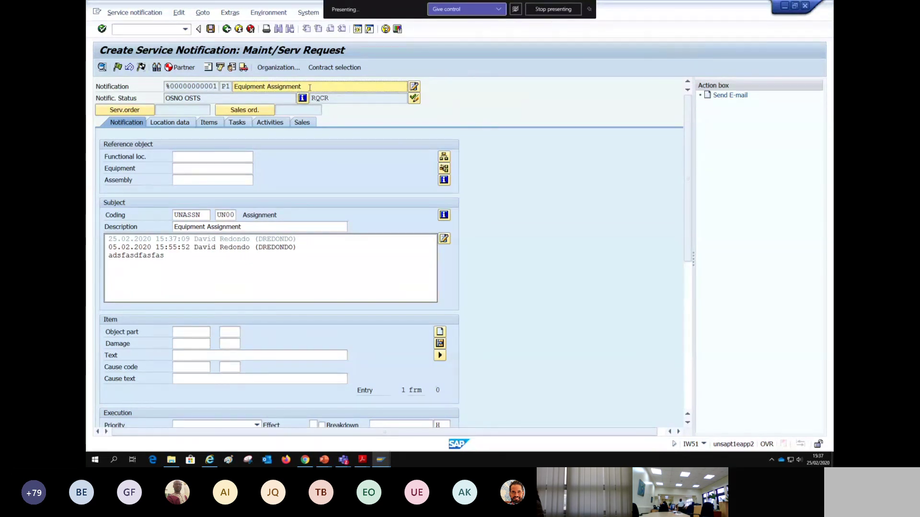
# - Review the notification's title, the selectable user statuses, and the functional location and equipment fields
pyautogui.moveTo(312, 88); pyautogui.dragTo(234, 86)
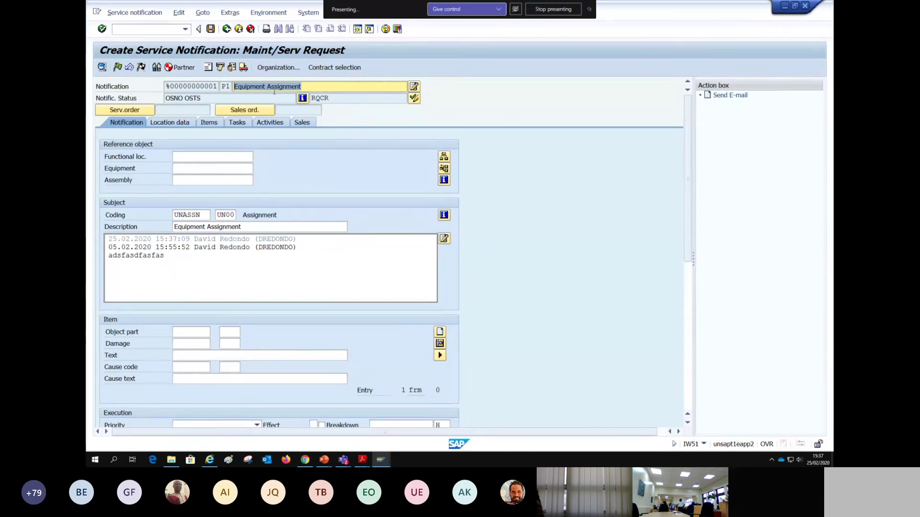
pyautogui.click(311, 88)
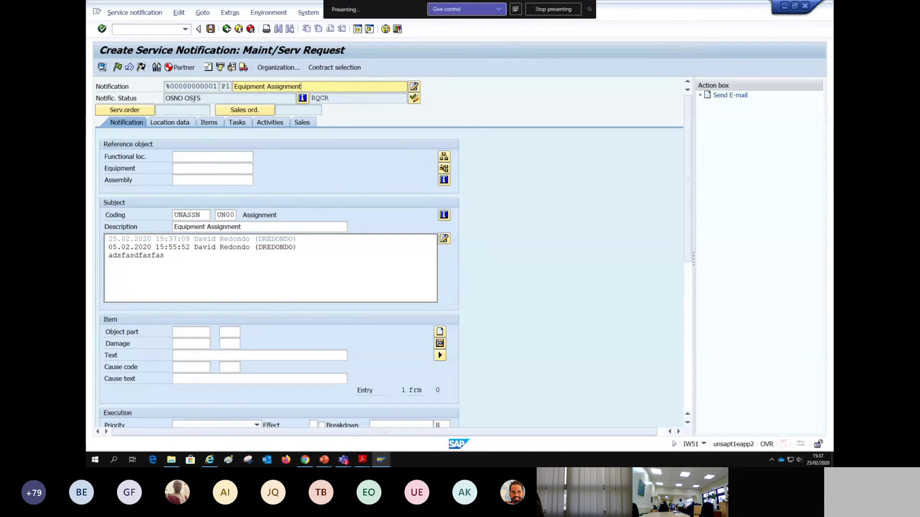
pyautogui.click(414, 99)
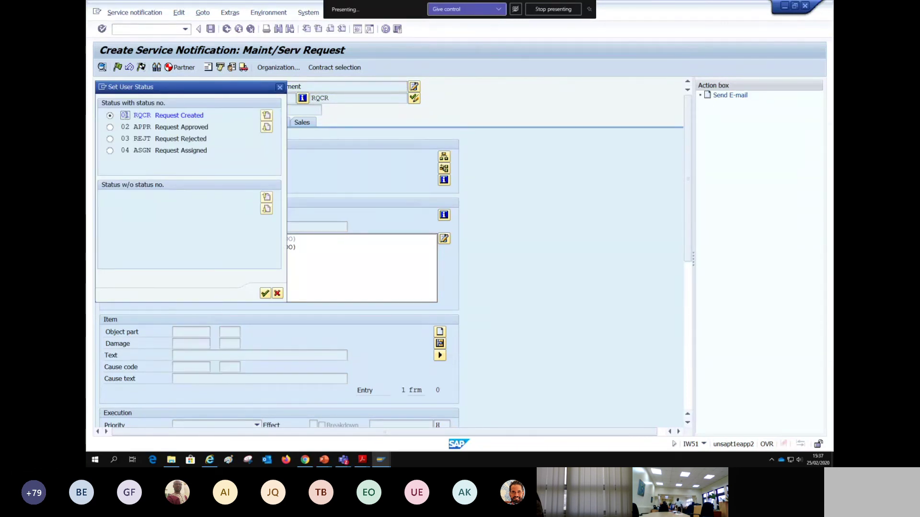
pyautogui.moveTo(155, 115); pyautogui.dragTo(250, 103)
pyautogui.click(279, 87)
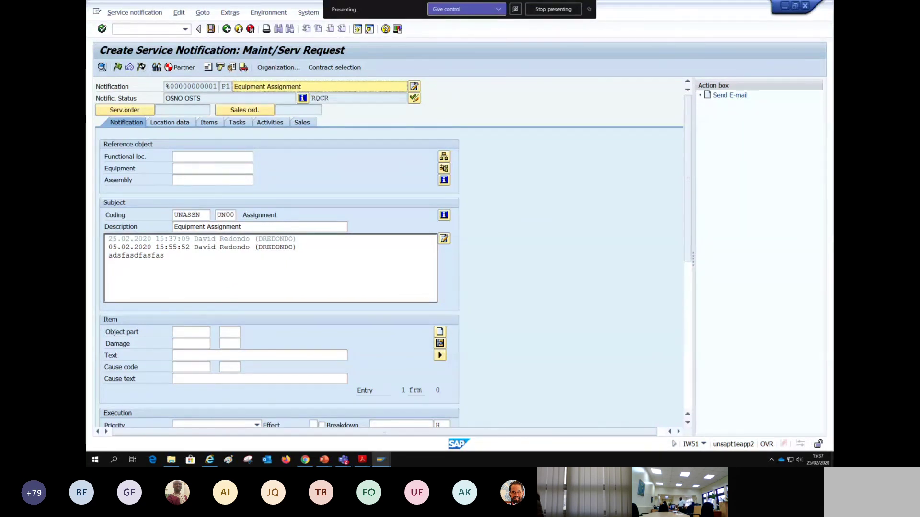
pyautogui.click(184, 157)
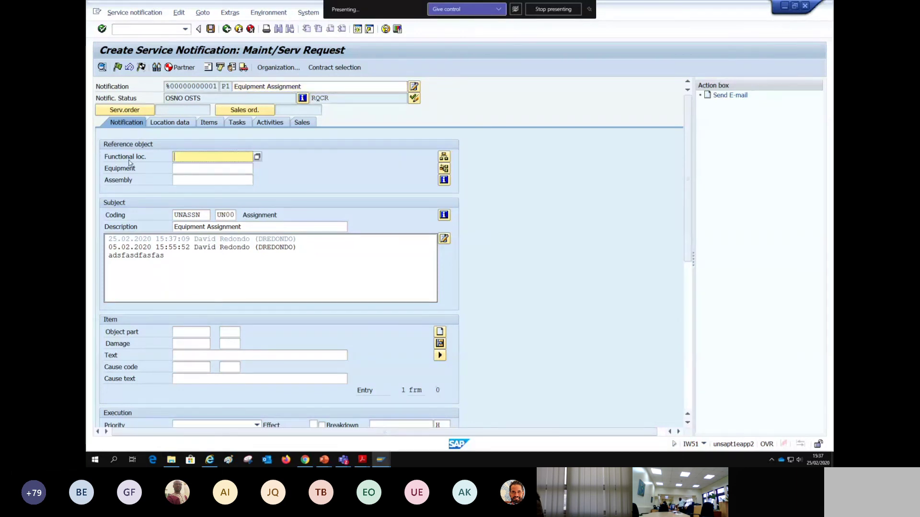
pyautogui.click(192, 169)
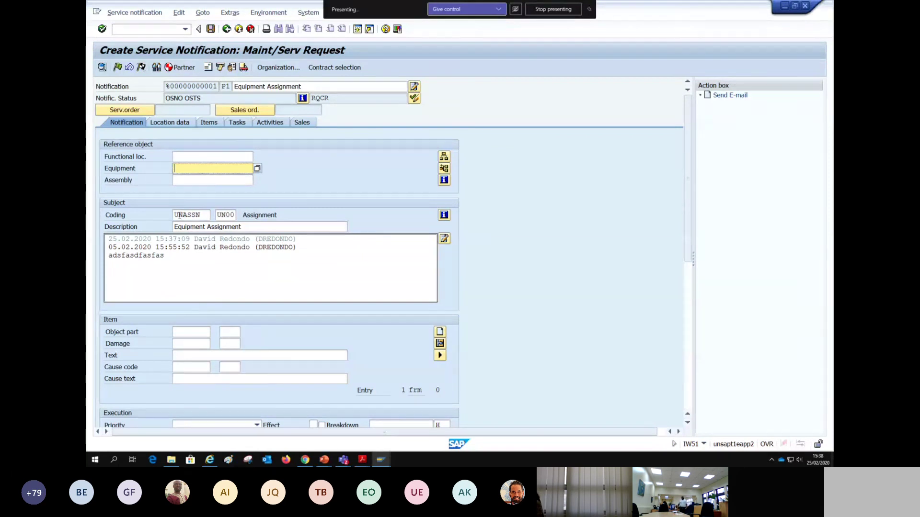
# - Choose code UN00 Assignment from code group UNASSN in the coding catalog for the notification's subject
pyautogui.click(200, 215)
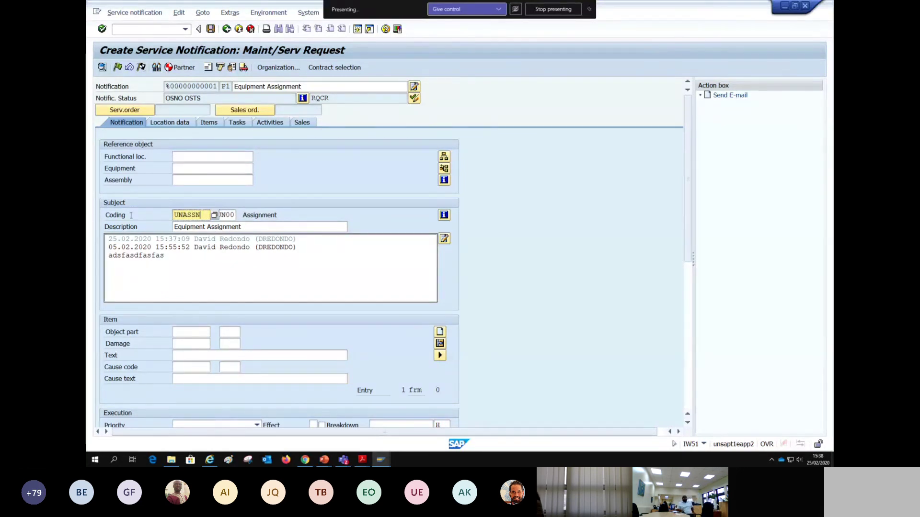
pyautogui.click(214, 216)
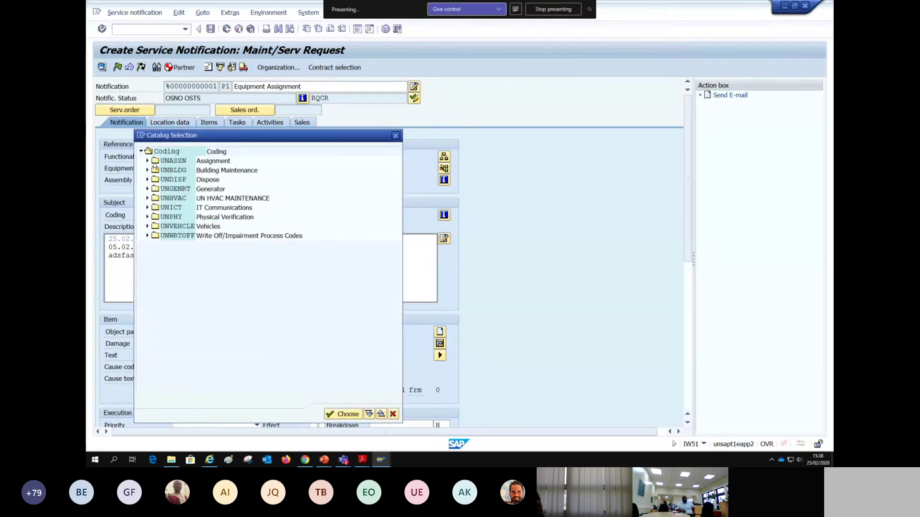
pyautogui.click(207, 162)
pyautogui.click(330, 412)
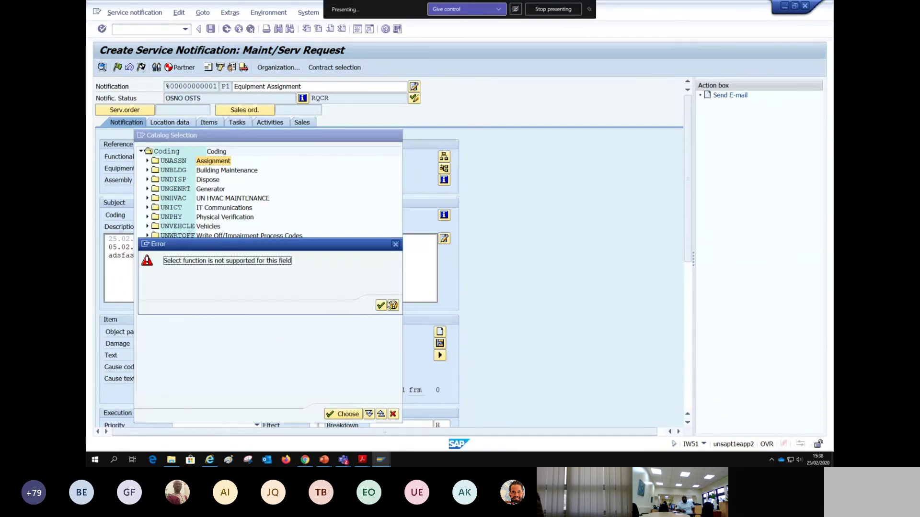
pyautogui.click(381, 305)
pyautogui.click(147, 162)
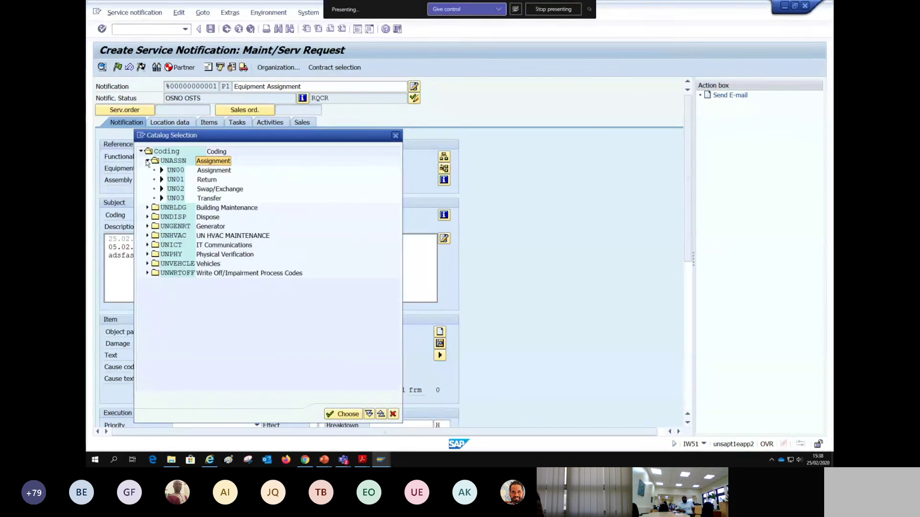
pyautogui.click(175, 170)
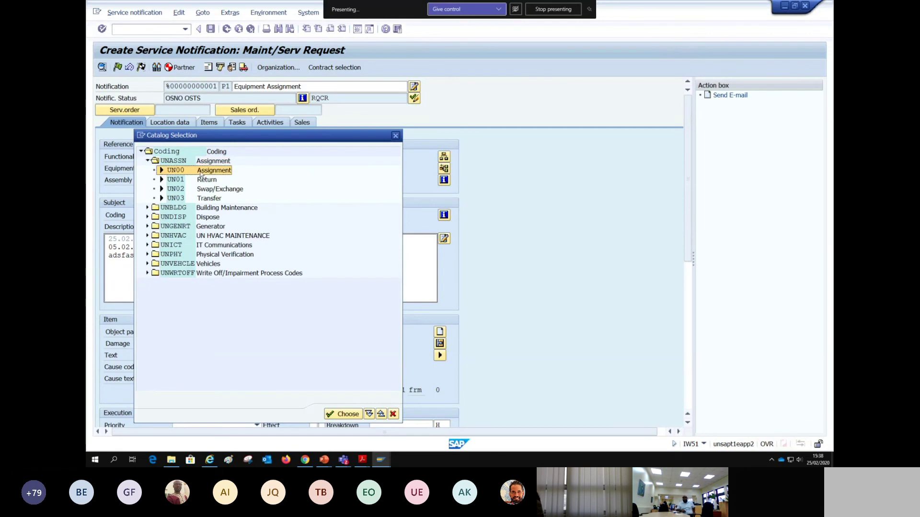
pyautogui.click(347, 414)
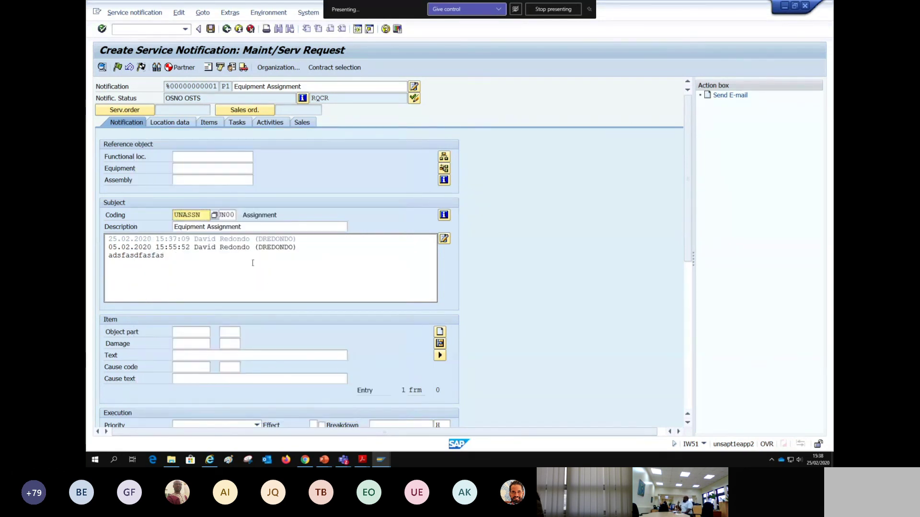
pyautogui.click(228, 215)
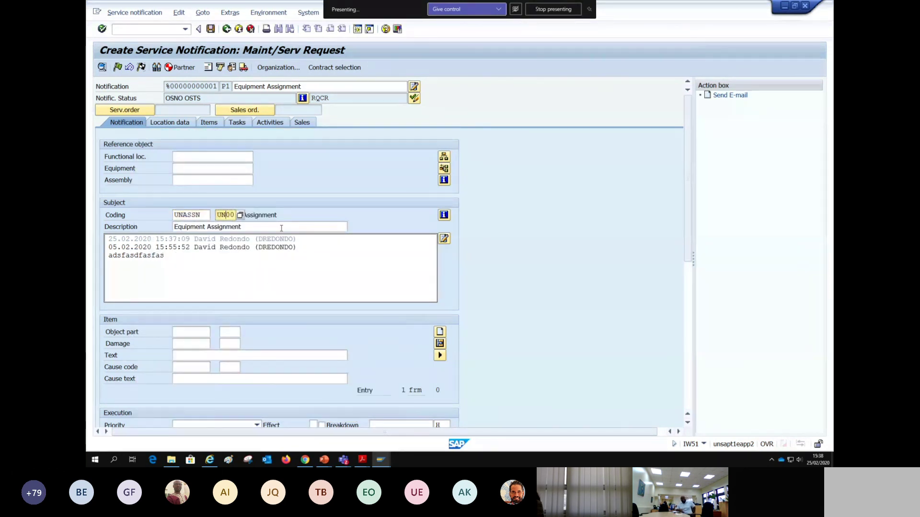
# - Replace the subject description with "Assignment of a laptop"
pyautogui.click(282, 227)
pyautogui.hotkey('ctrl', 'a')
pyautogui.write('Assignment a')
pyautogui.press('BackSpace')
pyautogui.write('of a lpat')
pyautogui.press('BackSpace')
pyautogui.press('BackSpace')
pyautogui.write('ptop')
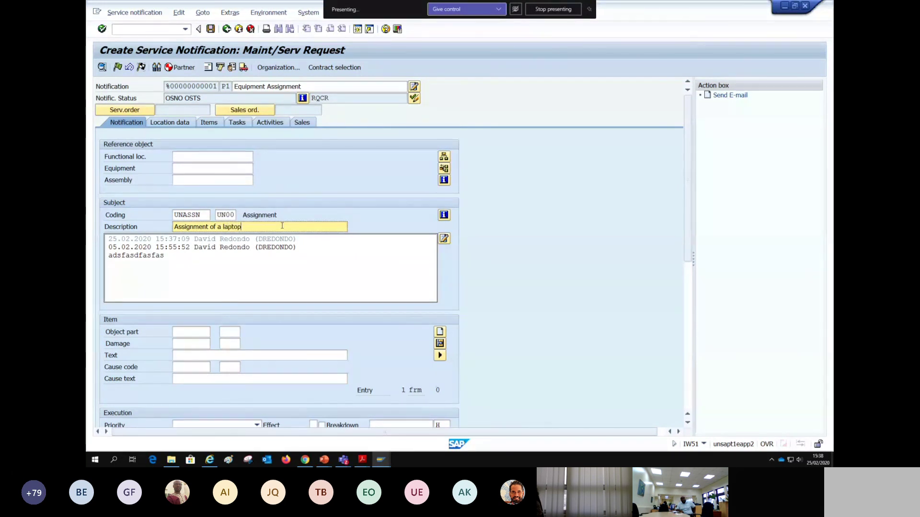
# - Replace the placeholder line in the subject's long text with a note that the named employee needs a new laptop
pyautogui.click(256, 247)
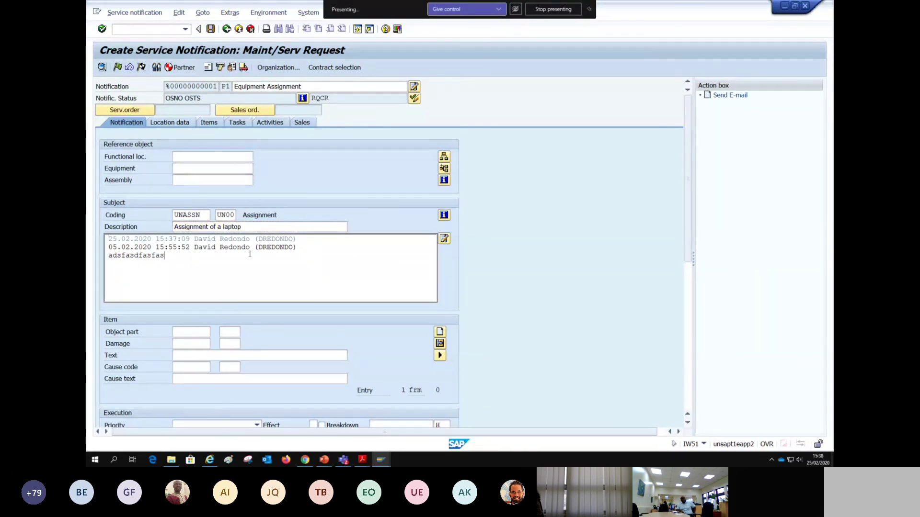
pyautogui.doubleClick(249, 255)
pyautogui.write('Daniel needs a new laptop')
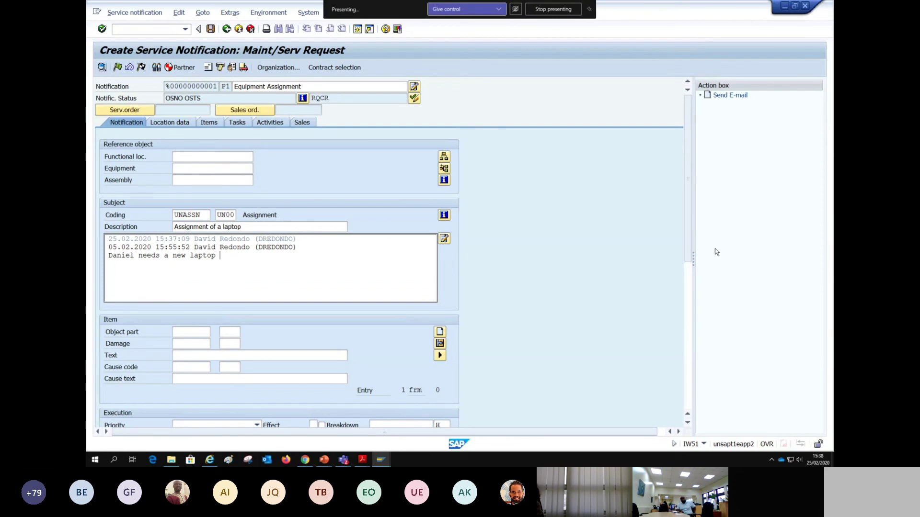
# - Clear the planner group in the execution data and reselect T00 ICT from the groups of planning plant CD10
pyautogui.moveTo(690, 238); pyautogui.dragTo(693, 314)
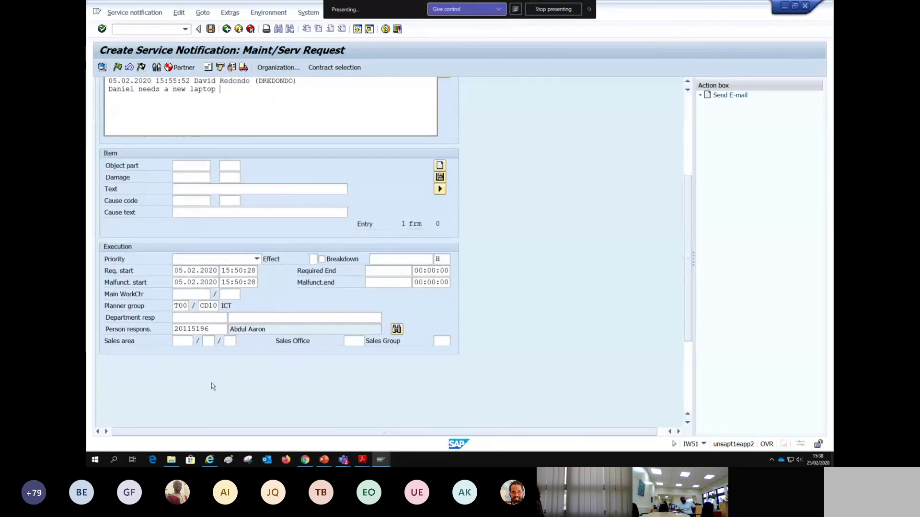
pyautogui.click(175, 305)
pyautogui.press('Tab')
pyautogui.hotkey('shift', 'Tab')
pyautogui.click(187, 305)
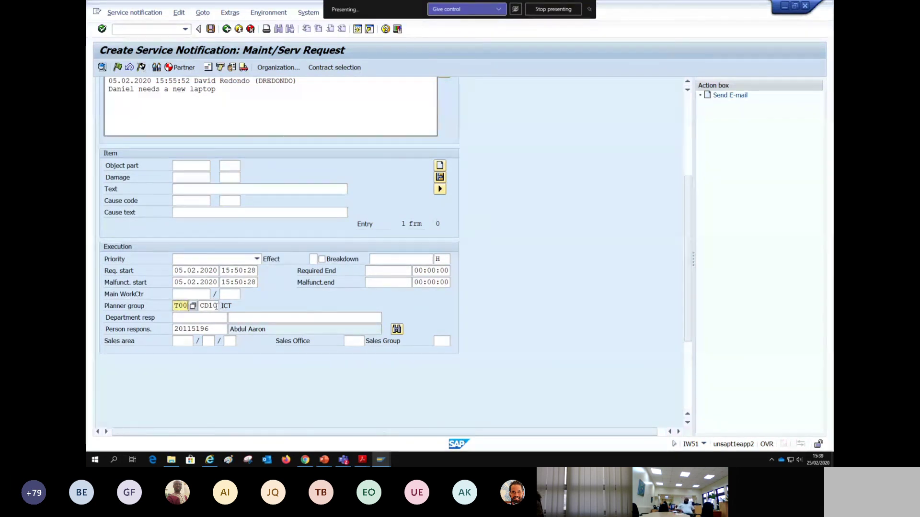
pyautogui.hotkey('shift', 'Home')
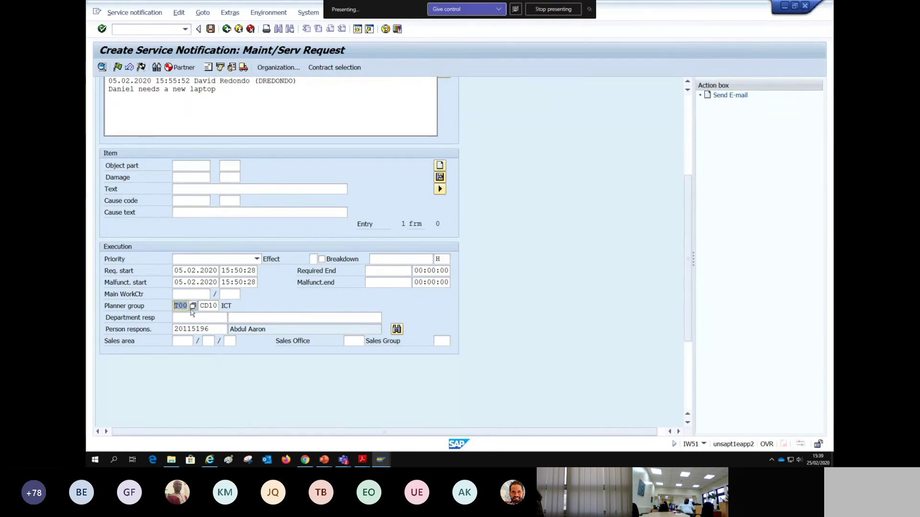
pyautogui.press('BackSpace')
pyautogui.press('Tab')
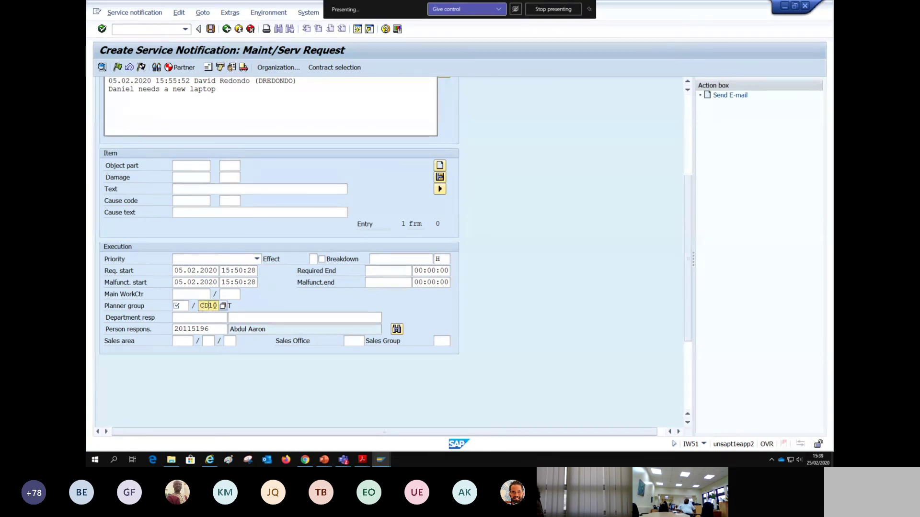
pyautogui.doubleClick(200, 306)
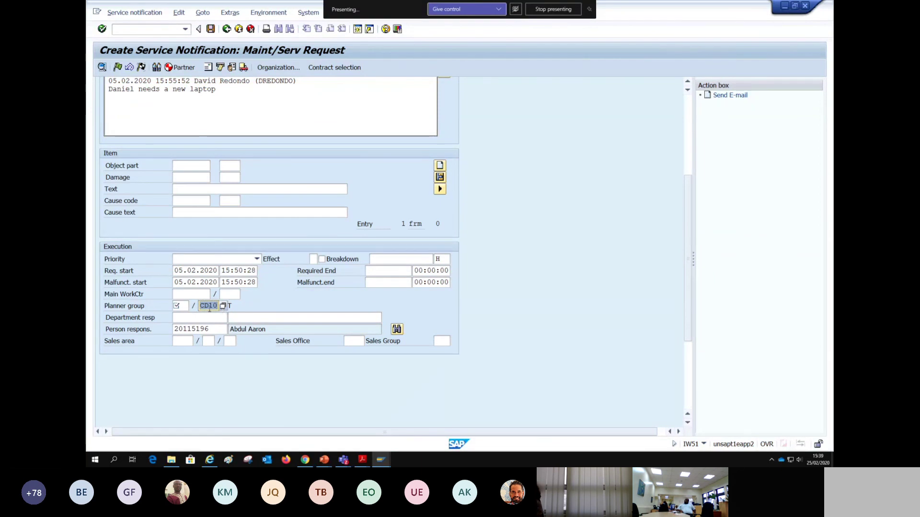
pyautogui.click(182, 306)
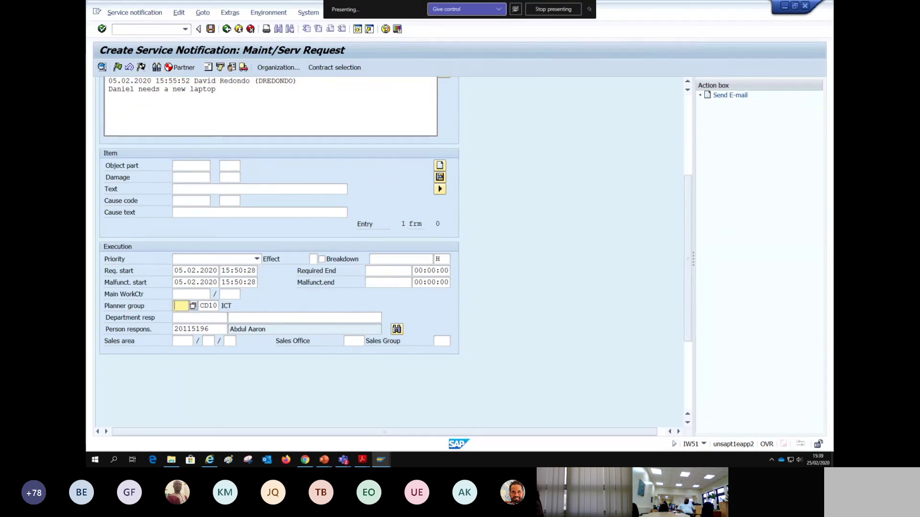
pyautogui.click(193, 307)
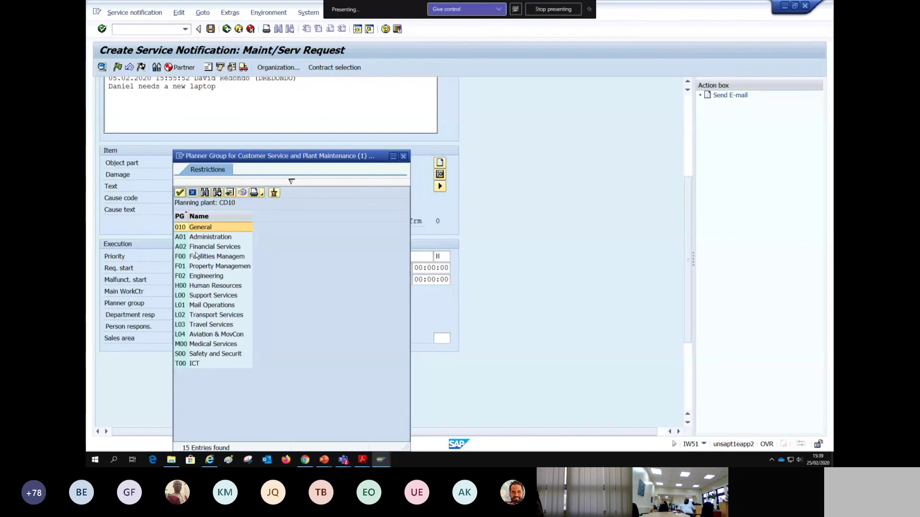
pyautogui.click(194, 364)
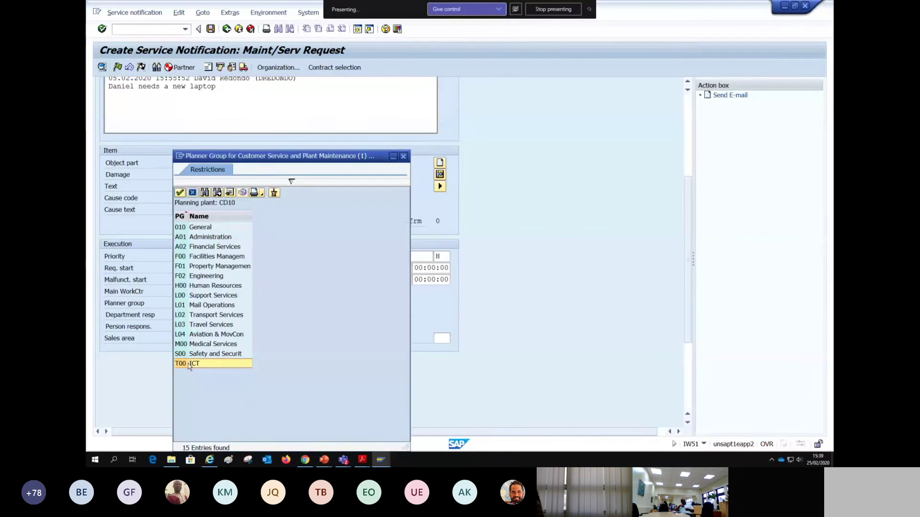
pyautogui.doubleClick(189, 364)
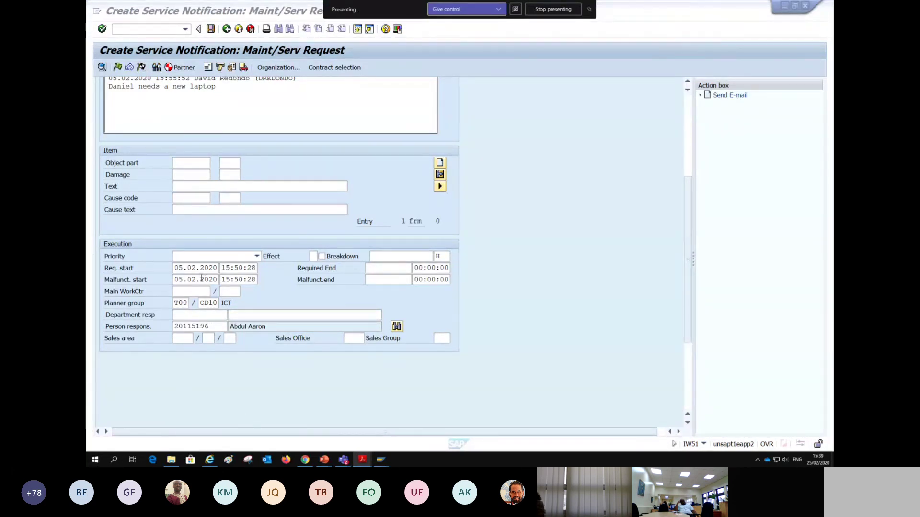
# - Examine the person responsible entry in the notification's execution data
pyautogui.moveTo(222, 326); pyautogui.dragTo(163, 325)
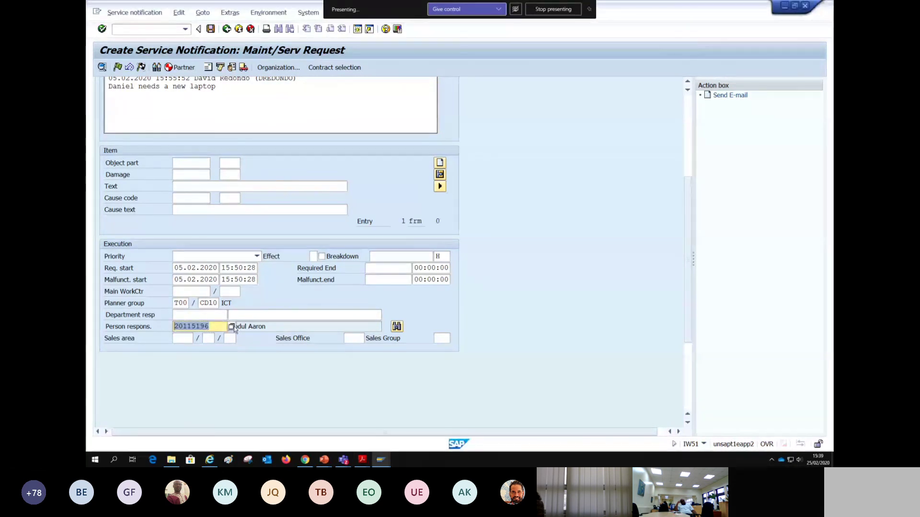
pyautogui.hotkey('alt', 'Tab')
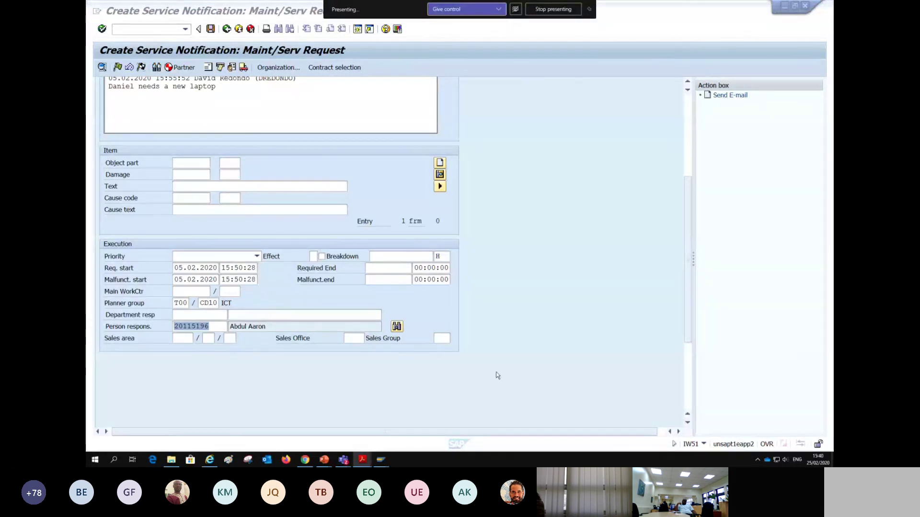
pyautogui.click(87, 313)
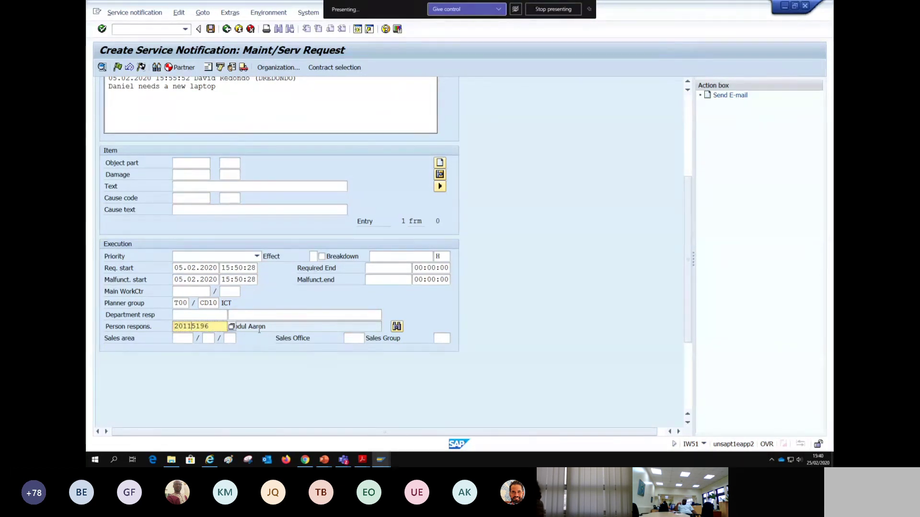
pyautogui.doubleClick(198, 325)
pyautogui.press('Return')
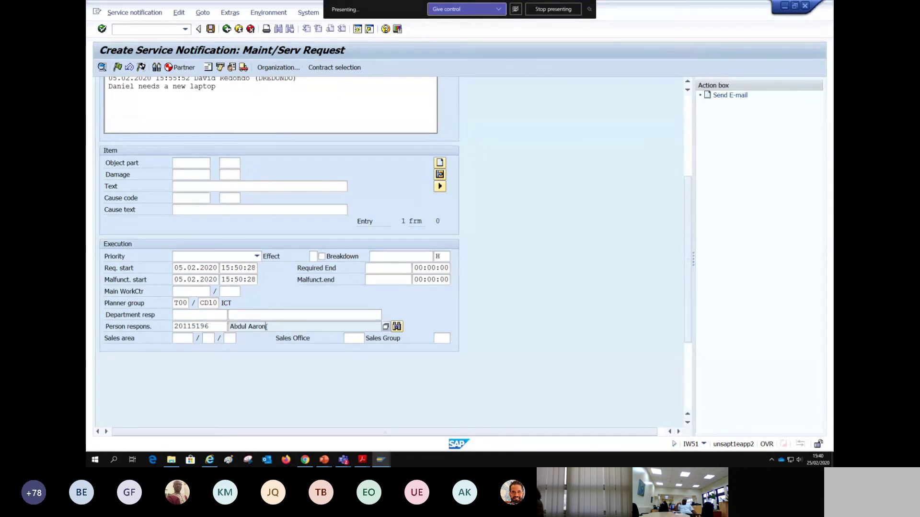
# - Review the notification's location data and task list, and return to its general notification data
pyautogui.scroll(5, 291, 375)
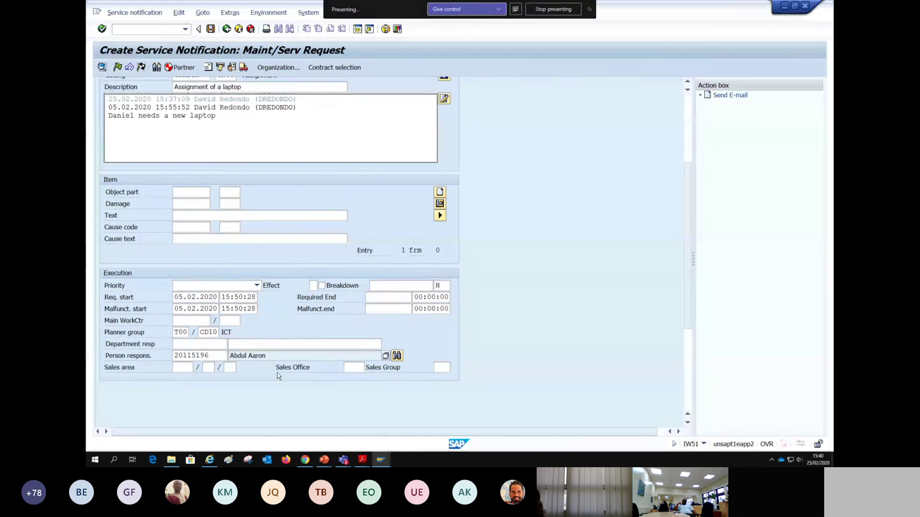
pyautogui.scroll(2, 272, 378)
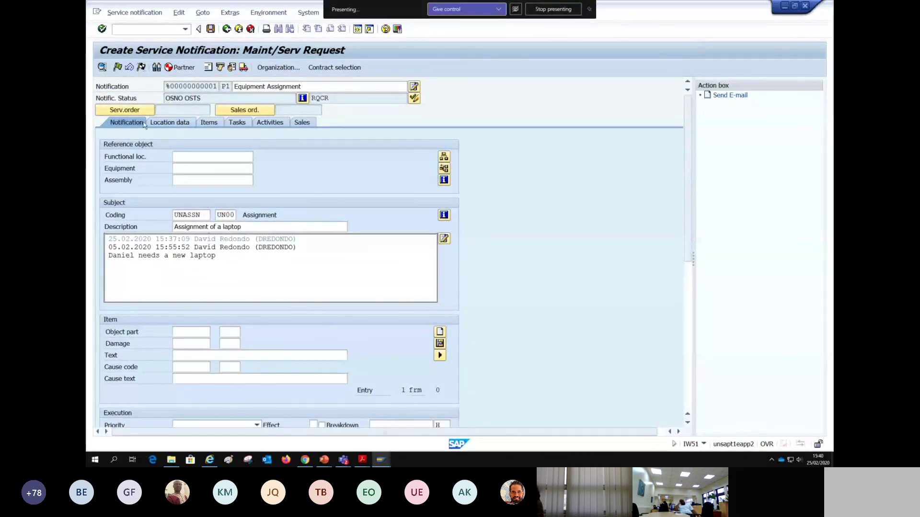
pyautogui.click(187, 123)
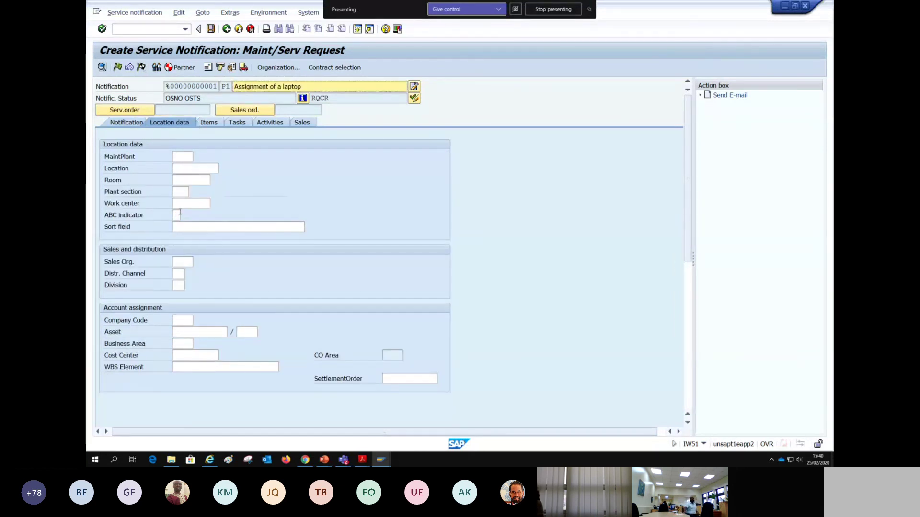
pyautogui.click(128, 123)
pyautogui.scroll(-3, 182, 201)
pyautogui.scroll(4, 199, 232)
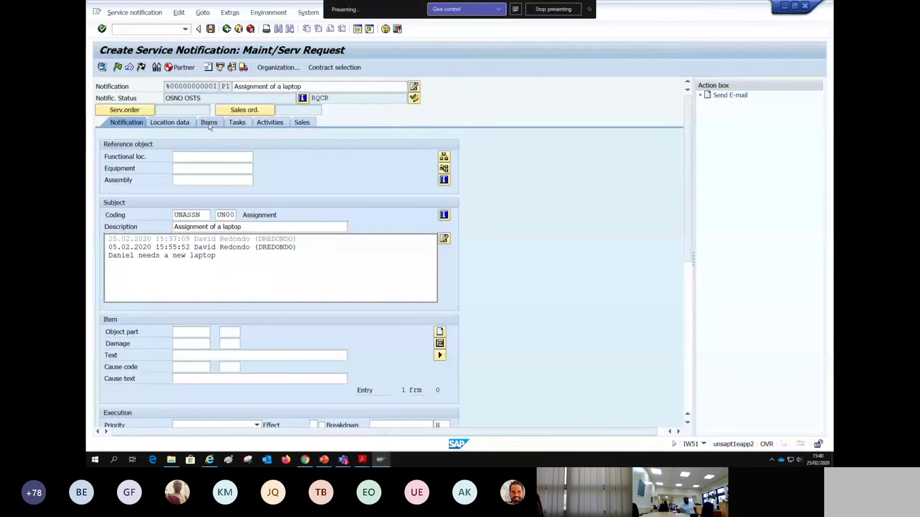
pyautogui.click(236, 123)
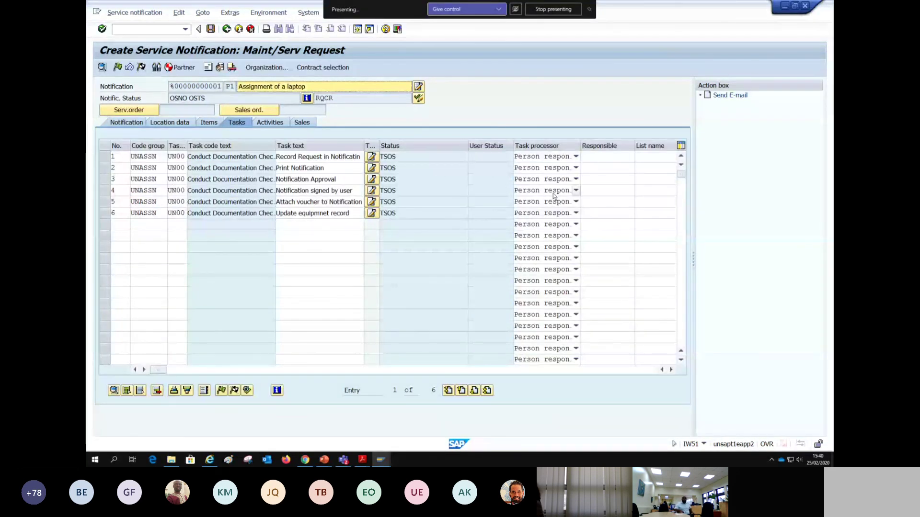
pyautogui.click(131, 123)
pyautogui.scroll(-3, 369, 333)
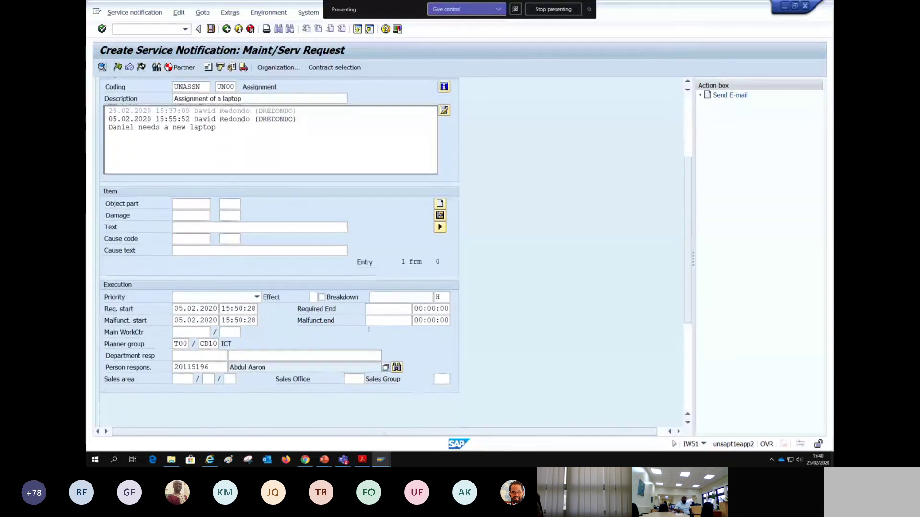
# - Save the new laptop assignment service notification
pyautogui.scroll(5, 367, 330)
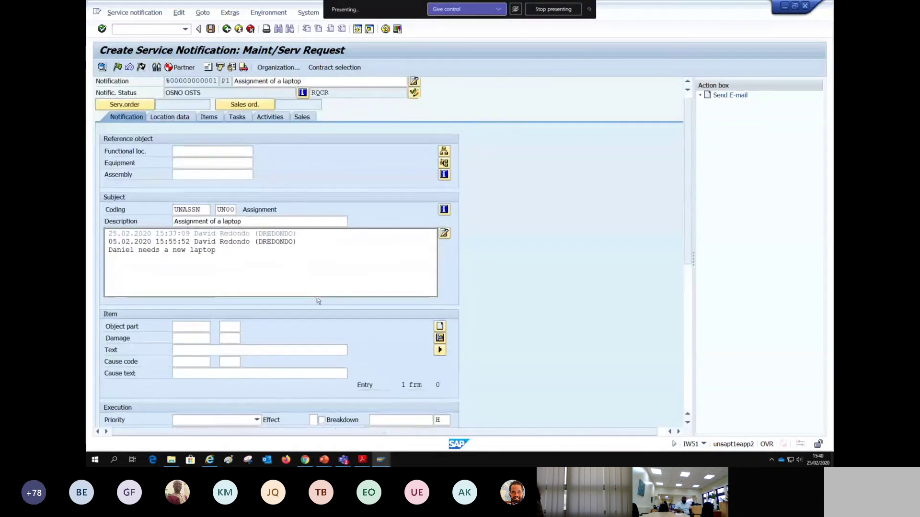
pyautogui.click(211, 29)
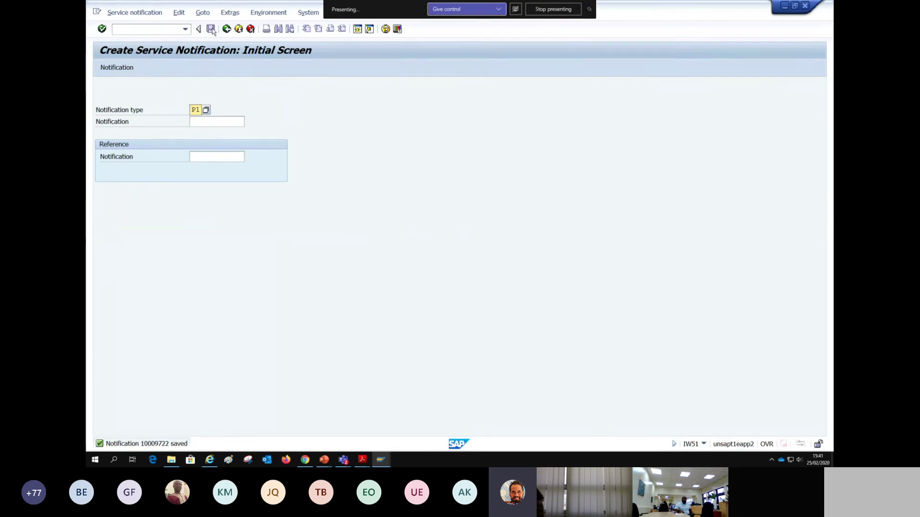
# - Switch to the PowerPoint presentation and examine the create notification stage on the Equipment Assignment End to End slide
pyautogui.hotkey('alt', 'Tab')
pyautogui.hotkey('alt', 'Tab')
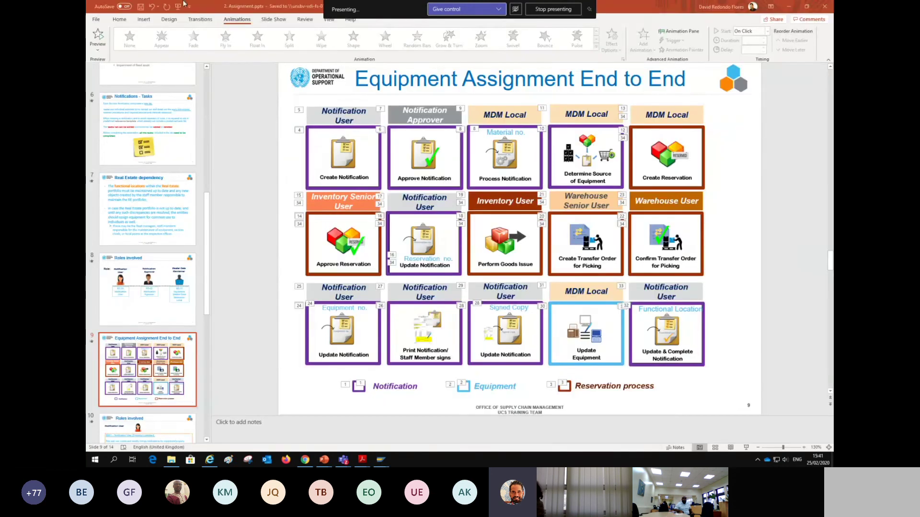
pyautogui.click(363, 115)
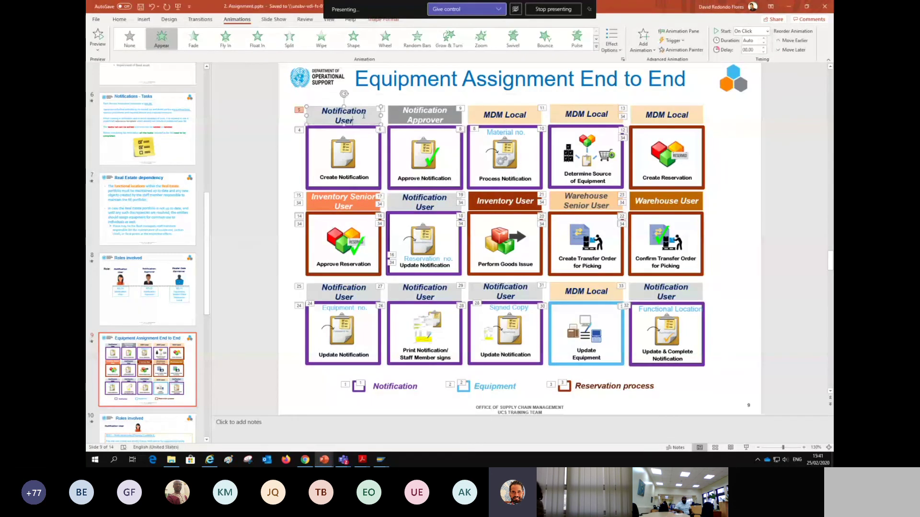
pyautogui.click(257, 209)
# - Show the Roles involved slide for the Notification User and examine the SD01 Property Custodian role description
pyautogui.scroll(-5, 166, 280)
pyautogui.scroll(-2, 171, 302)
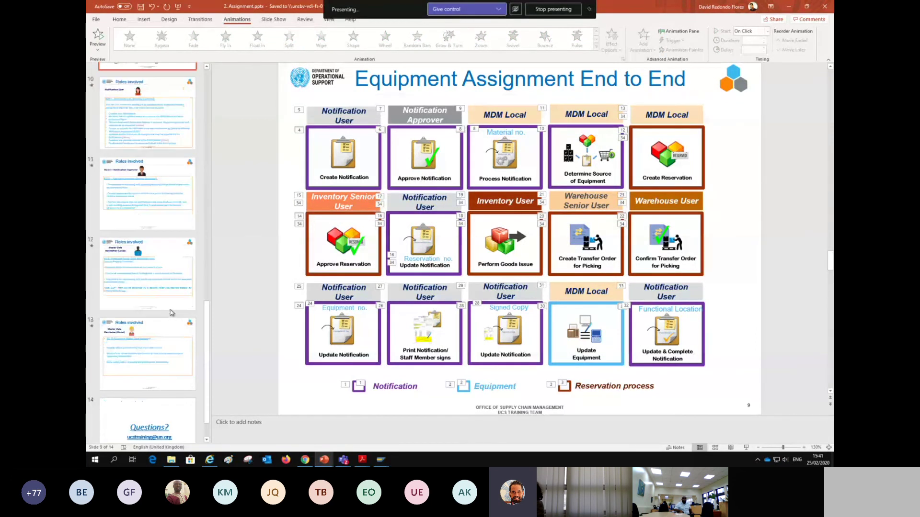
pyautogui.press('pagedown')
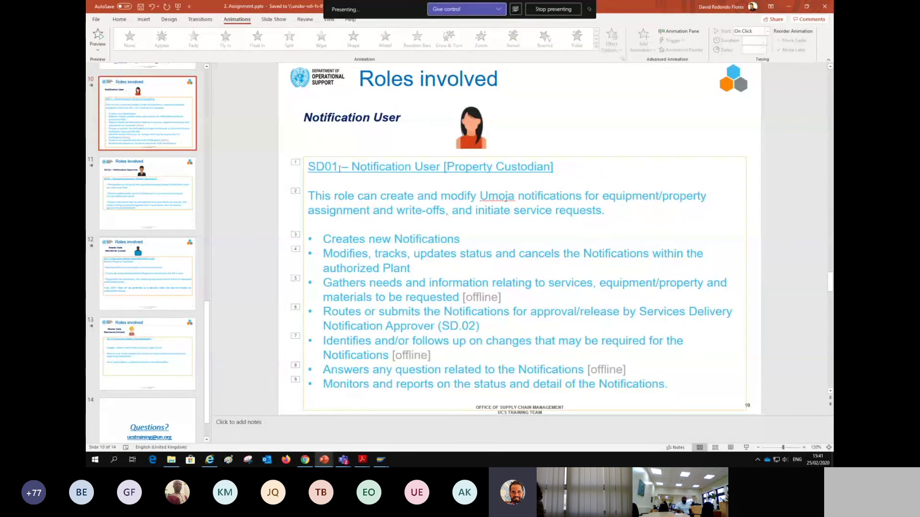
pyautogui.moveTo(310, 167); pyautogui.dragTo(567, 173)
pyautogui.click(567, 172)
pyautogui.scroll(1, 566, 173)
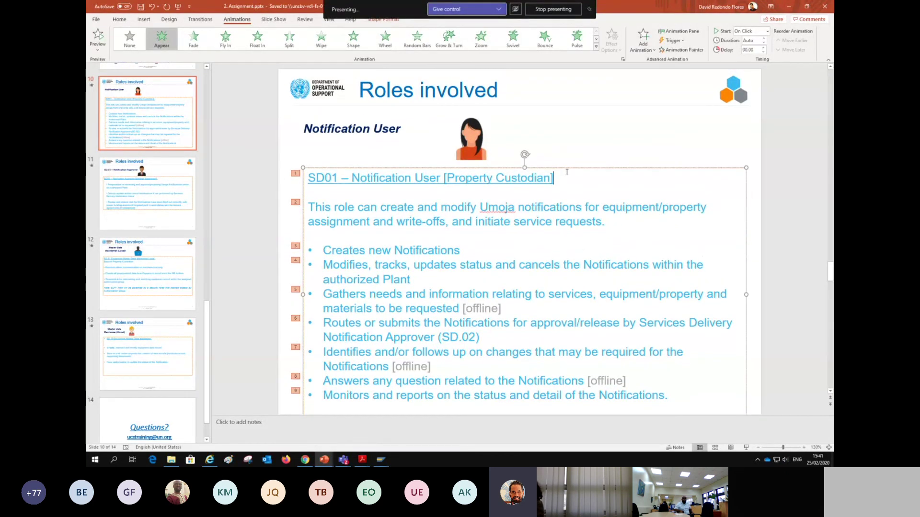
pyautogui.scroll(1, 567, 172)
pyautogui.scroll(-2, 453, 201)
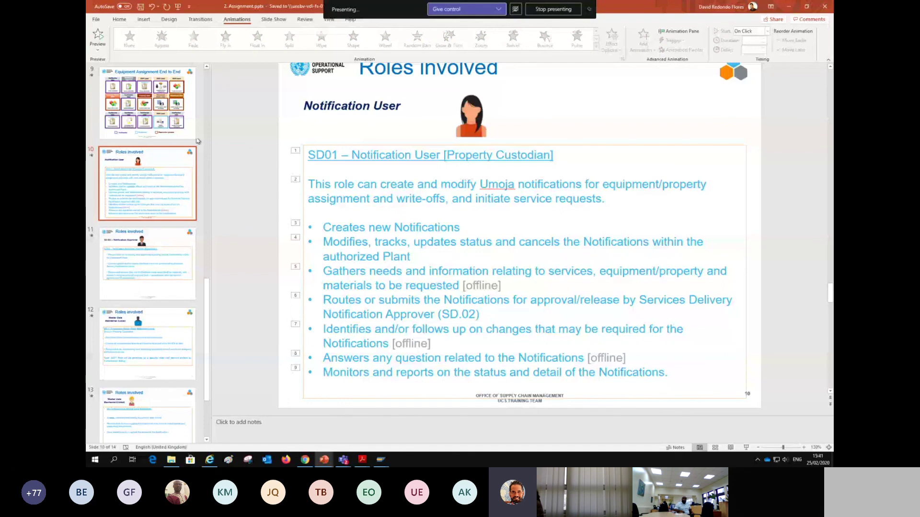
# - Go back to the Roles involved overview slide showing the Notification User, Notification Approver and Master Data Maintainer
pyautogui.click(207, 67)
pyautogui.click(207, 68)
pyautogui.click(207, 68)
pyautogui.click(173, 96)
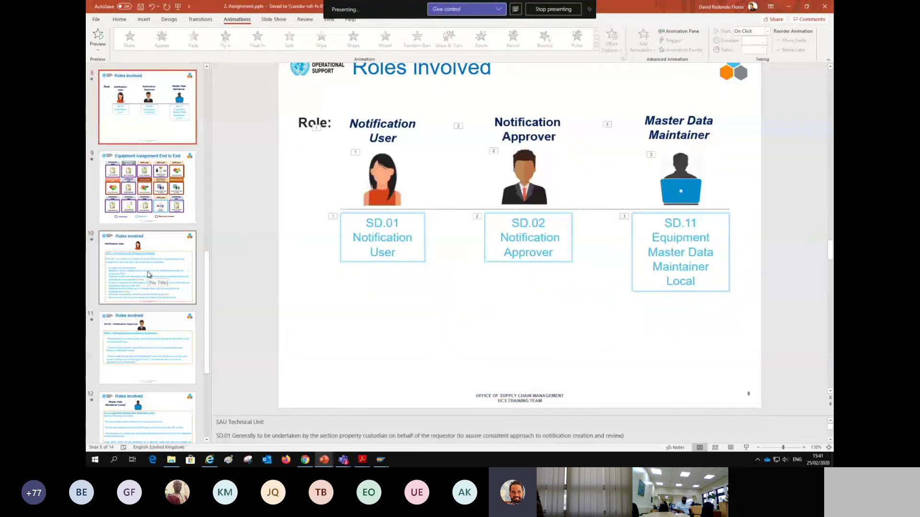
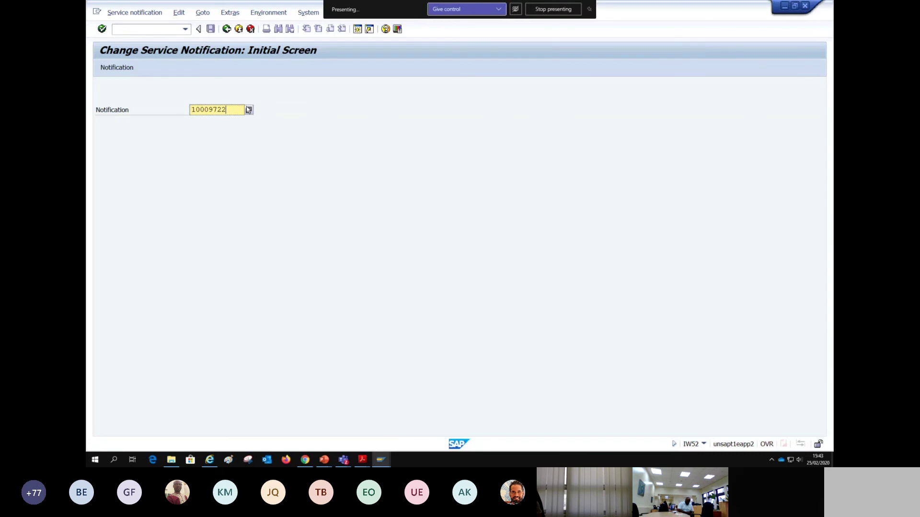
# - Open the saved notification for change, review its general data and task list, and return to the general notification data
pyautogui.press('Return')
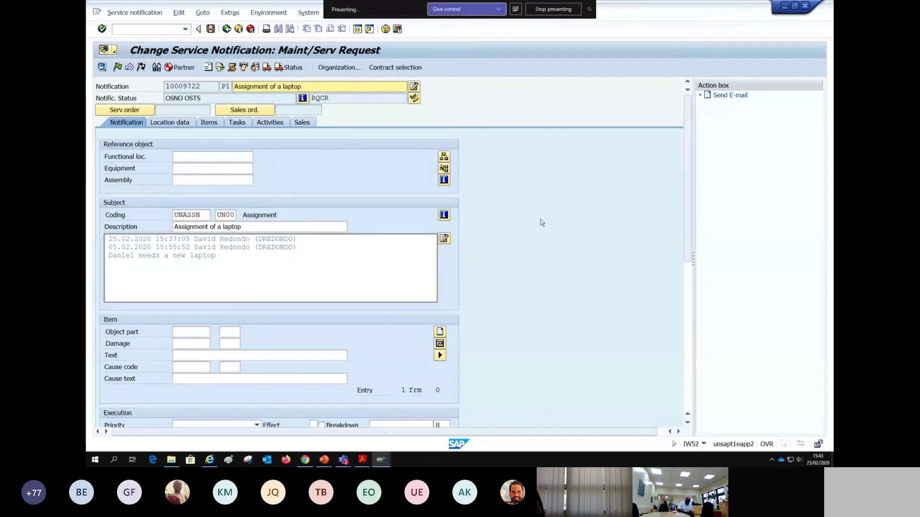
pyautogui.scroll(-3, 589, 278)
pyautogui.scroll(3, 589, 291)
pyautogui.scroll(-1, 266, 301)
pyautogui.scroll(-2, 266, 301)
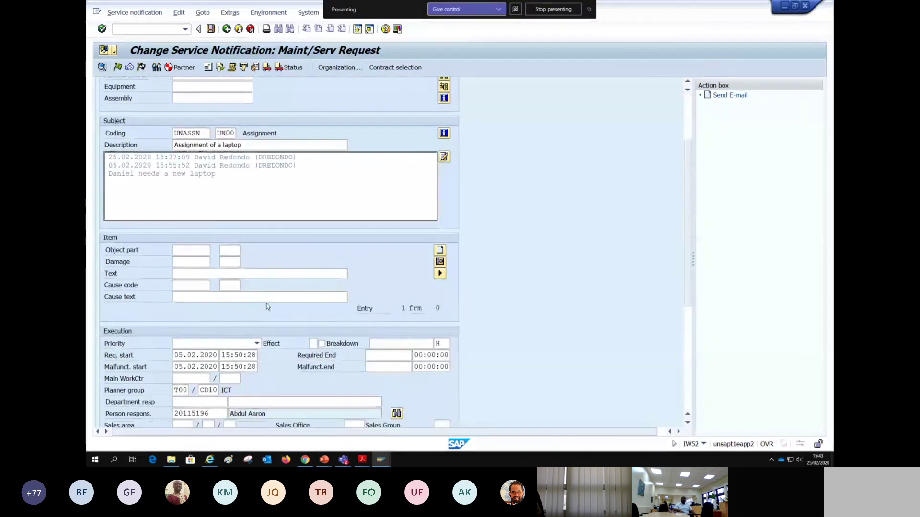
pyautogui.scroll(3, 240, 370)
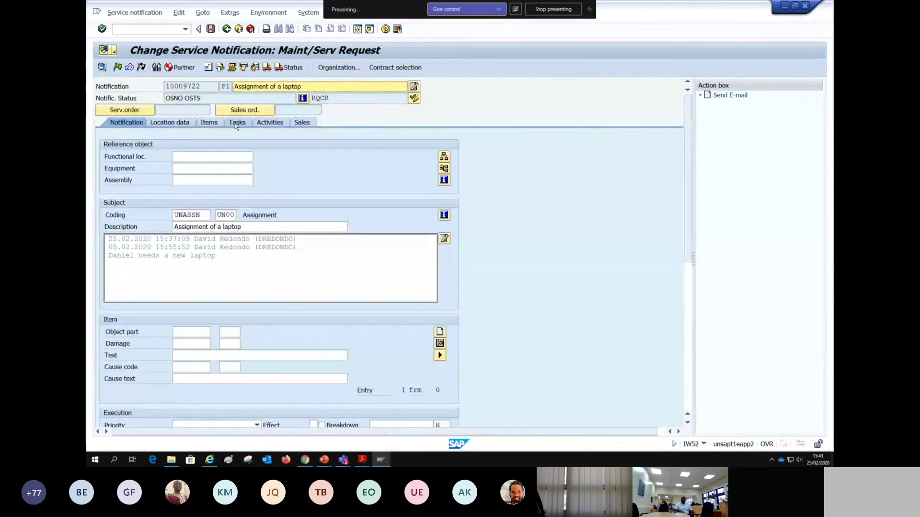
pyautogui.click(237, 123)
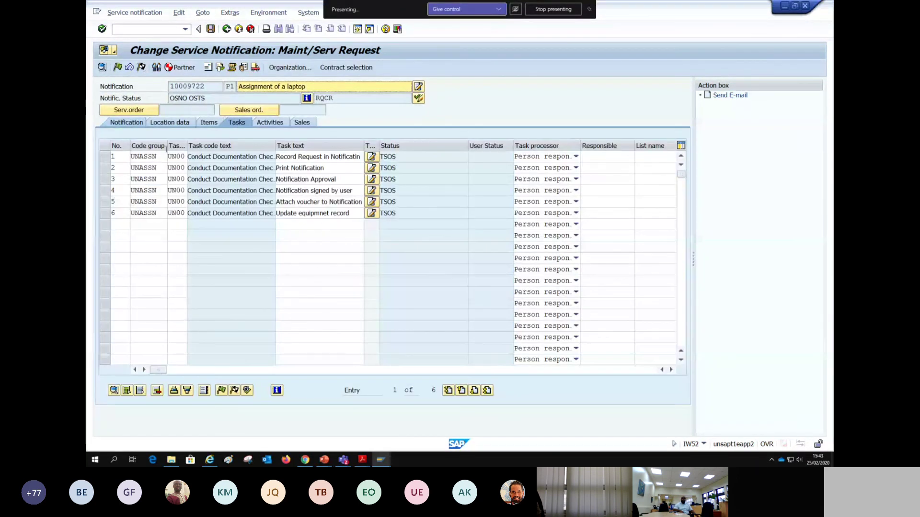
pyautogui.click(133, 123)
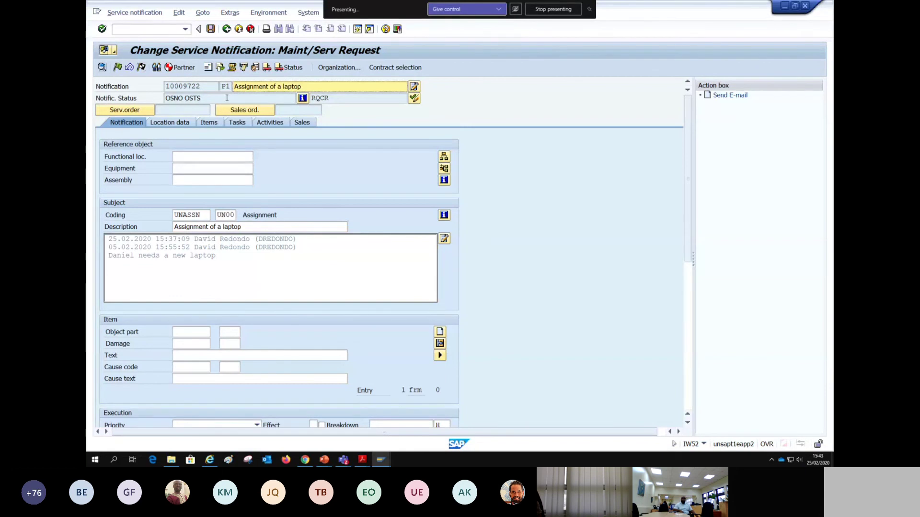
# - Set the notification's user status to 02 APPR Request Approved and review its system and user status details
pyautogui.click(242, 99)
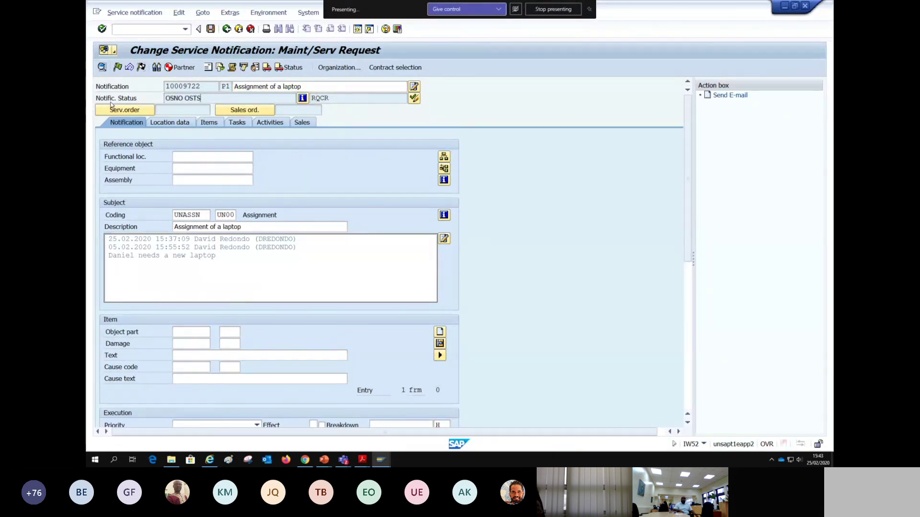
pyautogui.click(414, 99)
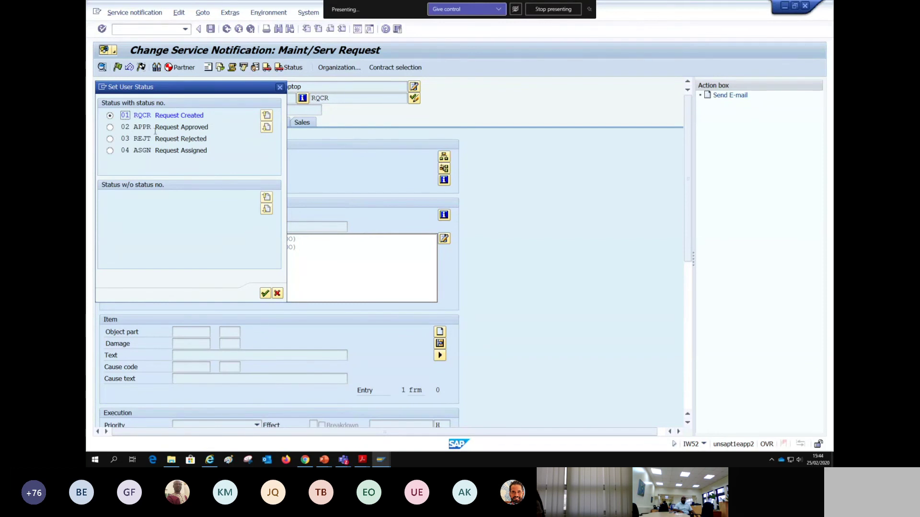
pyautogui.click(109, 128)
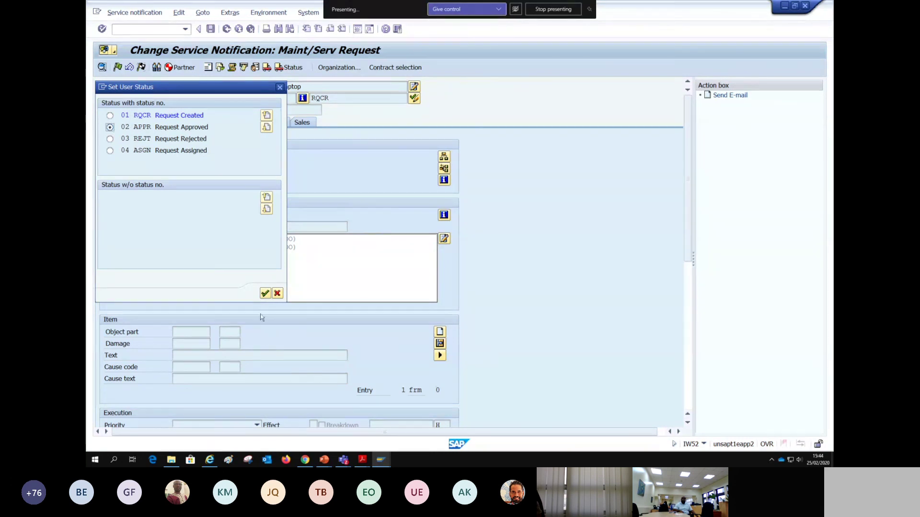
pyautogui.click(265, 294)
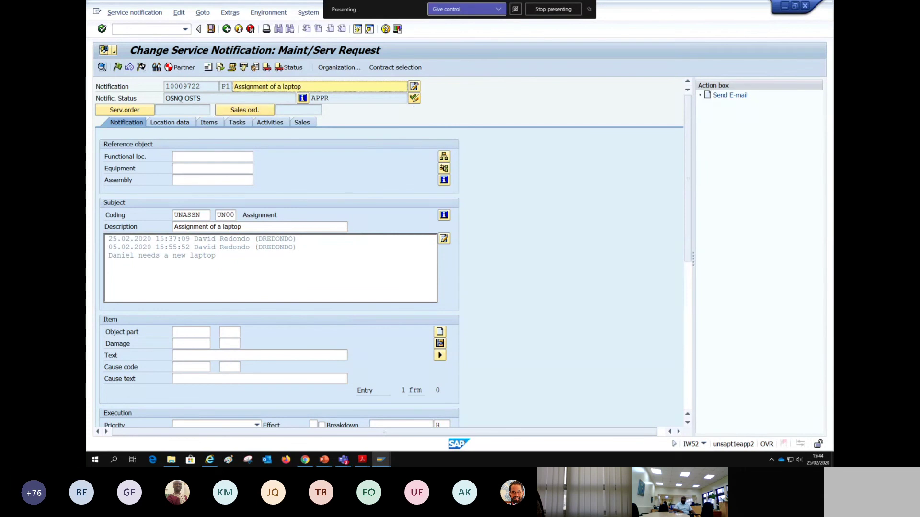
pyautogui.click(302, 98)
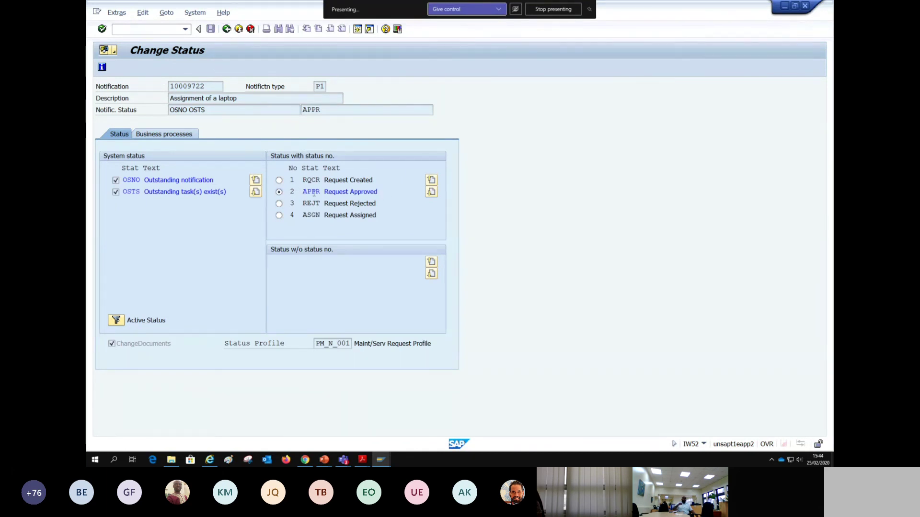
pyautogui.click(227, 29)
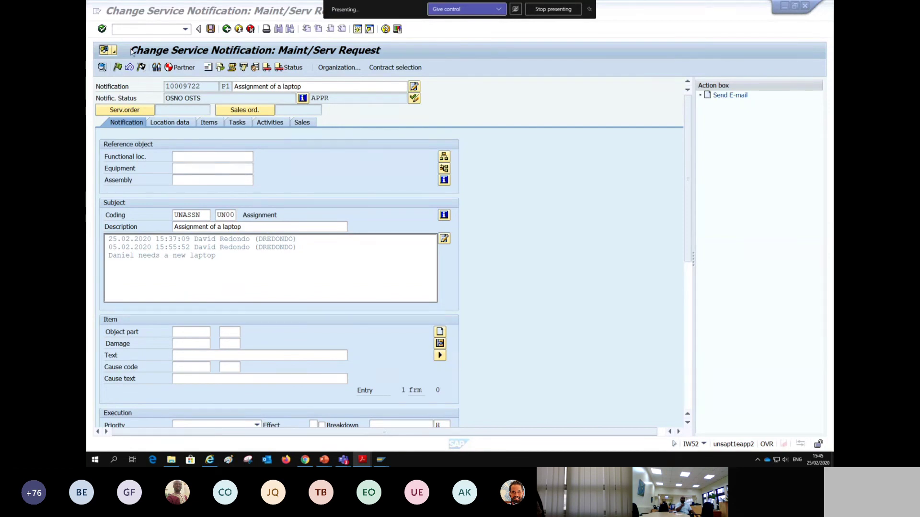
# - Put the approved notification in process and save it
pyautogui.click(118, 68)
pyautogui.click(118, 68)
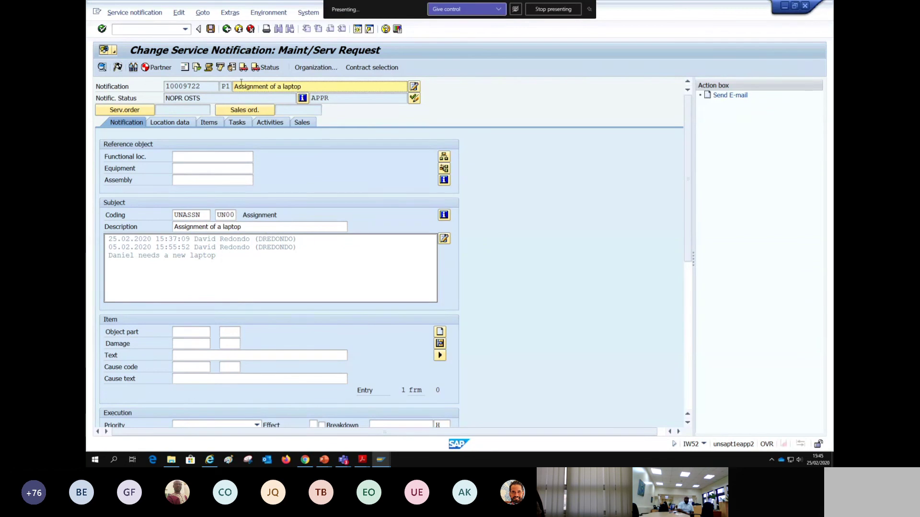
pyautogui.click(211, 29)
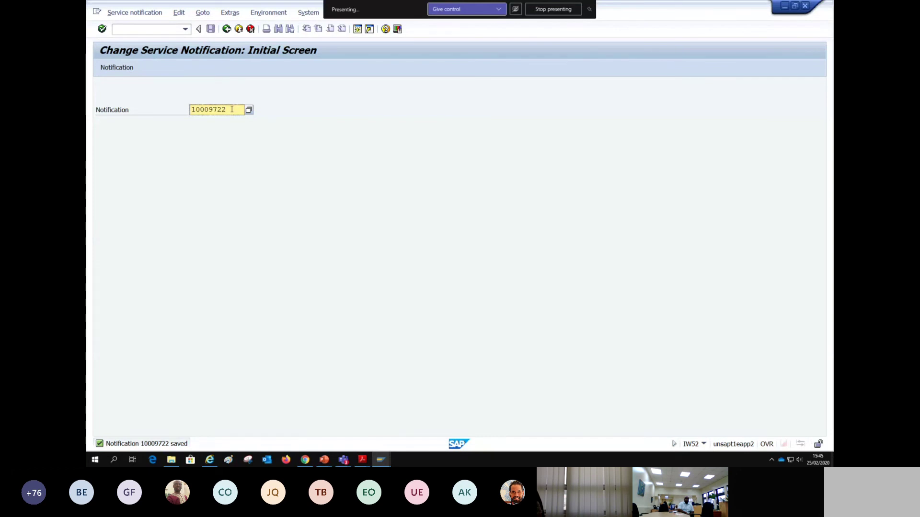
# - Reopen the saved notification, examine its system status details, and return to the notification data
pyautogui.press('Return')
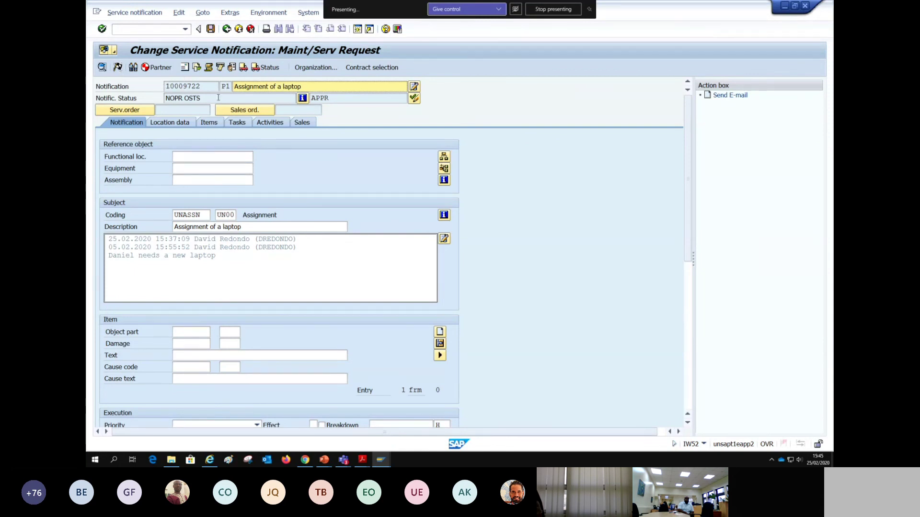
pyautogui.click(303, 99)
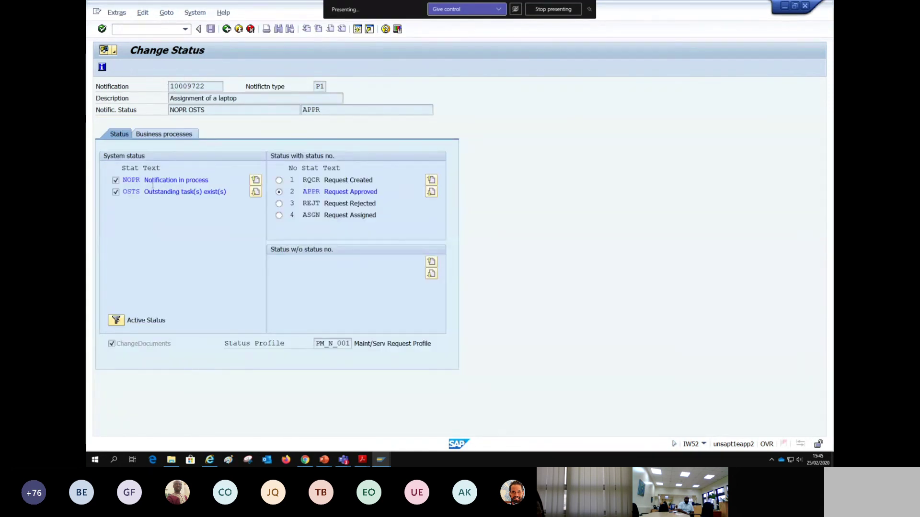
pyautogui.moveTo(209, 181); pyautogui.dragTo(144, 180)
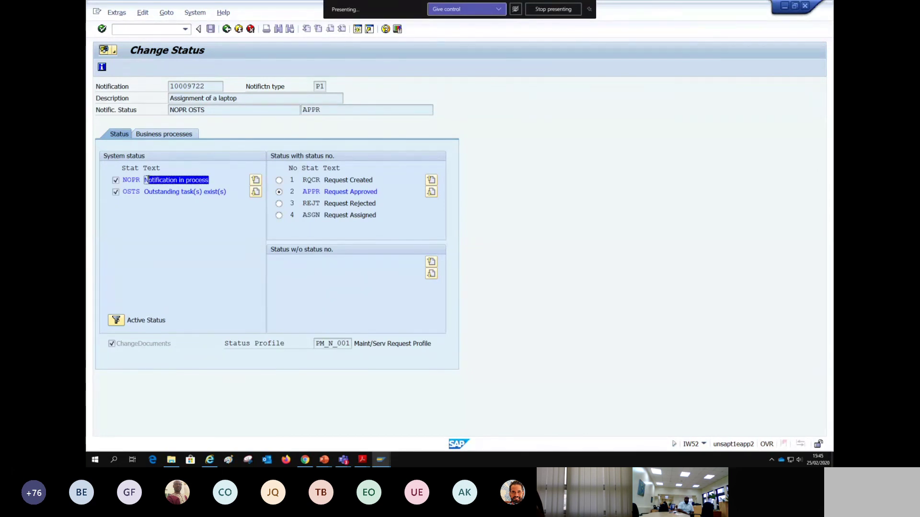
pyautogui.click(226, 29)
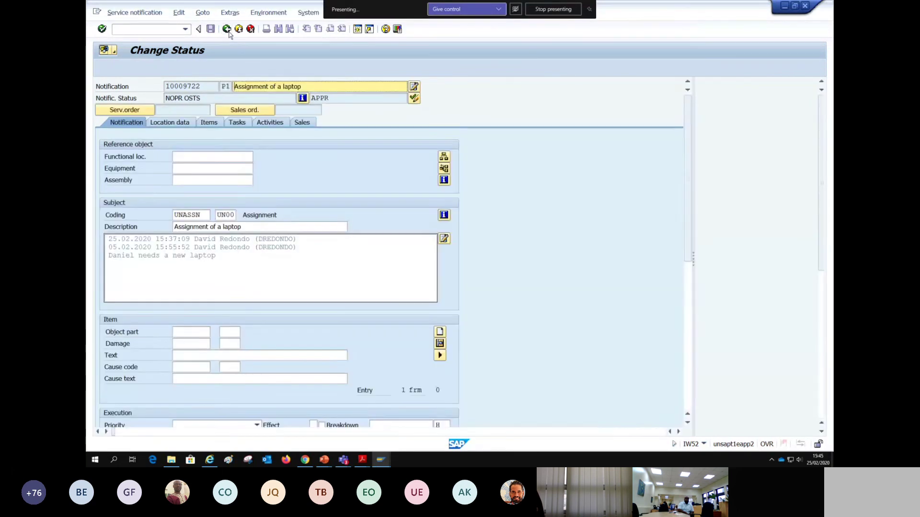
# - Switch to the PowerPoint presentation and review the process notification stage on the Equipment Assignment End to End slide
pyautogui.hotkey('alt', 'Tab')
pyautogui.hotkey('alt', 'Tab')
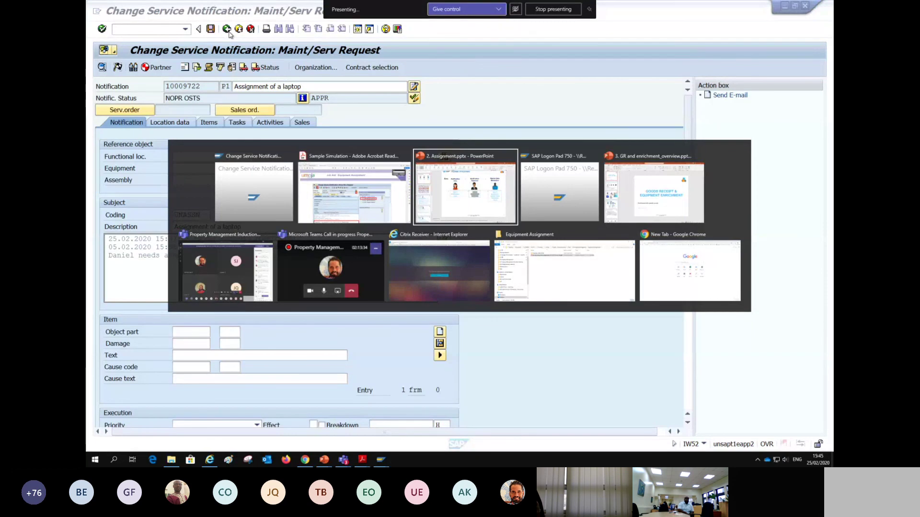
pyautogui.press('Down')
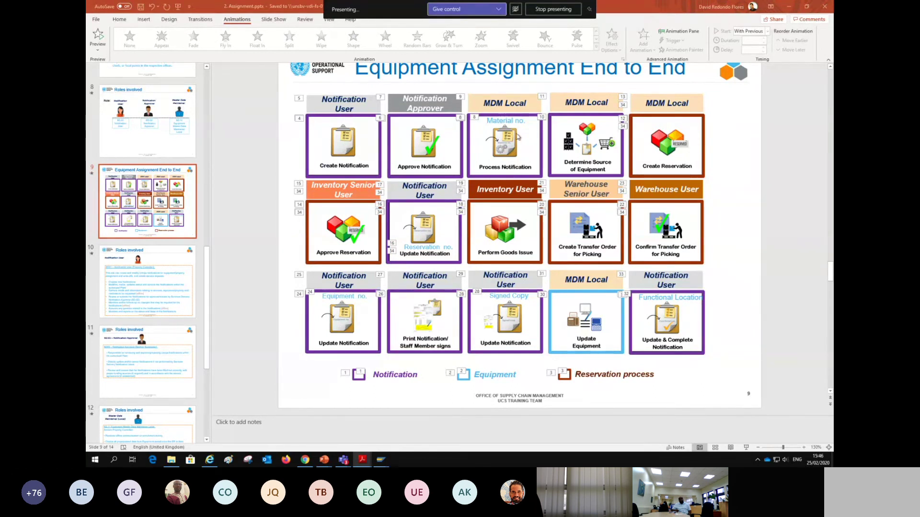
# - Switch back to SAP, restart the Change Service Notification transaction IW52, and reopen the laptop assignment notification
pyautogui.hotkey('alt', 'Tab')
pyautogui.hotkey('alt', 'Tab')
pyautogui.hotkey('alt', 'Tab')
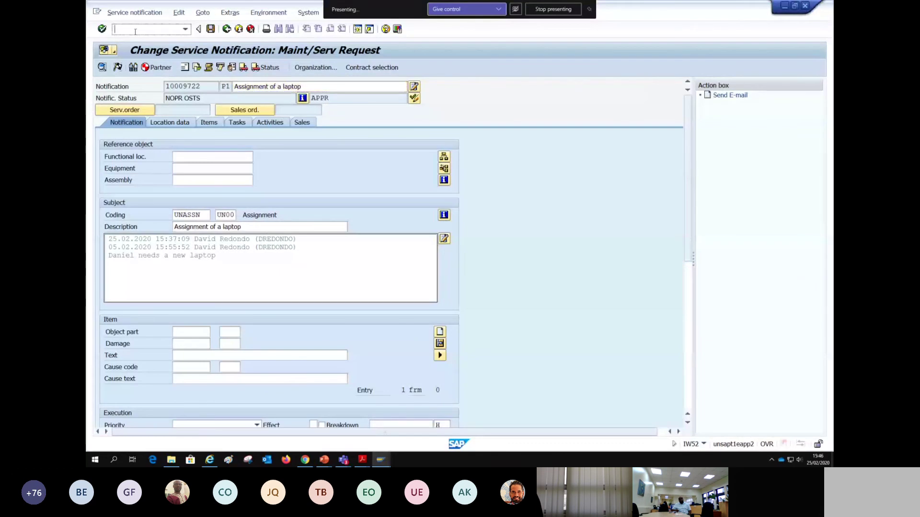
pyautogui.click(135, 32)
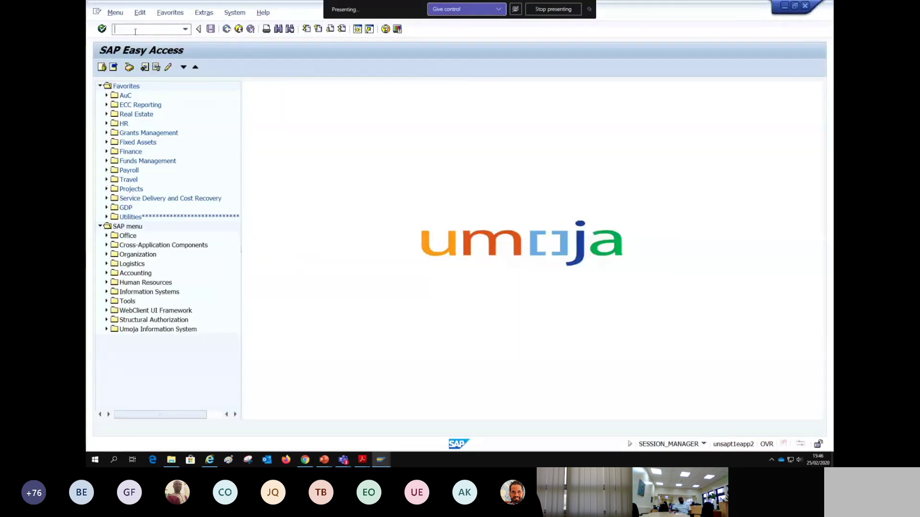
pyautogui.write('IW5')
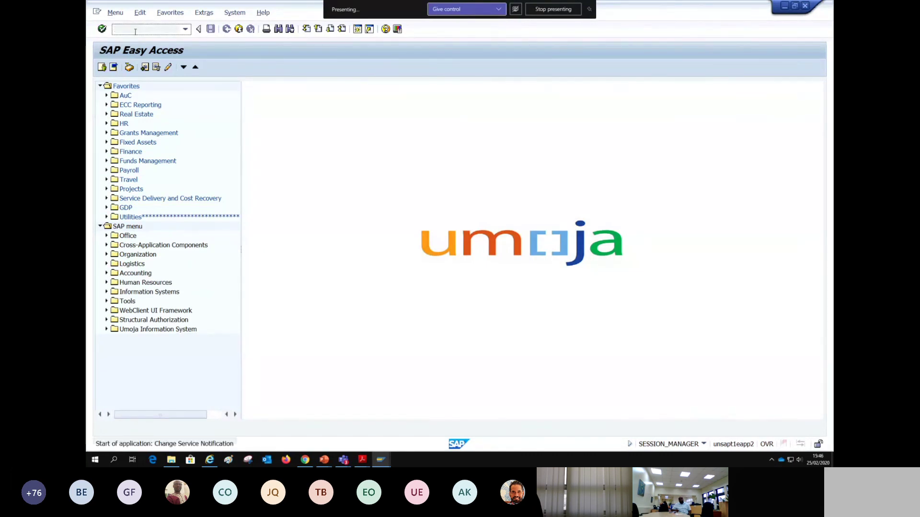
pyautogui.press('Return')
pyautogui.click(231, 110)
pyautogui.press('Return')
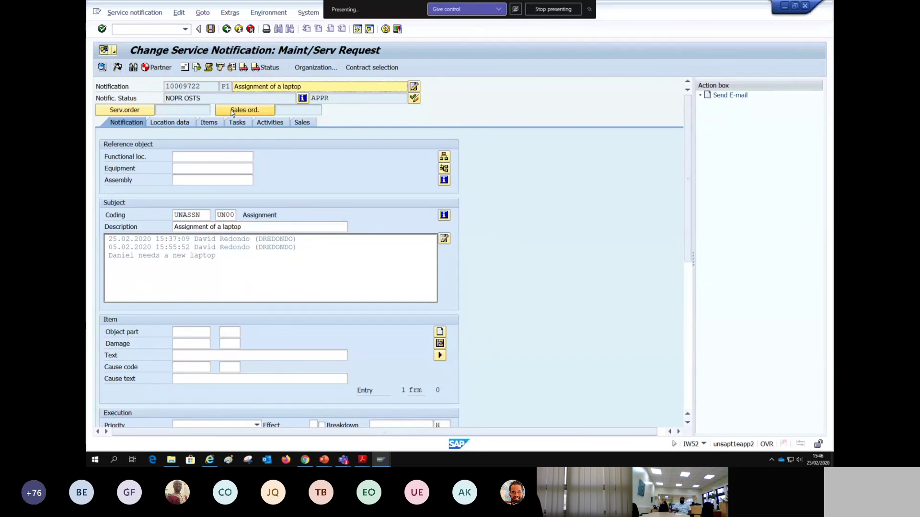
# - Check the employee named in the subject's long text and display the notification's task list
pyautogui.moveTo(109, 256); pyautogui.dragTo(143, 257)
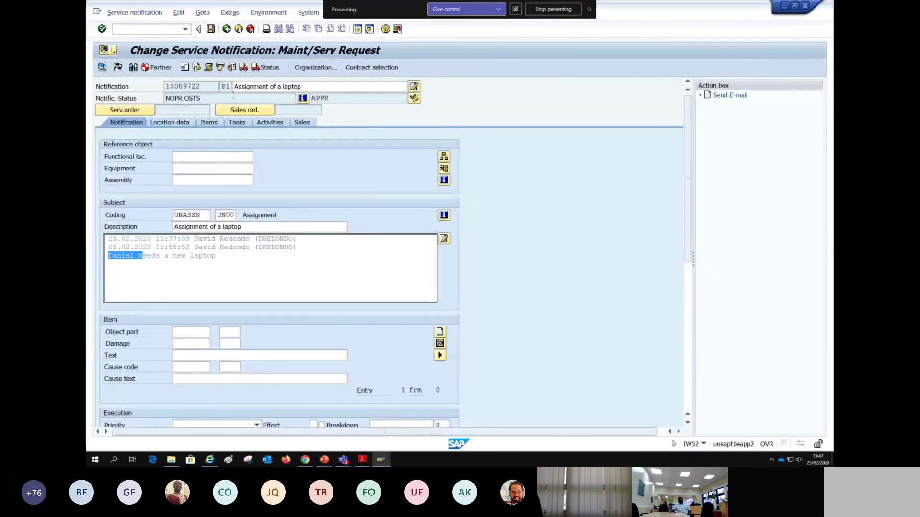
pyautogui.click(237, 122)
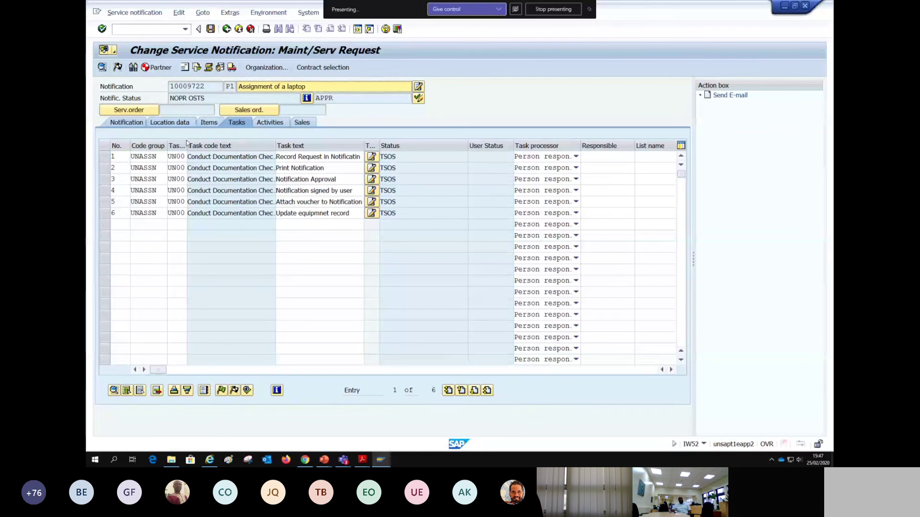
# - Review the notification's subject, execution and location data, then return to its task list
pyautogui.click(126, 123)
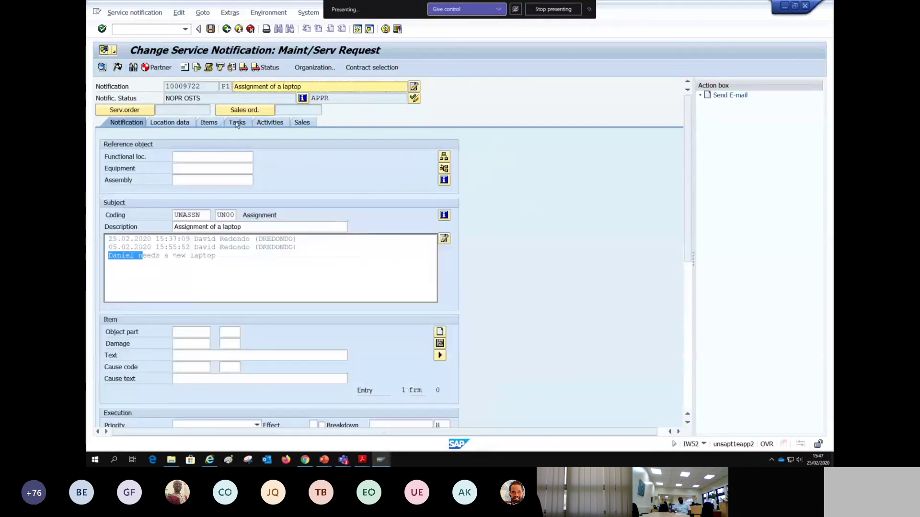
pyautogui.click(237, 123)
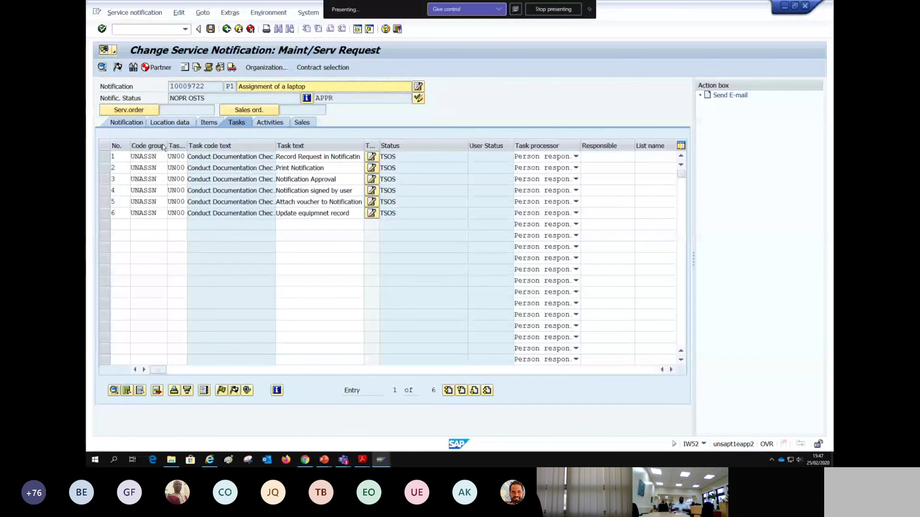
pyautogui.click(128, 122)
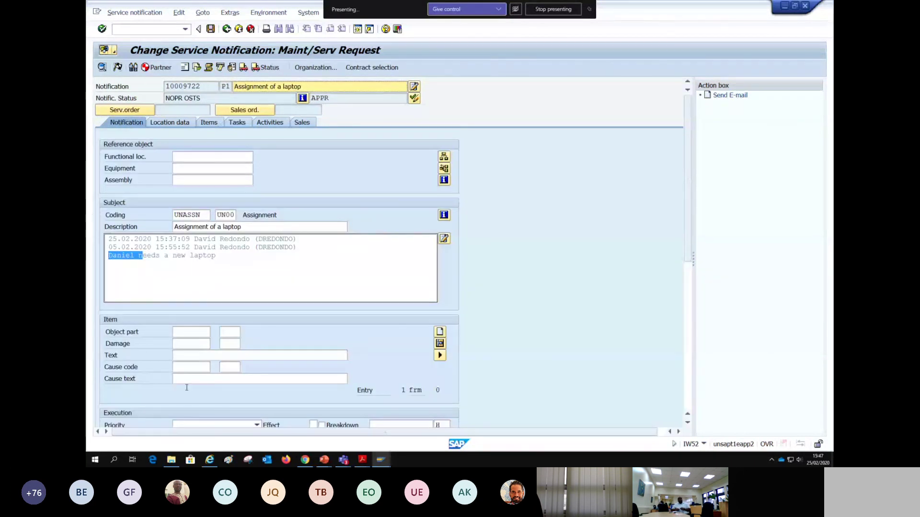
pyautogui.scroll(-5, 188, 351)
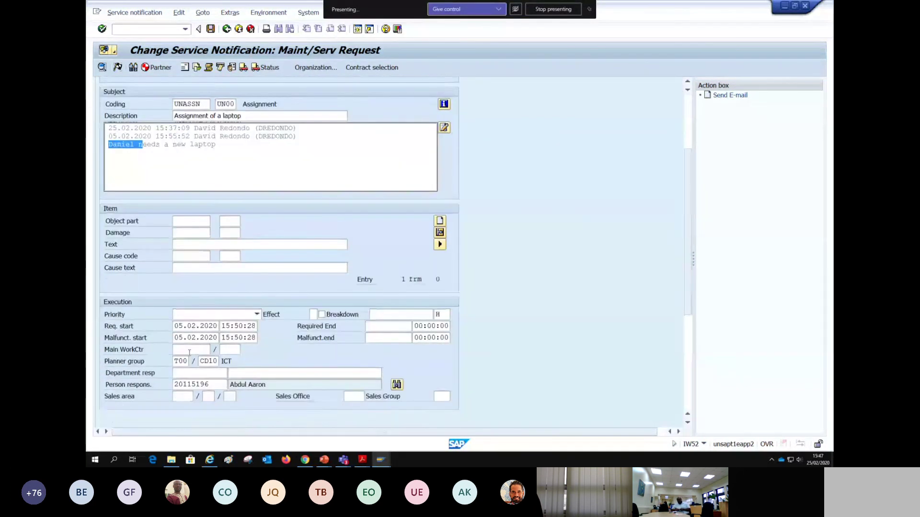
pyautogui.scroll(5, 189, 355)
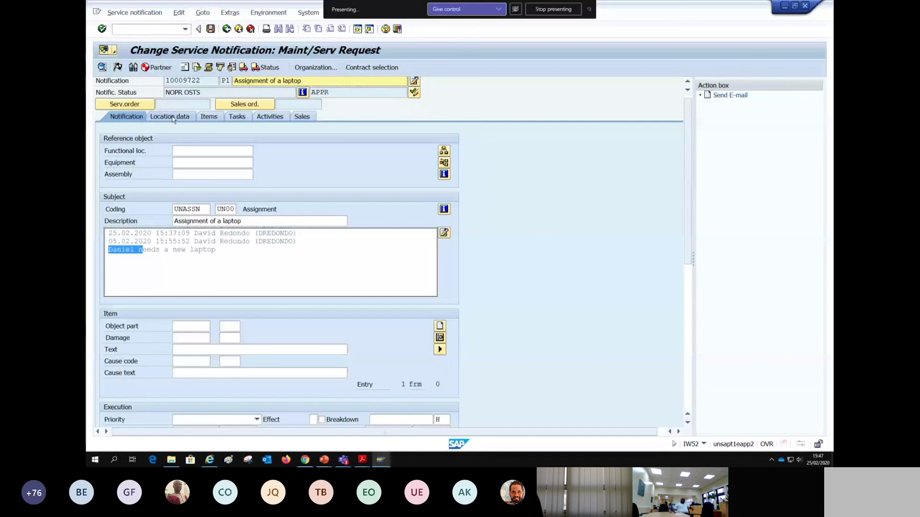
pyautogui.click(174, 120)
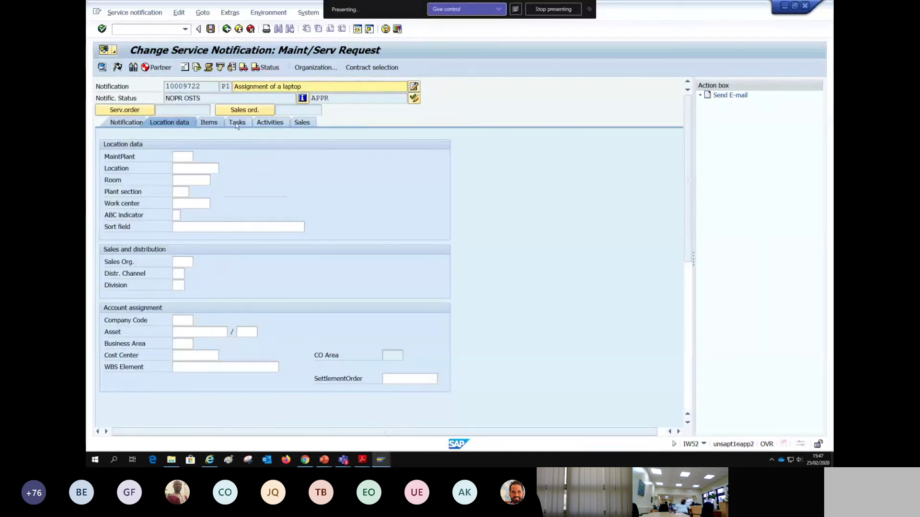
pyautogui.click(245, 125)
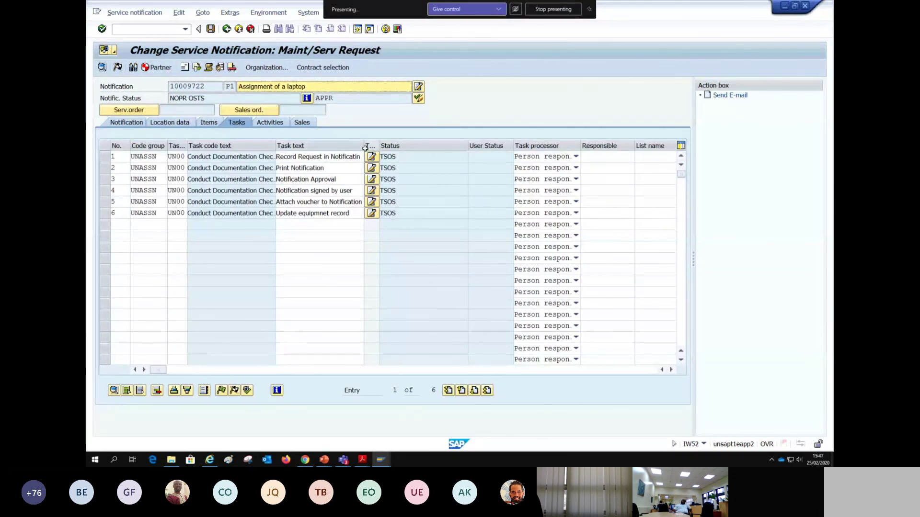
# - Widen the task code text and task text columns and complete task 1, the request recording task
pyautogui.moveTo(276, 148); pyautogui.dragTo(310, 148)
pyautogui.moveTo(398, 150); pyautogui.dragTo(445, 142)
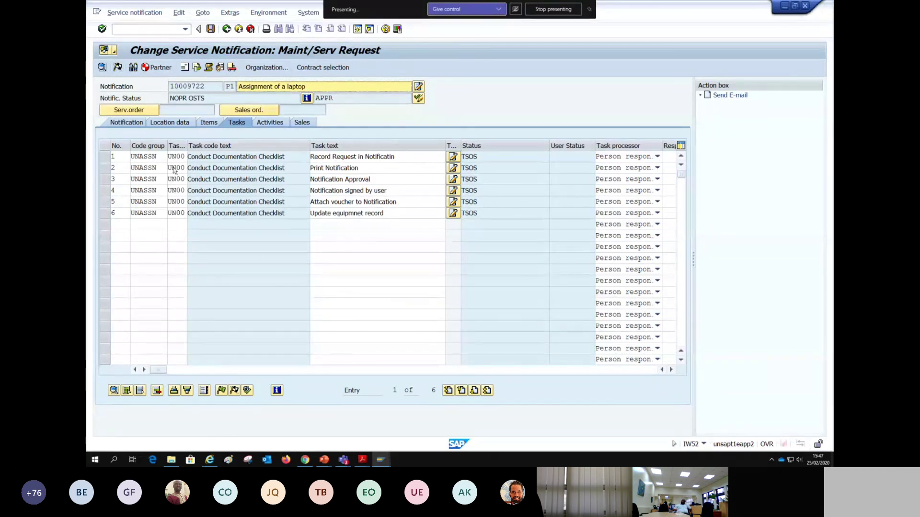
pyautogui.click(105, 160)
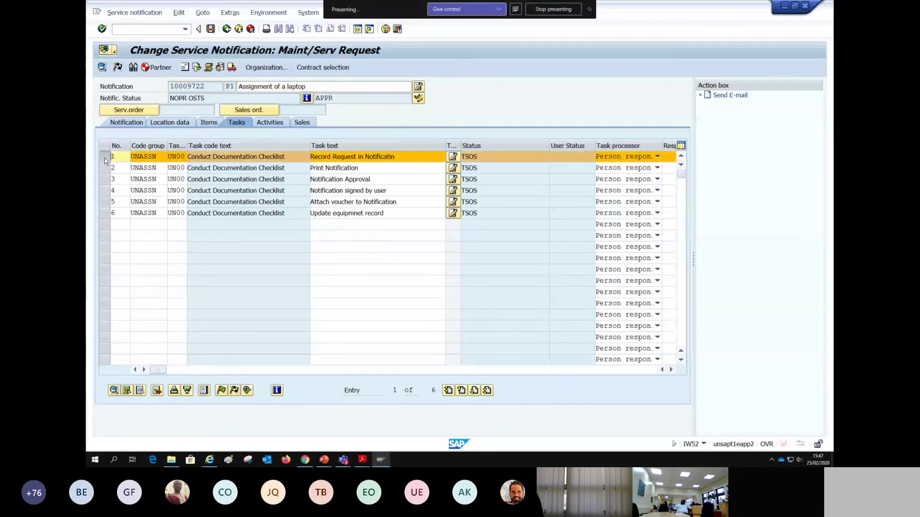
pyautogui.click(233, 391)
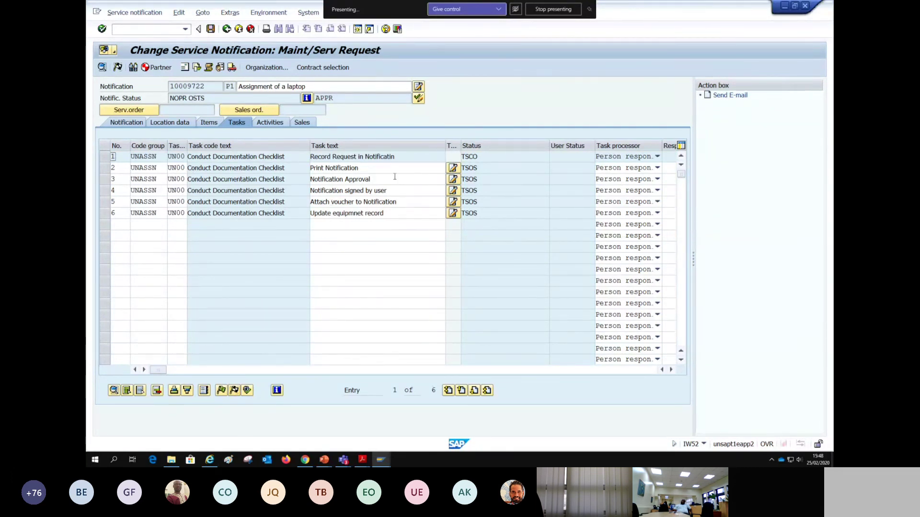
# - Complete task 3, Notification Approval, and save the notification
pyautogui.click(103, 180)
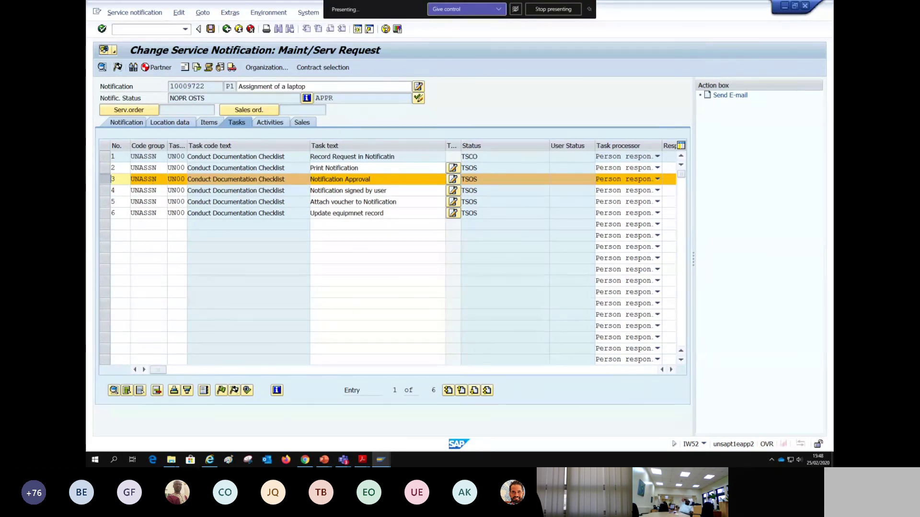
pyautogui.click(234, 391)
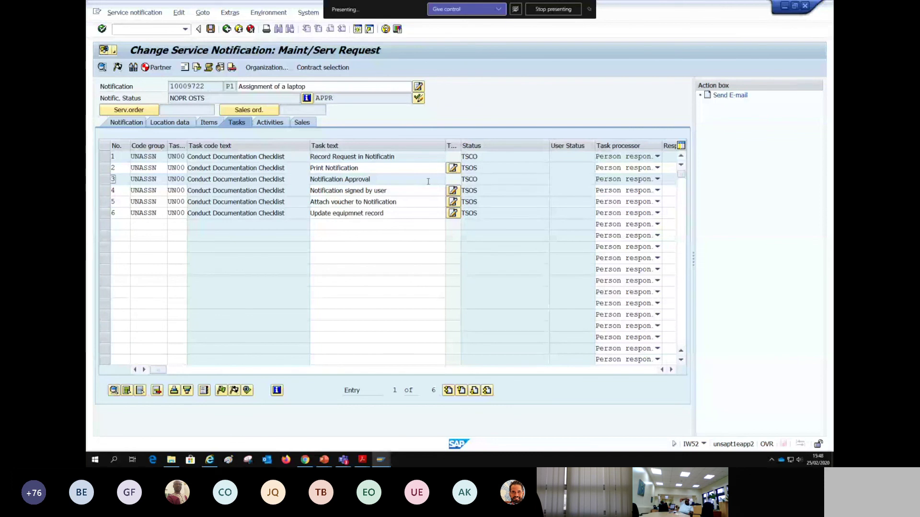
pyautogui.click(210, 29)
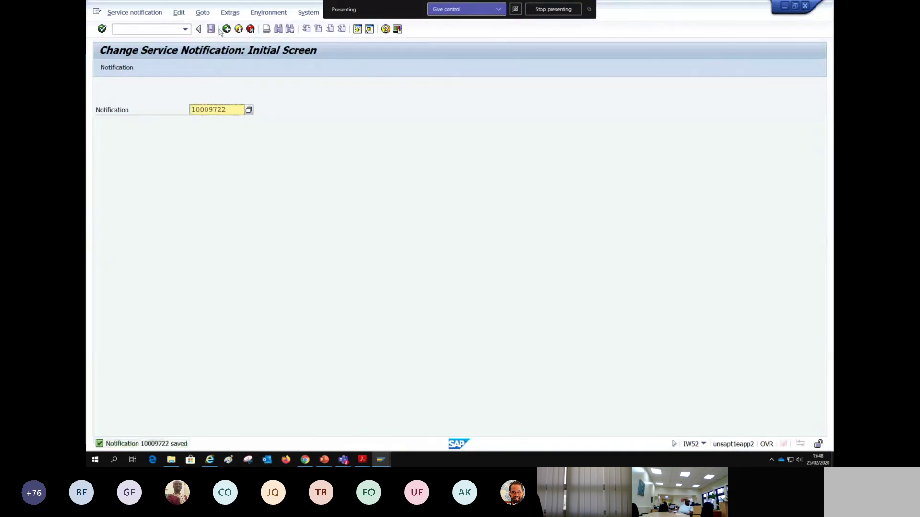
# - Switch to the PowerPoint presentation and review the Equipment Assignment End to End stages from reservation through picking to updating the notification with the equipment number
pyautogui.hotkey('alt', 'Tab')
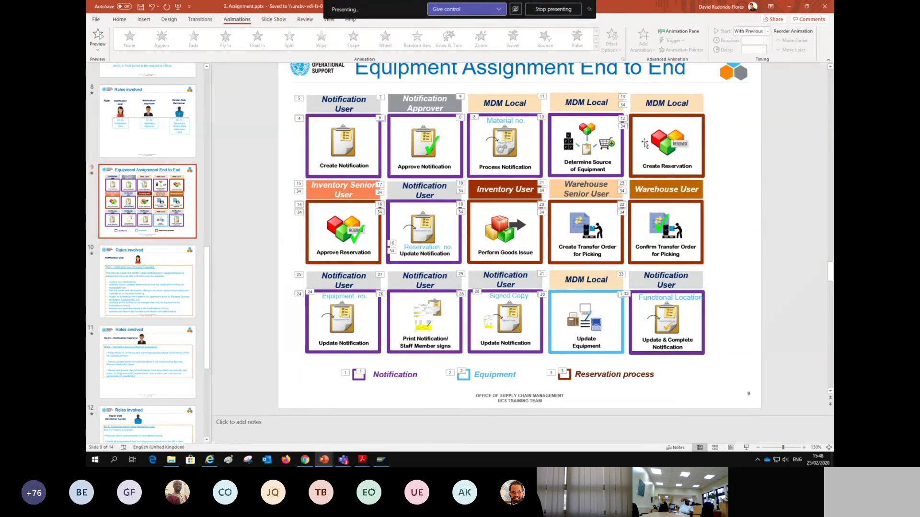
pyautogui.click(646, 163)
pyautogui.click(363, 258)
pyautogui.click(505, 237)
pyautogui.click(584, 252)
pyautogui.click(690, 244)
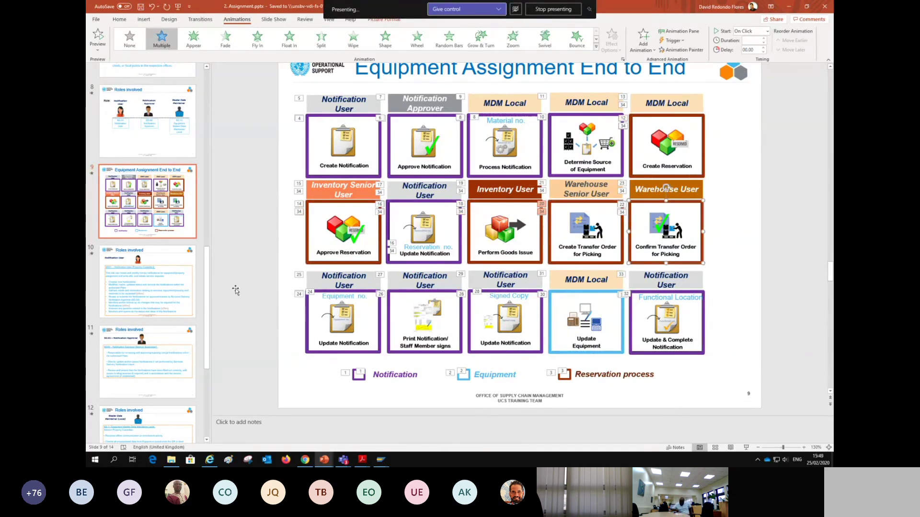
pyautogui.click(371, 318)
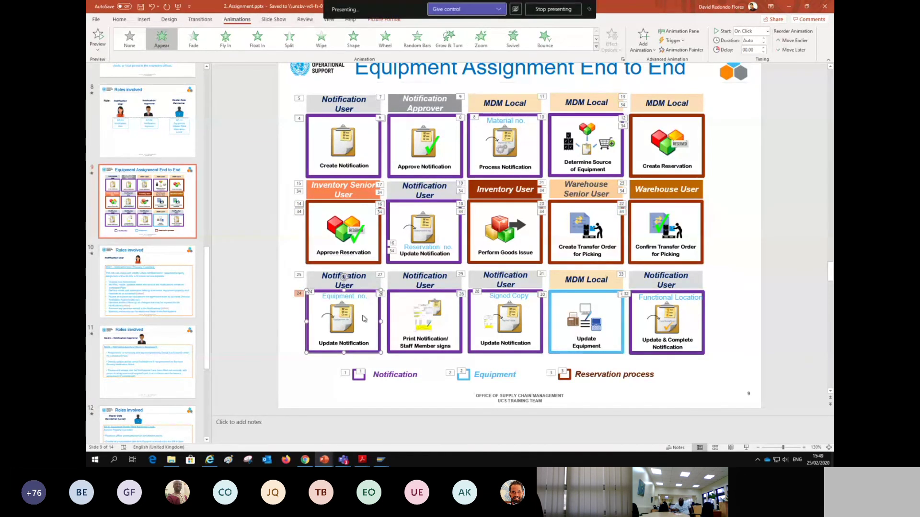
# - Switch back to SAP, reopen the laptop assignment notification, and start the Change Equipment transaction IE02 in a new session
pyautogui.hotkey('alt', 'Tab')
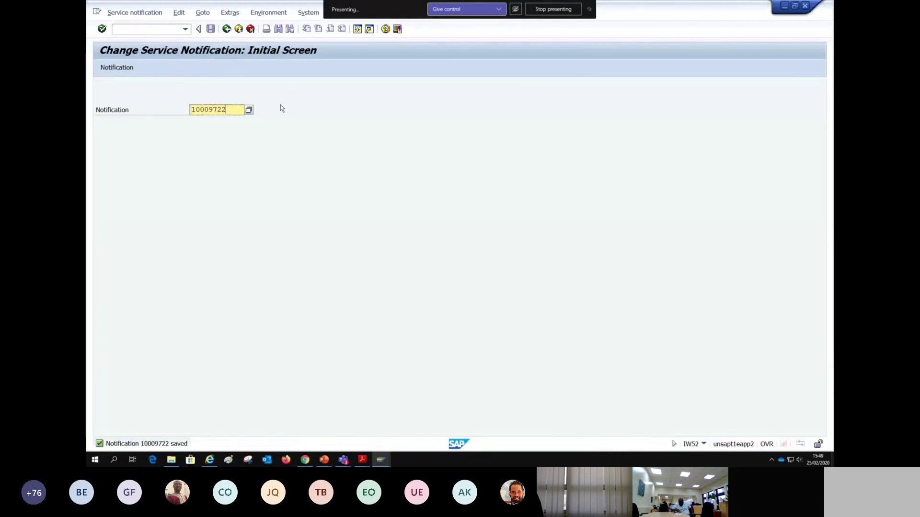
pyautogui.press('Return')
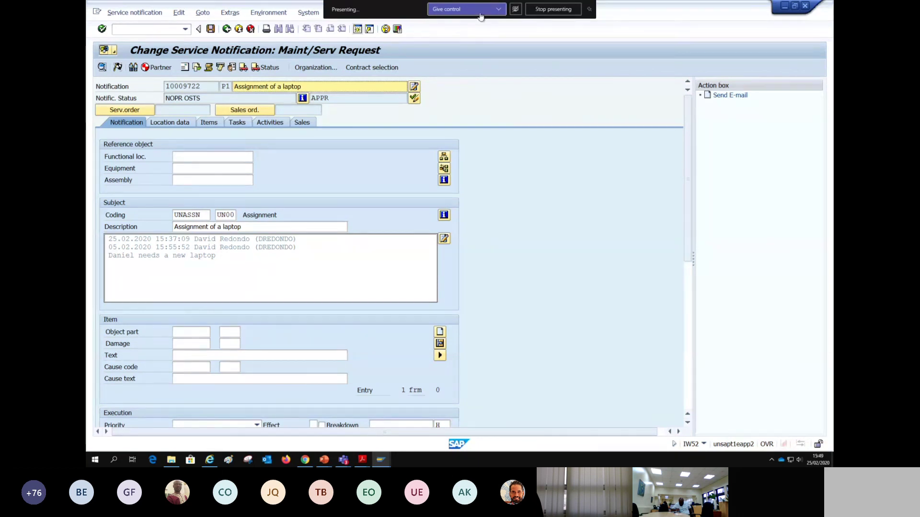
pyautogui.click(357, 29)
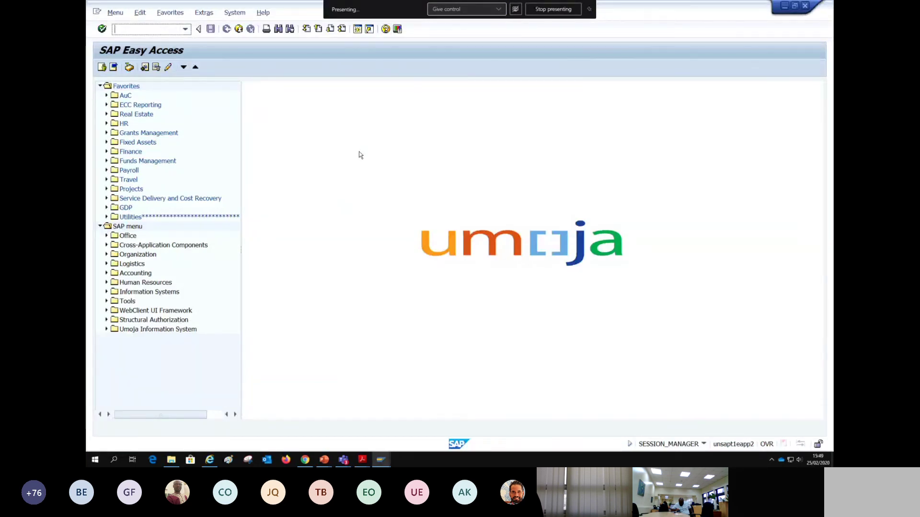
pyautogui.write('IE')
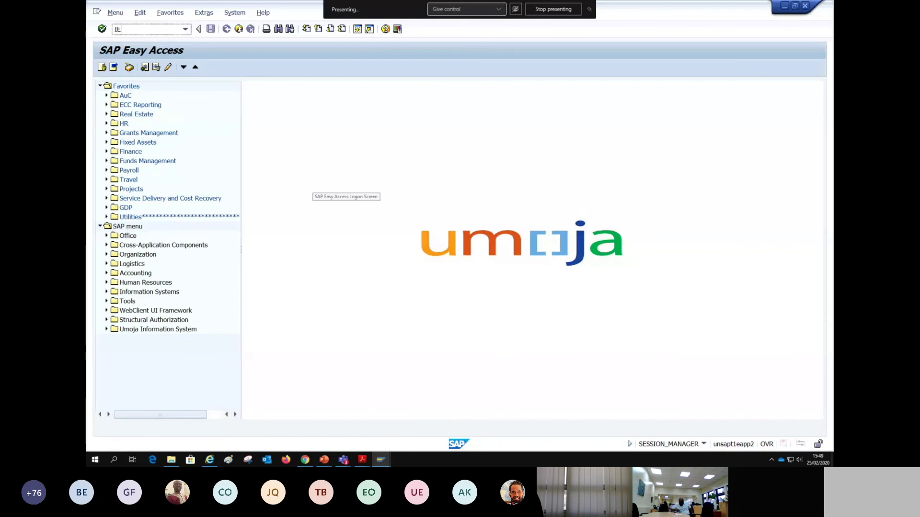
pyautogui.write('02')
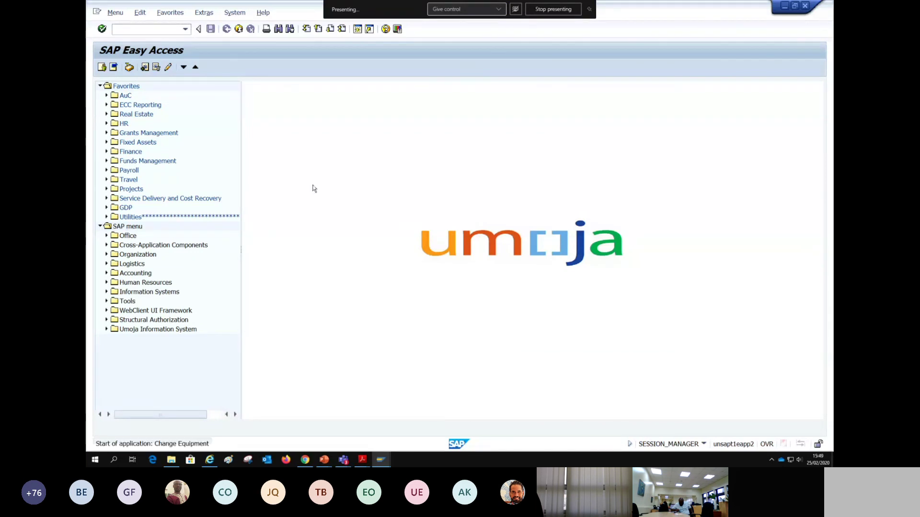
pyautogui.press('Return')
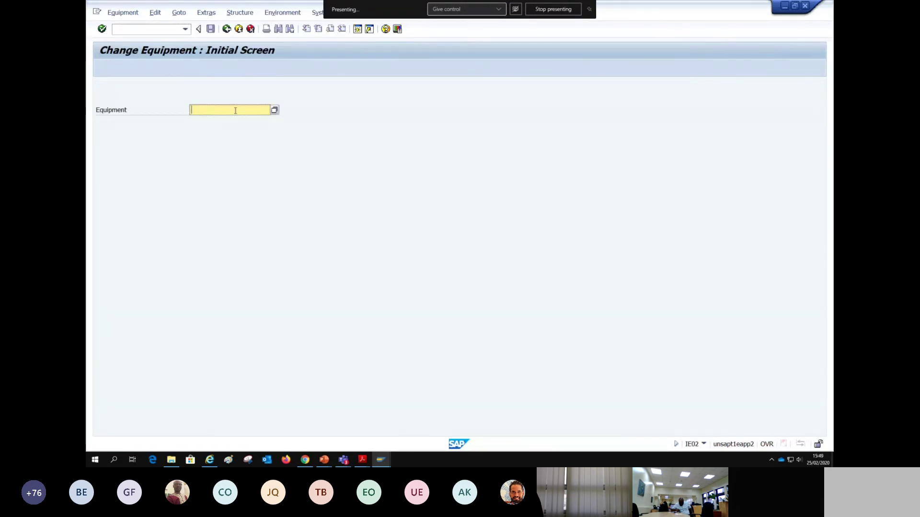
# - Open the equipment record 16192301 for changing
pyautogui.write('1')
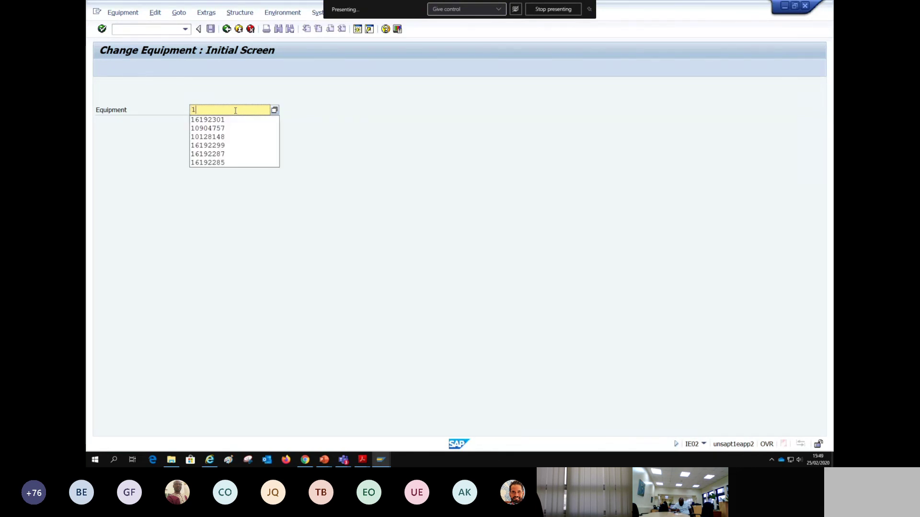
pyautogui.write('619')
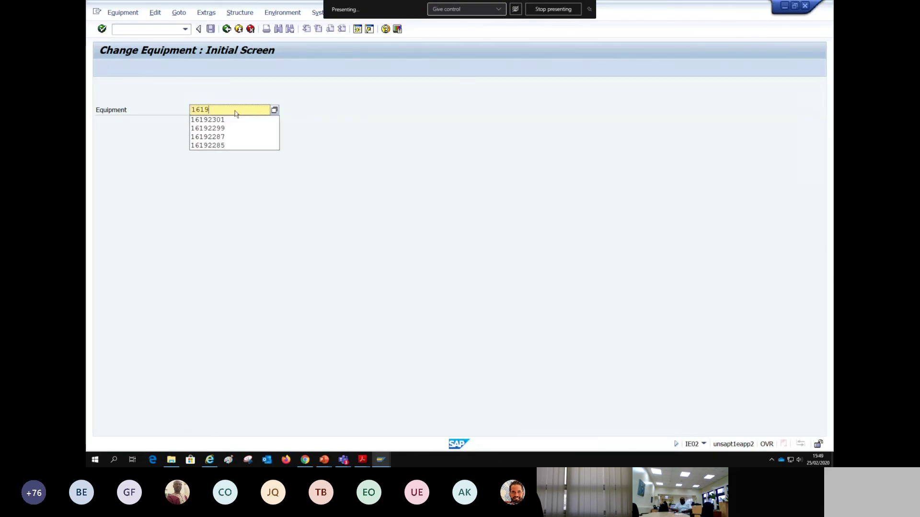
pyautogui.write('2301')
pyautogui.press('Return')
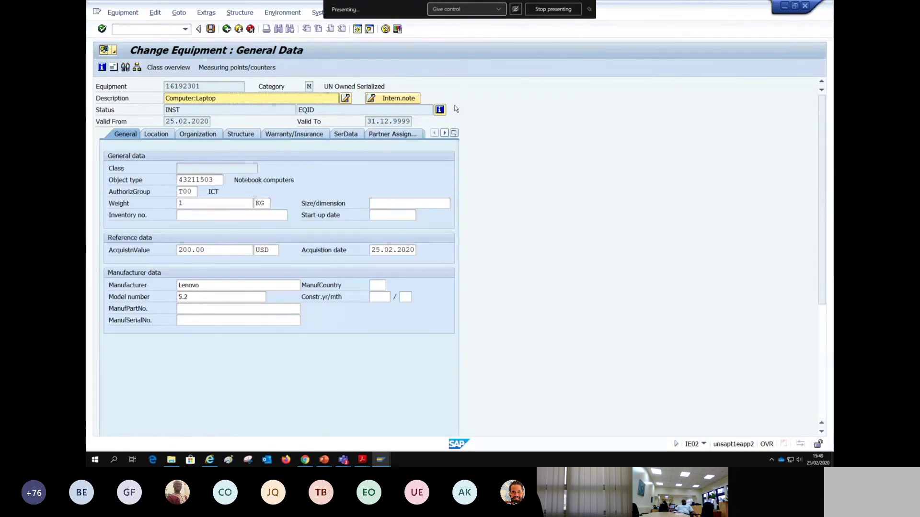
# - Examine the laptop's system and user status details and return to its general data
pyautogui.click(440, 111)
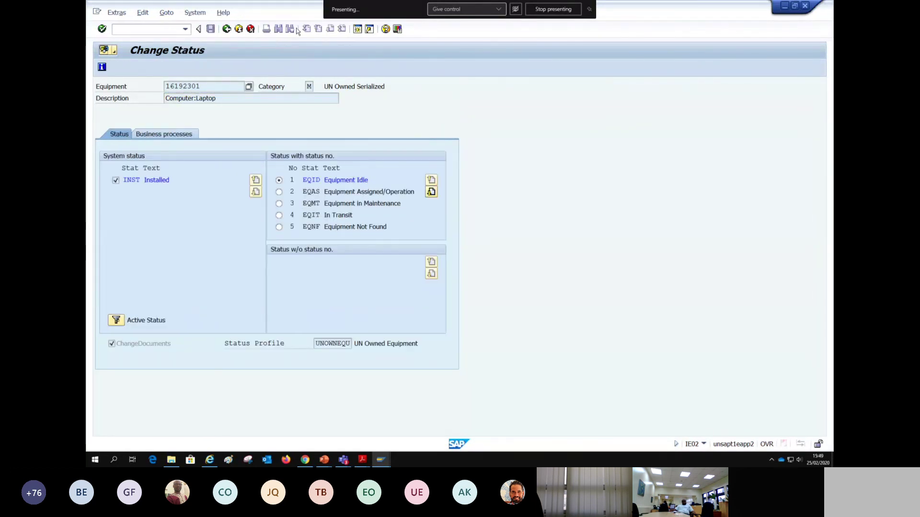
pyautogui.click(225, 30)
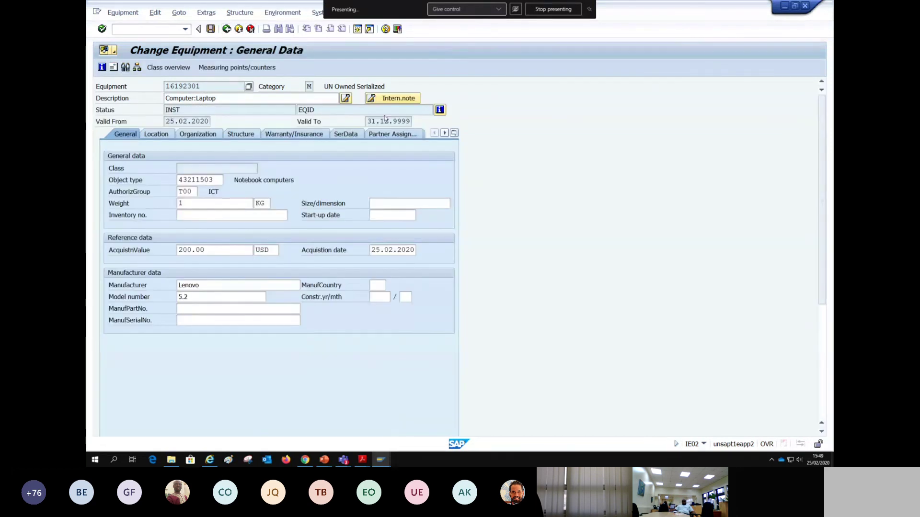
pyautogui.moveTo(317, 112); pyautogui.dragTo(298, 111)
pyautogui.click(440, 110)
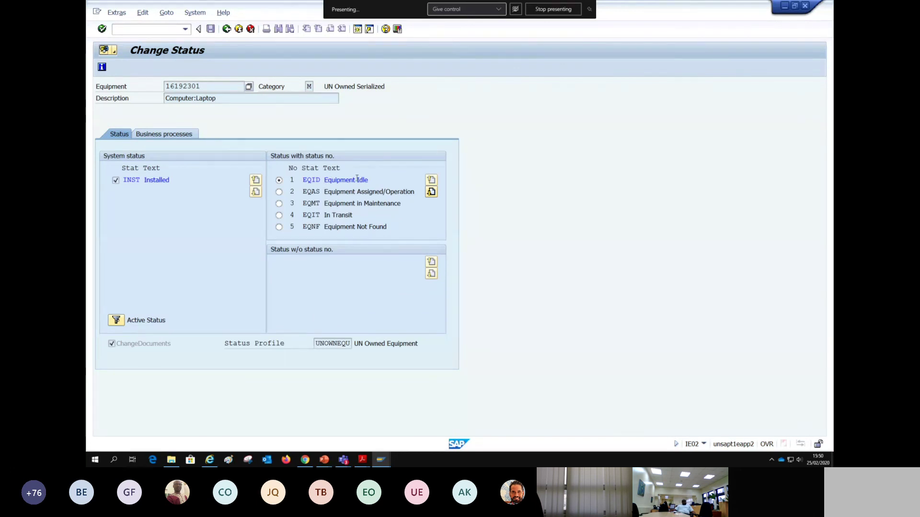
pyautogui.click(226, 28)
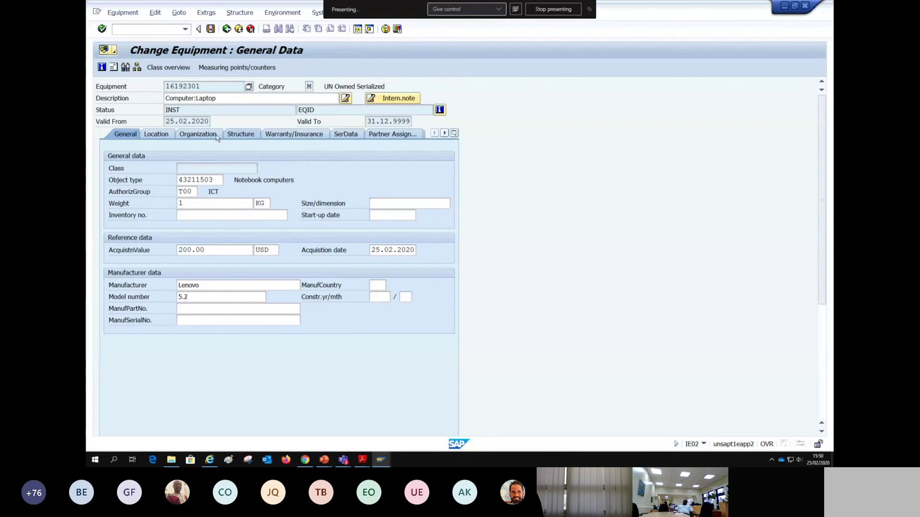
# - Review the laptop's organization and partner assignment data, then leave the equipment record
pyautogui.click(197, 134)
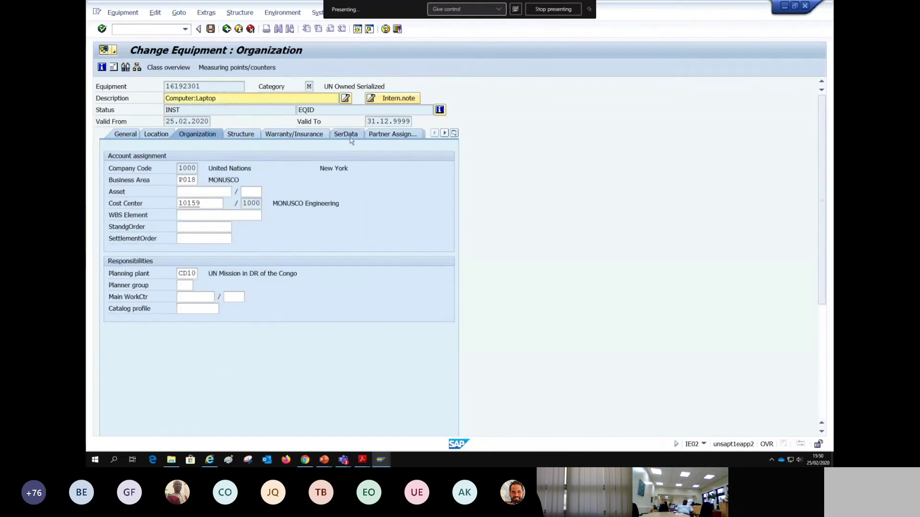
pyautogui.click(393, 134)
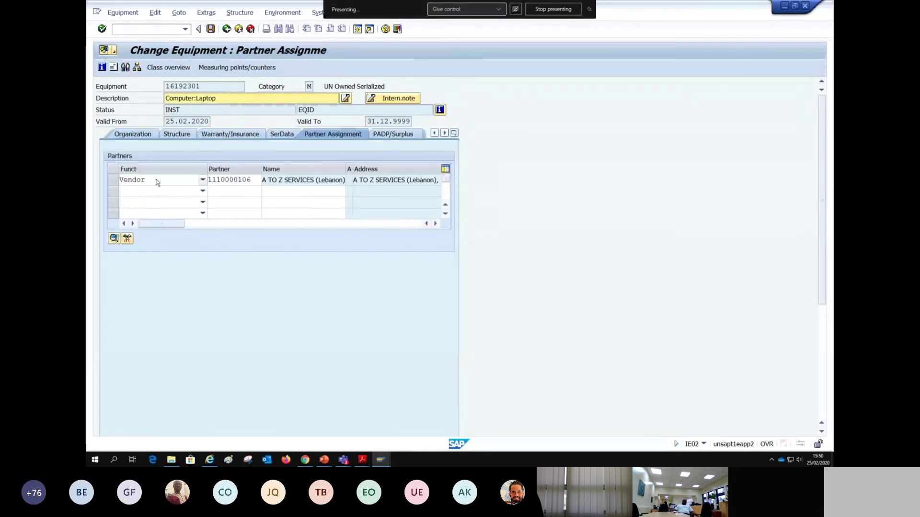
pyautogui.click(133, 134)
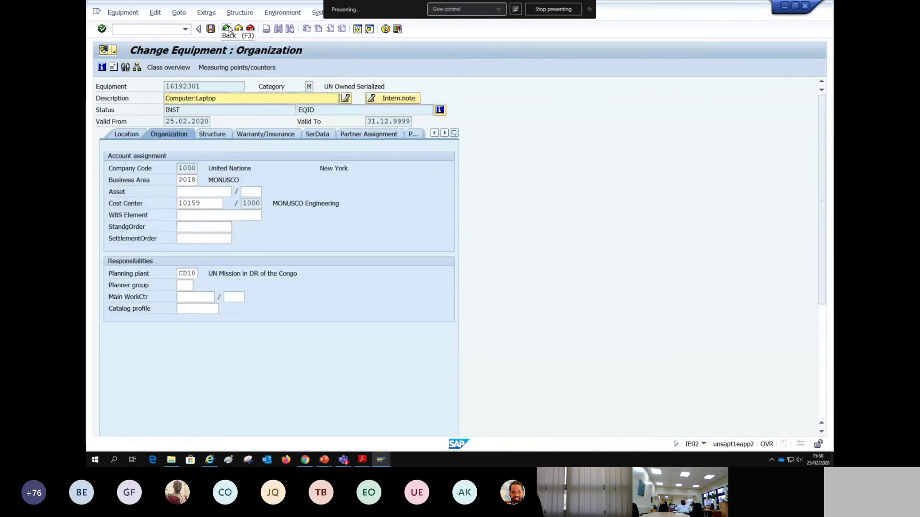
pyautogui.click(229, 30)
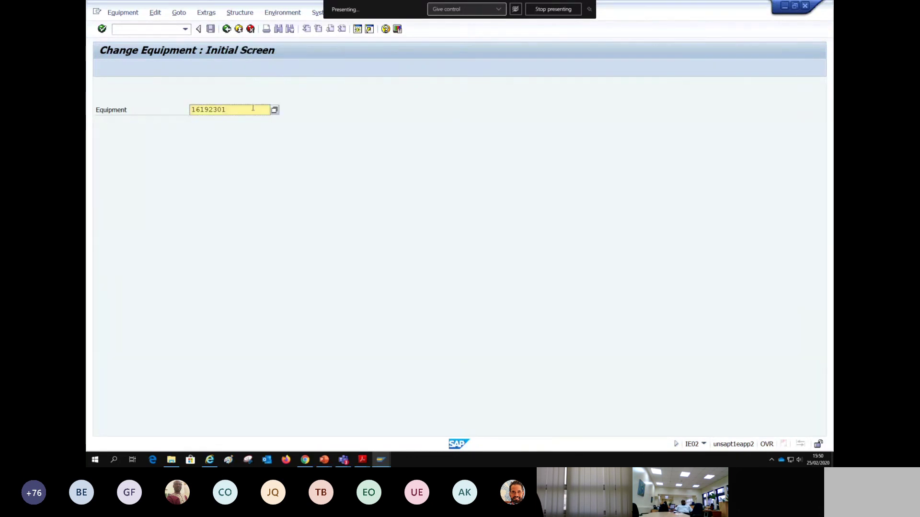
# - Assign equipment 16192301 to the laptop assignment notification and accept copying the reference object data
pyautogui.hotkey('alt', 'Tab')
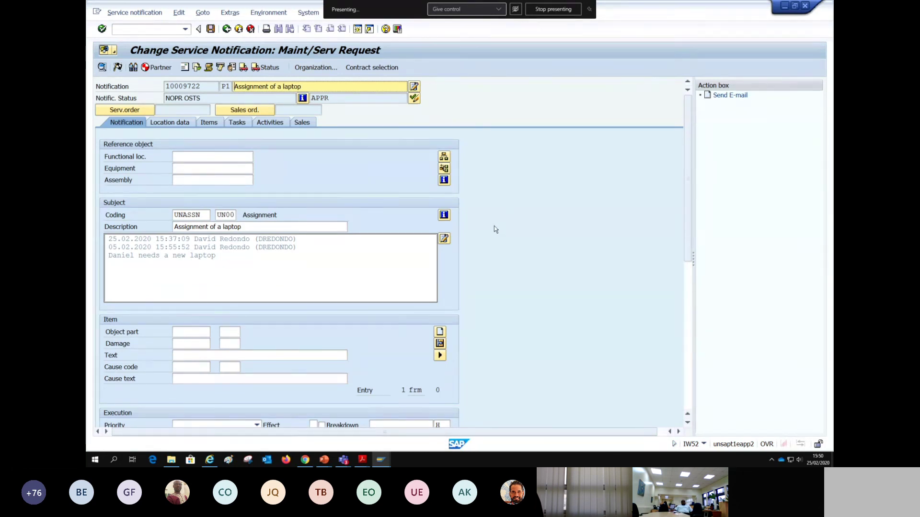
pyautogui.click(175, 168)
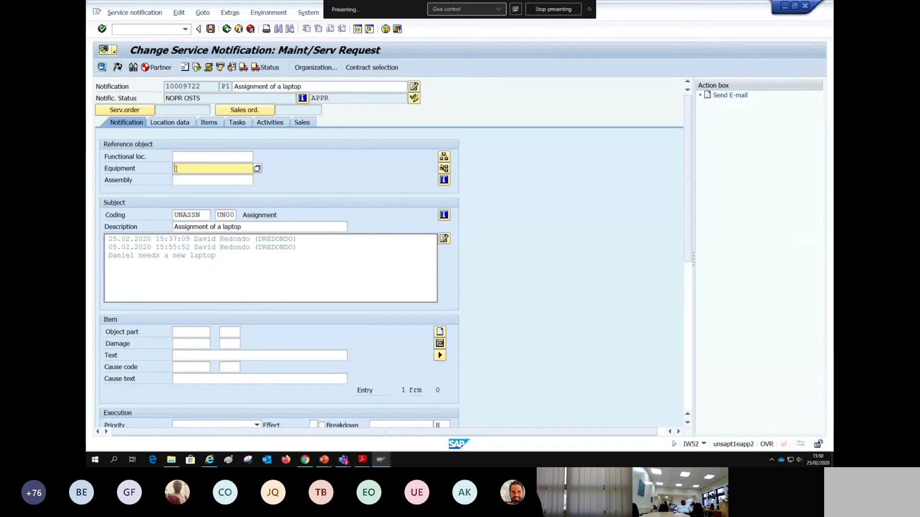
pyautogui.write('16192301')
pyautogui.press('Return')
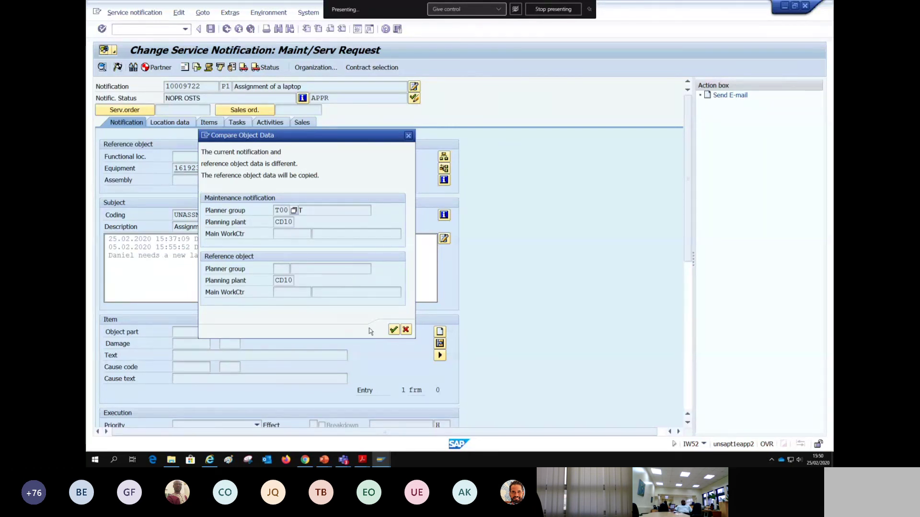
pyautogui.click(394, 330)
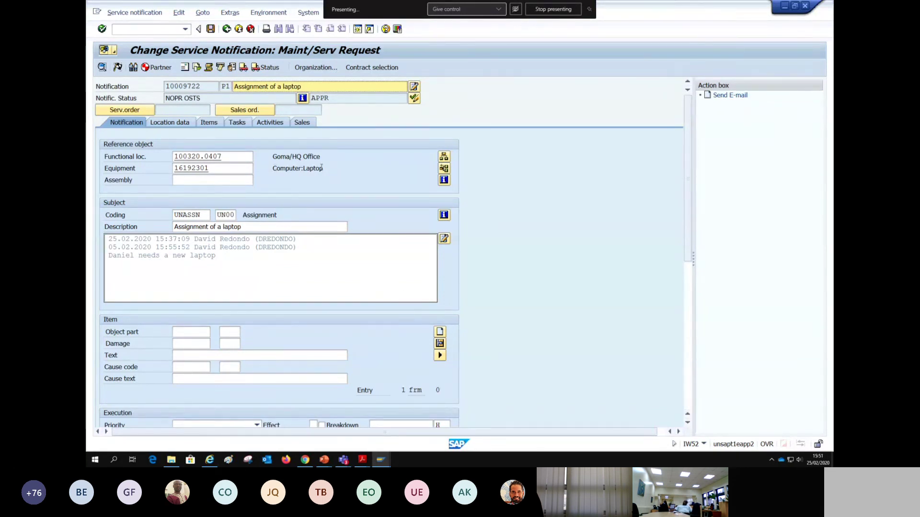
pyautogui.doubleClick(197, 169)
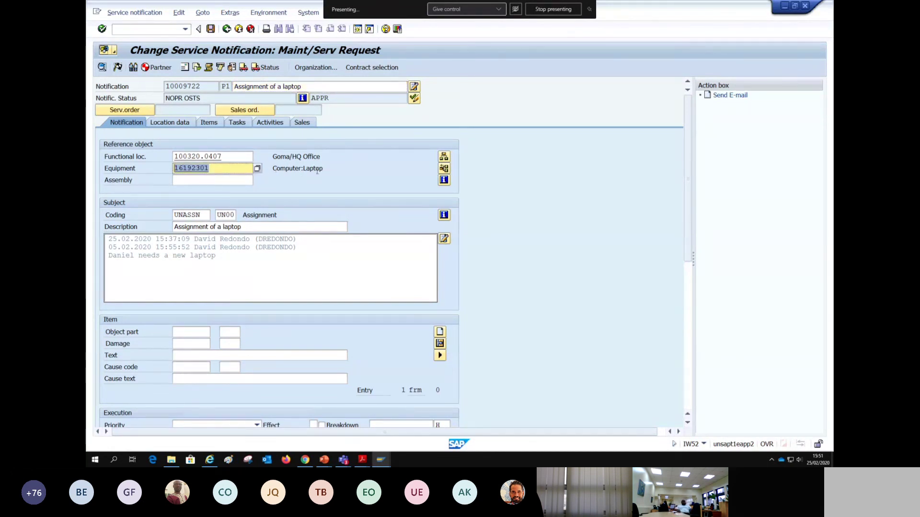
pyautogui.click(237, 154)
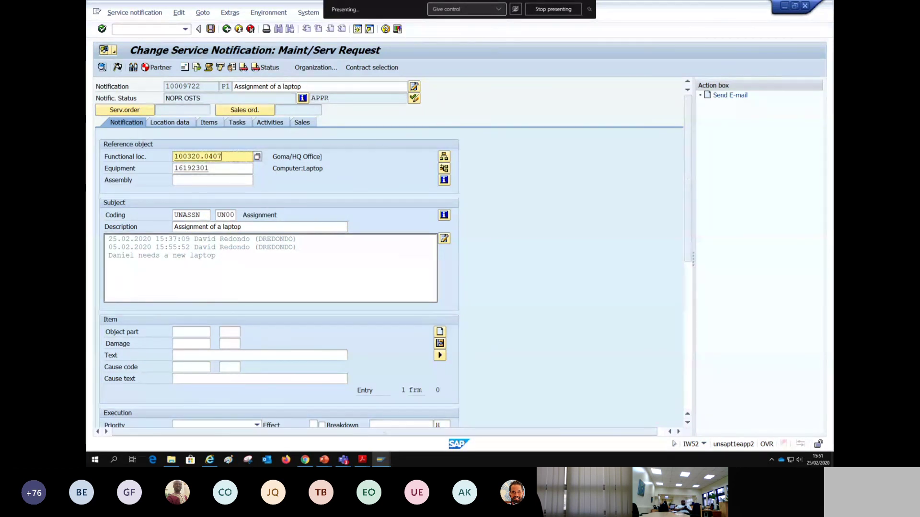
pyautogui.moveTo(321, 157); pyautogui.dragTo(272, 158)
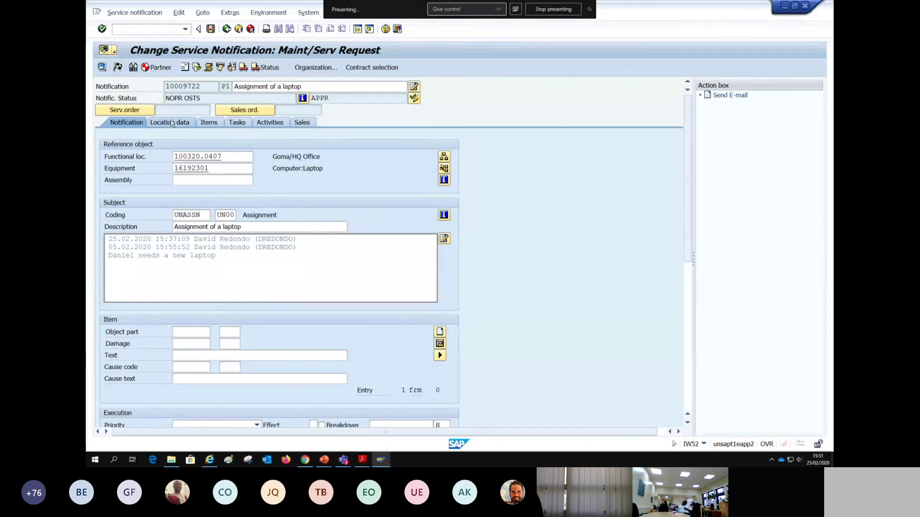
# - Set the notification's planner group to T00 for planning plant CD10
pyautogui.scroll(-3, 172, 123)
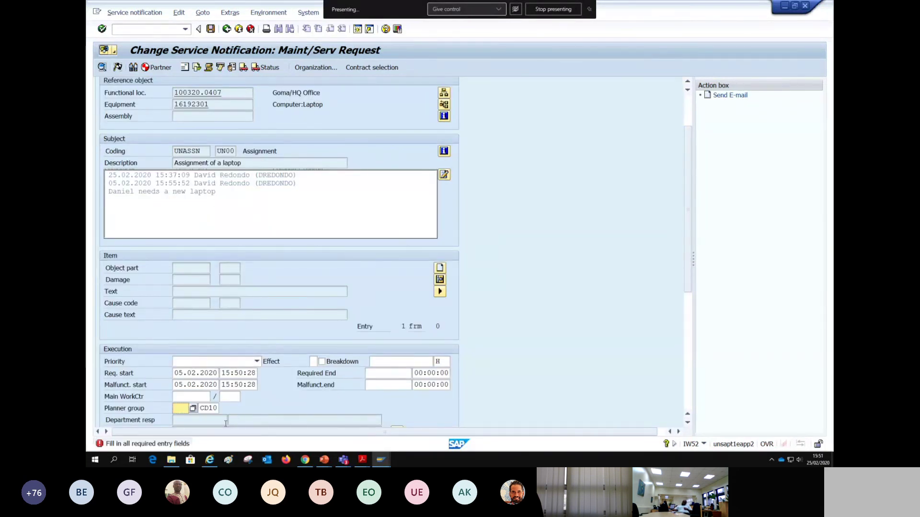
pyautogui.scroll(-3, 300, 274)
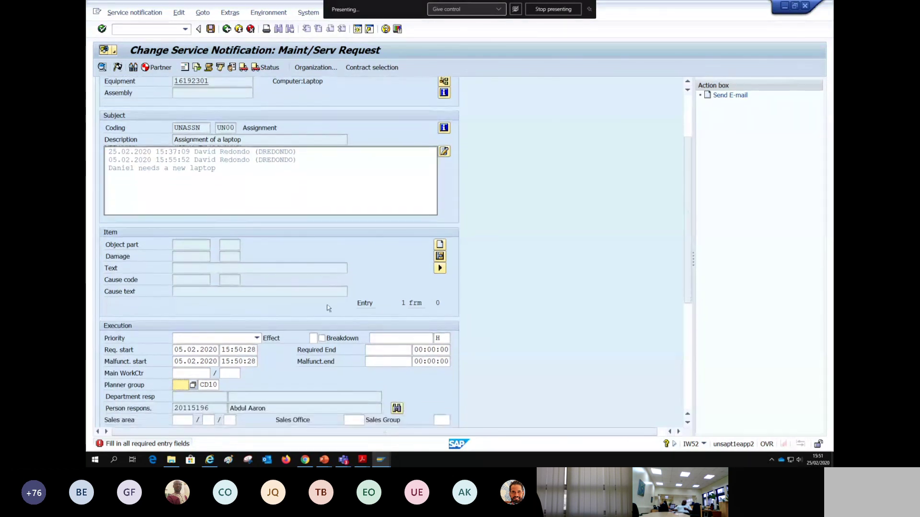
pyautogui.scroll(6, 337, 339)
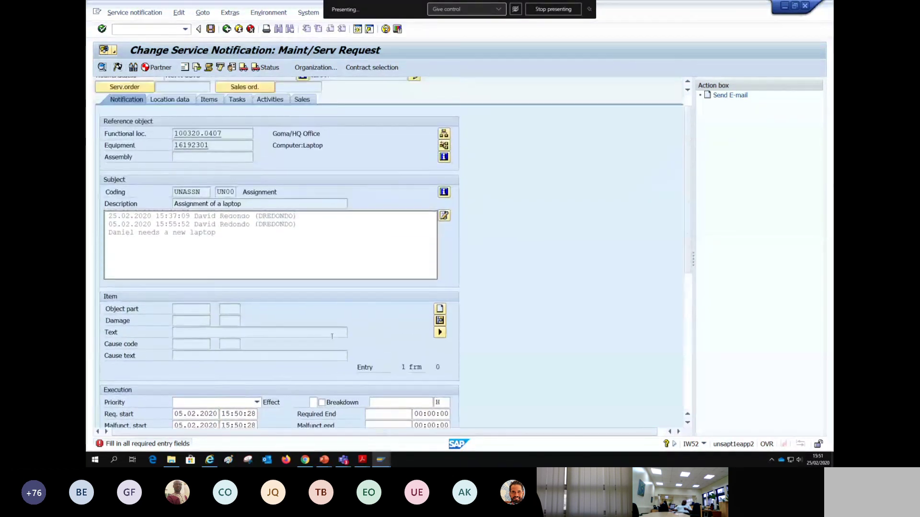
pyautogui.scroll(-5, 192, 290)
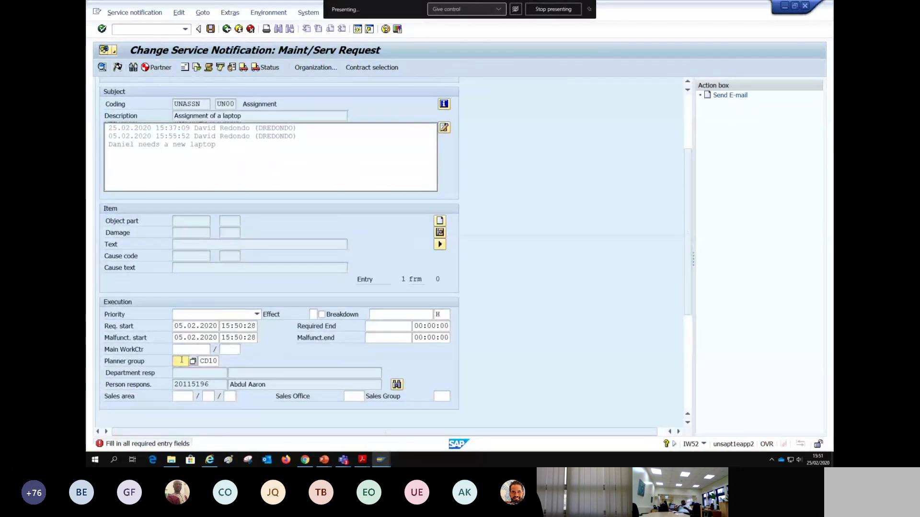
pyautogui.press('F10')
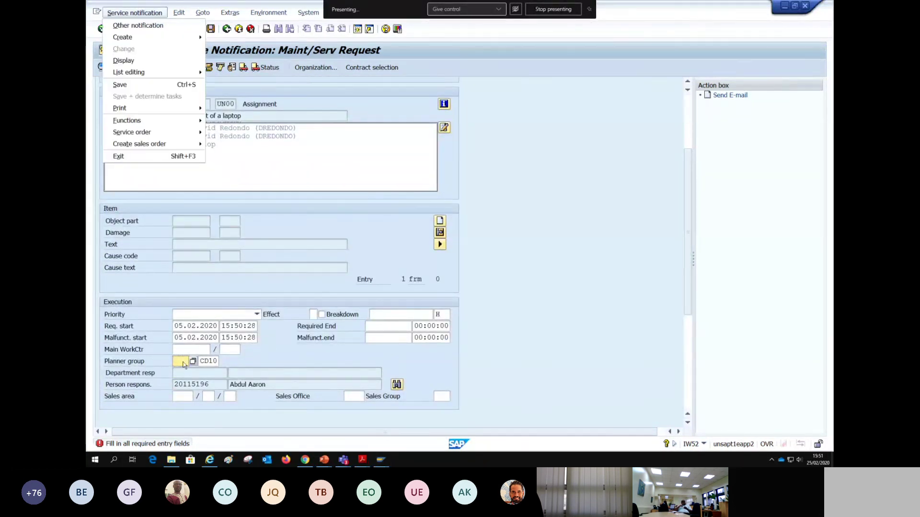
pyautogui.click(180, 361)
pyautogui.write('T')
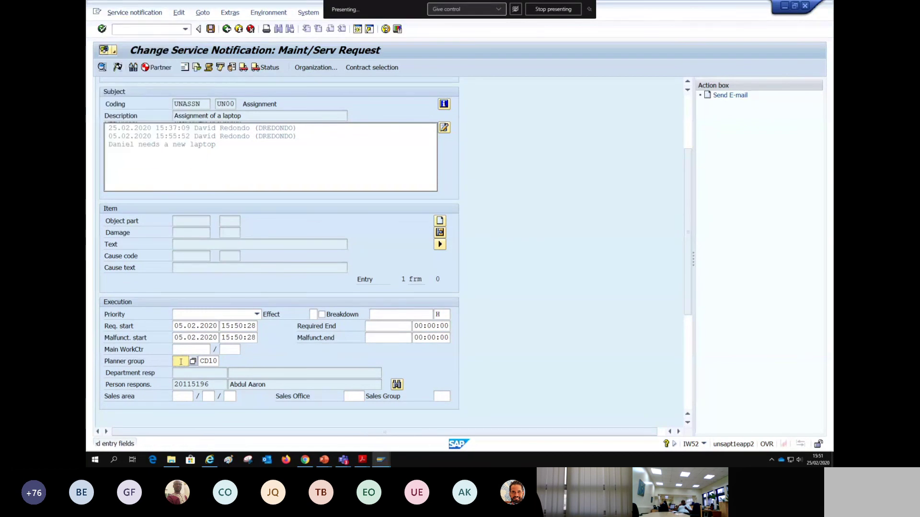
pyautogui.doubleClick(180, 371)
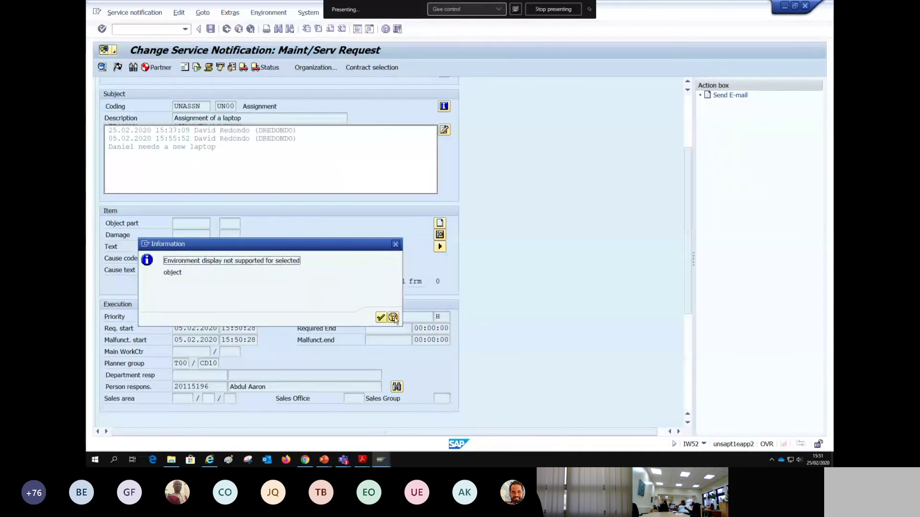
pyautogui.click(380, 318)
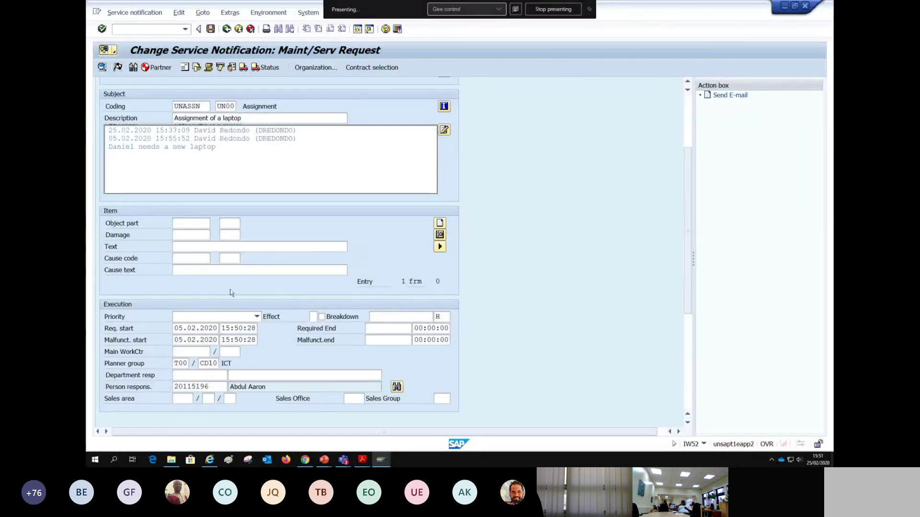
pyautogui.scroll(5, 312, 339)
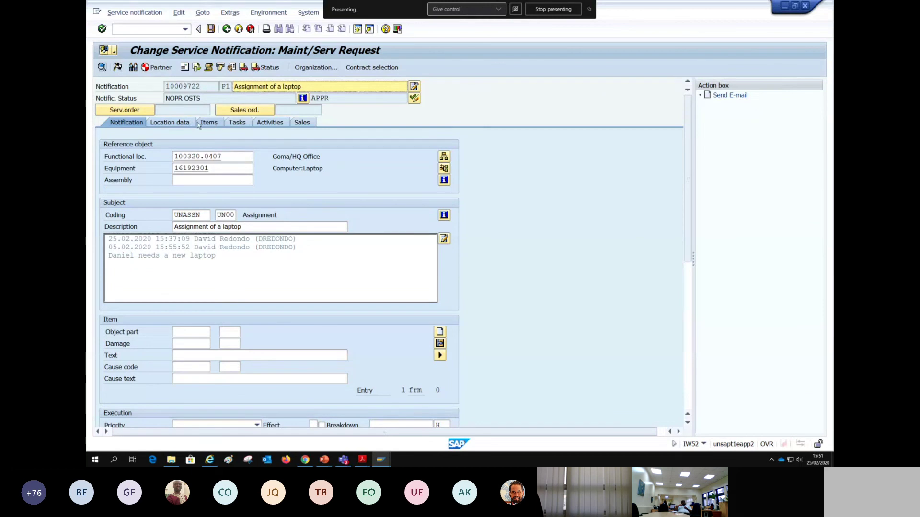
# - Review the notification's task list and the cost center in its location data, and return to the general notification data
pyautogui.click(234, 120)
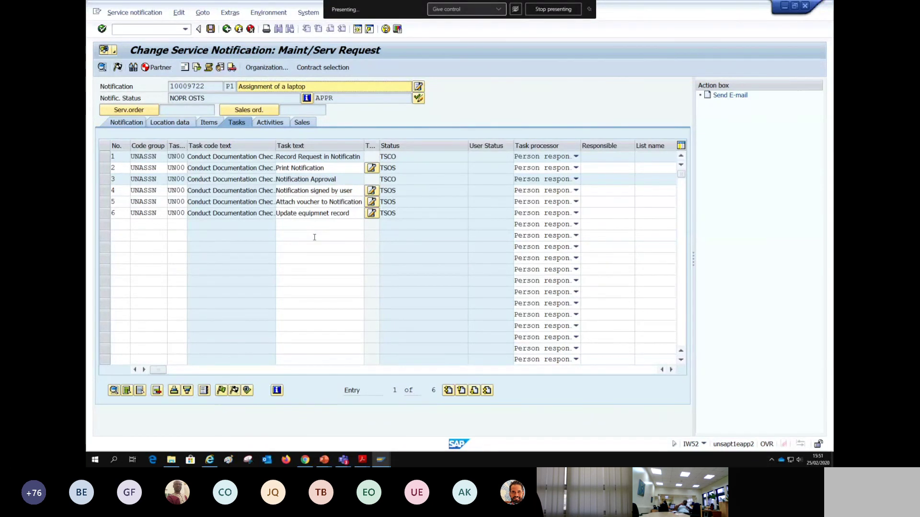
pyautogui.click(170, 122)
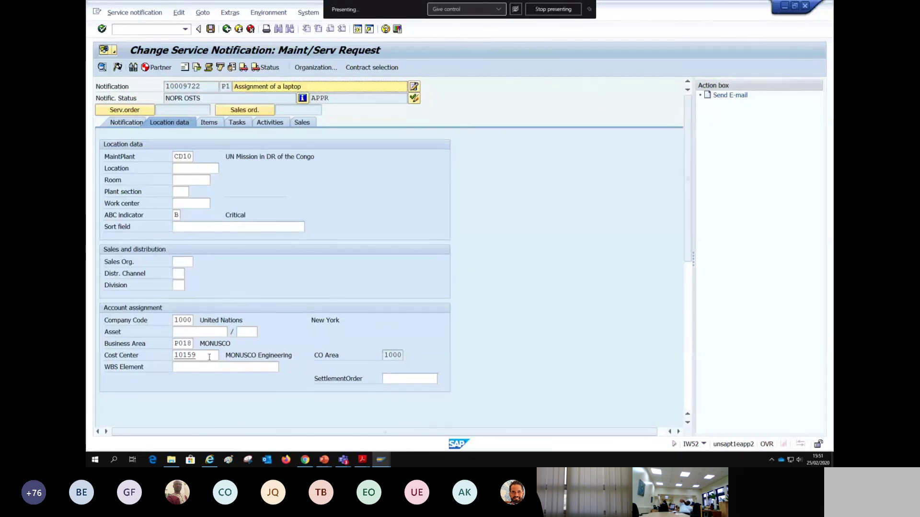
pyautogui.moveTo(210, 357); pyautogui.dragTo(168, 355)
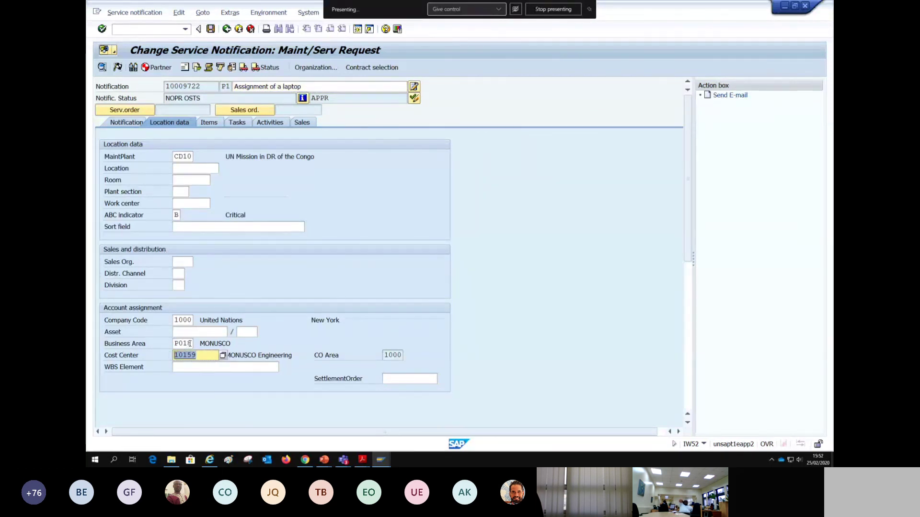
pyautogui.click(135, 124)
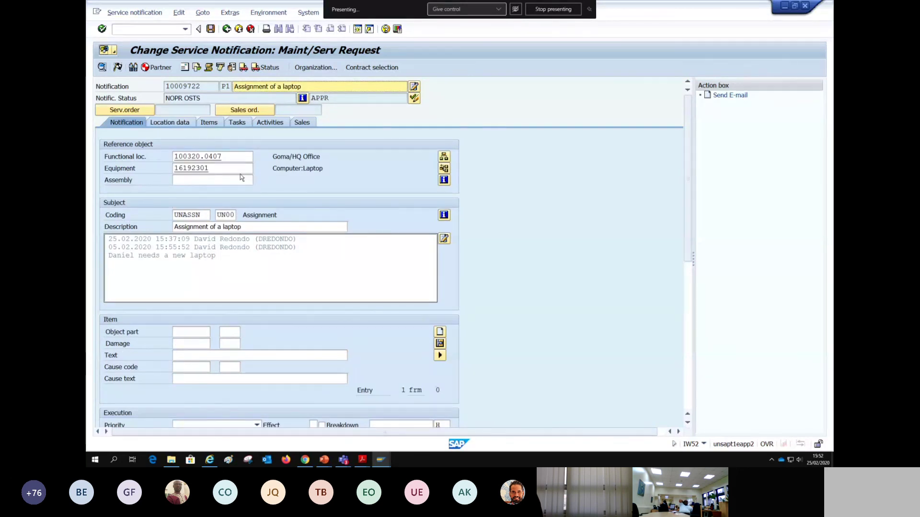
# - Check the assigned equipment number and save the laptop assignment notification
pyautogui.doubleClick(177, 168)
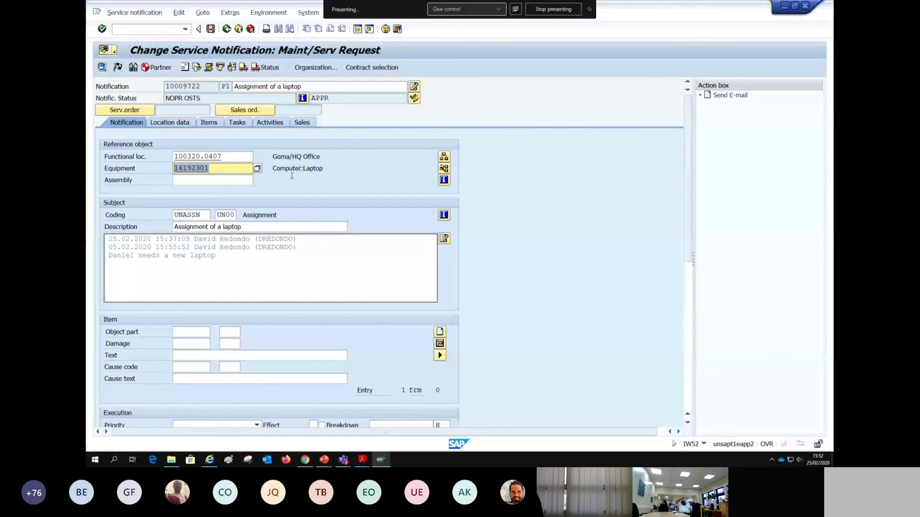
pyautogui.click(216, 170)
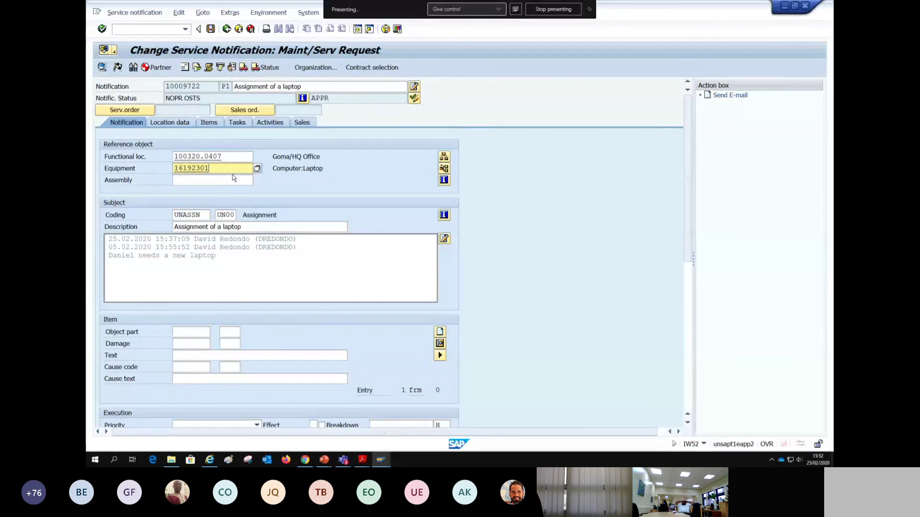
pyautogui.moveTo(214, 167); pyautogui.dragTo(150, 166)
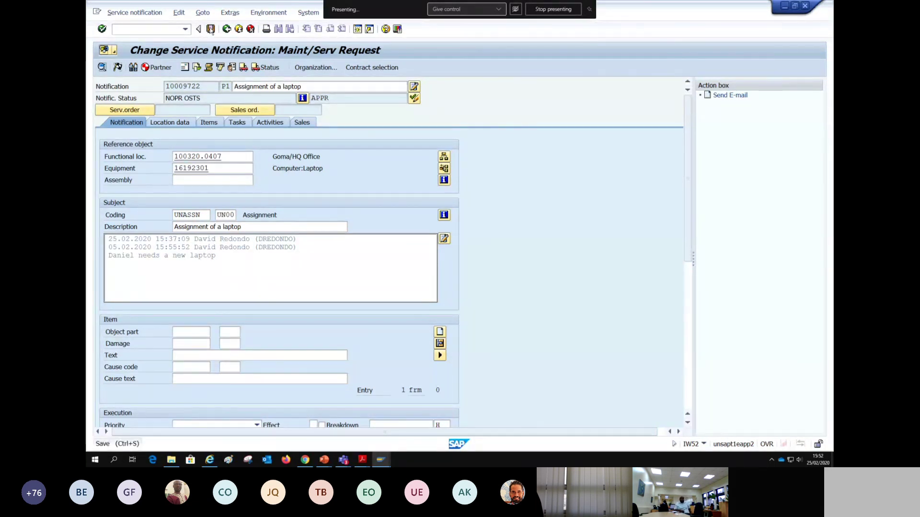
pyautogui.click(210, 30)
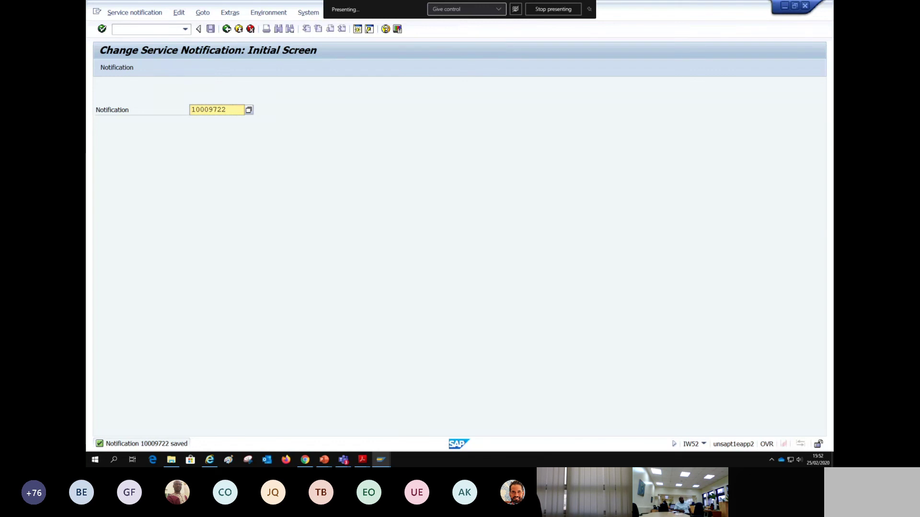
# - Check the Equipment Assignment End to End slide in PowerPoint, then return to SAP and reopen the saved notification
pyautogui.click(228, 110)
pyautogui.hotkey('alt', 'Tab')
pyautogui.press('Tab')
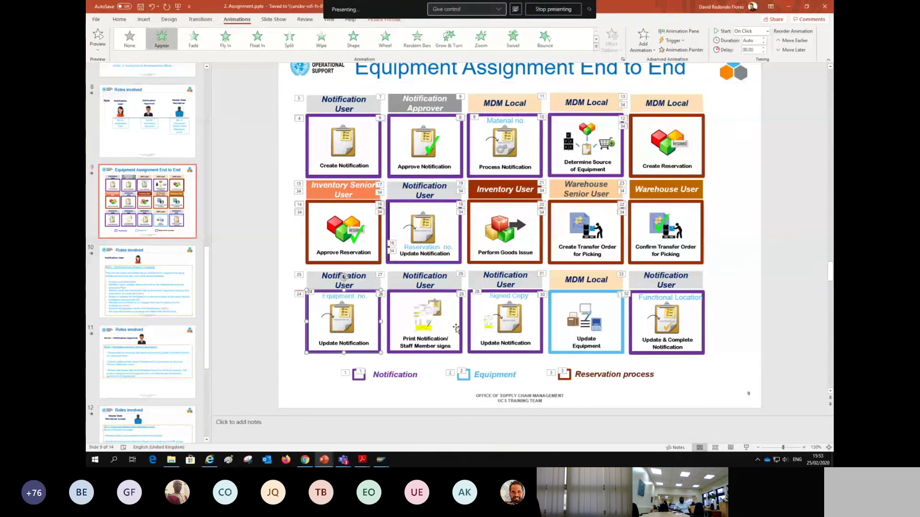
pyautogui.hotkey('alt', 'Tab')
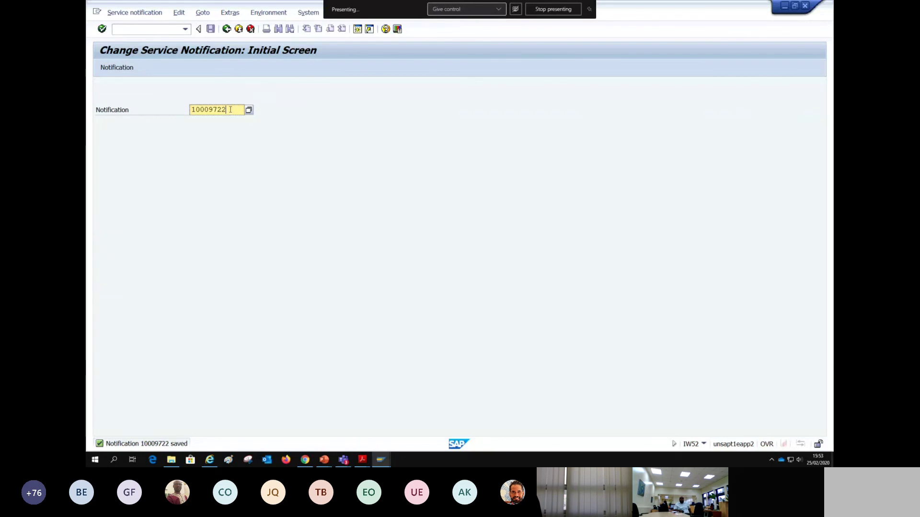
pyautogui.press('Return')
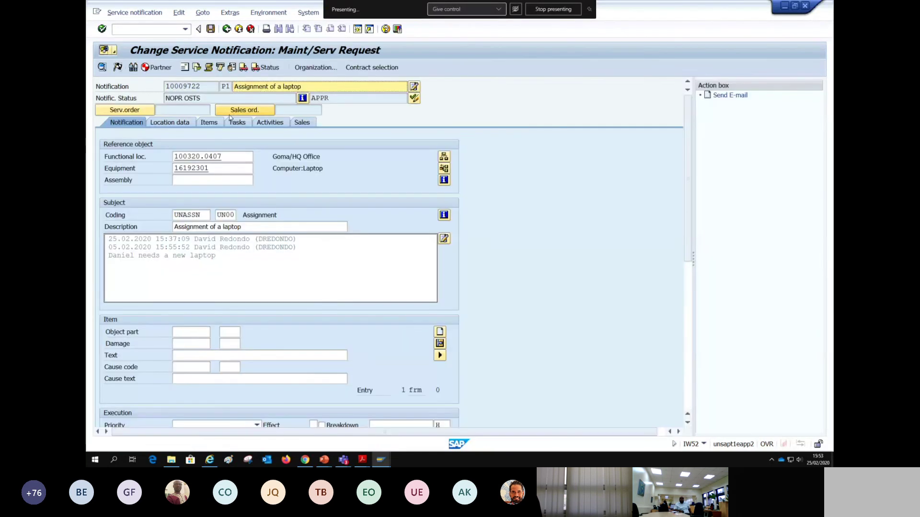
# - Preview the notification's Activity Report shop paper on output device LOCL, then close the print selection without printing
pyautogui.click(123, 15)
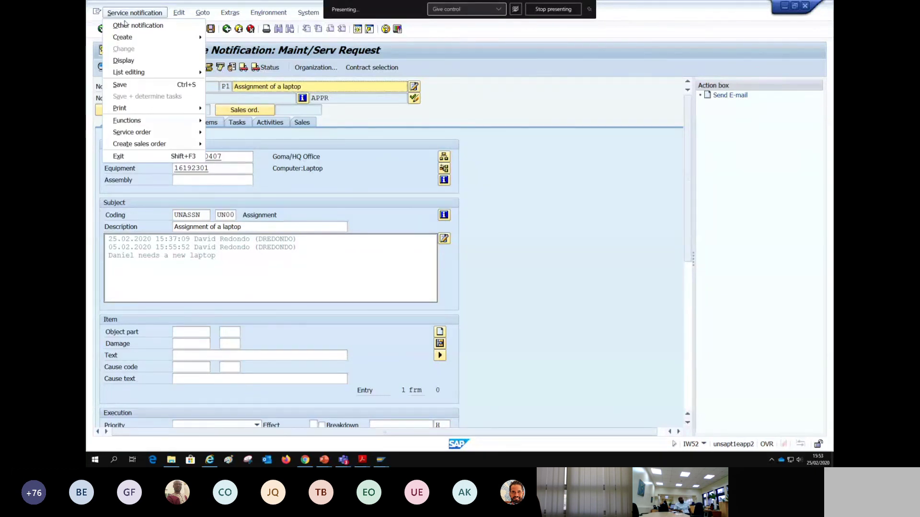
pyautogui.moveTo(137, 105)
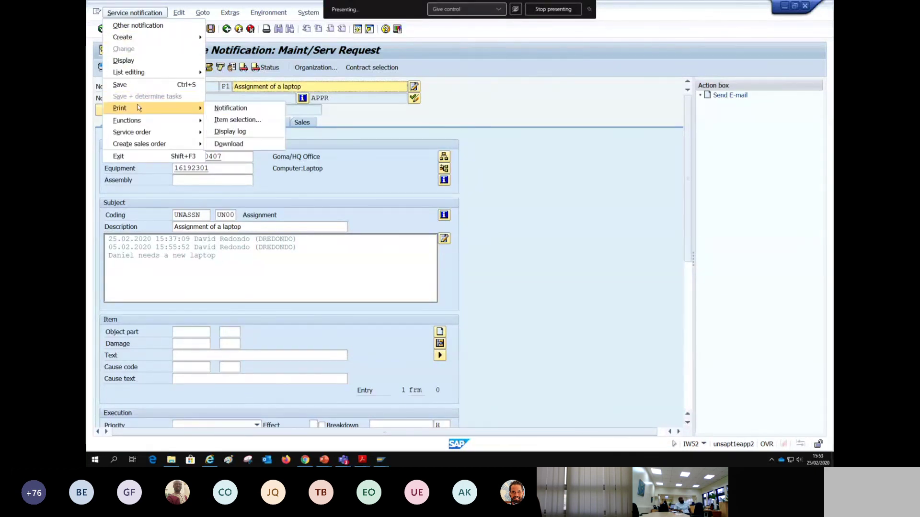
pyautogui.click(228, 109)
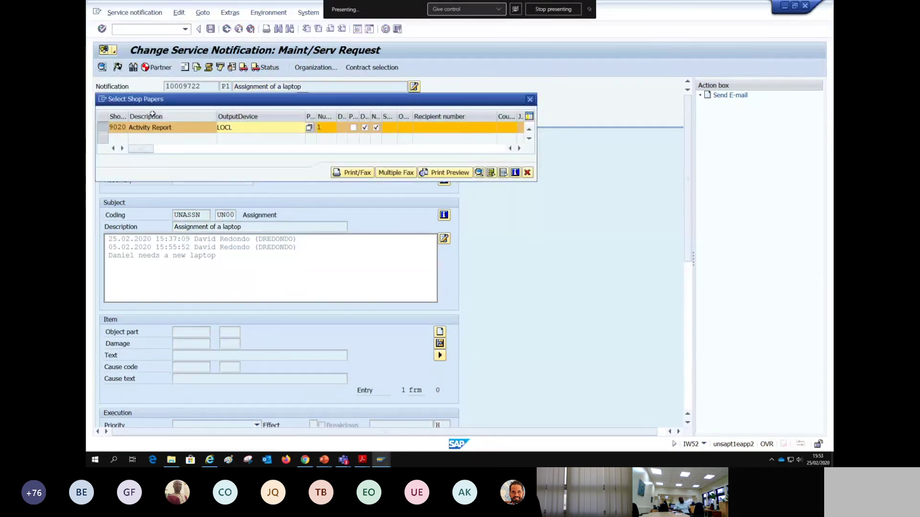
pyautogui.click(465, 173)
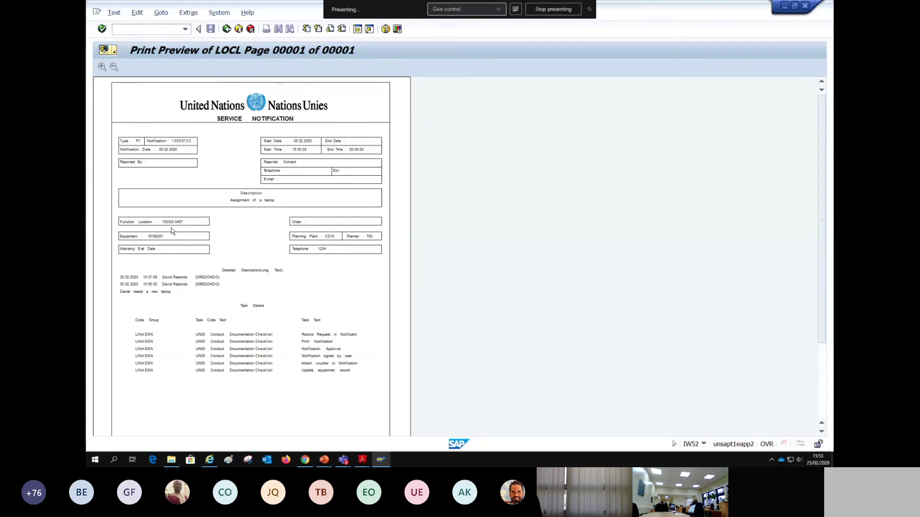
pyautogui.click(227, 30)
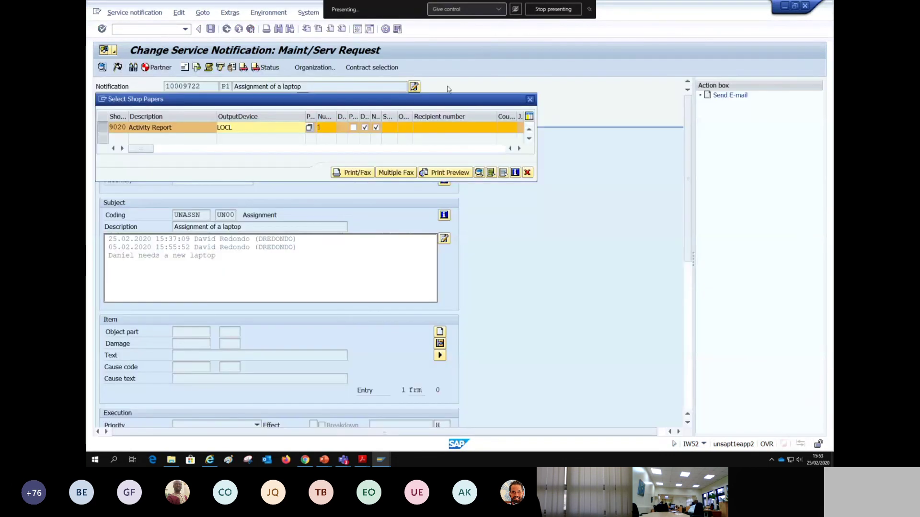
pyautogui.click(530, 100)
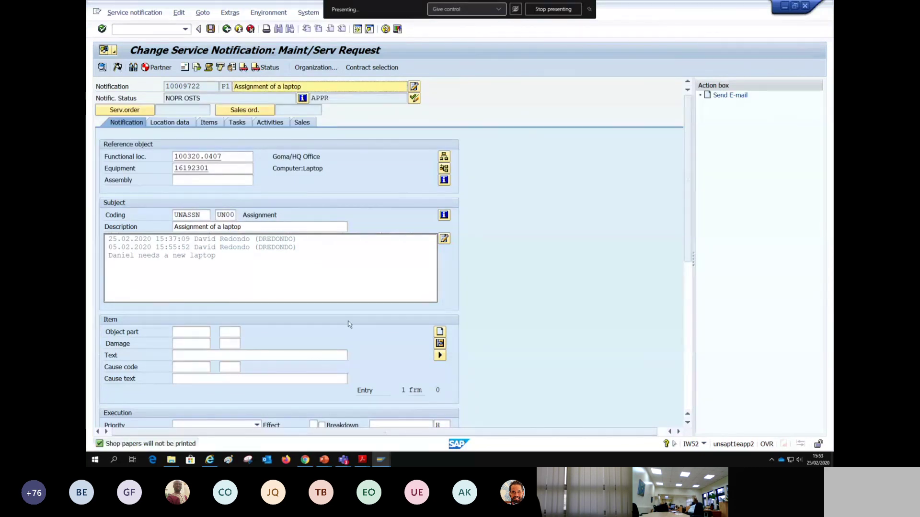
pyautogui.click(97, 13)
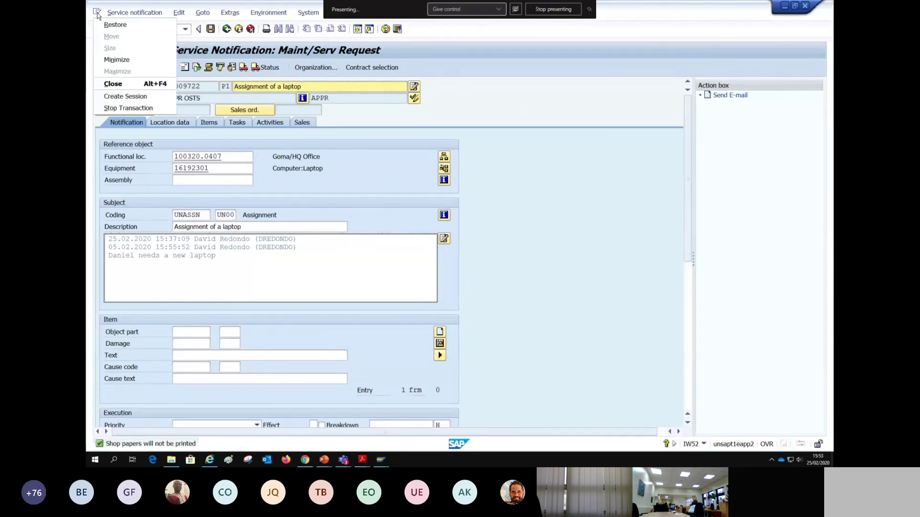
pyautogui.press('Escape')
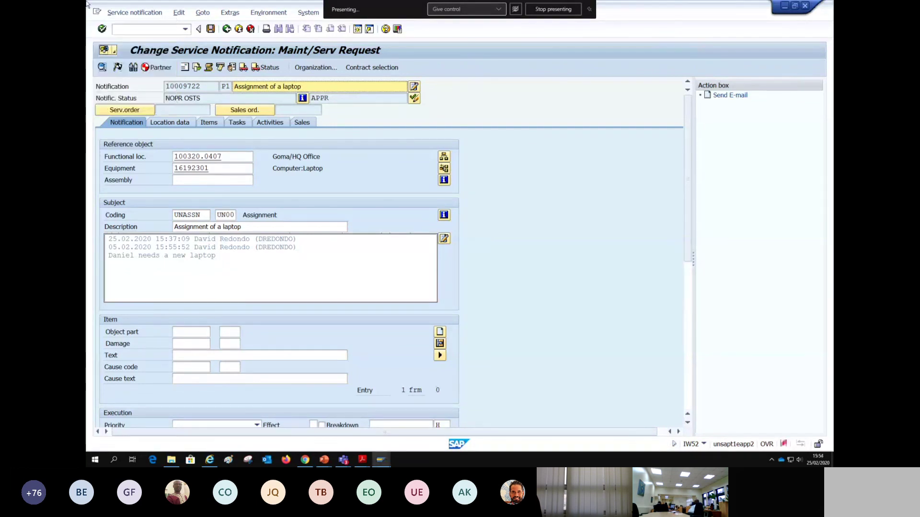
# - Open the notification's shop paper selection to show the Print Preview option for the Activity Report, and close it without printing
pyautogui.click(129, 14)
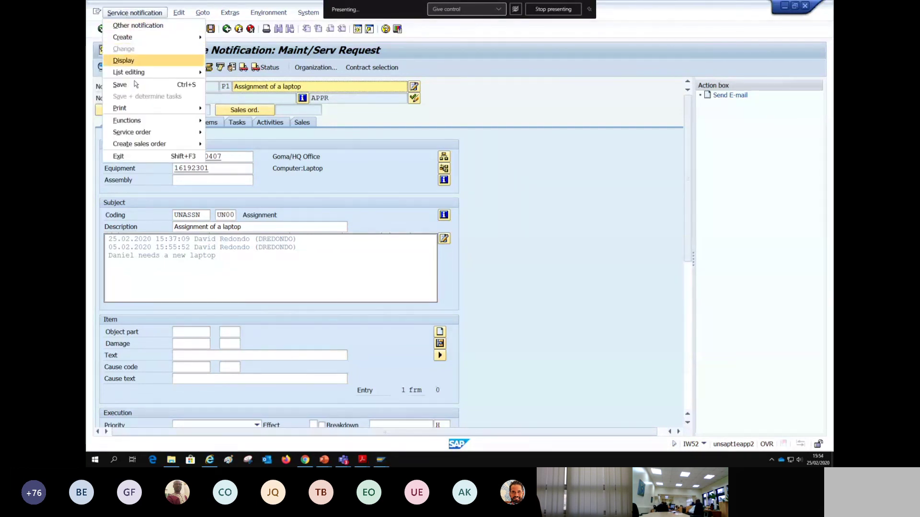
pyautogui.moveTo(137, 107)
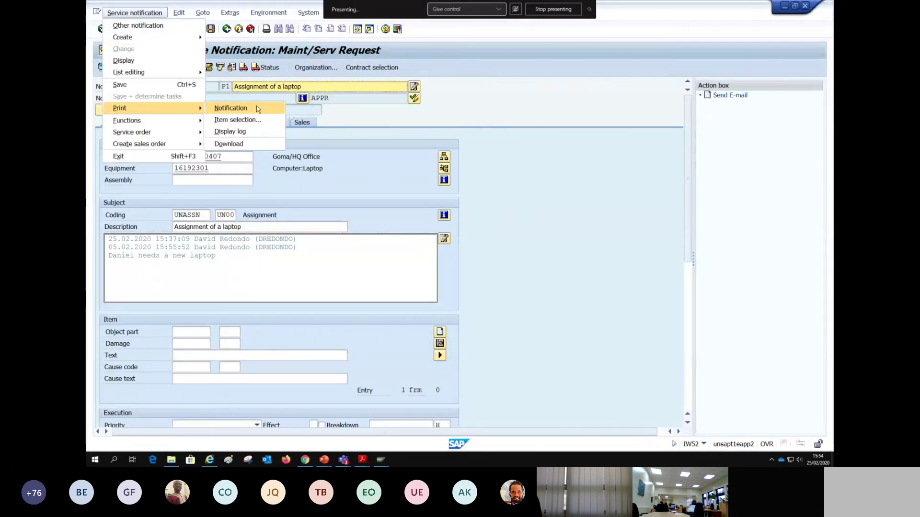
pyautogui.click(257, 107)
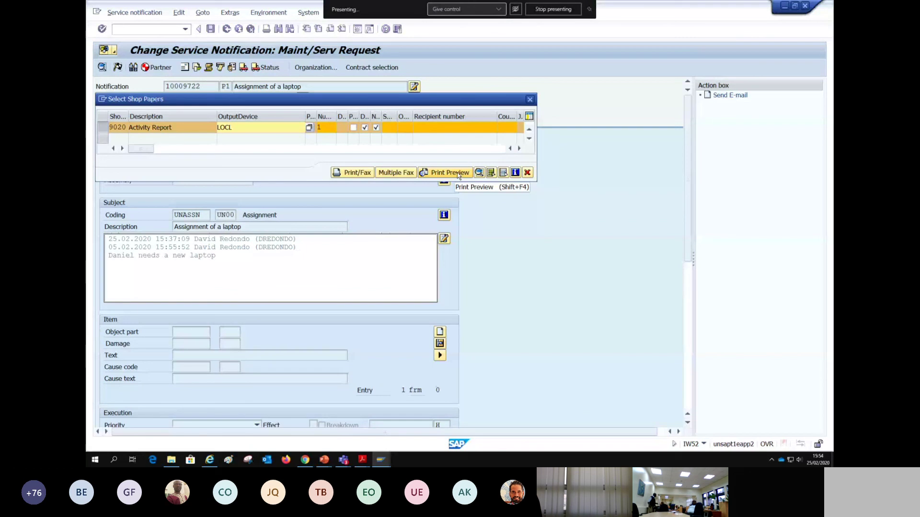
pyautogui.click(530, 99)
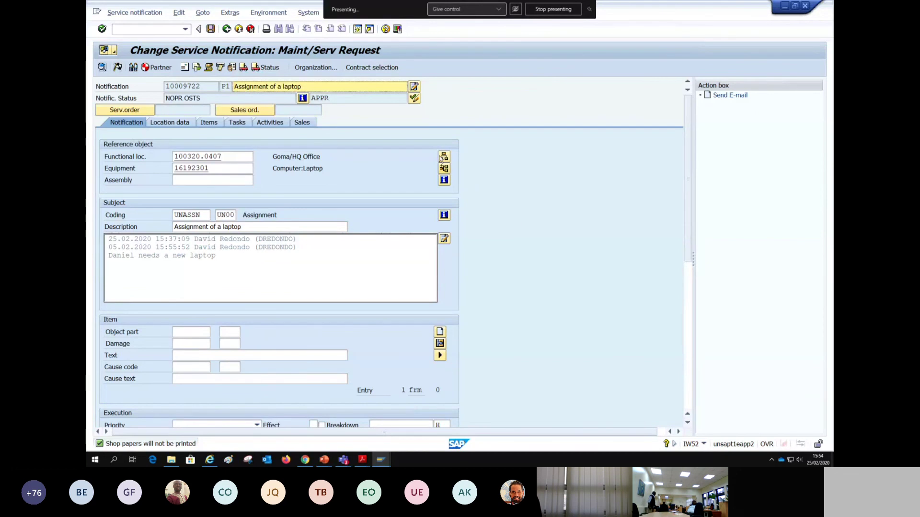
# - Check the Equipment Assignment End to End slide in PowerPoint, then return to SAP and save and exit the notification
pyautogui.hotkey('alt', 'Tab')
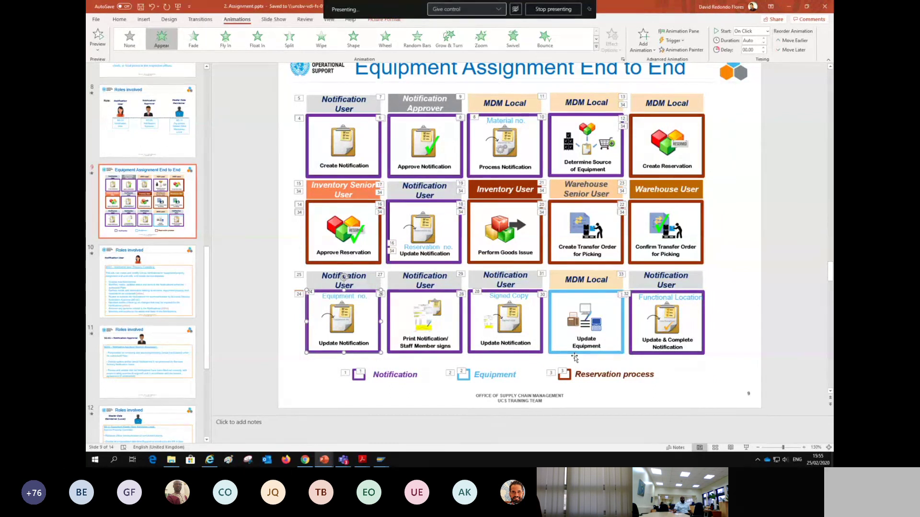
pyautogui.hotkey('alt', 'Tab')
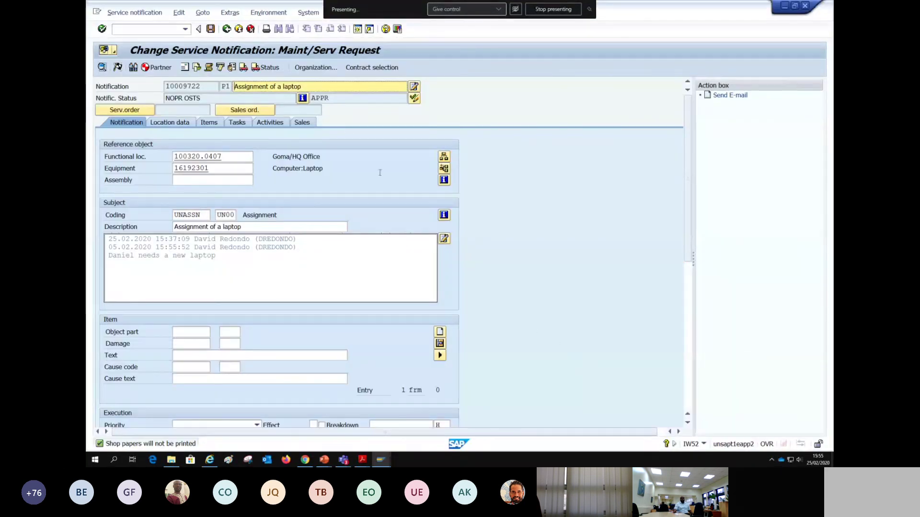
pyautogui.click(211, 29)
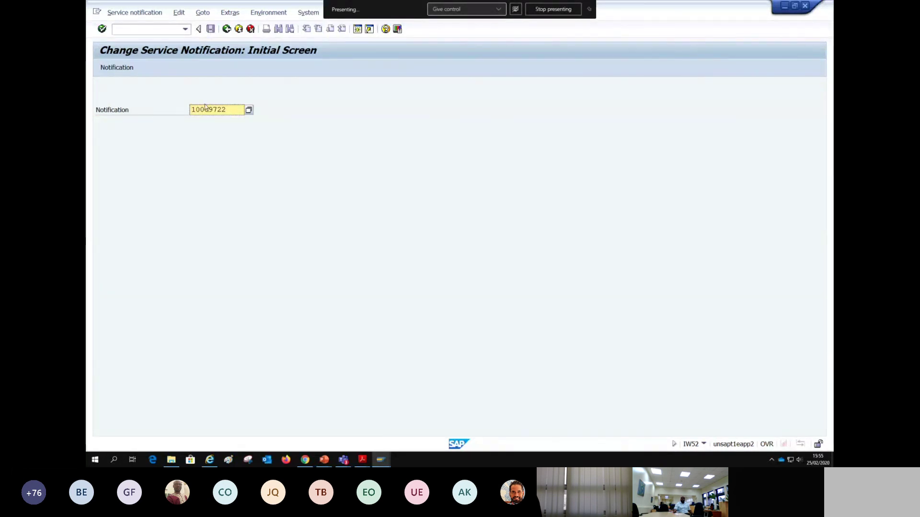
pyautogui.click(227, 29)
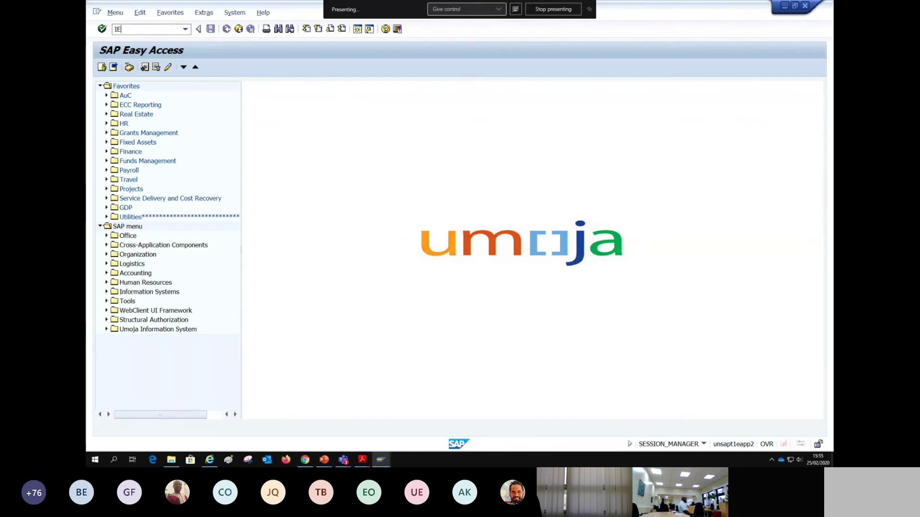
# - Open equipment 16192301 for changing with transaction IE02
pyautogui.write('02')
pyautogui.press('Return')
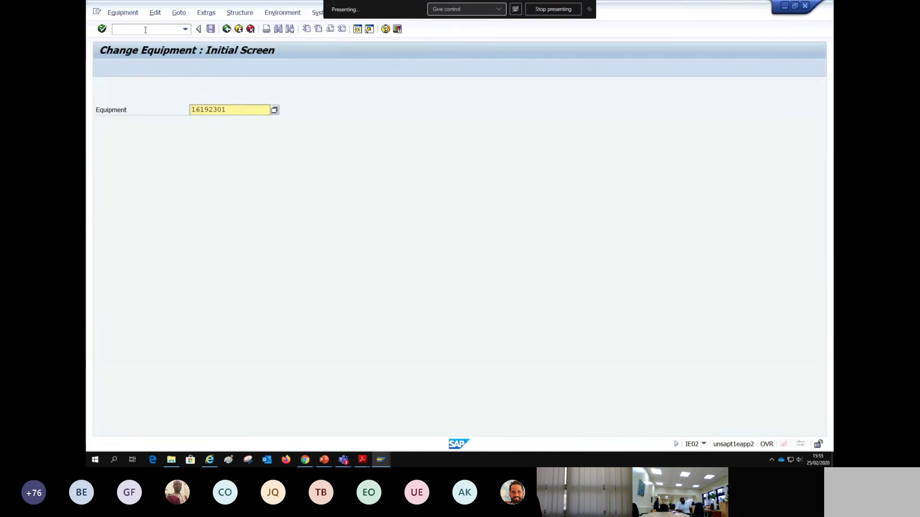
pyautogui.hotkey('shift', 'Home')
pyautogui.press('BackSpace')
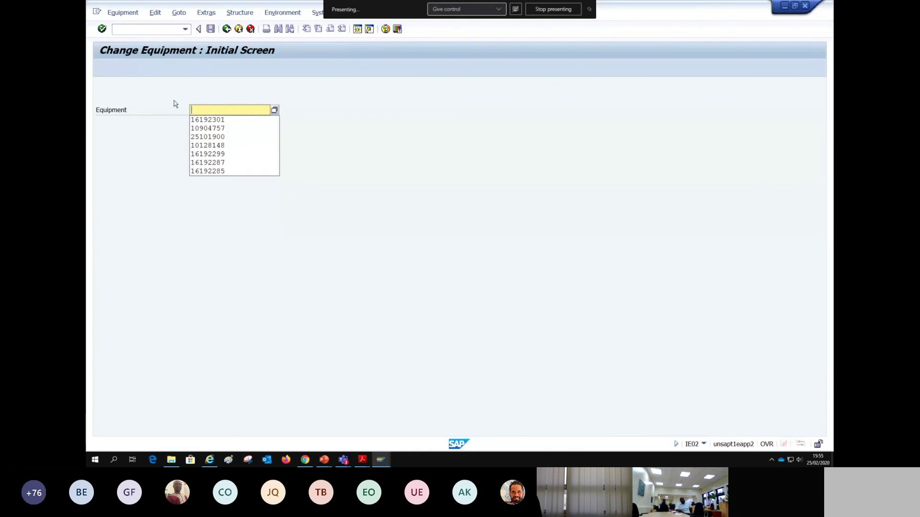
pyautogui.press('Down')
pyautogui.press('Return')
pyautogui.press('Return')
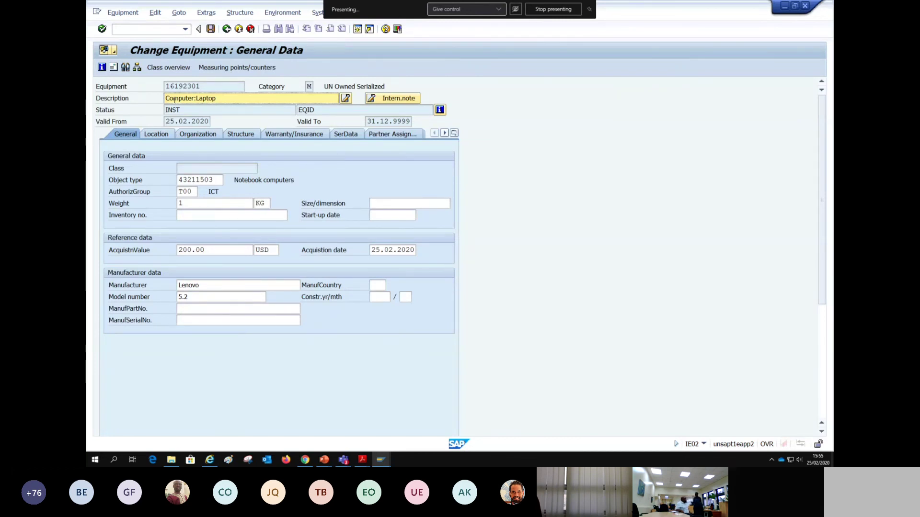
# - Set the laptop's user status to EQAS Equipment Assigned/Operation and return to its general data
pyautogui.hotkey('alt', 'Tab')
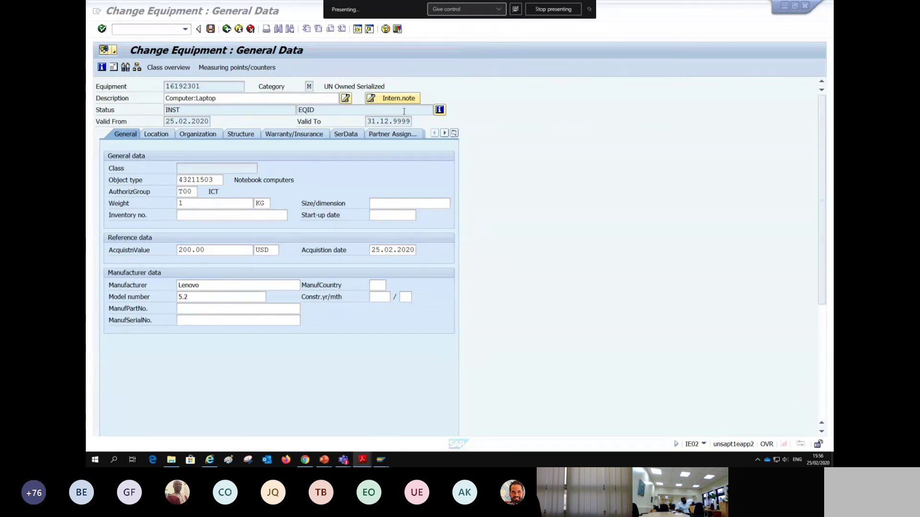
pyautogui.click(442, 110)
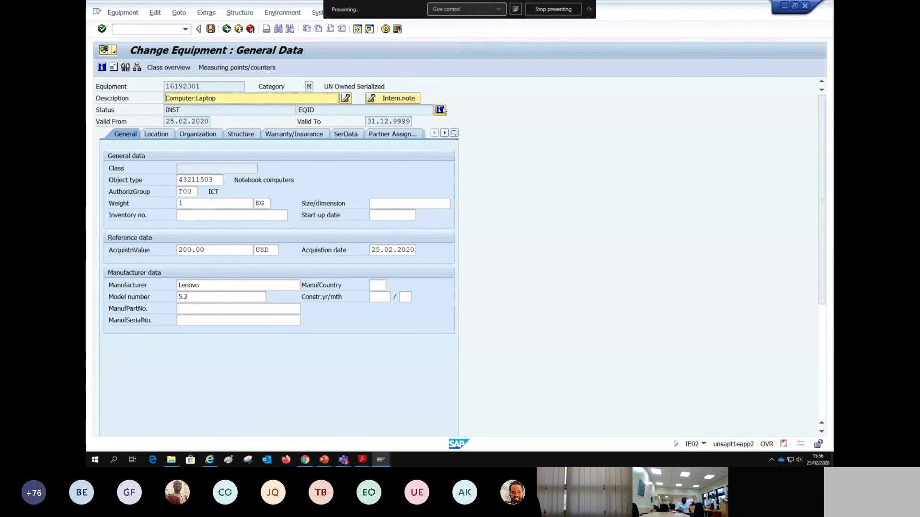
pyautogui.click(440, 110)
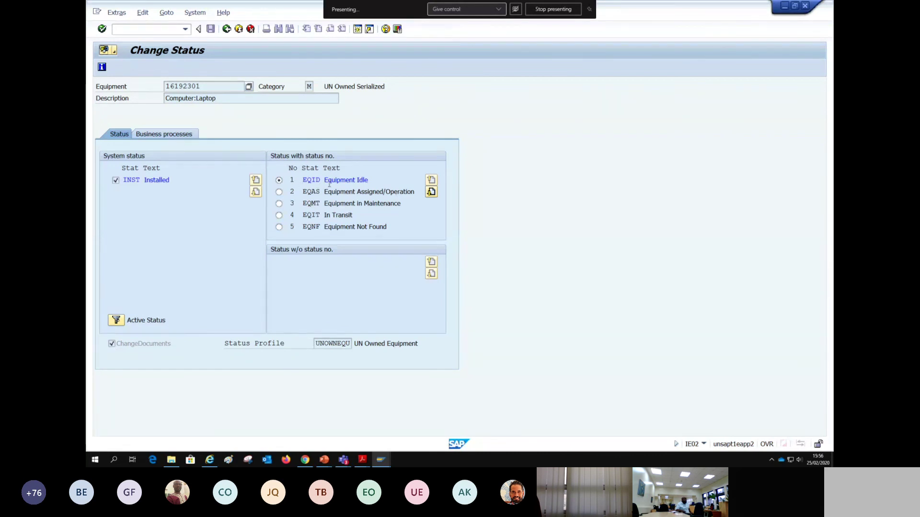
pyautogui.click(279, 192)
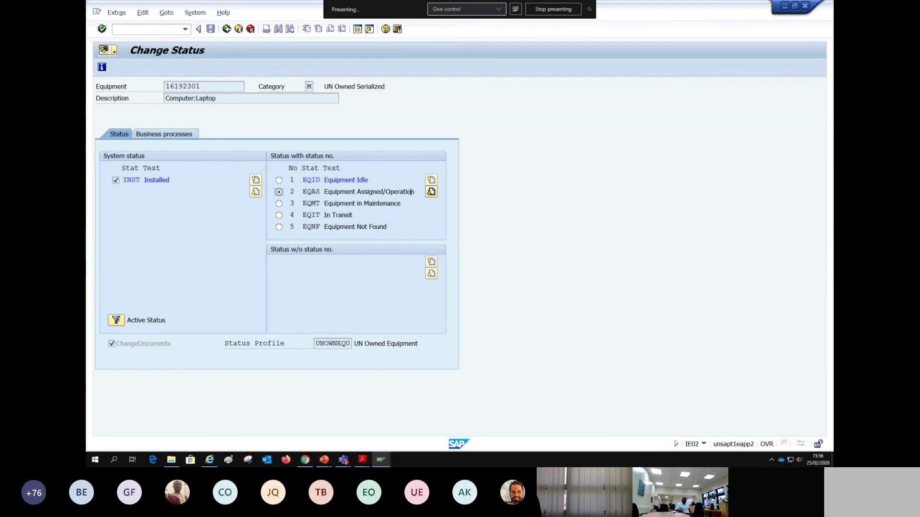
pyautogui.click(226, 29)
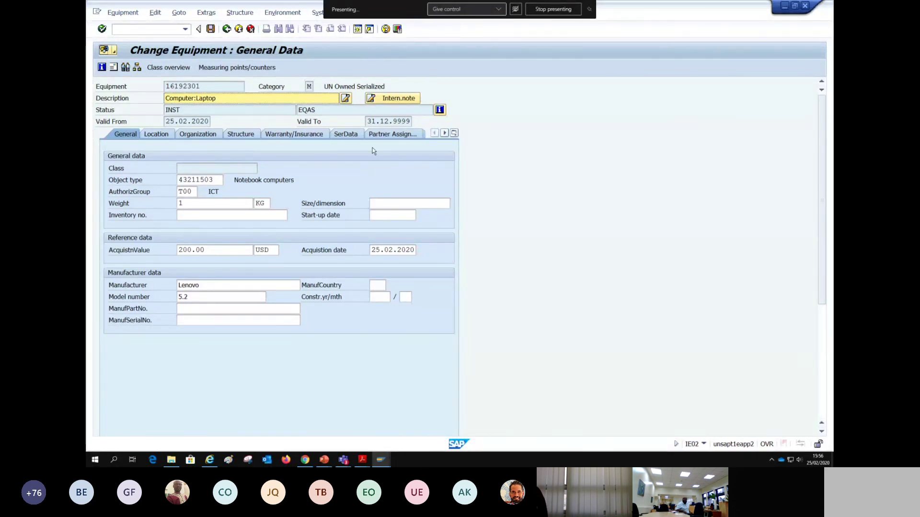
# - Add a User Accountable partner to the laptop's partner assignment, entering the staff member's partner number
pyautogui.hotkey('alt', 'Tab')
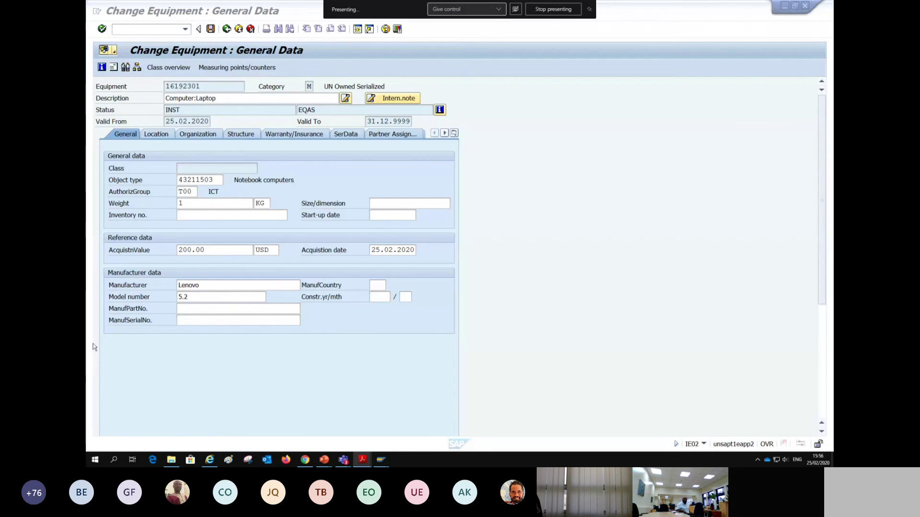
pyautogui.click(392, 134)
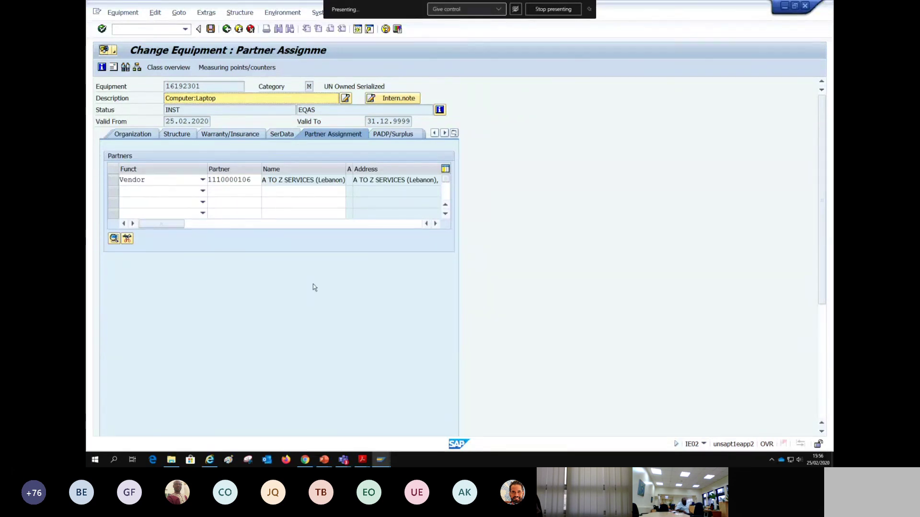
pyautogui.click(203, 192)
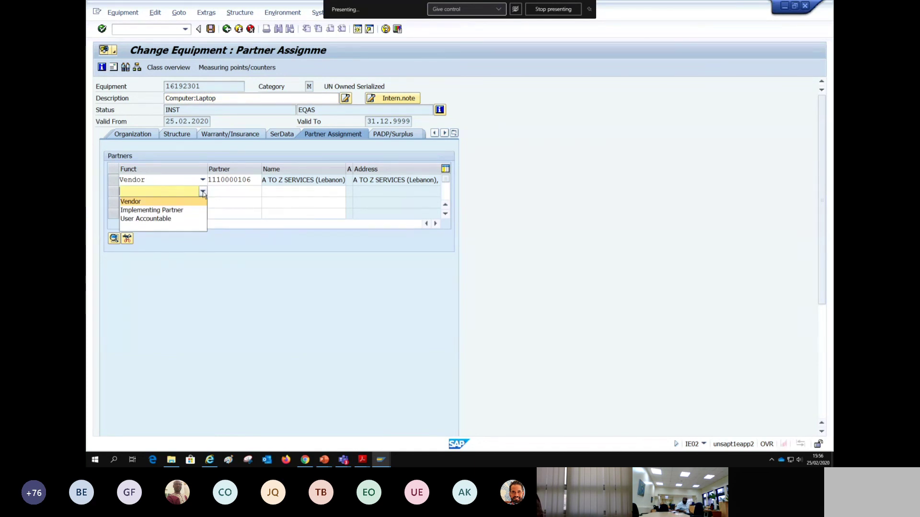
pyautogui.click(184, 218)
pyautogui.click(222, 191)
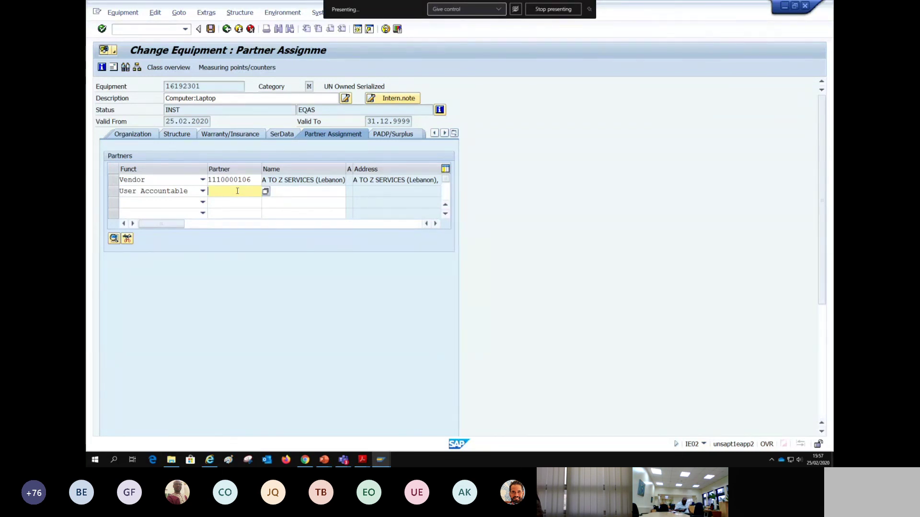
pyautogui.write('2')
pyautogui.press('Down')
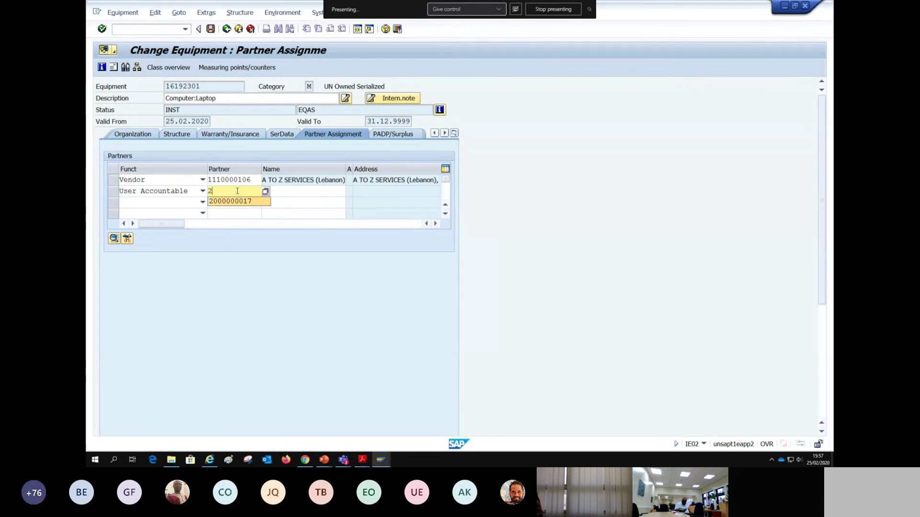
pyautogui.press('Return')
pyautogui.press('Return')
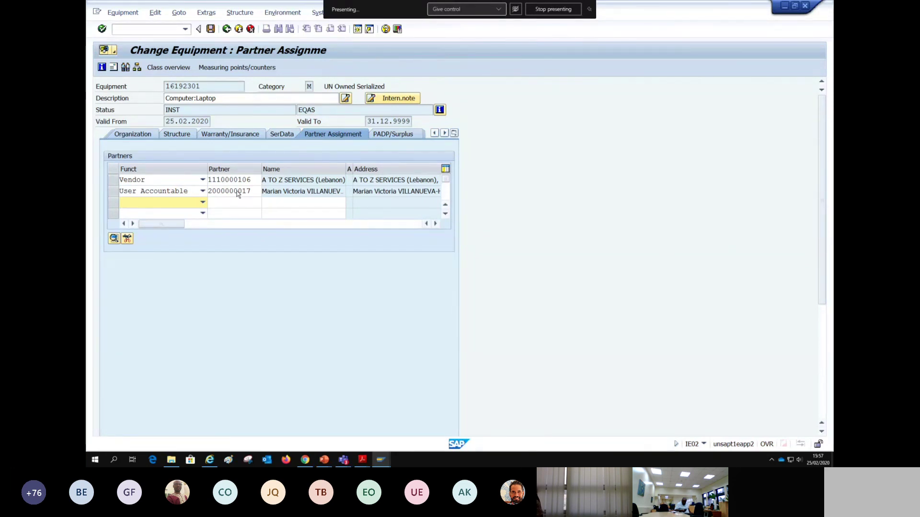
pyautogui.click(268, 191)
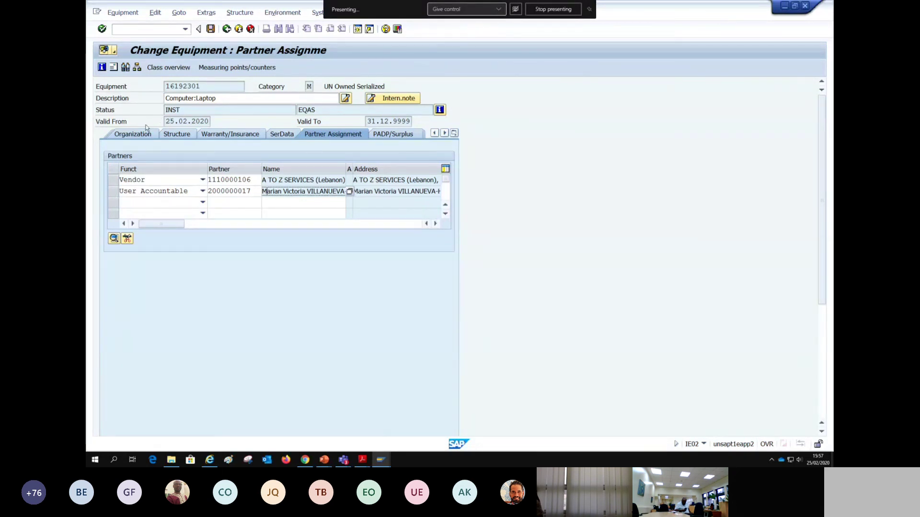
pyautogui.click(336, 111)
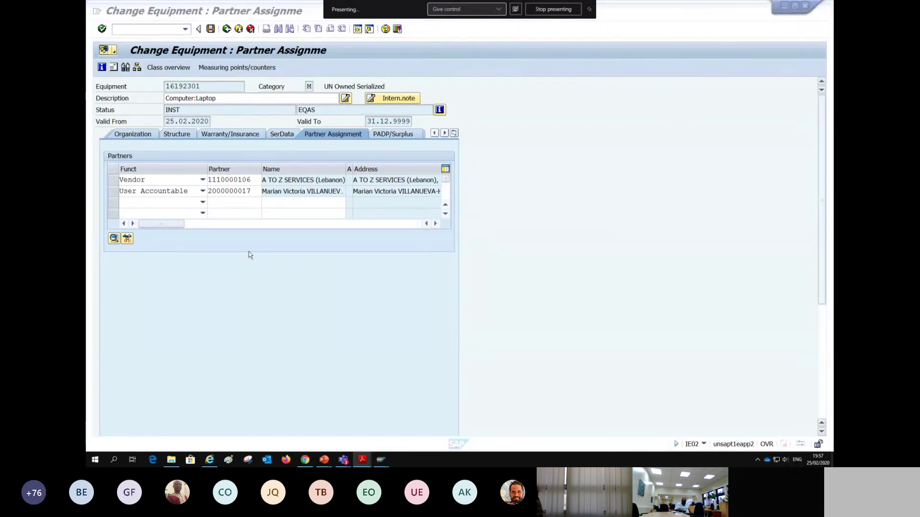
# - Dismantle the laptop from functional location 100320.0407 in its structure data
pyautogui.click(435, 134)
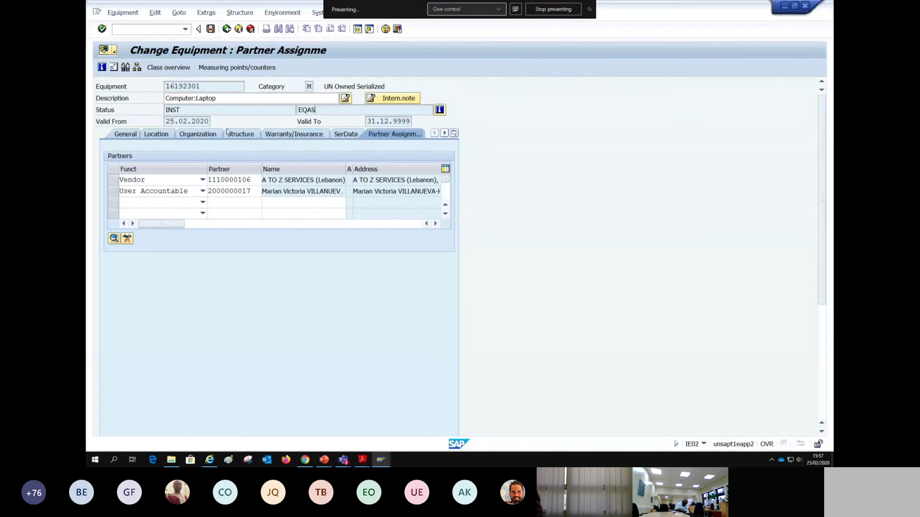
pyautogui.click(240, 134)
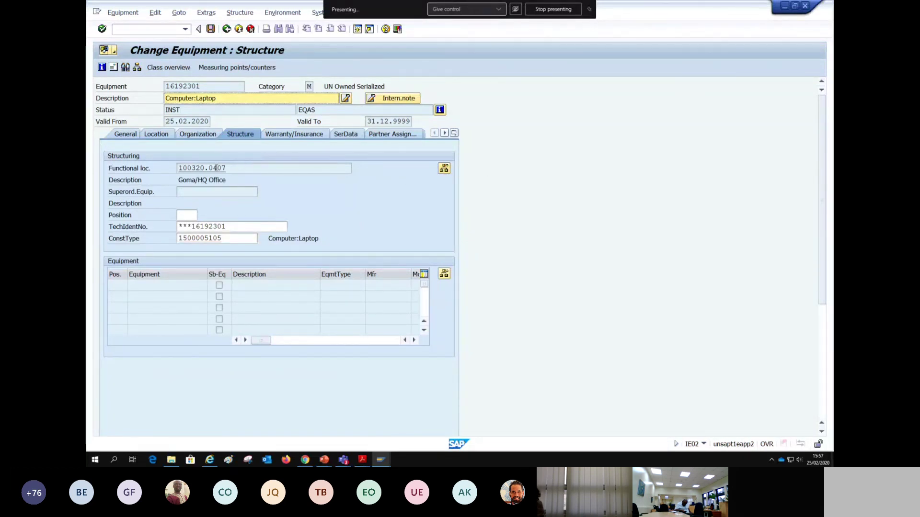
pyautogui.click(445, 169)
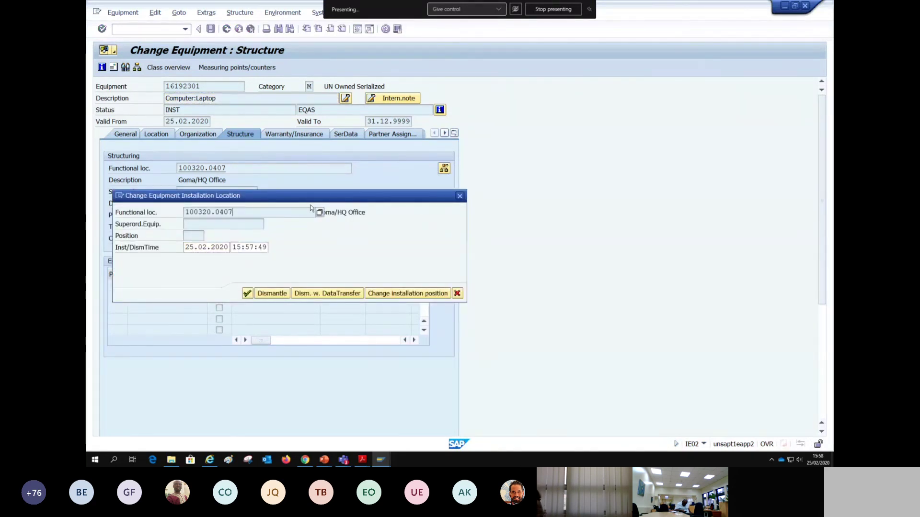
pyautogui.doubleClick(250, 209)
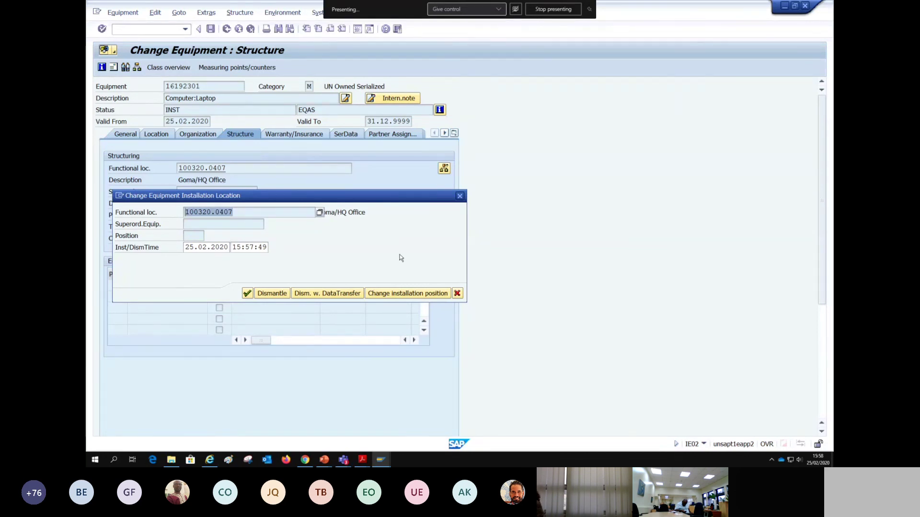
pyautogui.click(415, 295)
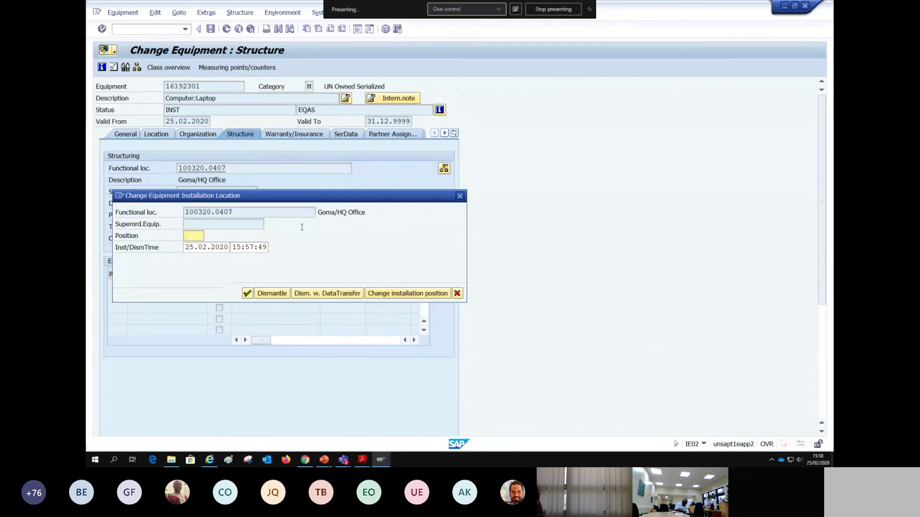
pyautogui.click(304, 212)
pyautogui.click(430, 295)
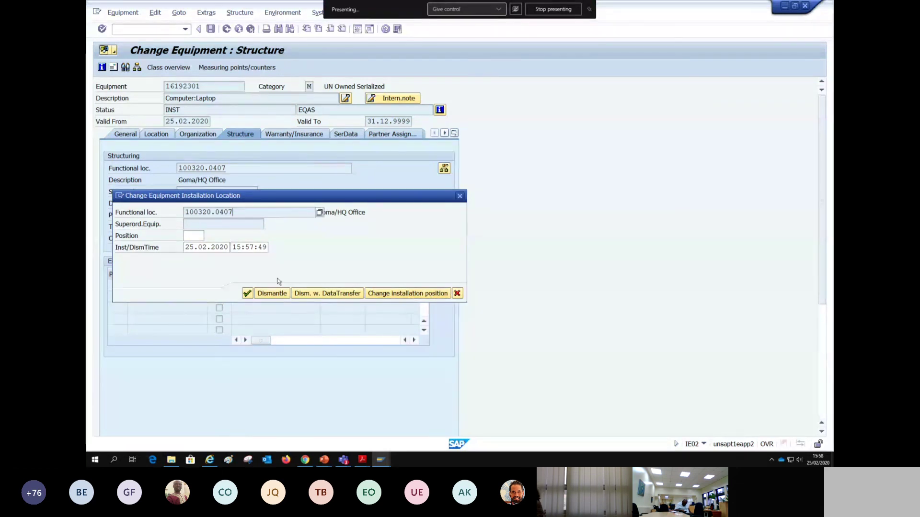
pyautogui.click(277, 295)
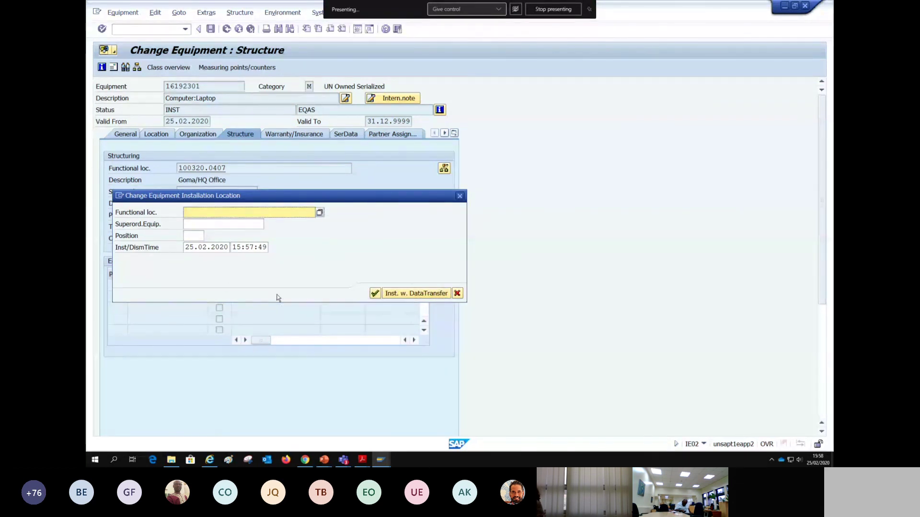
pyautogui.click(320, 214)
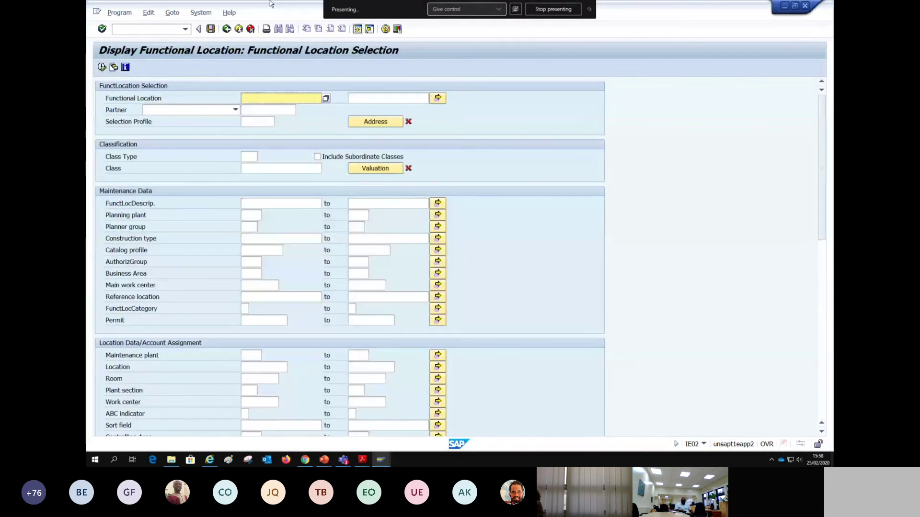
pyautogui.click(227, 29)
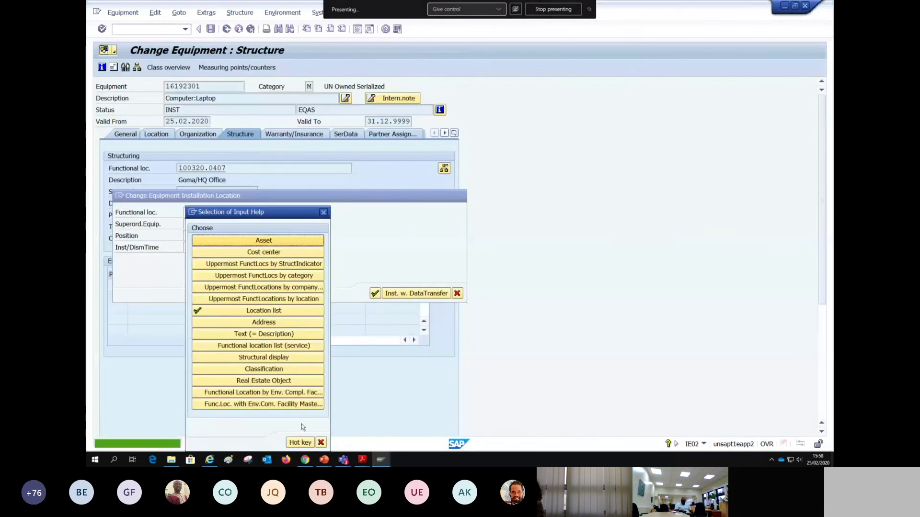
pyautogui.click(323, 212)
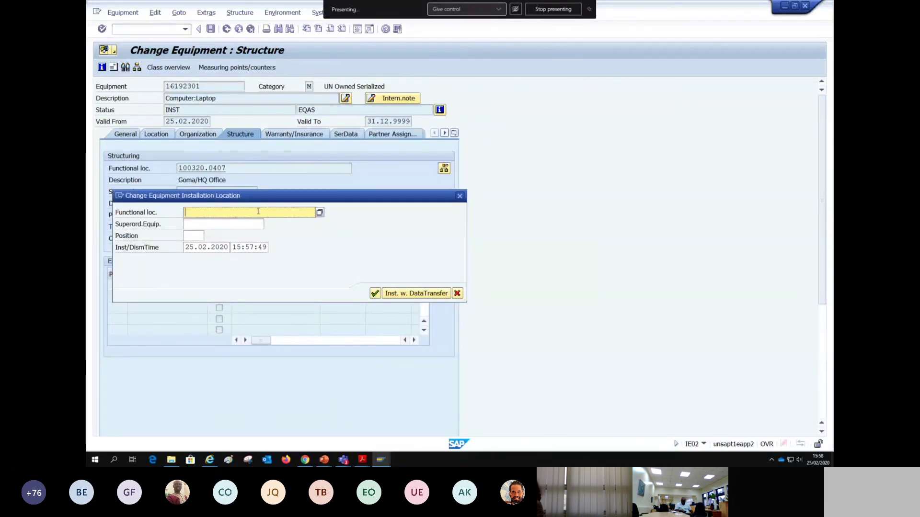
# - Install the laptop at functional location 100320.0423 and confirm the installation location change
pyautogui.write('1')
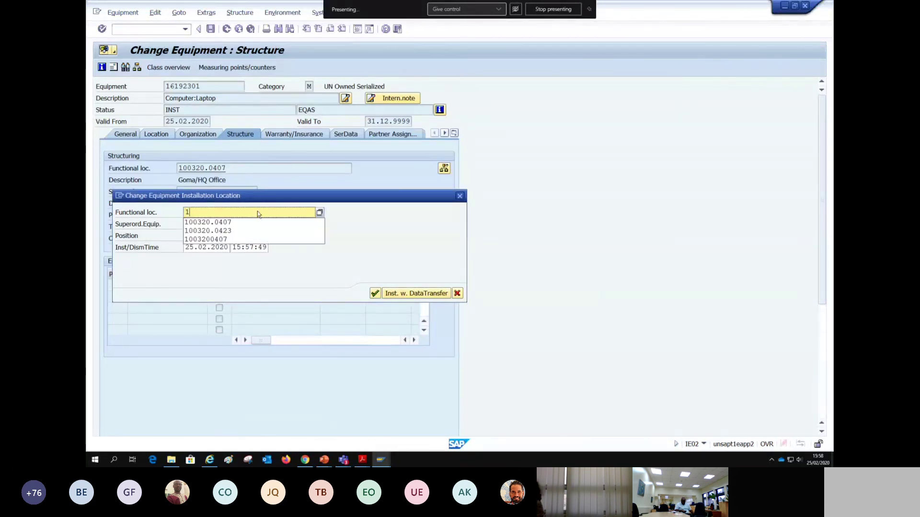
pyautogui.write('00320.')
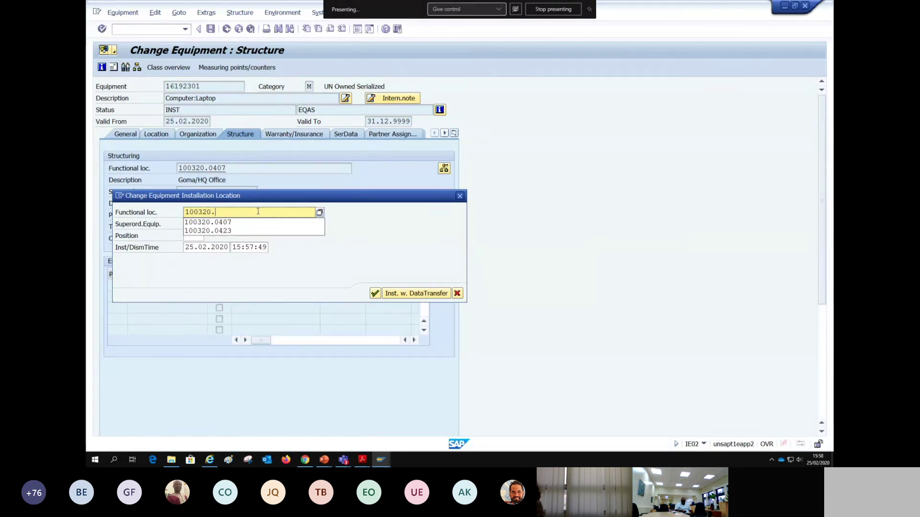
pyautogui.press('Down')
pyautogui.press('Down')
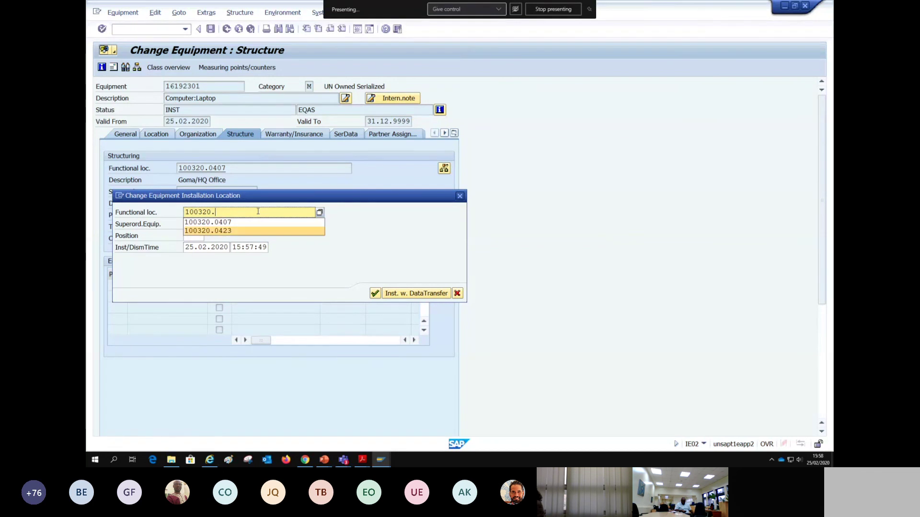
pyautogui.press('Return')
pyautogui.press('Return')
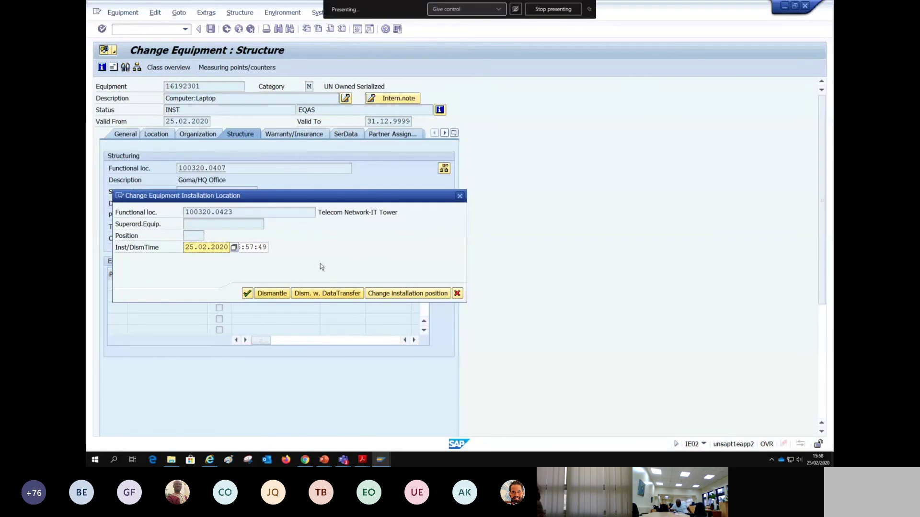
pyautogui.click(248, 293)
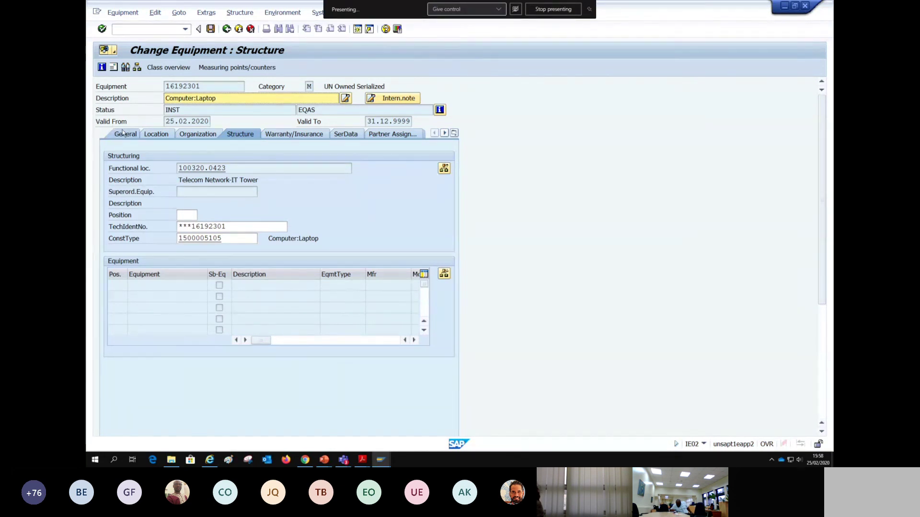
# - Review the laptop's user status, partner assignment and functional location before saving the equipment record
pyautogui.hotkey('alt', 'Tab')
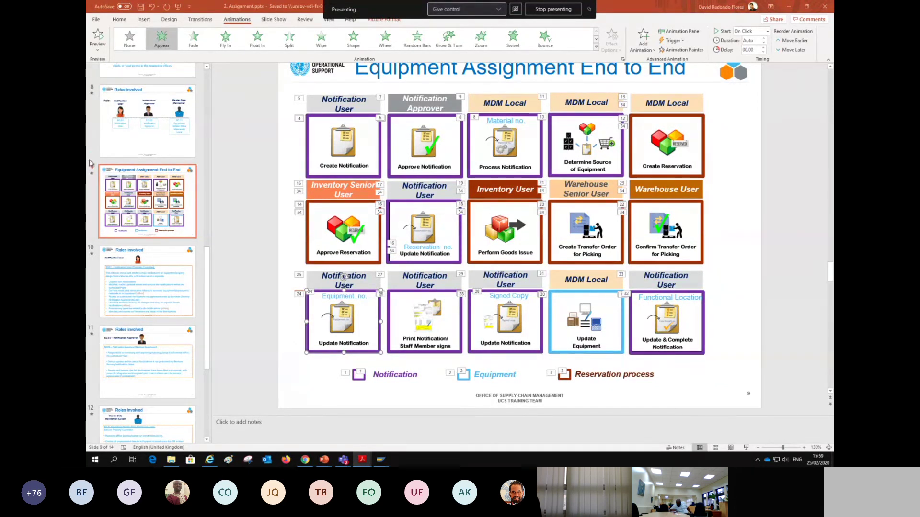
pyautogui.hotkey('alt', 'Tab')
pyautogui.press('Tab')
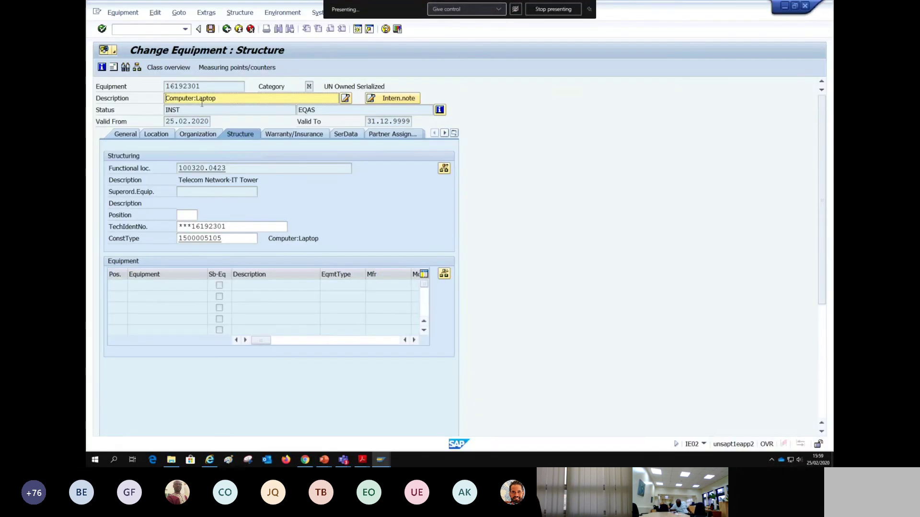
pyautogui.click(119, 134)
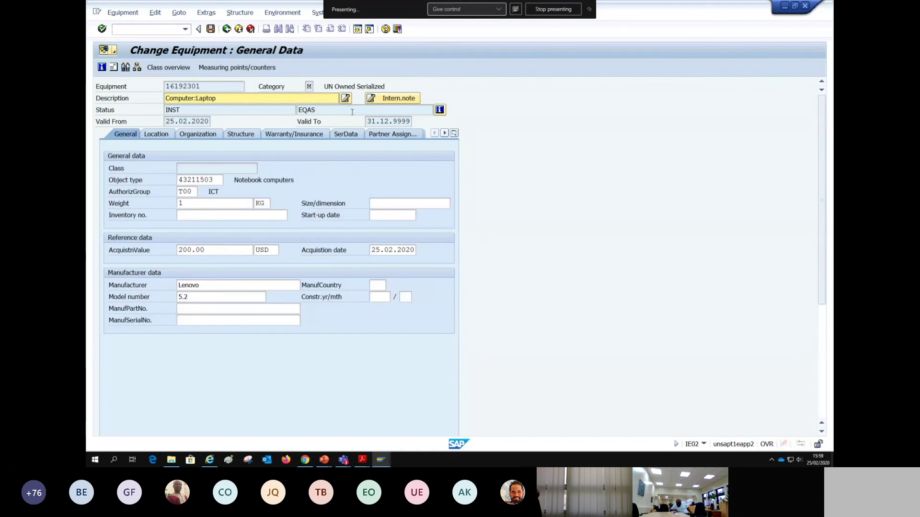
pyautogui.click(320, 110)
pyautogui.moveTo(321, 110); pyautogui.dragTo(297, 111)
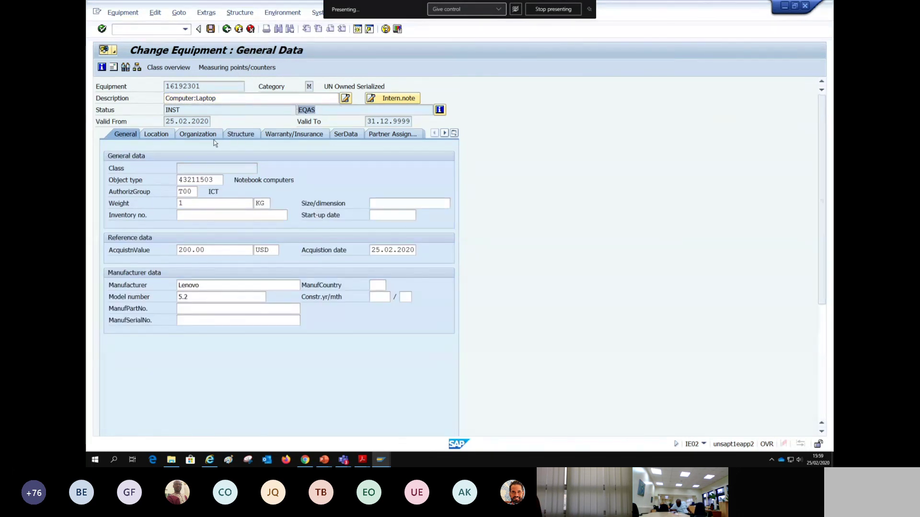
pyautogui.click(381, 136)
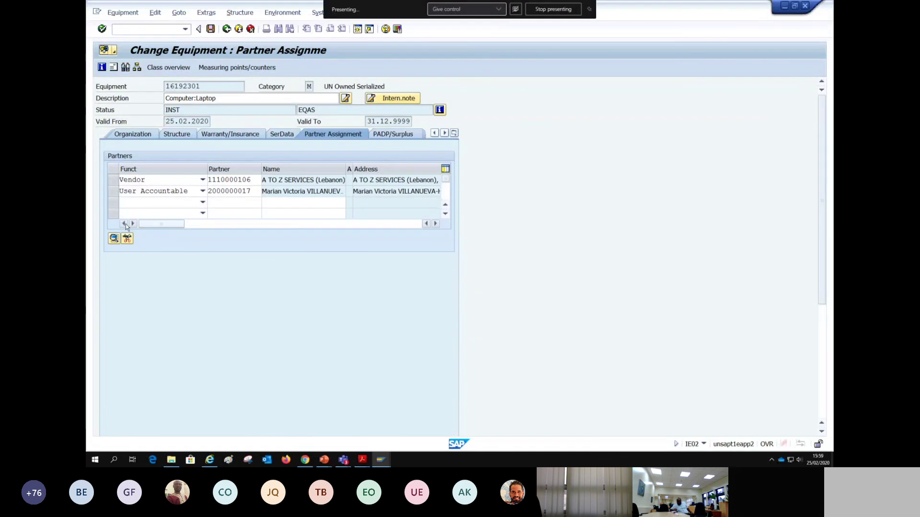
pyautogui.click(168, 136)
pyautogui.click(154, 135)
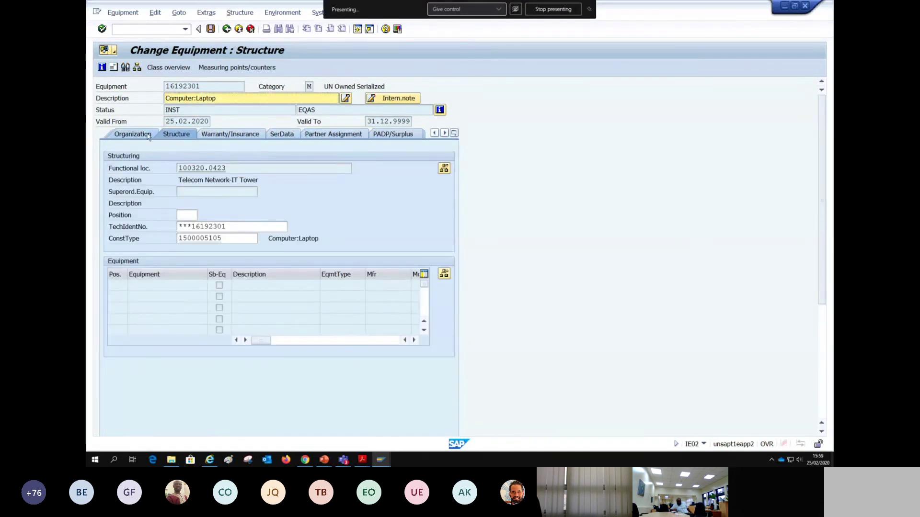
pyautogui.click(215, 136)
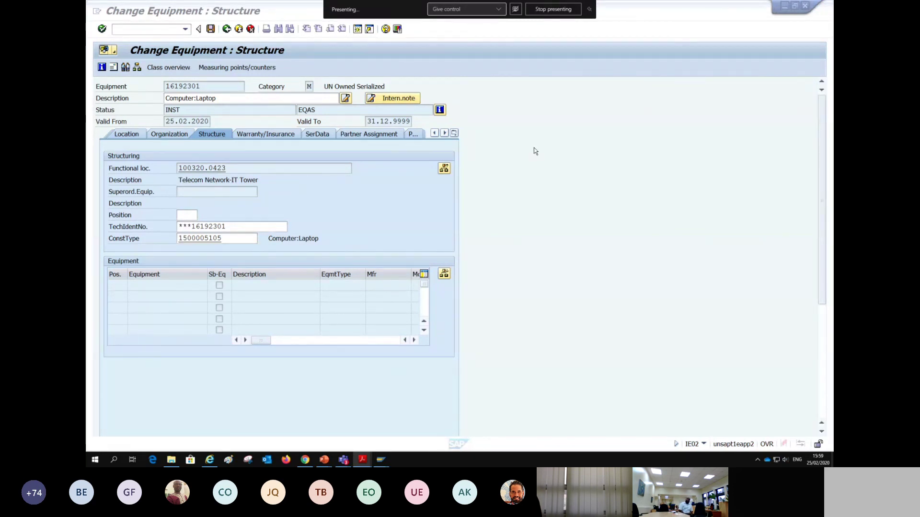
# - Set the inventory number in the laptop's general data to notification number 10009722 and save the equipment
pyautogui.click(434, 133)
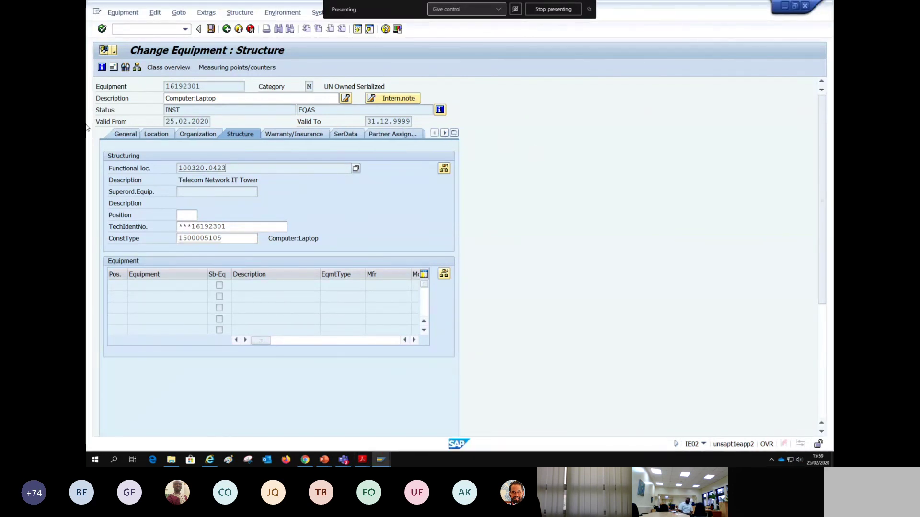
pyautogui.click(126, 134)
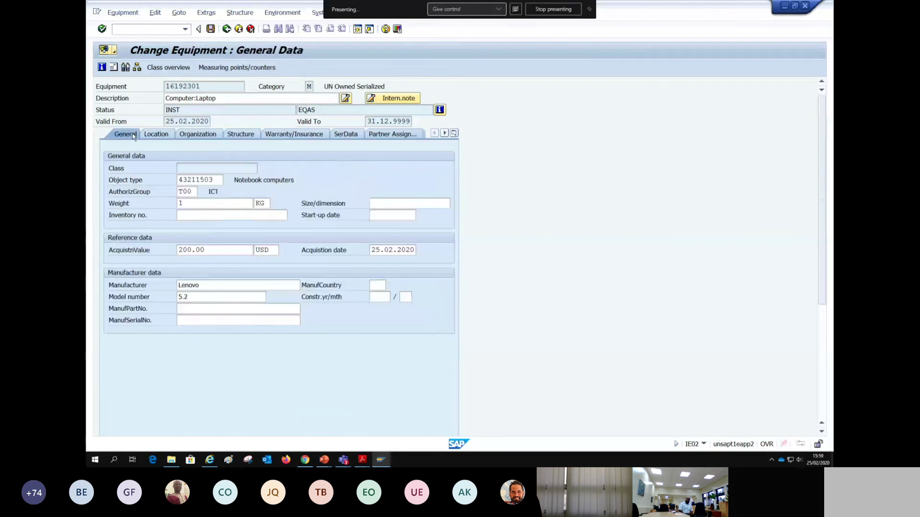
pyautogui.click(209, 216)
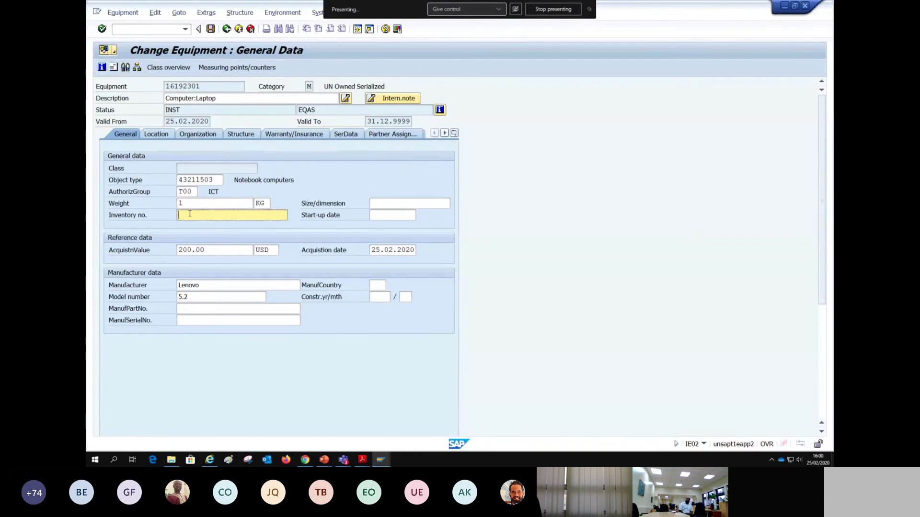
pyautogui.write('10009722')
pyautogui.click(211, 29)
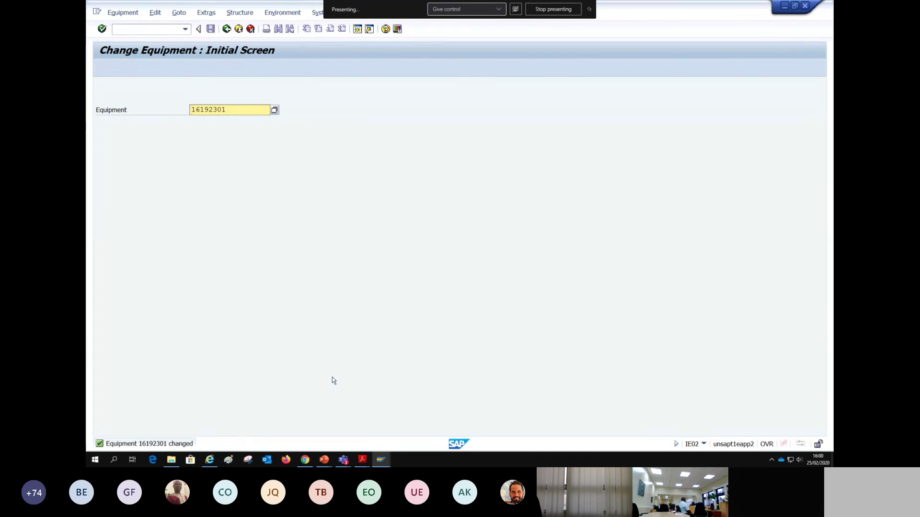
pyautogui.hotkey('alt', 'Tab')
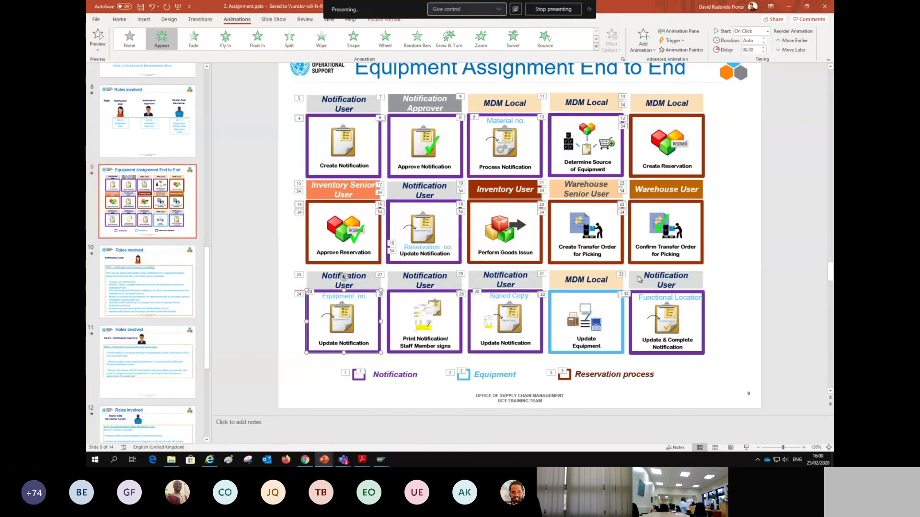
pyautogui.hotkey('alt', 'Tab')
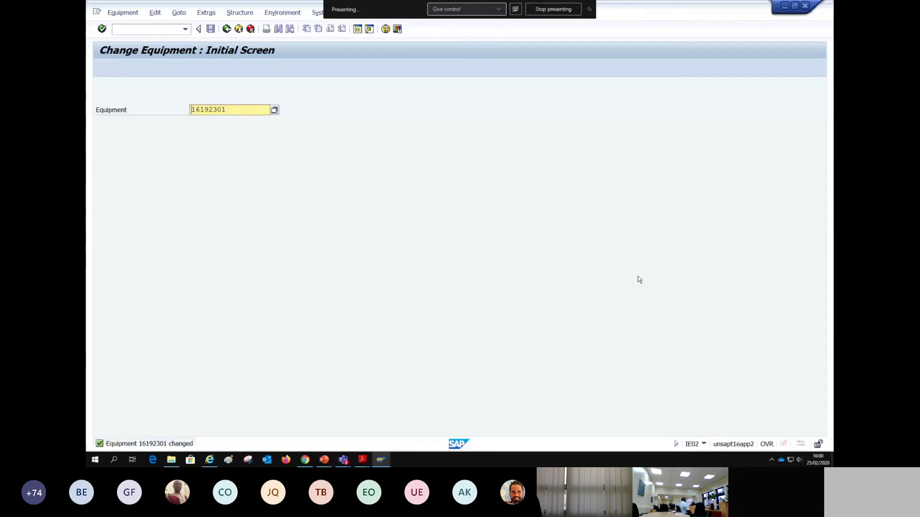
pyautogui.hotkey('alt', 'Tab')
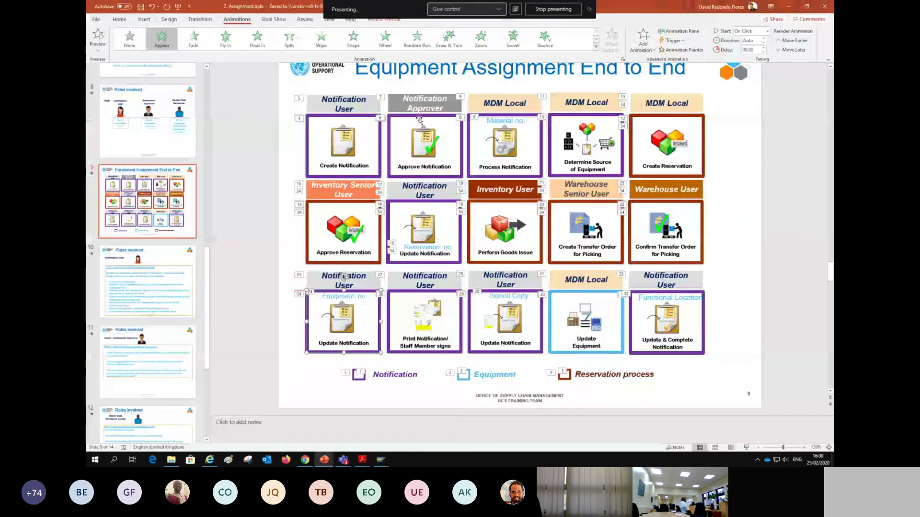
pyautogui.hotkey('alt', 'Tab')
# - Leave the equipment transaction and open notification 10009722 for changing with transaction IW52
pyautogui.click(134, 31)
pyautogui.write('/n')
pyautogui.press('Return')
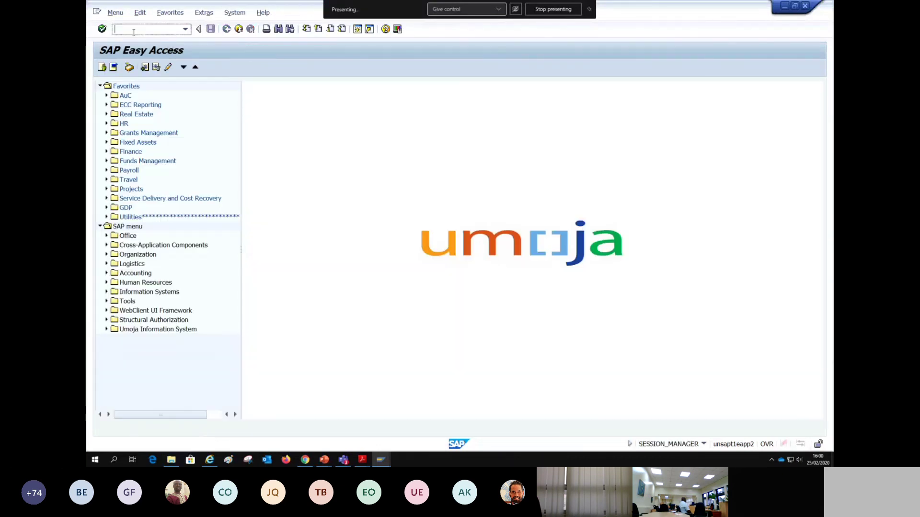
pyautogui.hotkey('alt', 'Tab')
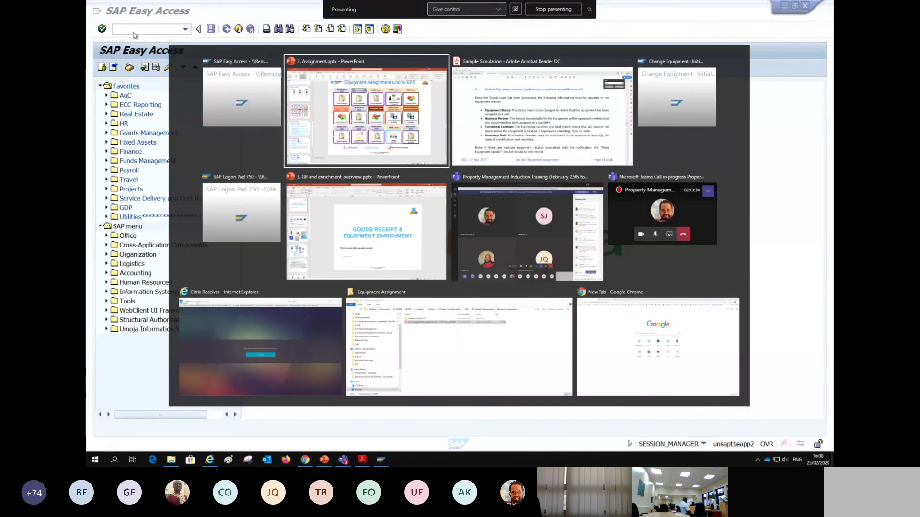
pyautogui.hotkey('alt', 'Tab')
pyautogui.write('IW52')
pyautogui.press('Return')
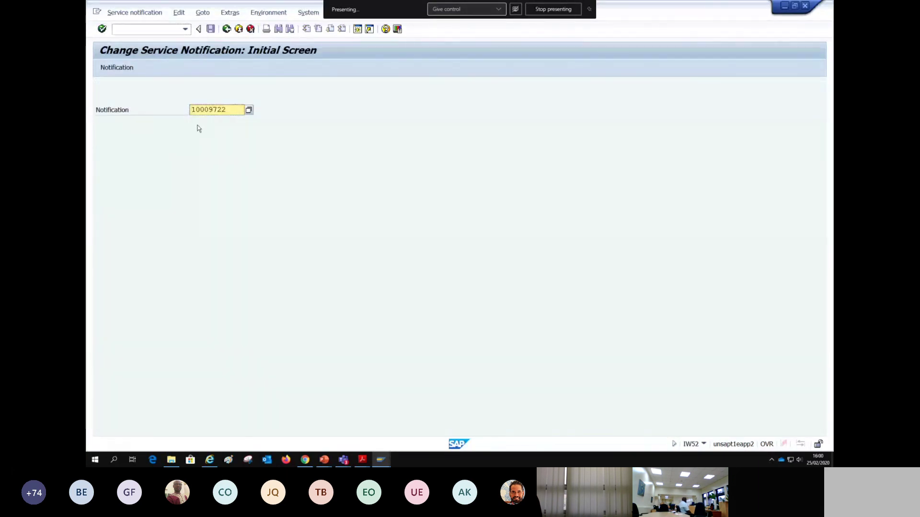
pyautogui.press('Return')
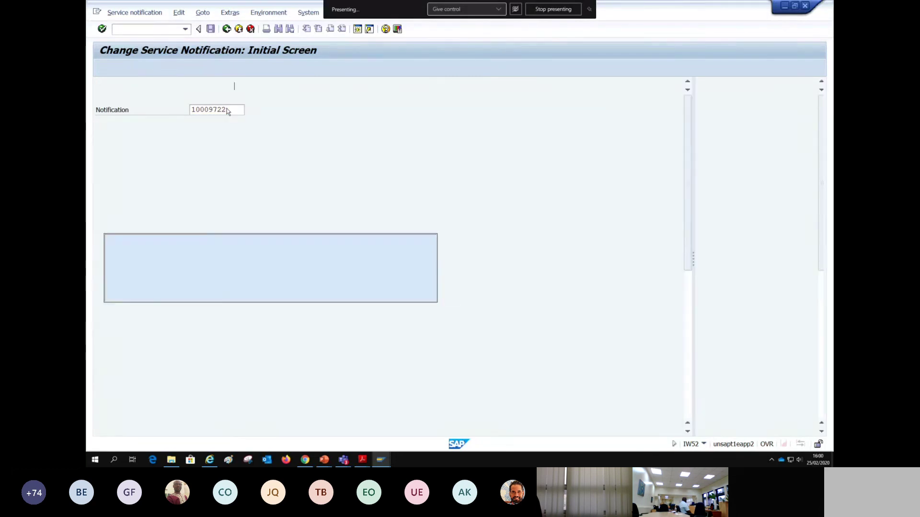
# - Complete task 2, Print Notification, in the notification's task list
pyautogui.click(237, 123)
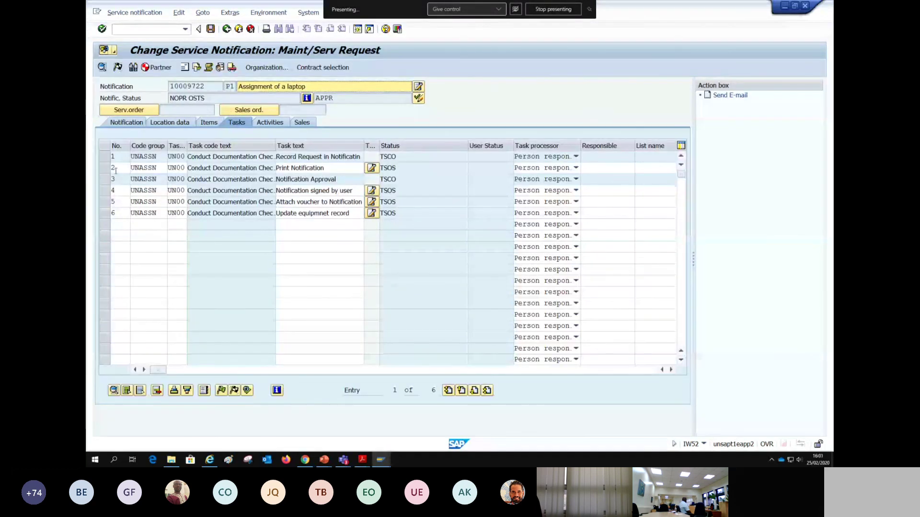
pyautogui.click(105, 169)
pyautogui.click(237, 392)
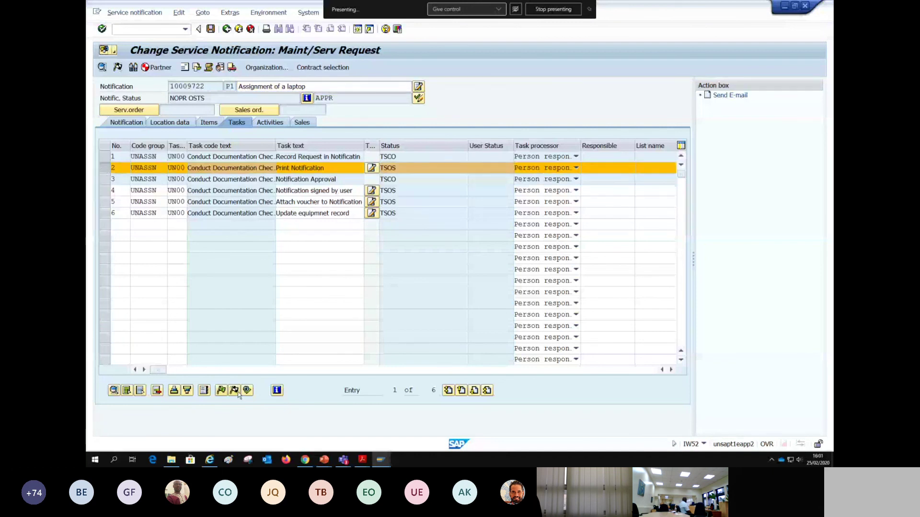
pyautogui.click(104, 191)
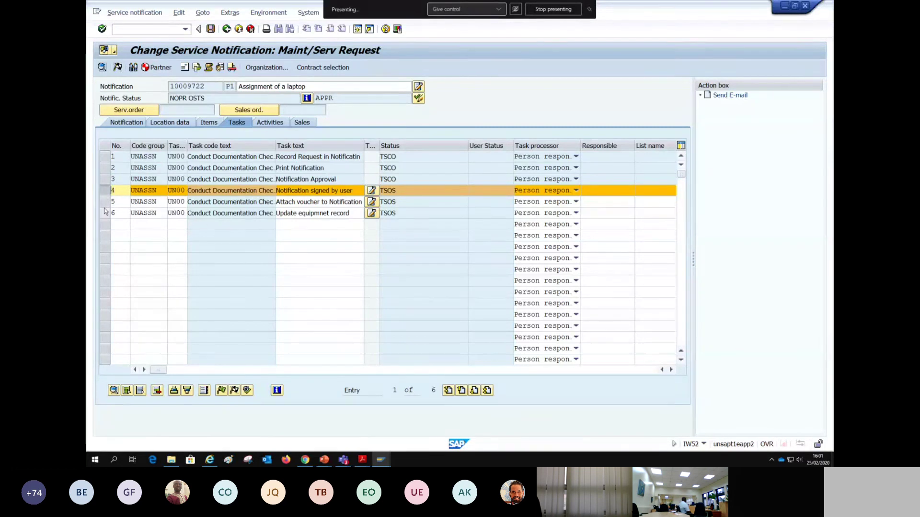
pyautogui.click(106, 213)
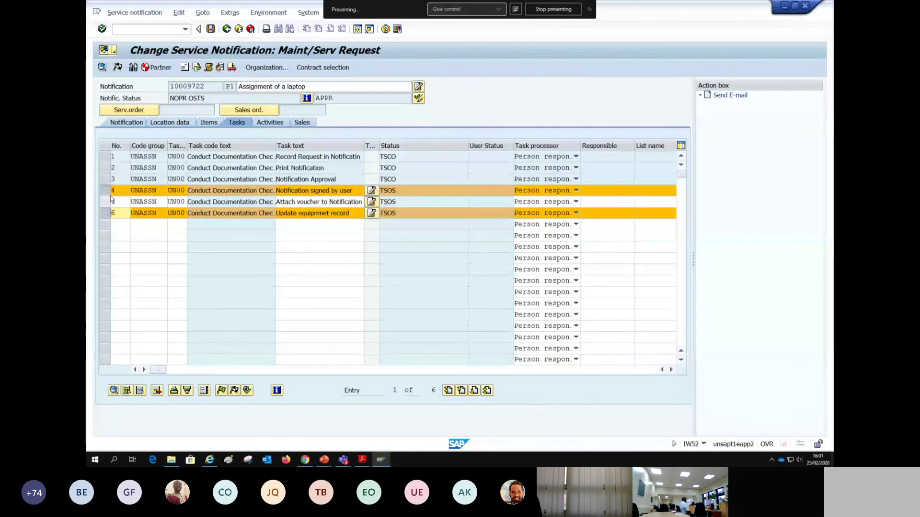
pyautogui.click(105, 213)
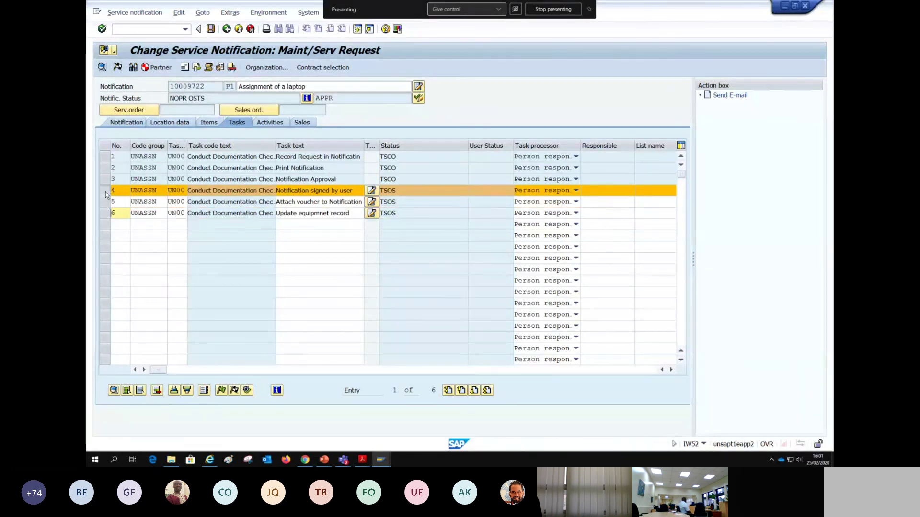
pyautogui.click(105, 191)
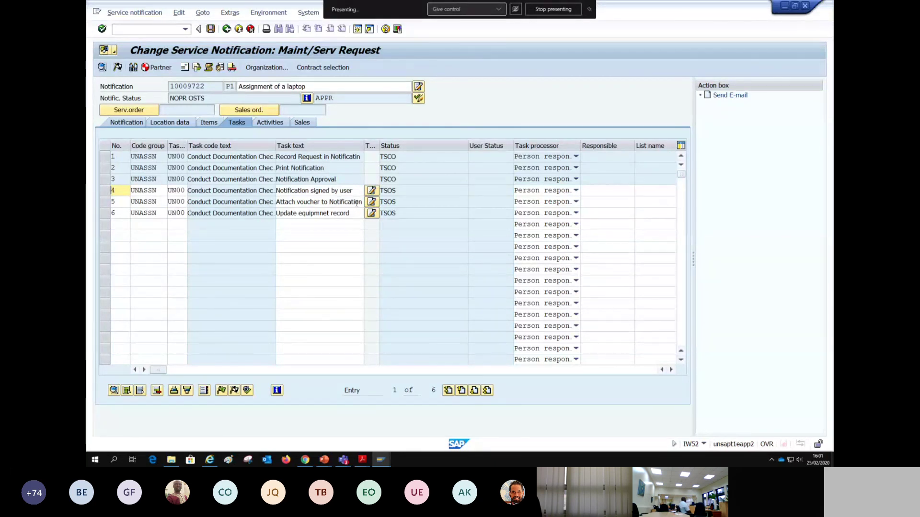
# - Examine which objects the object services offer for the notification, highlight the service notification entry, and close the selection
pyautogui.click(111, 50)
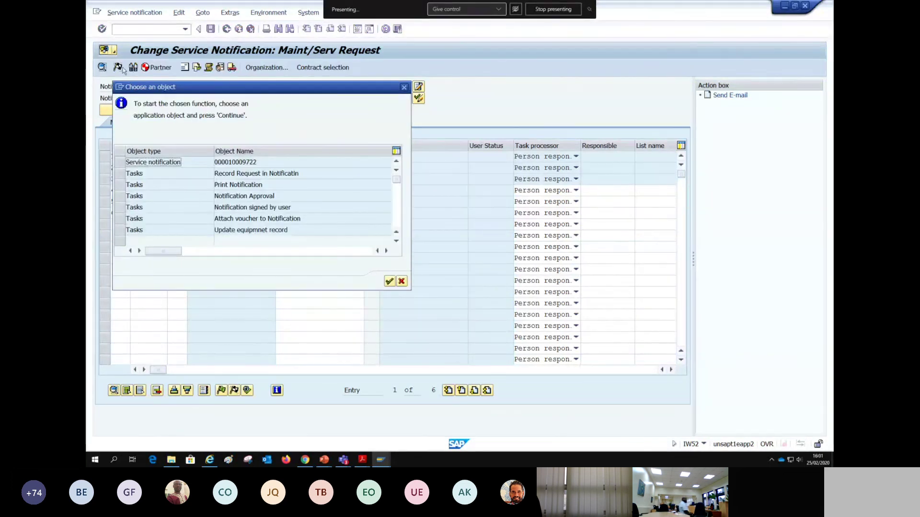
pyautogui.click(405, 87)
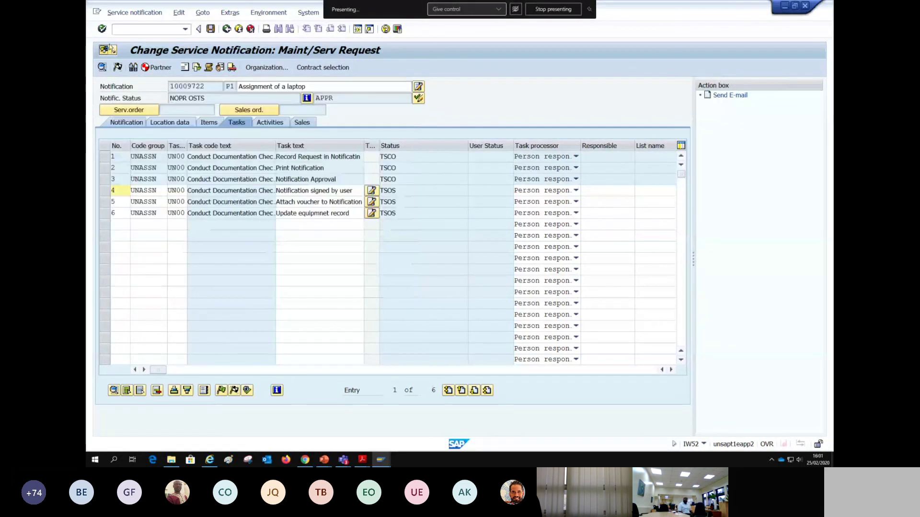
pyautogui.click(114, 51)
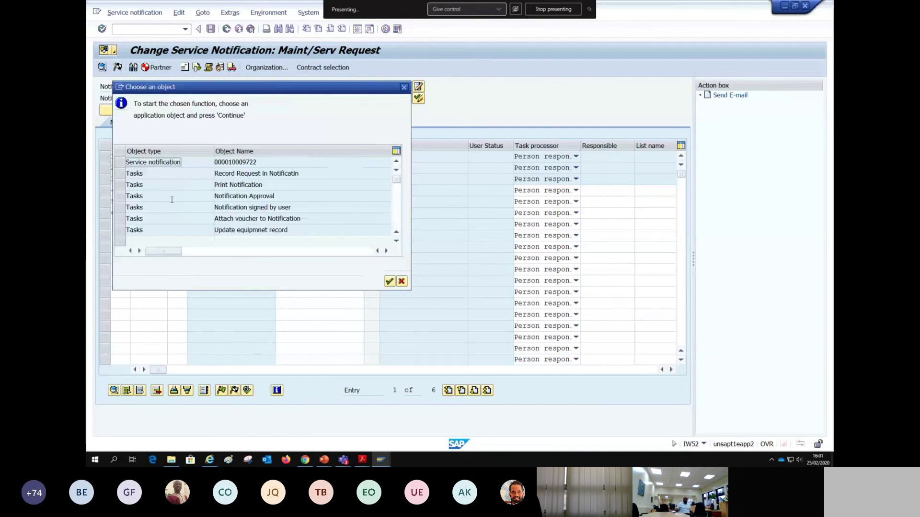
pyautogui.click(121, 163)
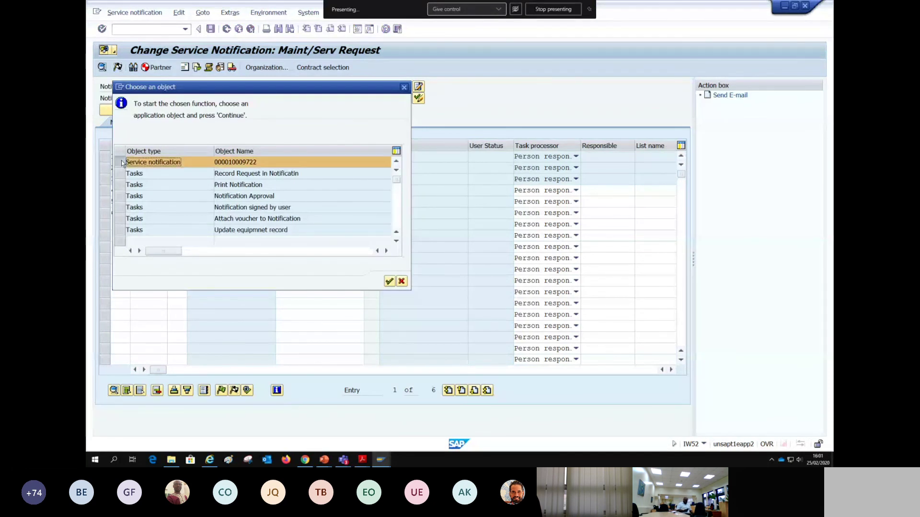
pyautogui.click(404, 87)
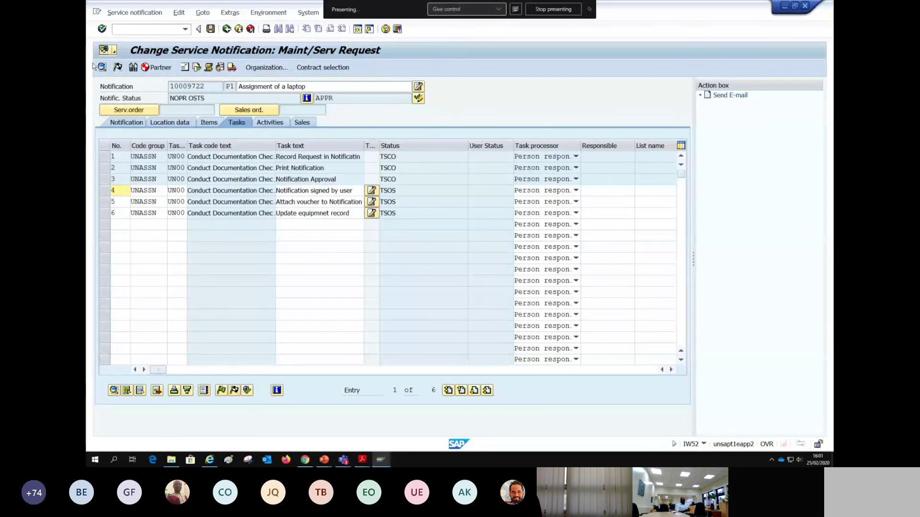
# - Complete tasks 4 to 6 (notification signed by user, attach voucher, update equipment record) together in the task list
pyautogui.click(103, 191)
pyautogui.keyDown('shift'); pyautogui.click(106, 212); pyautogui.keyUp('shift')
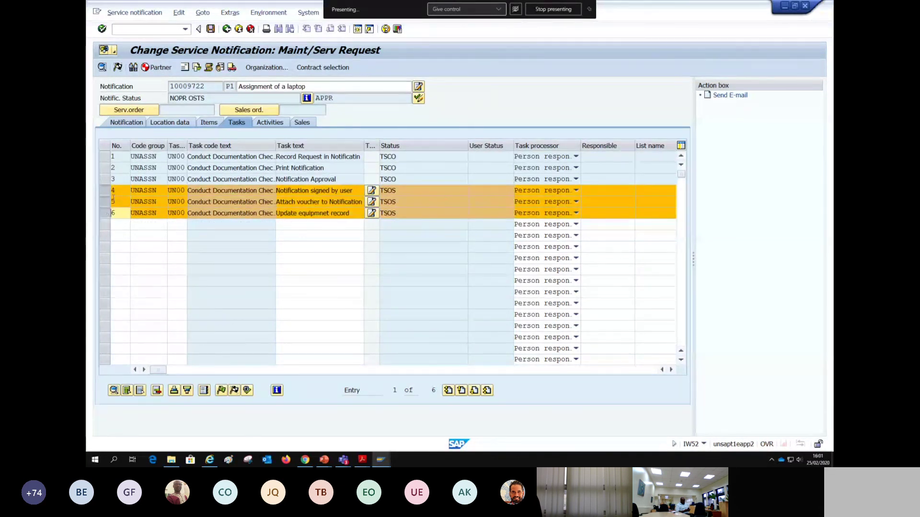
pyautogui.click(235, 390)
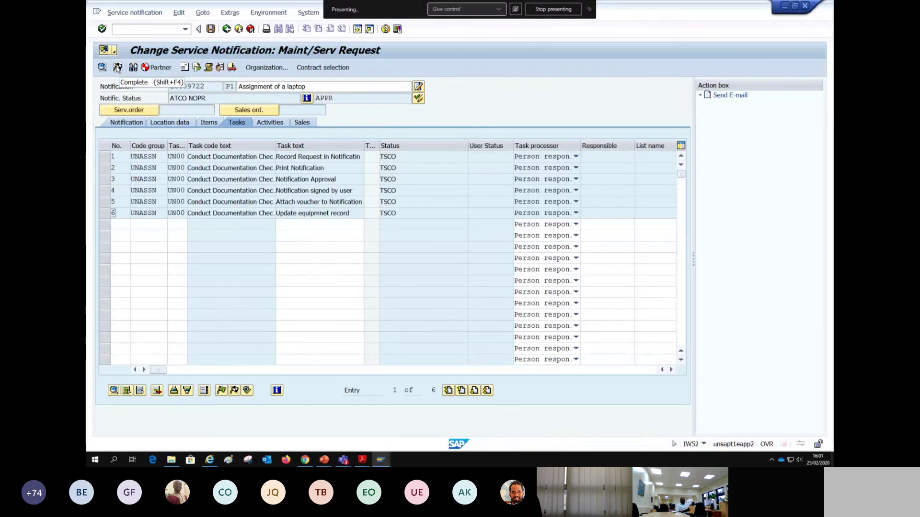
# - Complete the laptop assignment notification with reference date 25.02.2020, acknowledging the functional location information
pyautogui.click(117, 68)
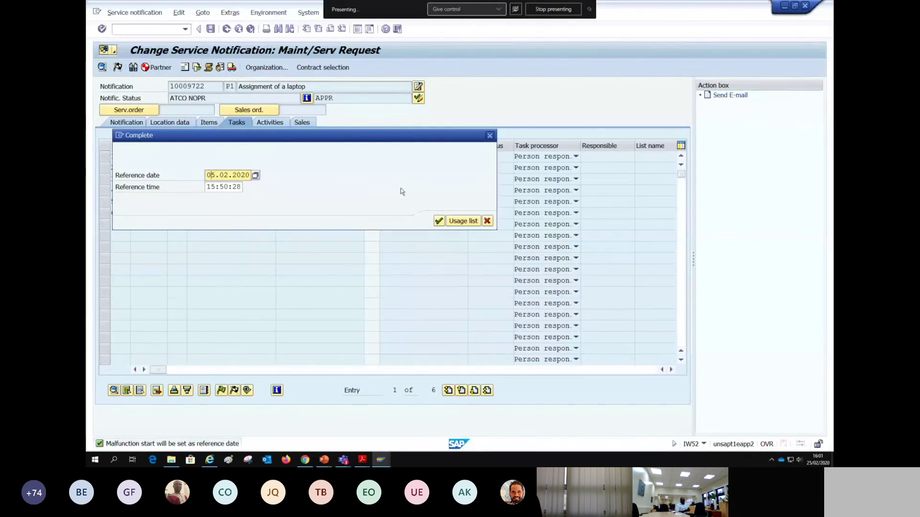
pyautogui.press('Delete')
pyautogui.write('25')
pyautogui.press('Insert')
pyautogui.write('.')
pyautogui.click(439, 221)
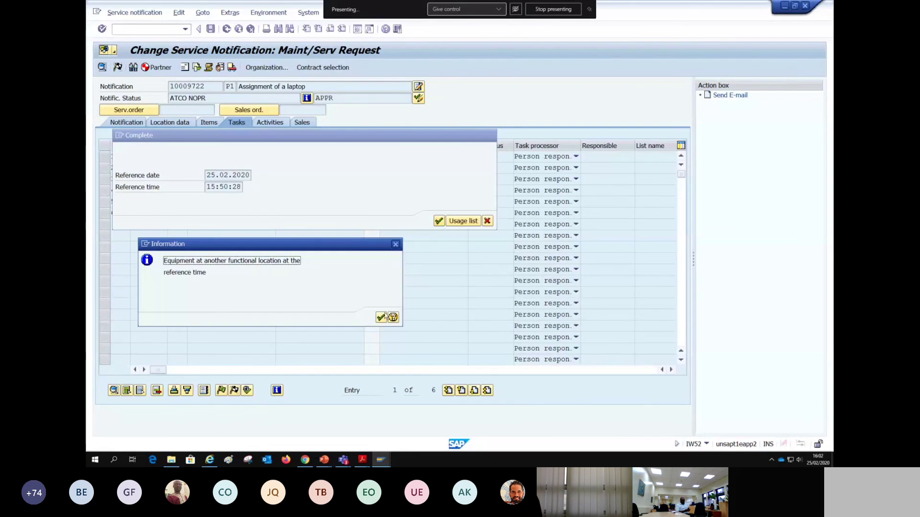
pyautogui.click(381, 318)
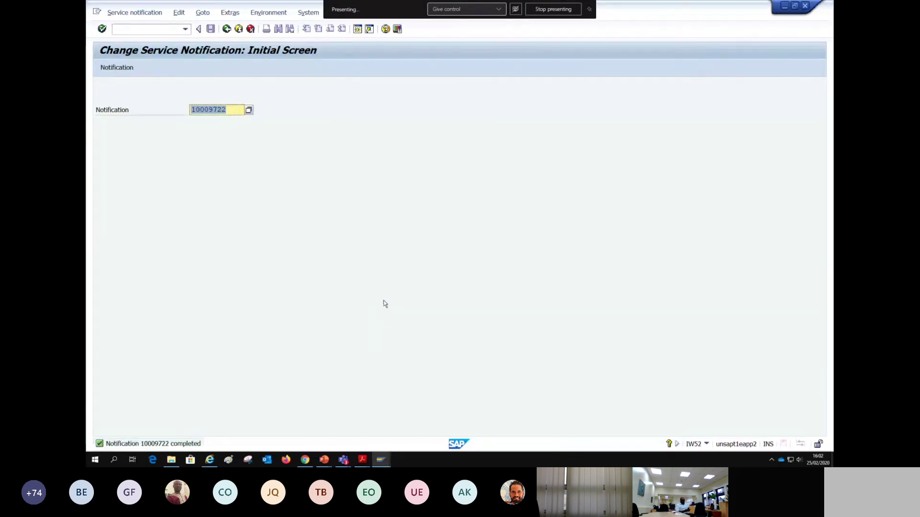
# - Switch to the Assignment.pptx presentation in PowerPoint and start the slide show from the Equipment Assignment End to End slide
pyautogui.hotkey('alt', 'Tab')
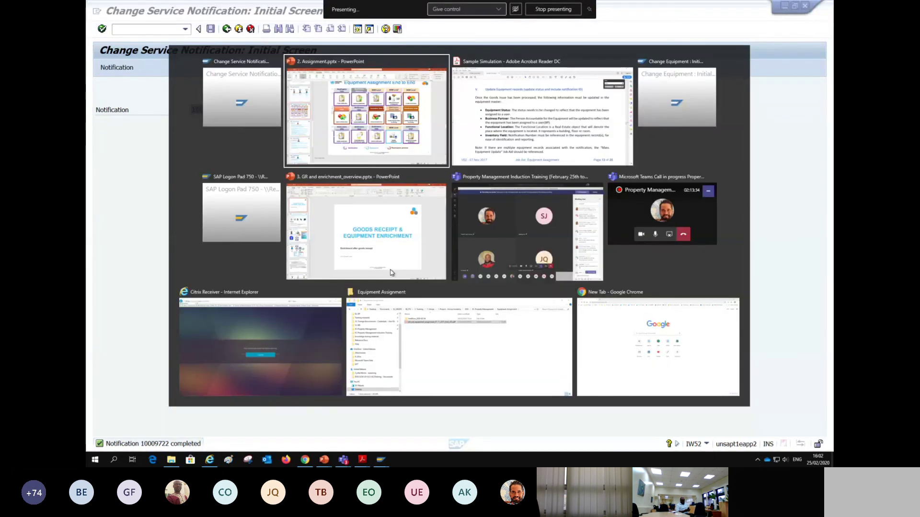
pyautogui.press('alt')
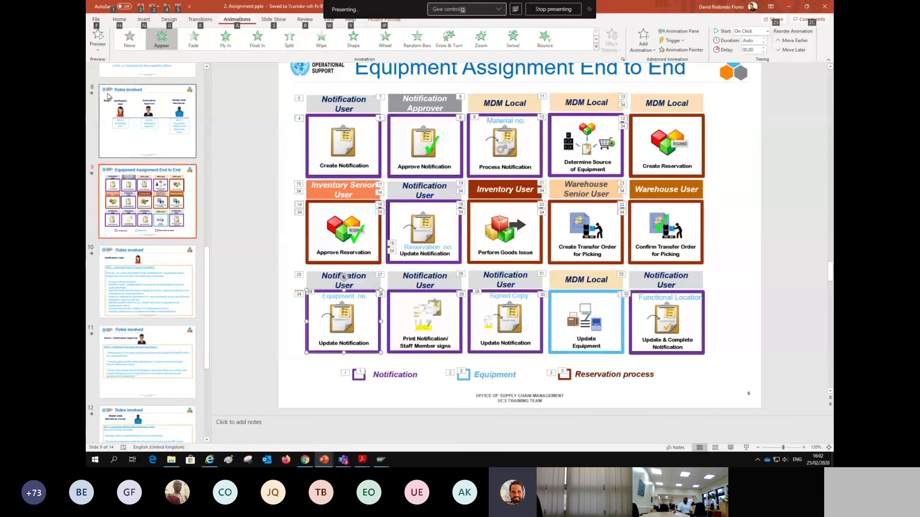
pyautogui.click(253, 91)
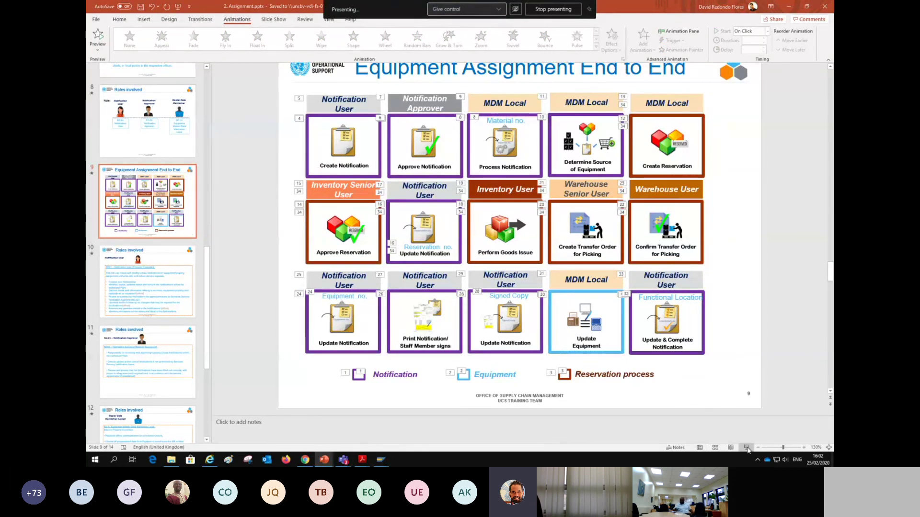
pyautogui.click(747, 448)
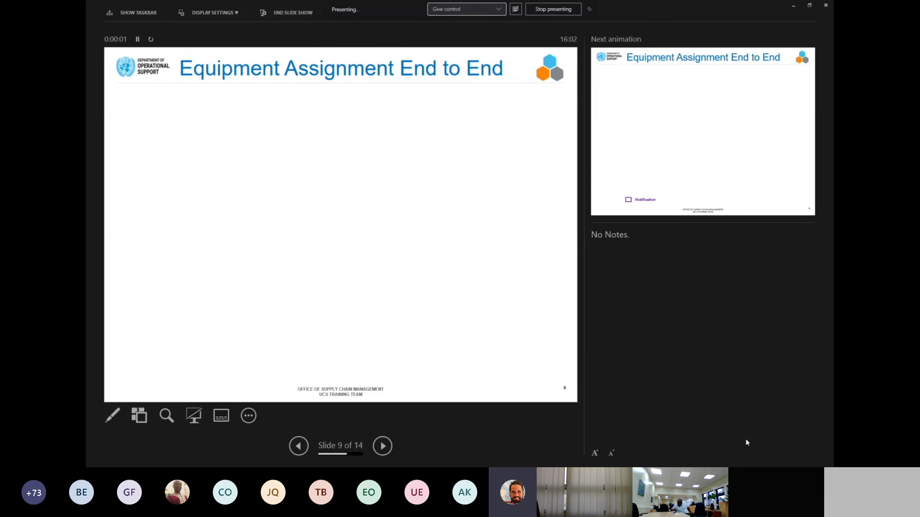